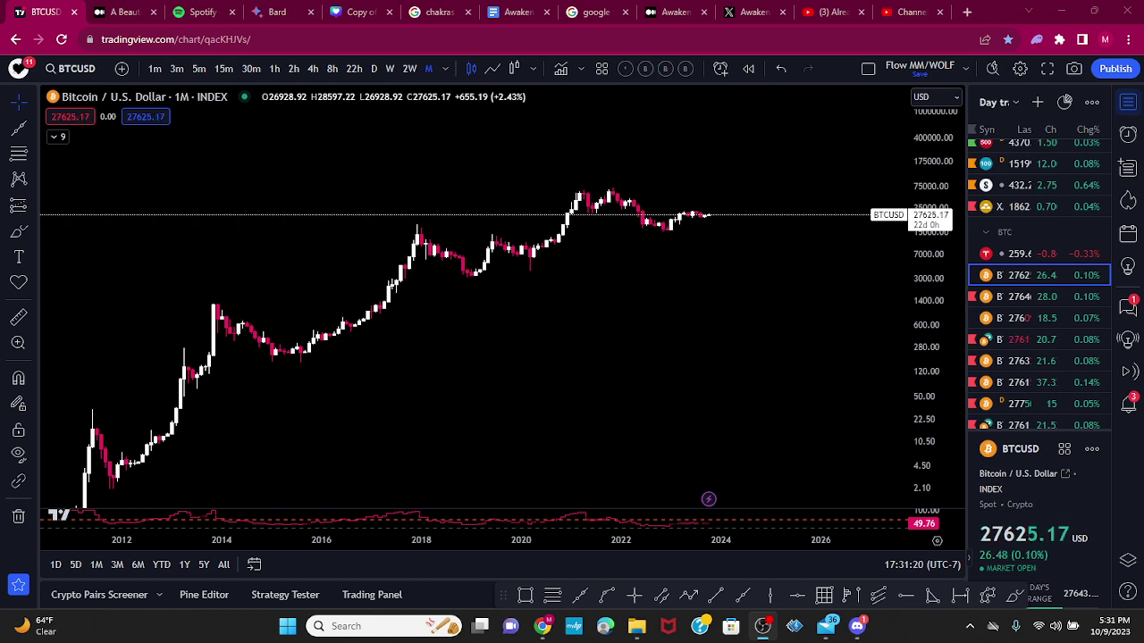
- Hide the watchlist and fit the full monthly BTCUSD price history from 2010 onward in view
click(1127, 102)
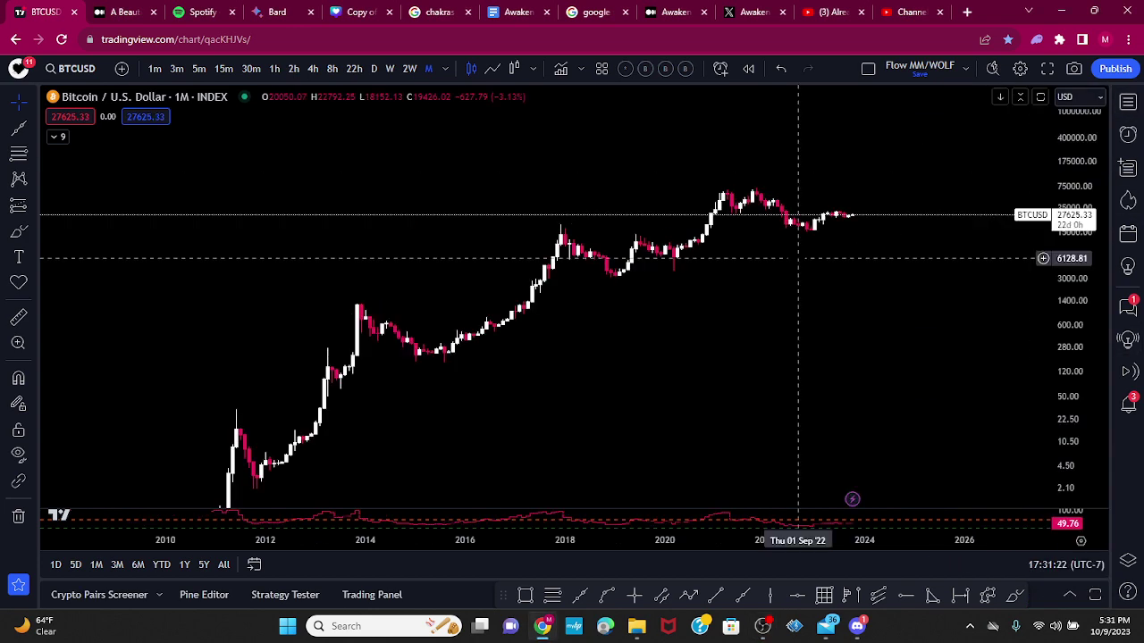
scroll(797, 258, down, 2)
scroll(796, 258, up, 5)
drag(634, 370, 631, 298)
scroll(508, 343, down, 5)
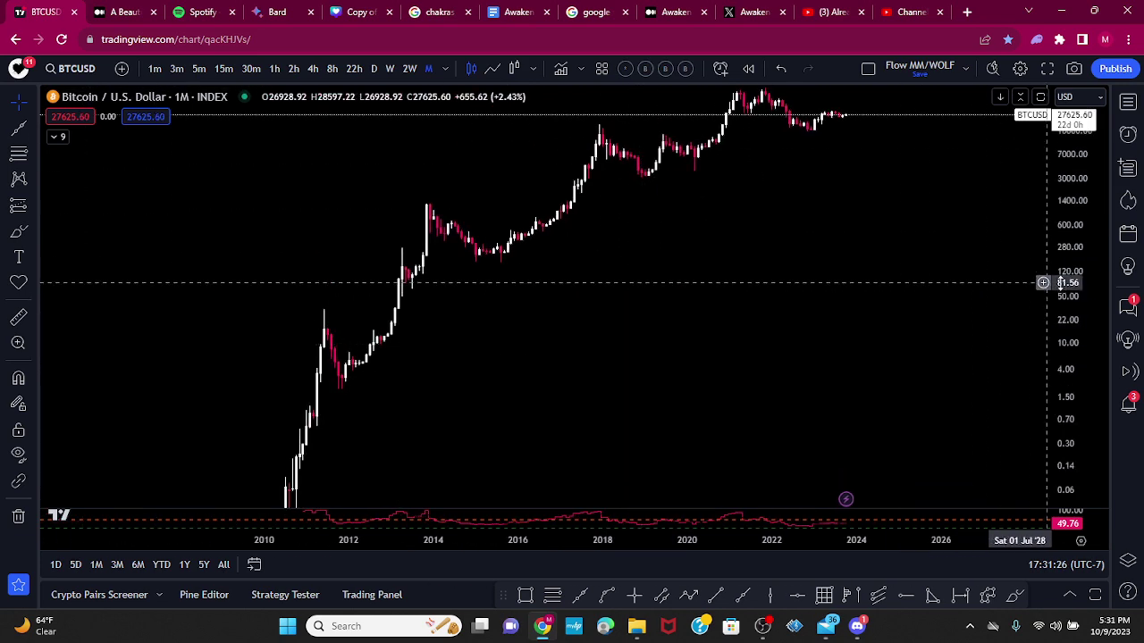
drag(1067, 333, 1075, 445)
drag(919, 375, 793, 388)
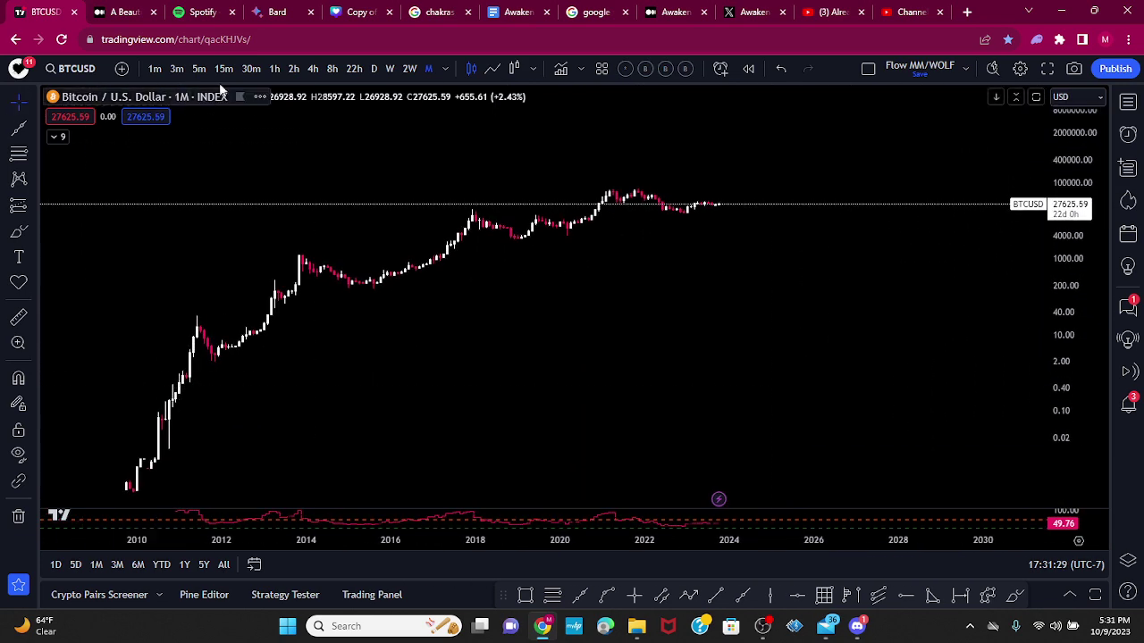
click(1079, 540)
click(944, 367)
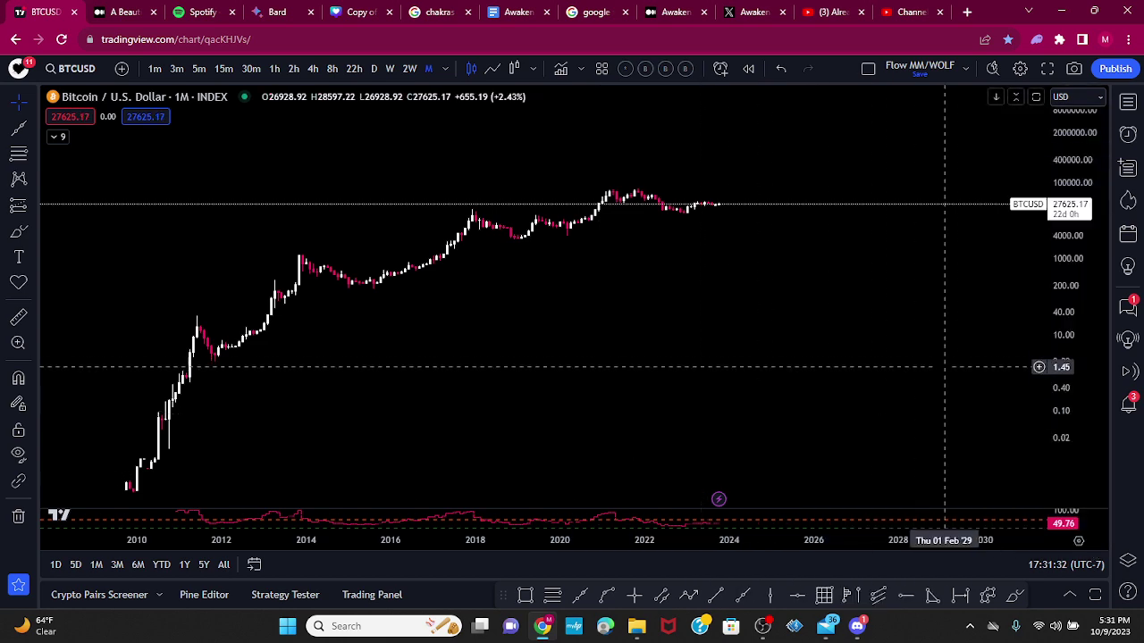
- Expand the chart's indicator list and show the hidden 3EMA indicator on the monthly BTCUSD candles
drag(1056, 436, 1048, 342)
drag(679, 340, 860, 388)
scroll(856, 387, up, 1)
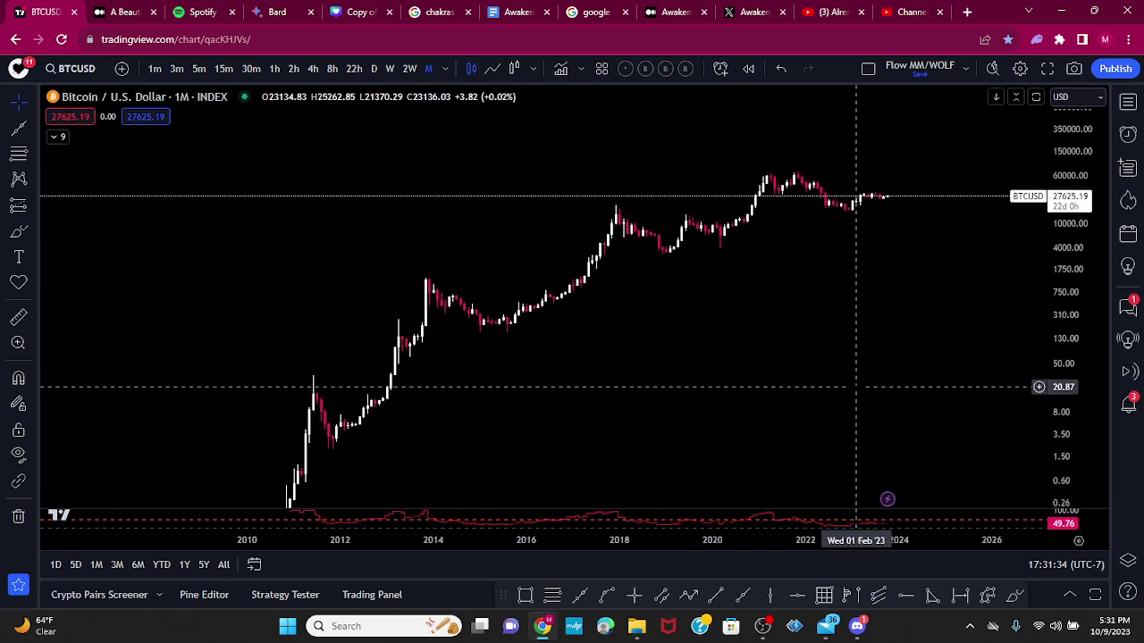
scroll(856, 387, up, 3)
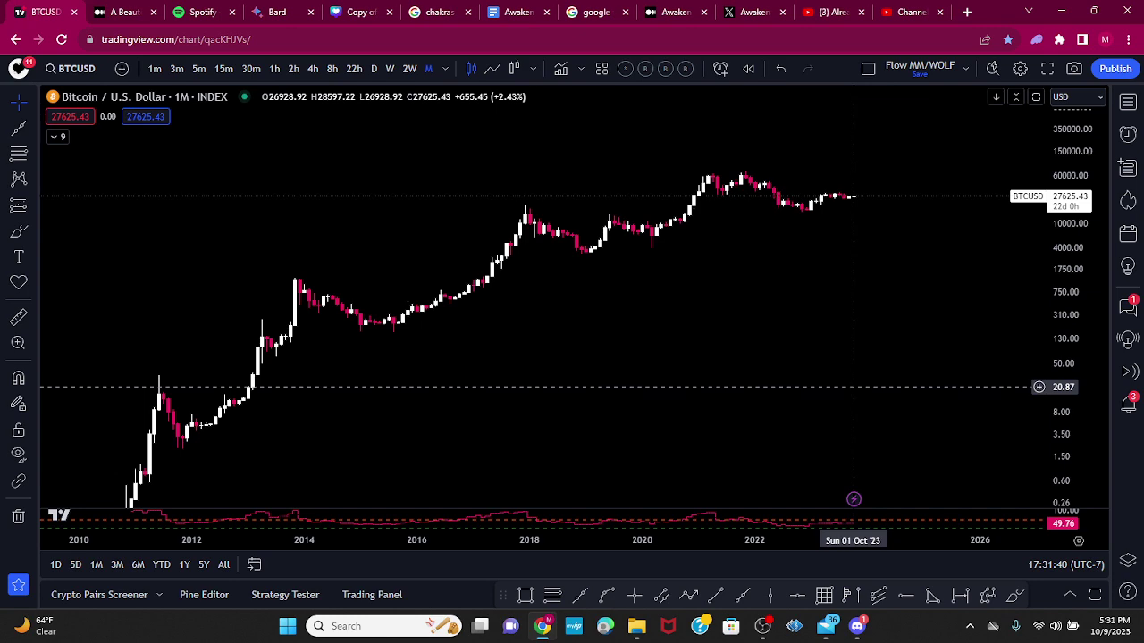
drag(777, 406, 732, 382)
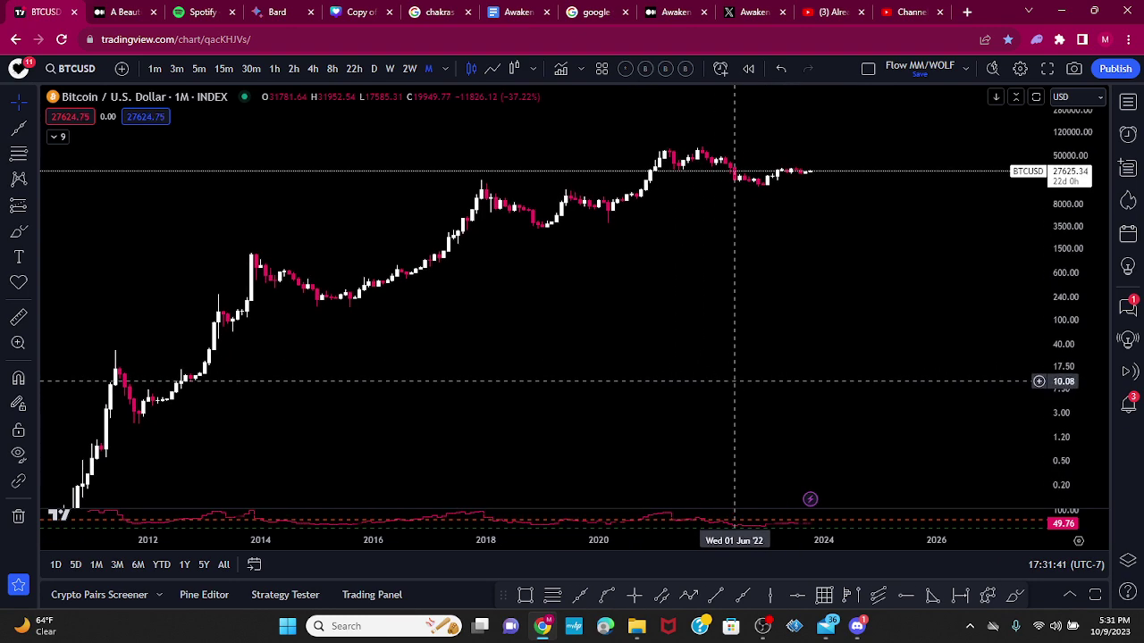
click(56, 137)
click(193, 205)
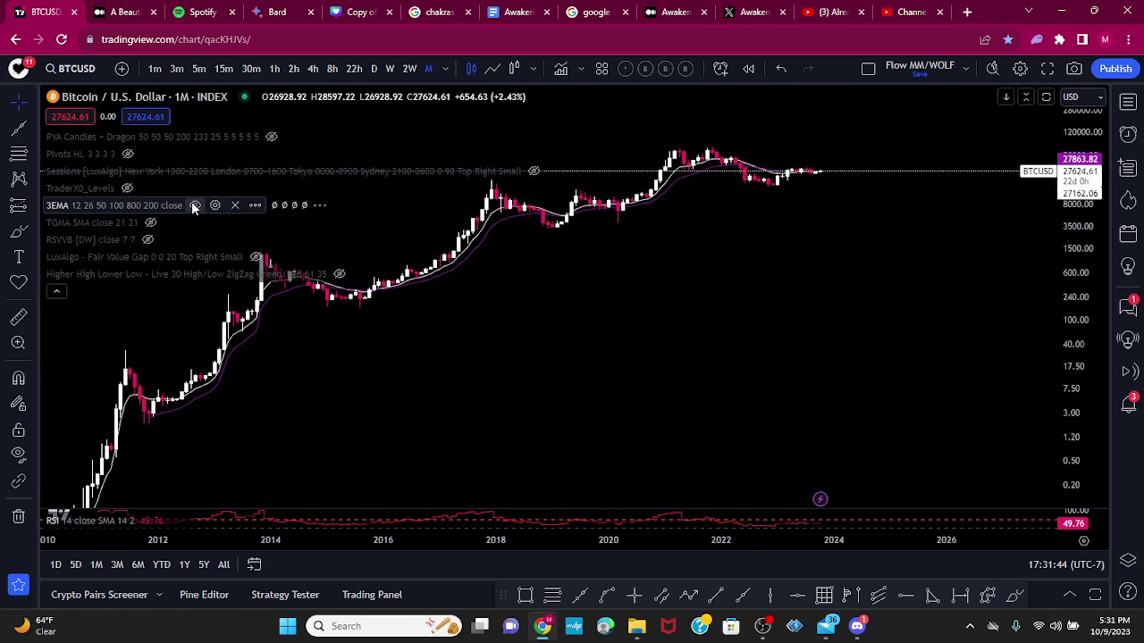
drag(735, 388, 781, 411)
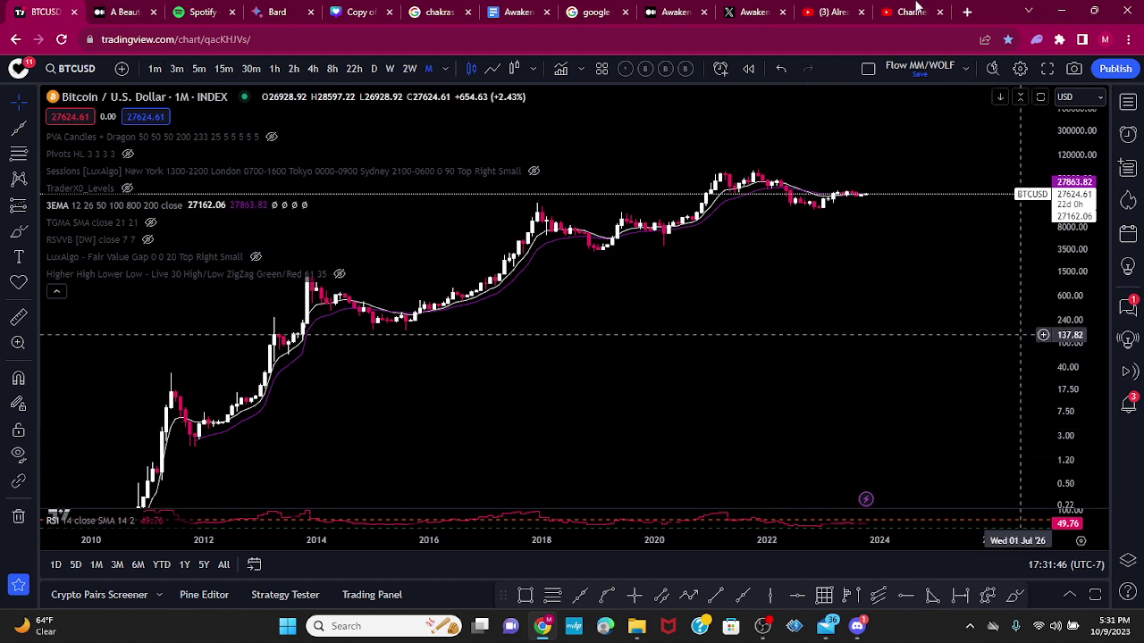
- Switch to the X profile page and look through its recent chart posts on gold and XRP
click(752, 9)
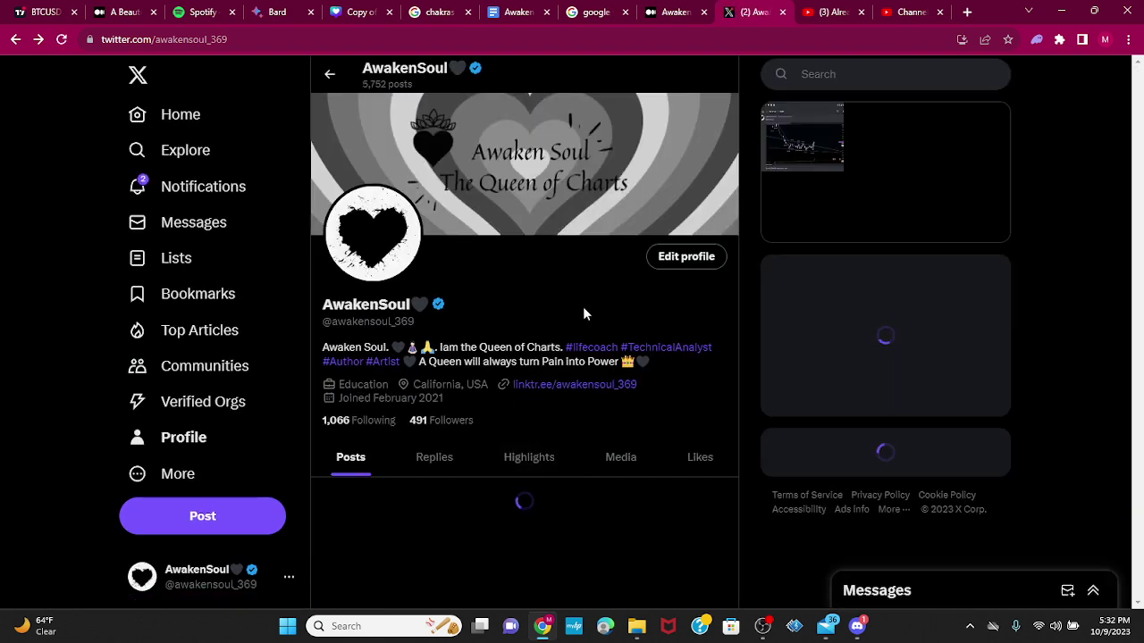
scroll(585, 314, down, 2)
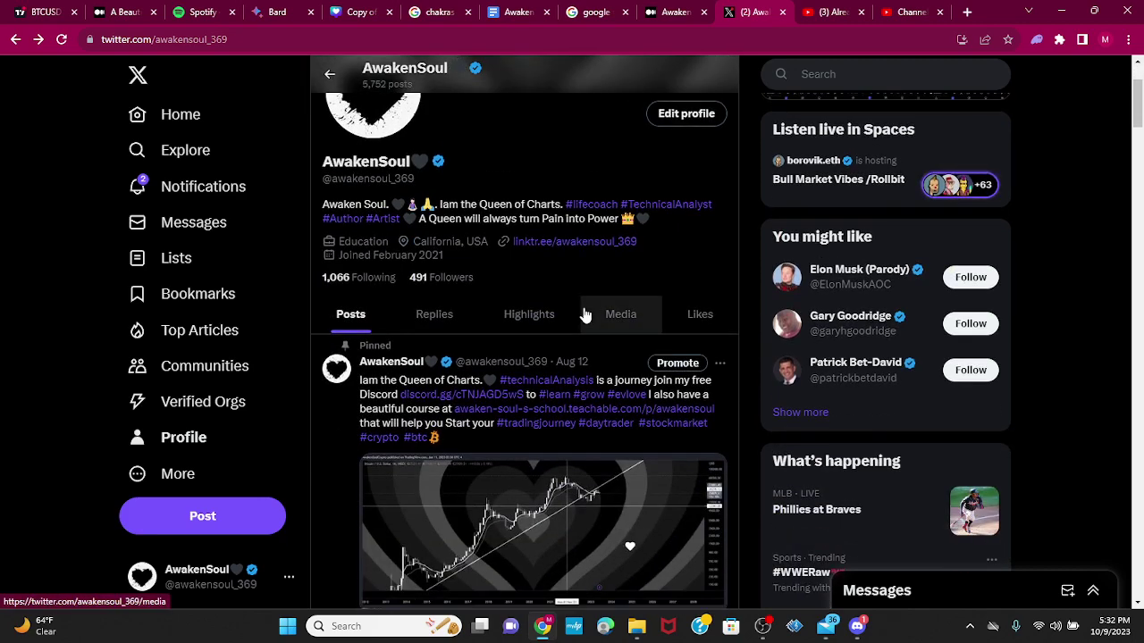
scroll(586, 313, down, 10)
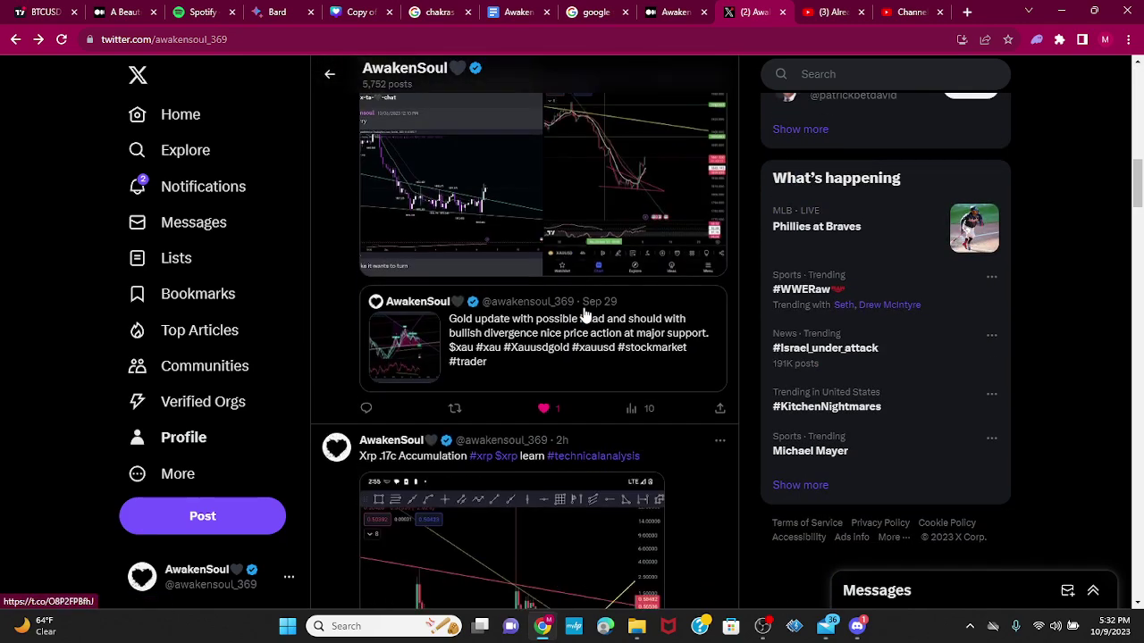
scroll(626, 327, up, 1)
scroll(659, 327, down, 6)
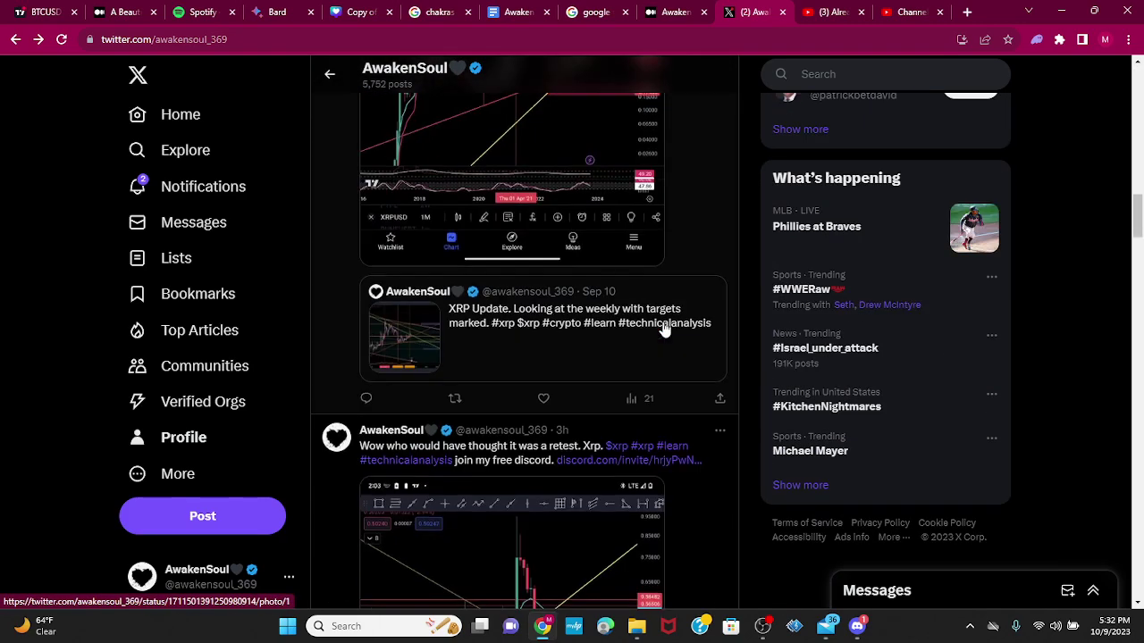
scroll(664, 327, up, 15)
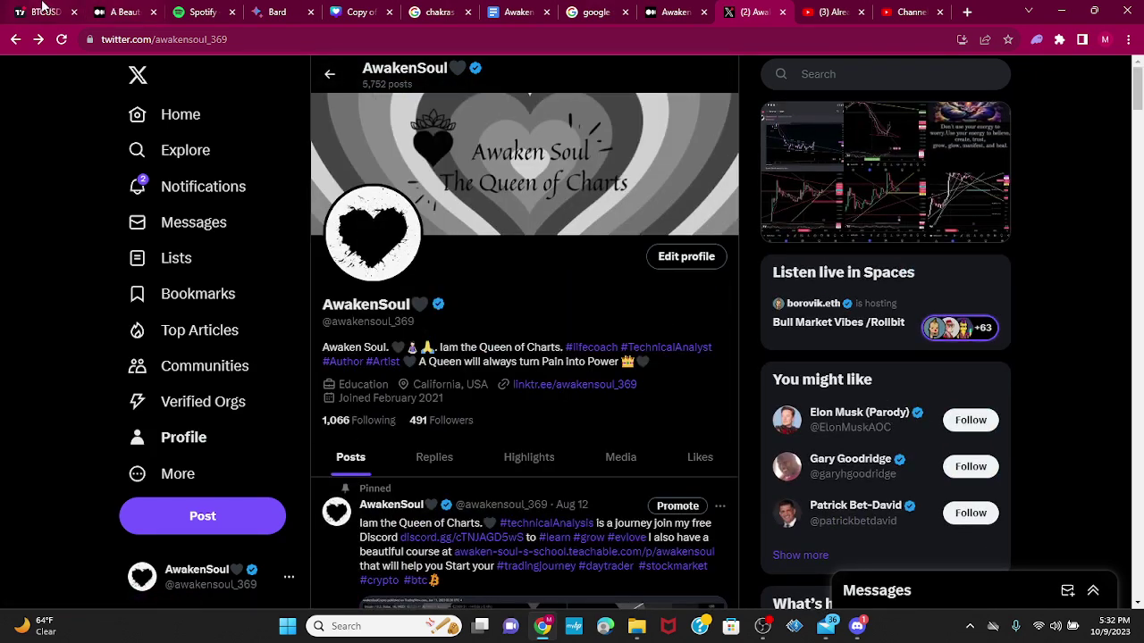
- Switch back to the BTCUSD chart in TradingView and collapse the indicator list
click(46, 12)
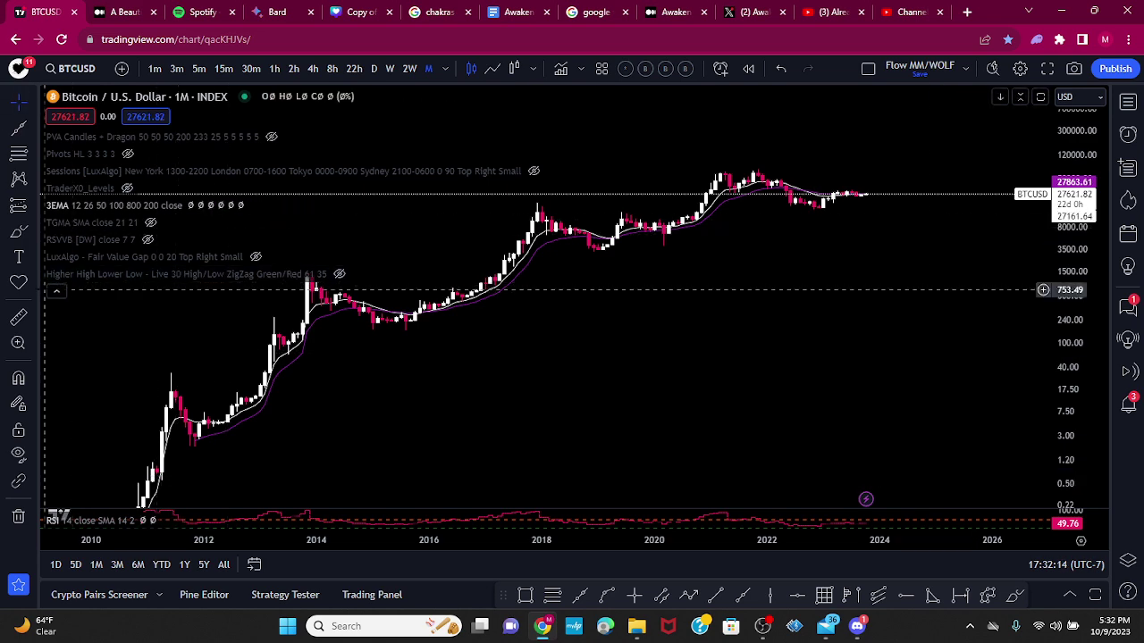
click(57, 292)
drag(1024, 412, 1023, 437)
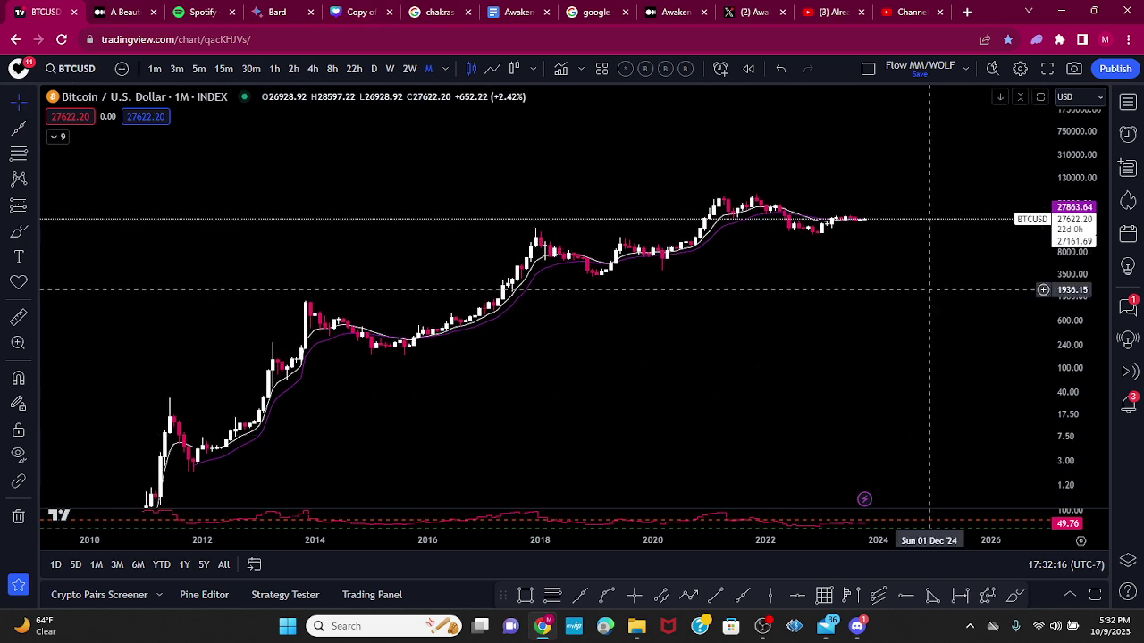
drag(1005, 384, 960, 368)
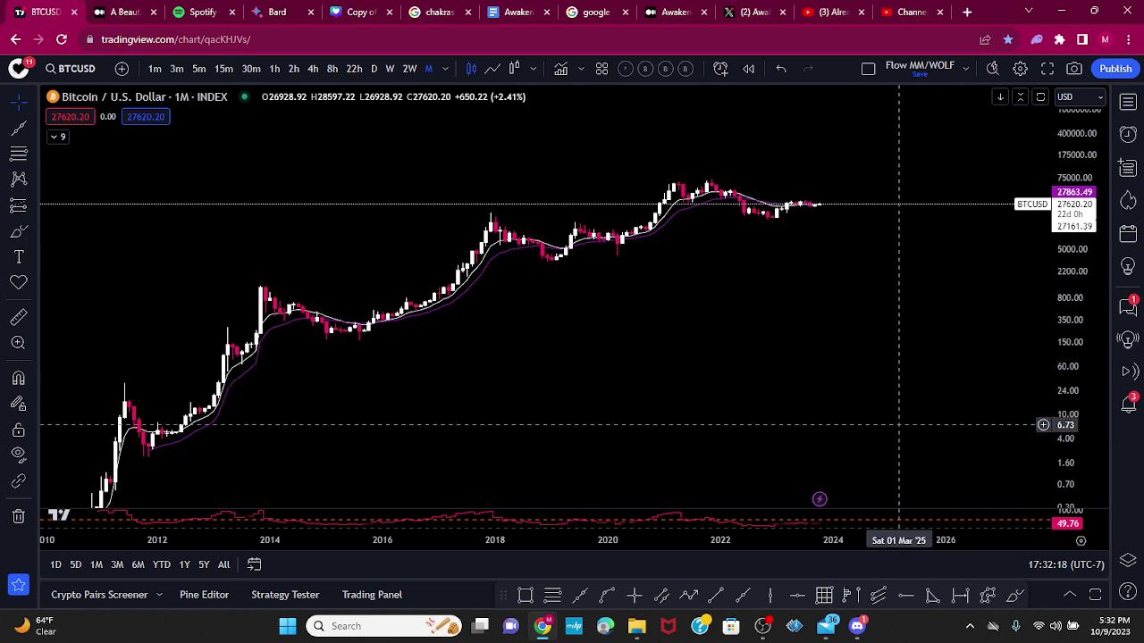
- With magnet snapping on, draw an extended trend line from the August 2015 low at 162.00 to the March 2020 low at 3880.59
click(588, 597)
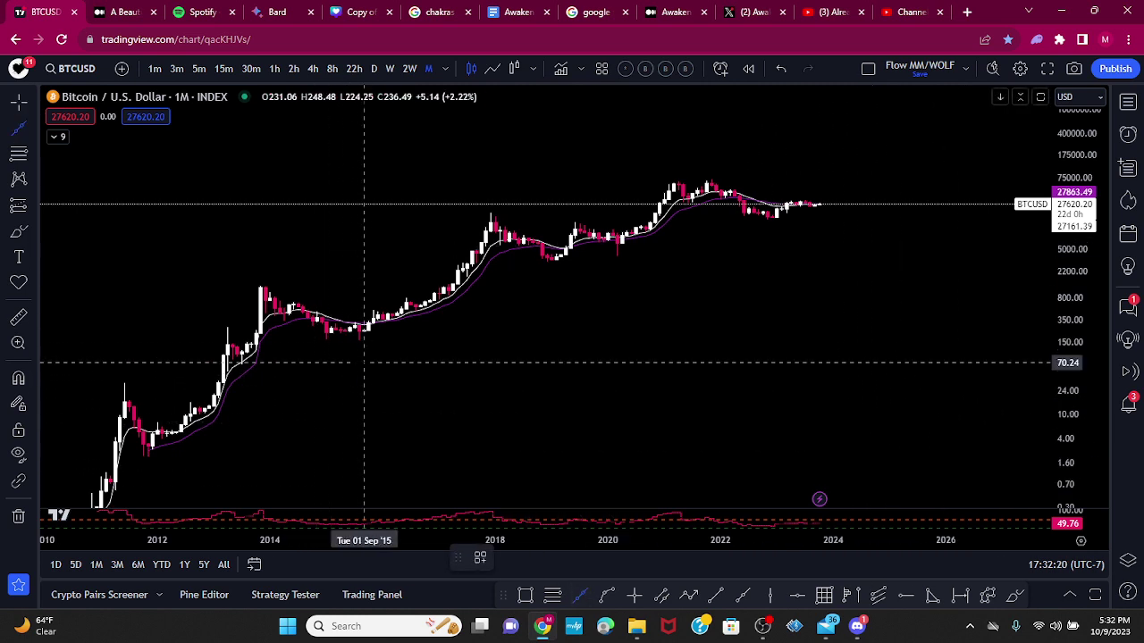
click(18, 378)
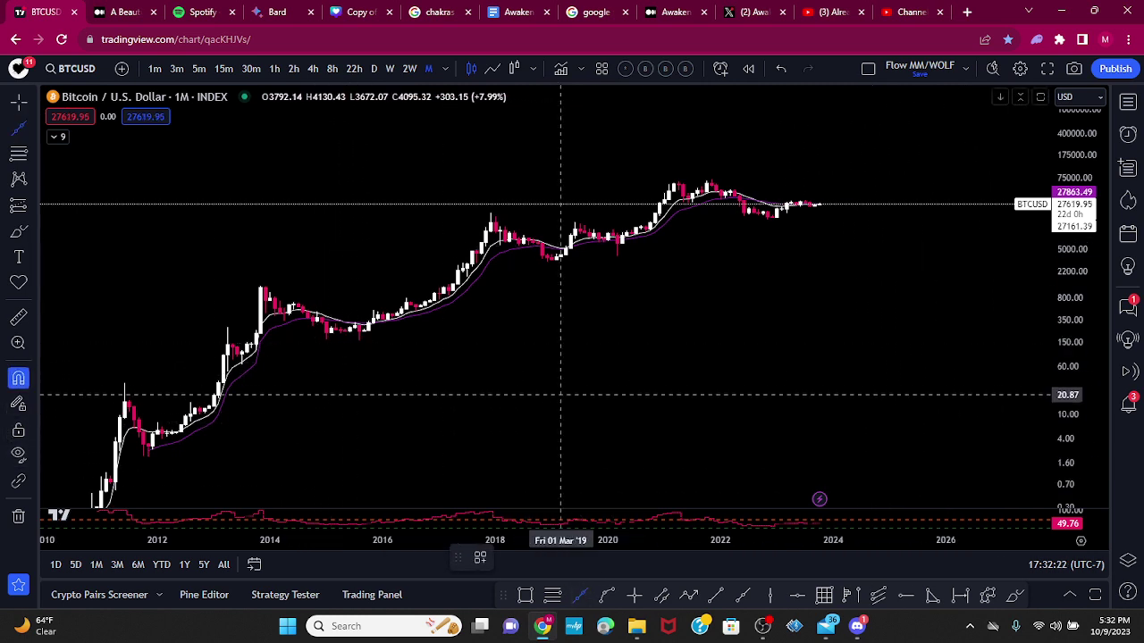
click(358, 339)
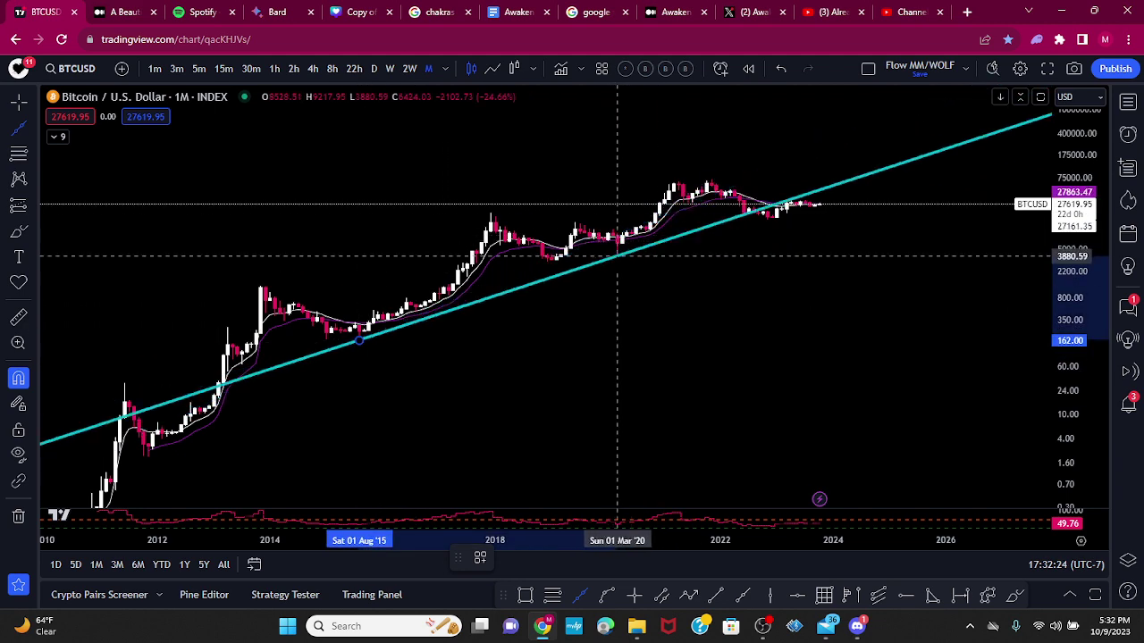
click(616, 256)
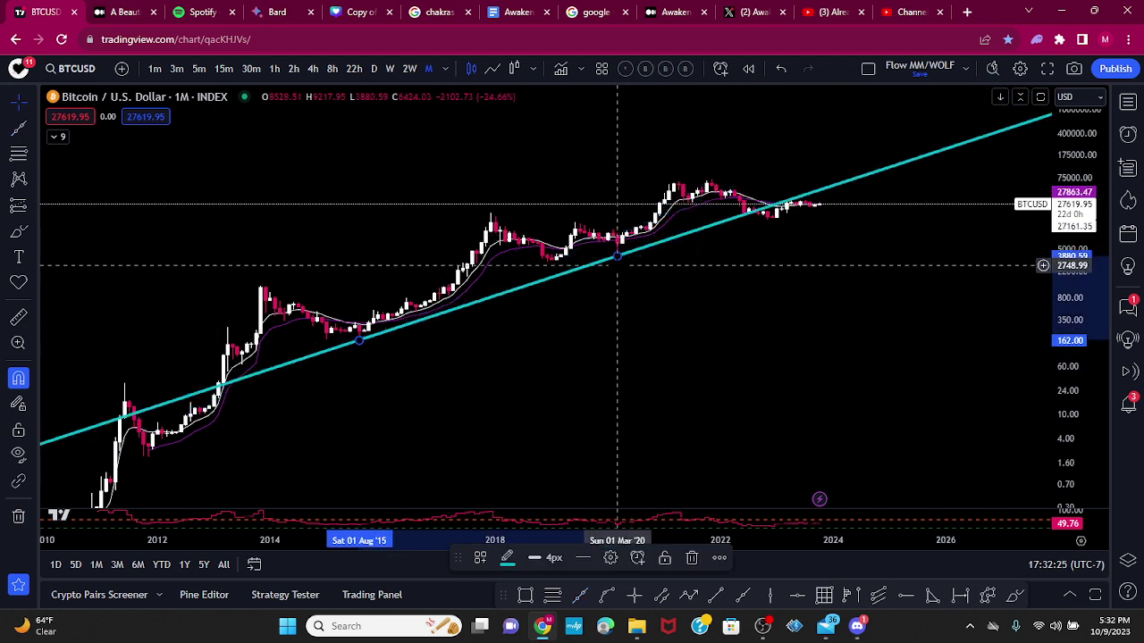
- Recolor the trend line red and set its thickness to 1px
click(506, 558)
click(506, 416)
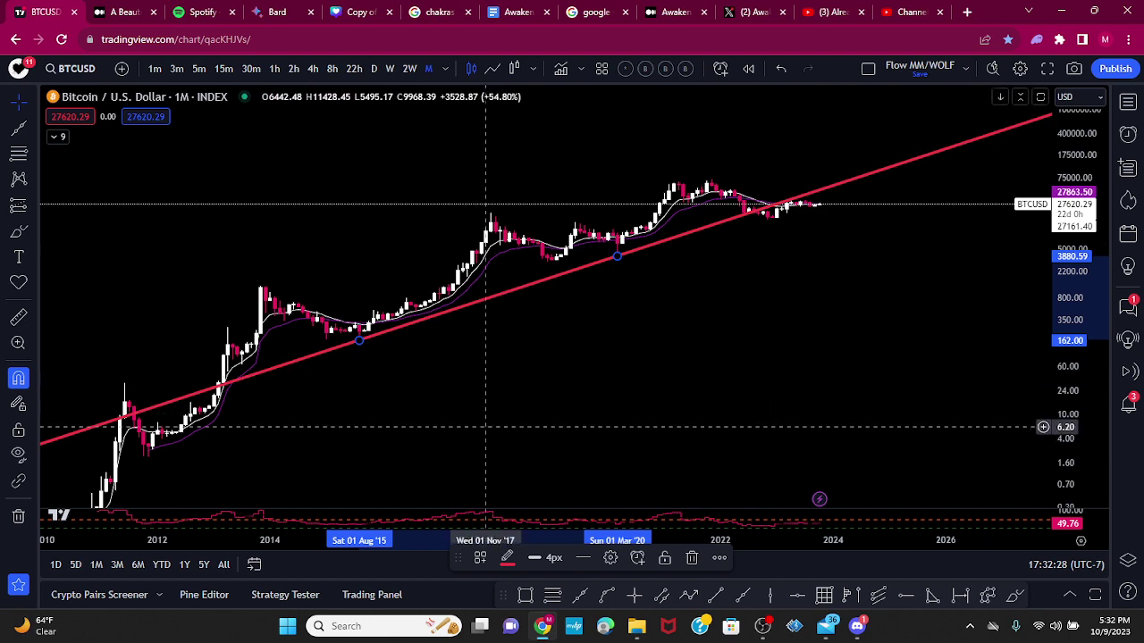
click(546, 555)
click(558, 526)
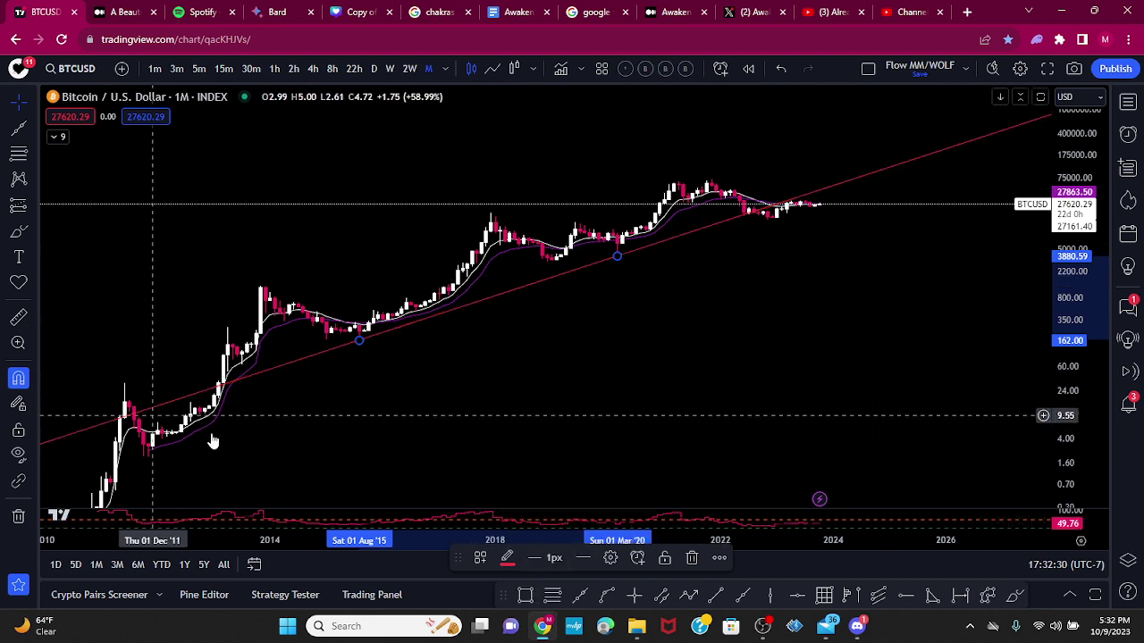
- Examine how the monthly candles follow the red trend line between 2013 and 2023
drag(1073, 340, 1072, 302)
drag(692, 324, 871, 374)
scroll(871, 372, up, 5)
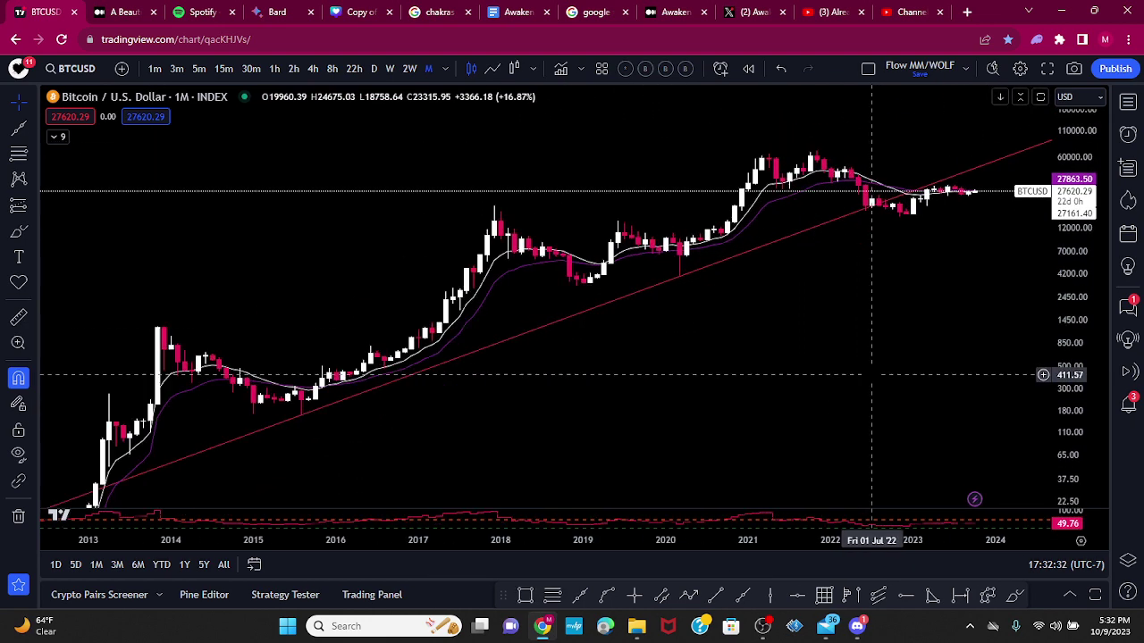
scroll(902, 358, down, 3)
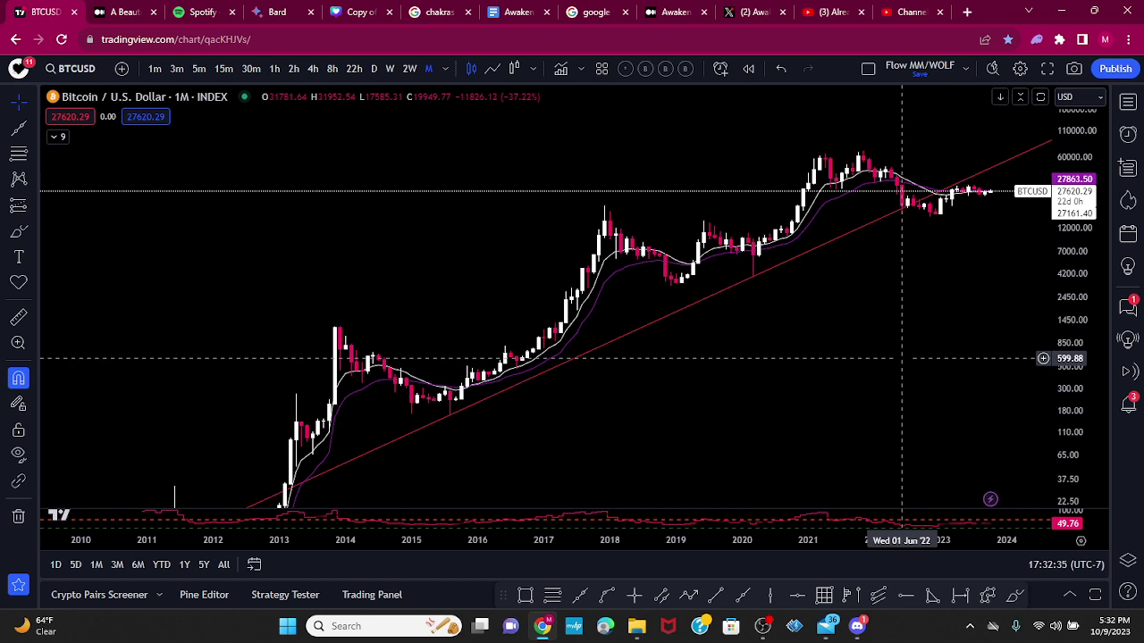
scroll(901, 358, up, 1)
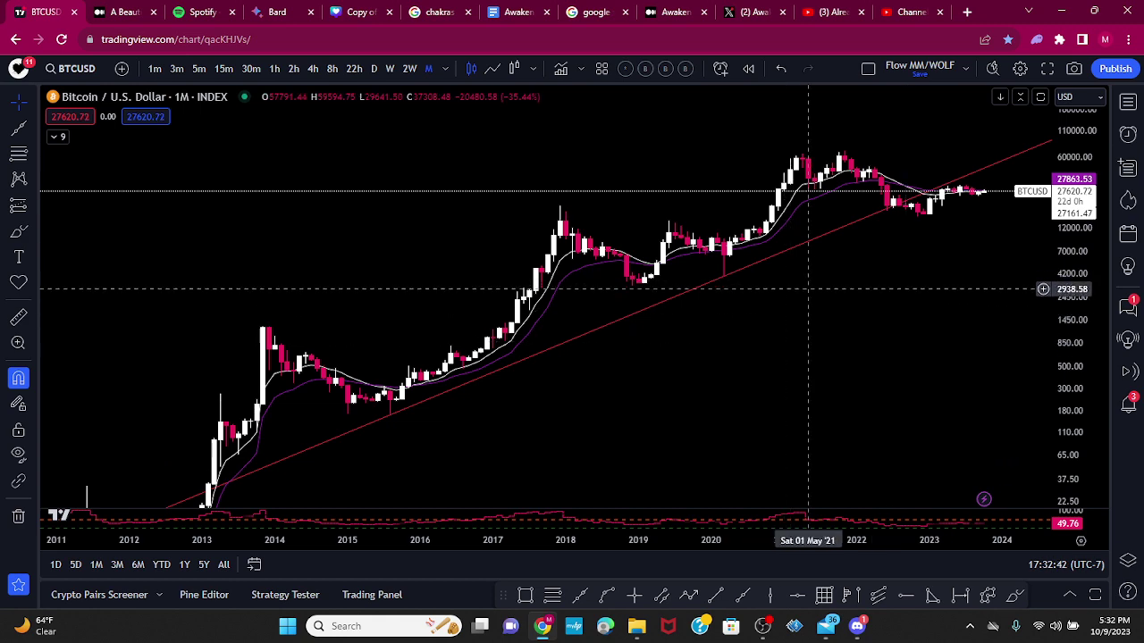
drag(940, 362, 815, 372)
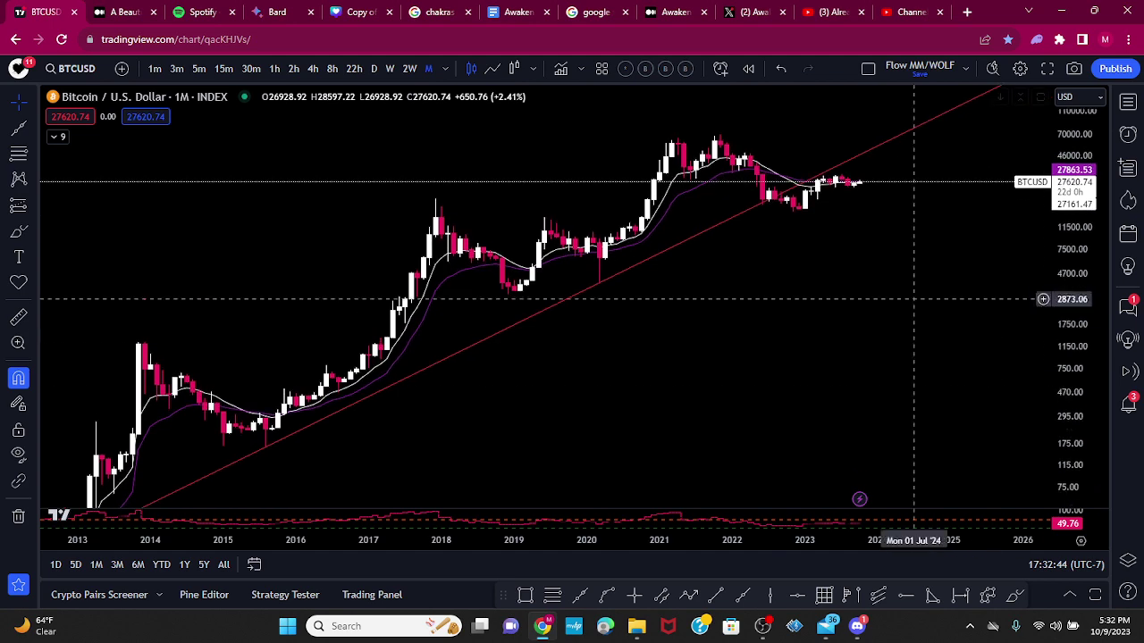
scroll(871, 415, up, 5)
drag(1003, 345, 988, 330)
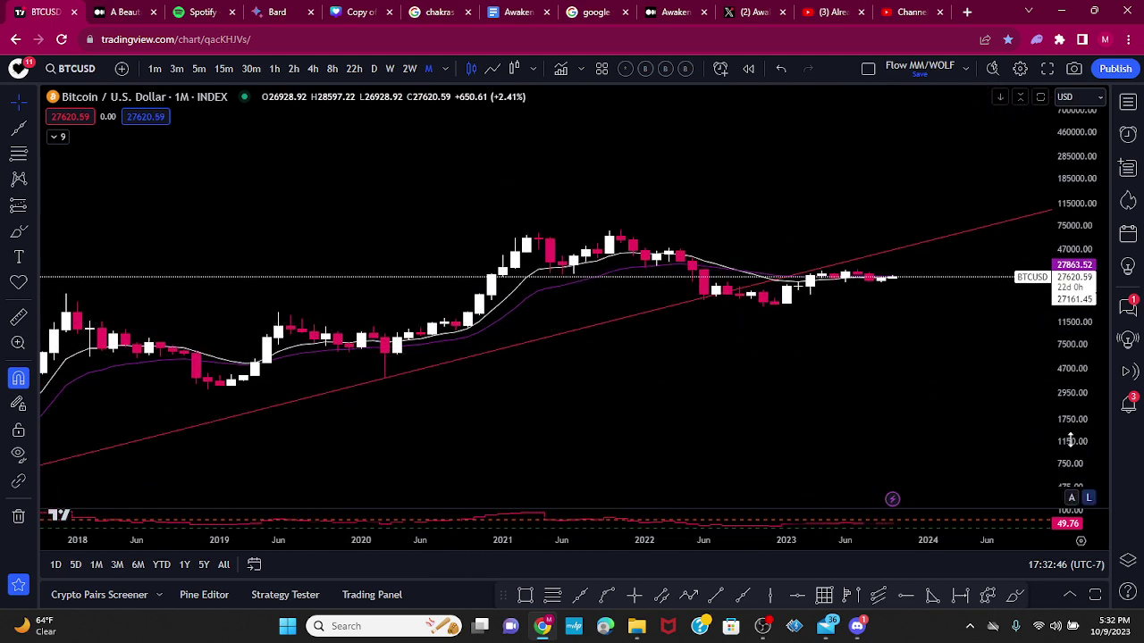
drag(1070, 440, 1075, 259)
drag(760, 429, 783, 341)
scroll(717, 348, down, 1)
scroll(717, 348, down, 5)
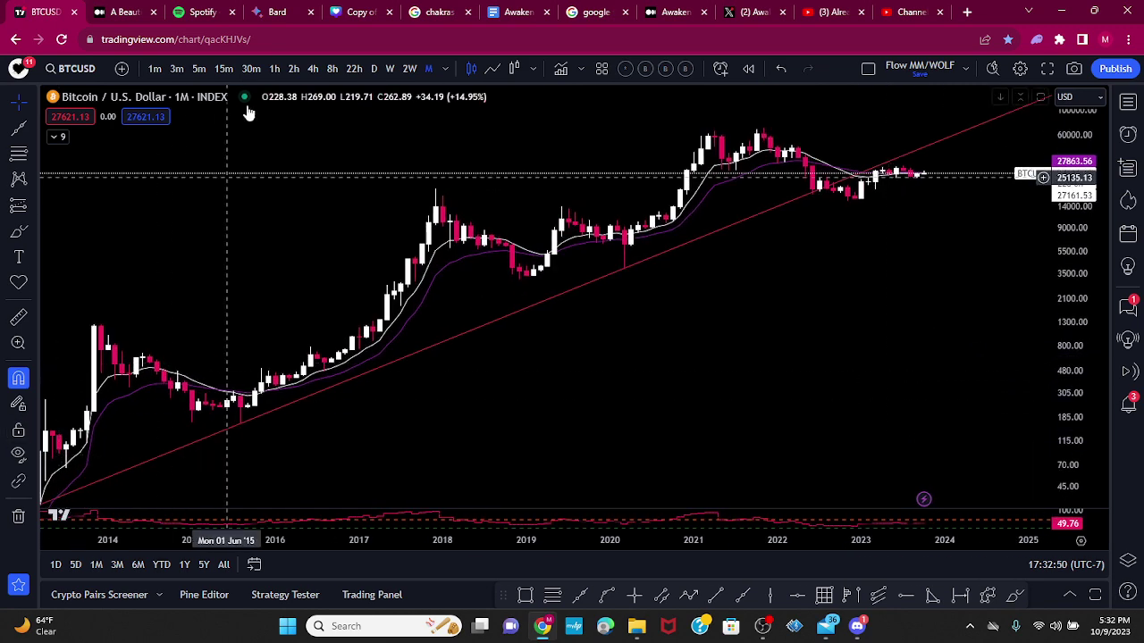
drag(817, 331, 849, 396)
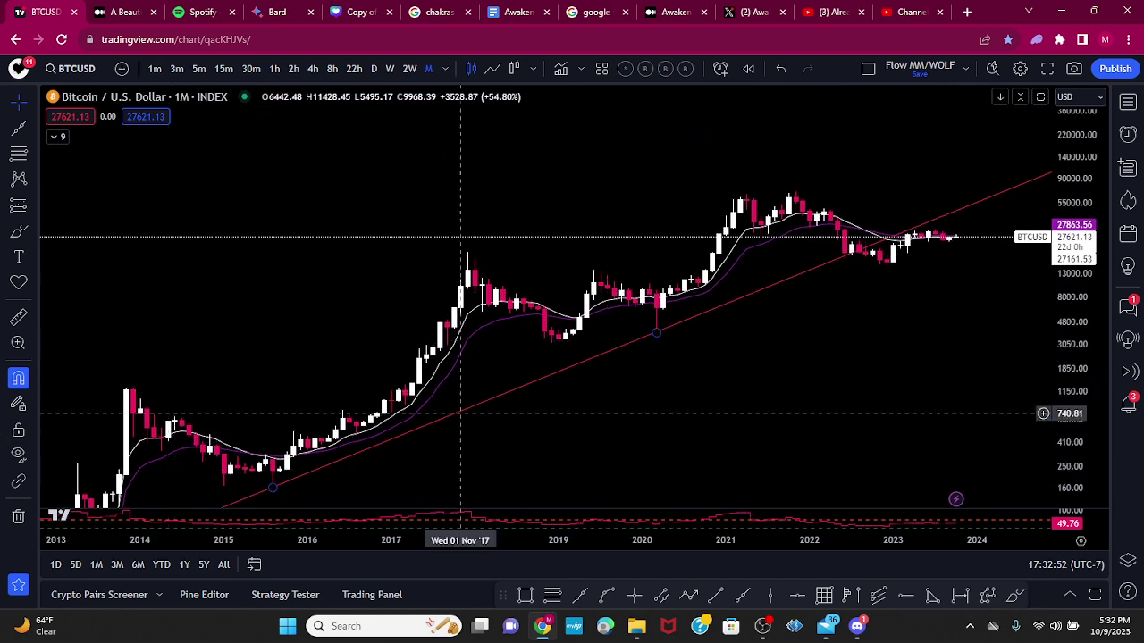
drag(593, 422, 599, 298)
drag(731, 306, 735, 405)
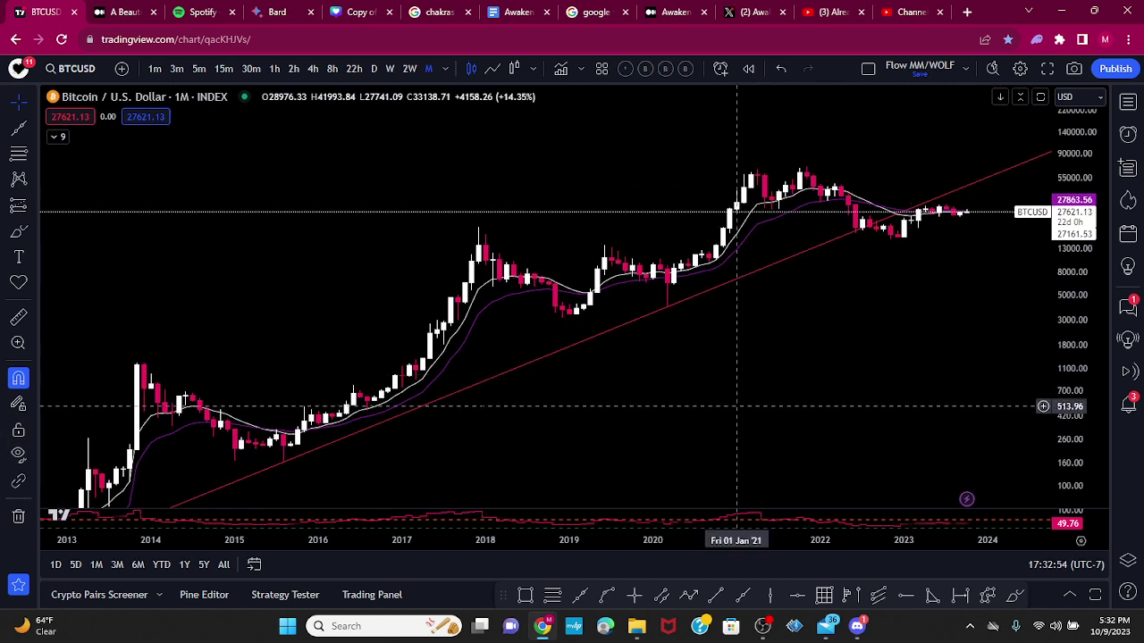
- Examine the 2022 and 2023 candles up close against the red trend line and the two EMA lines
drag(827, 313, 725, 367)
drag(1074, 417, 1076, 208)
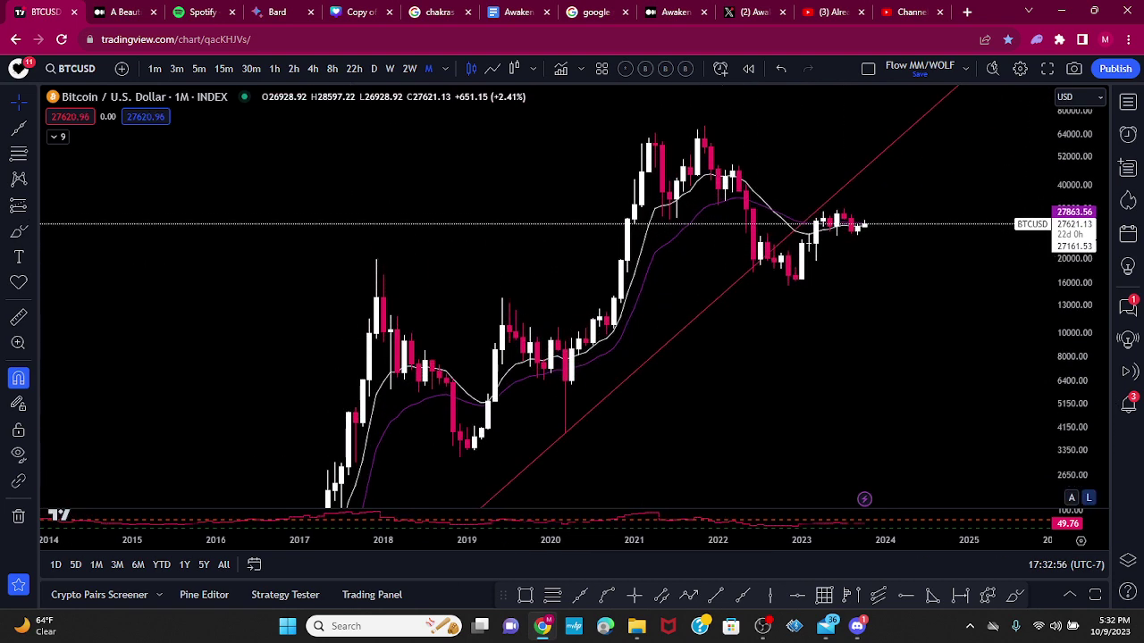
scroll(840, 342, up, 6)
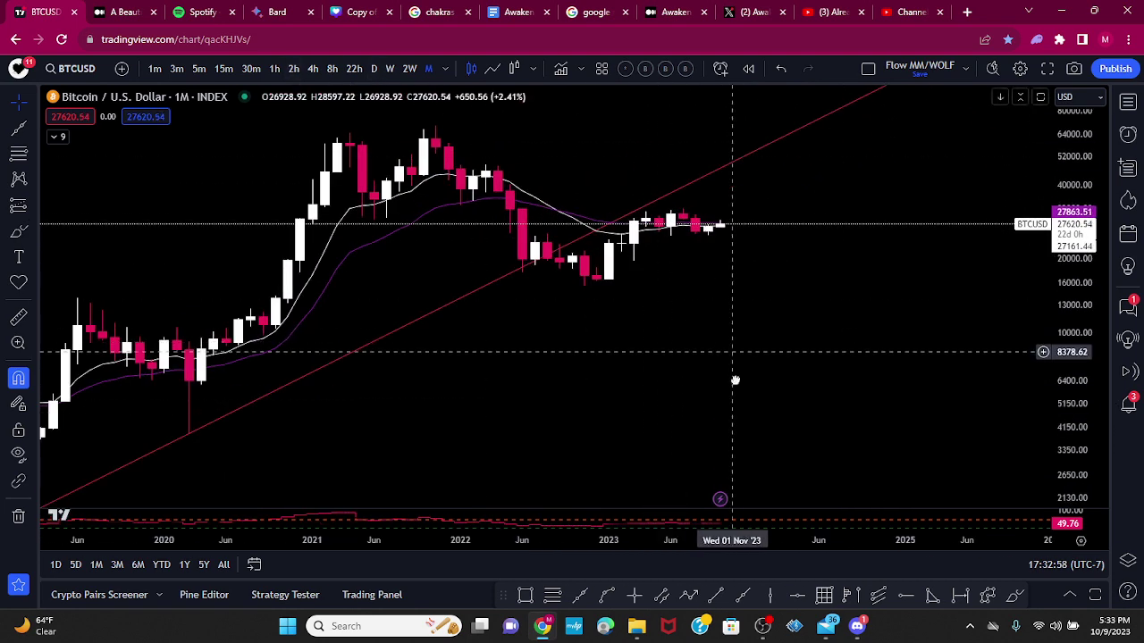
drag(1078, 438, 1066, 210)
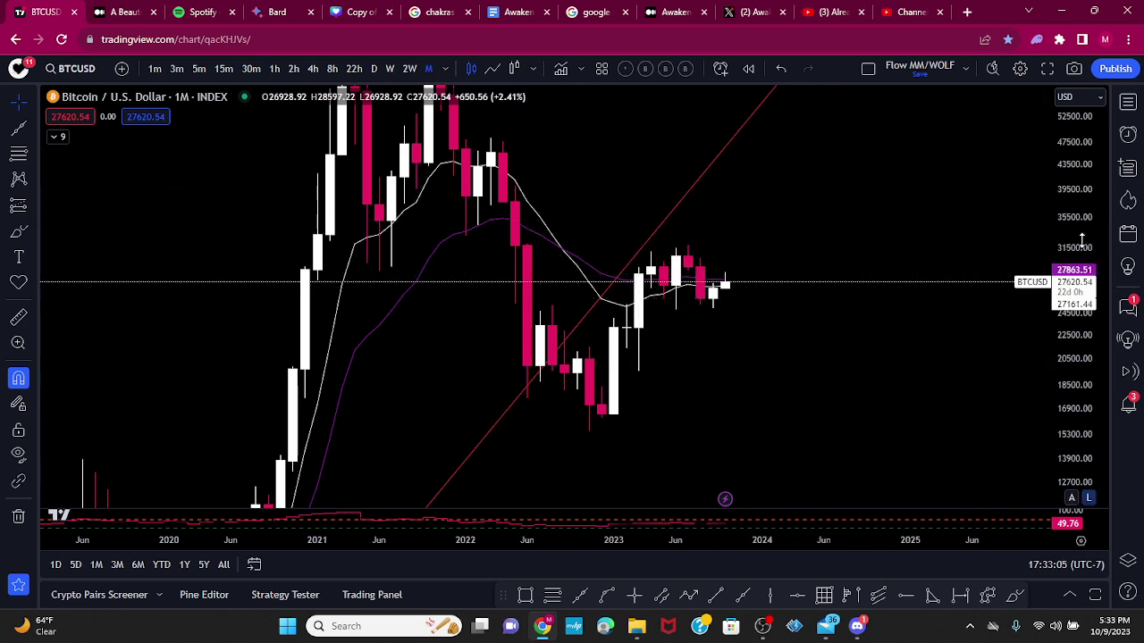
drag(885, 277, 939, 234)
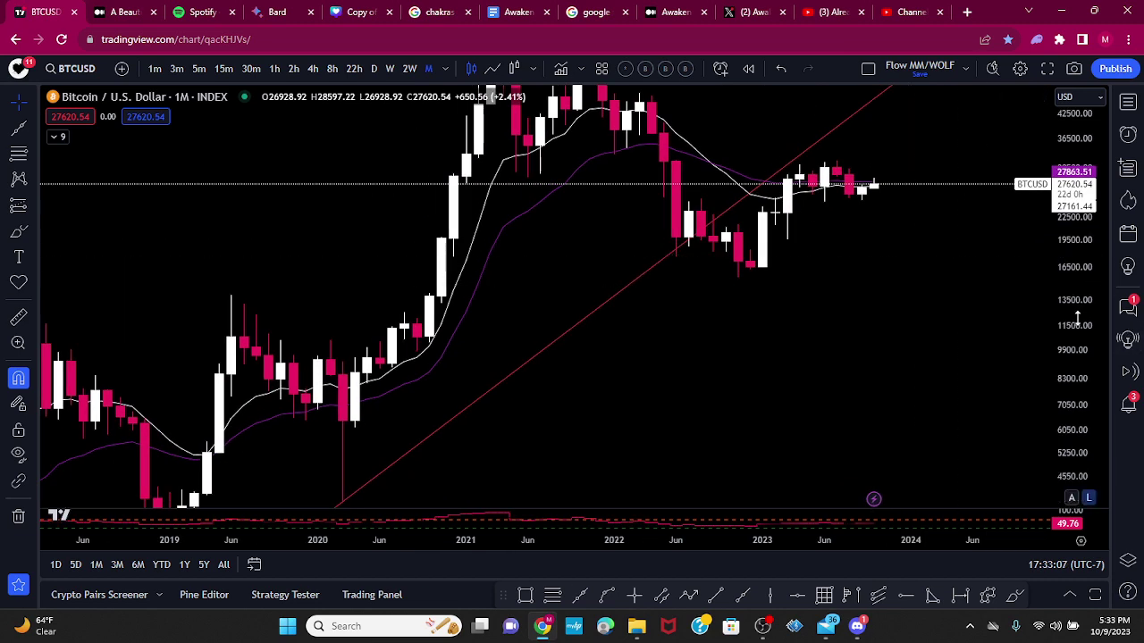
- Place a cross line on the rising red trend line at December 2021, at a price of 13111.62
drag(1077, 320, 1072, 375)
drag(965, 412, 880, 433)
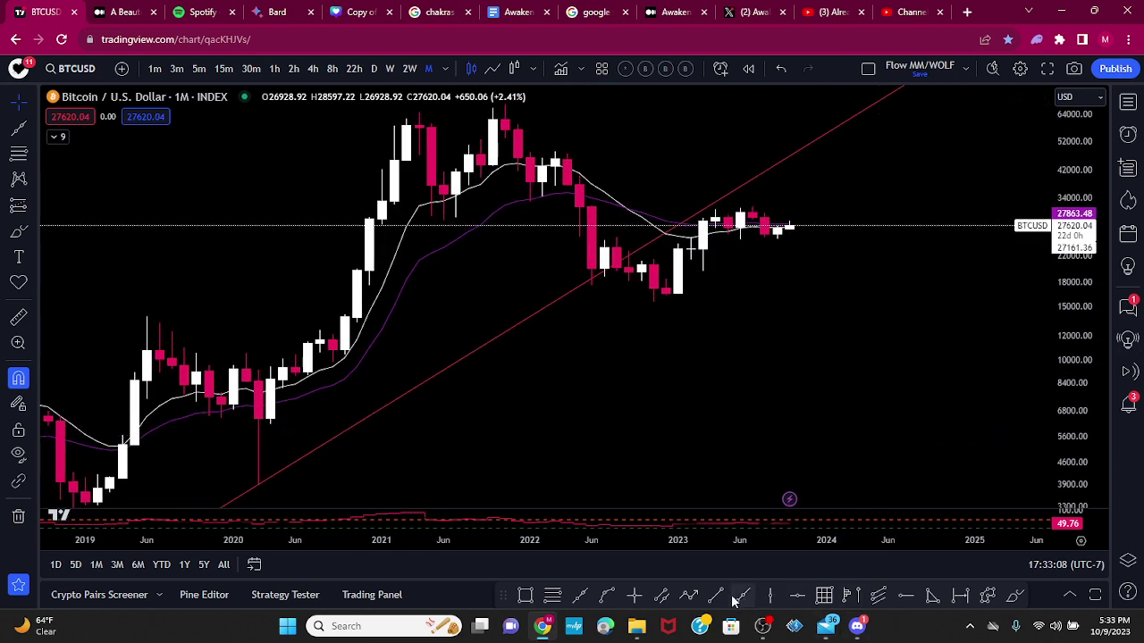
click(640, 596)
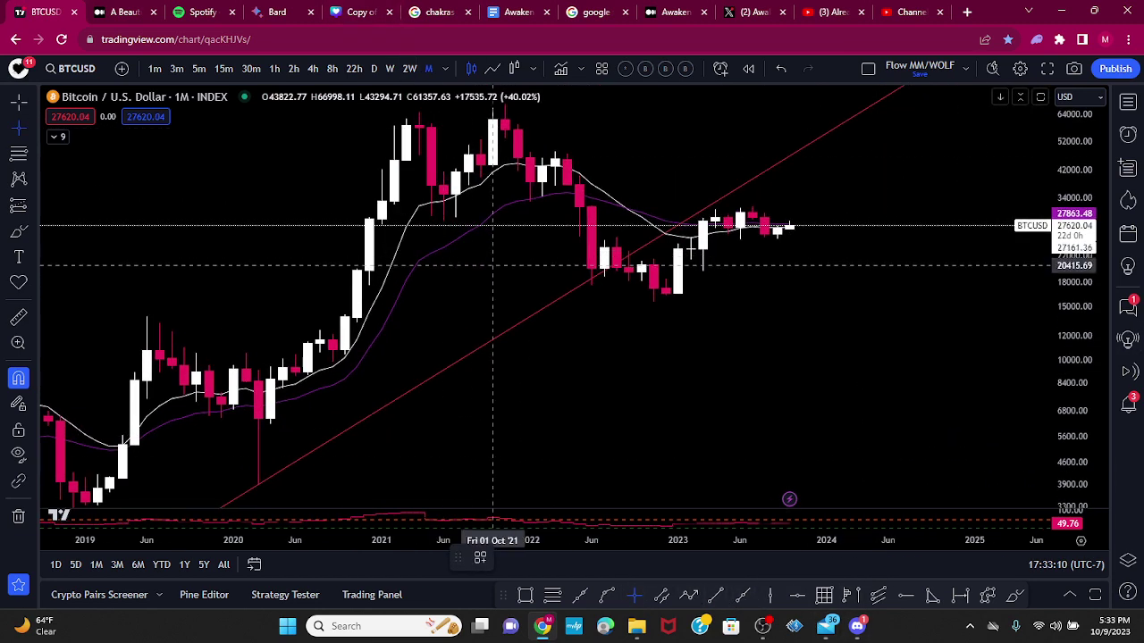
click(527, 324)
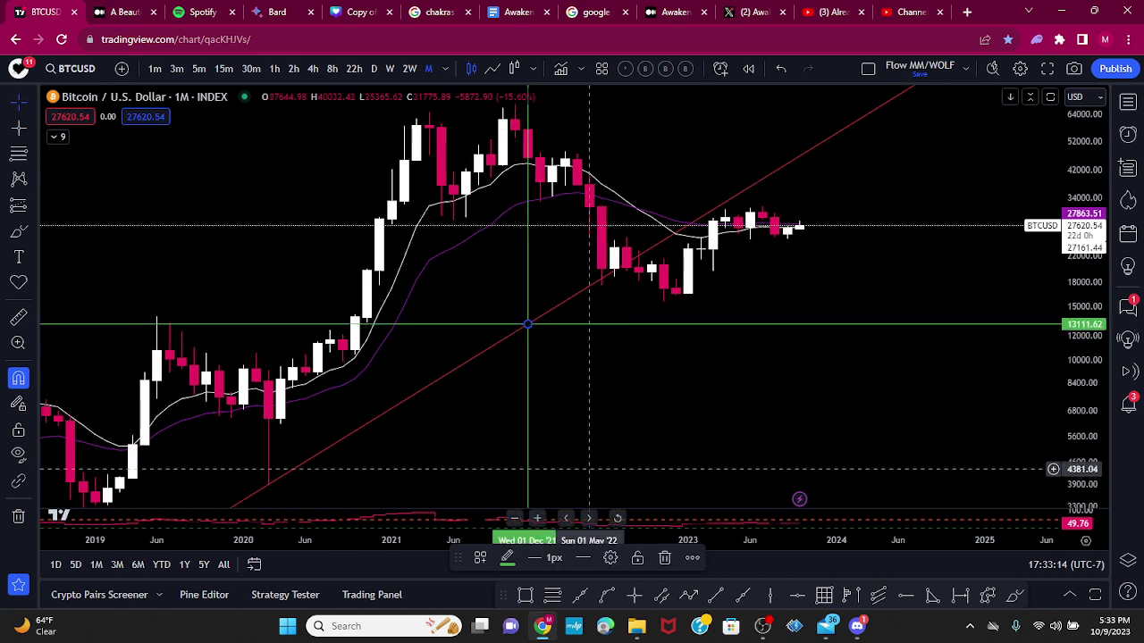
- Recolor the cross line red and move it along the rising trend line to November 2021 at 12355.46
click(511, 560)
click(515, 417)
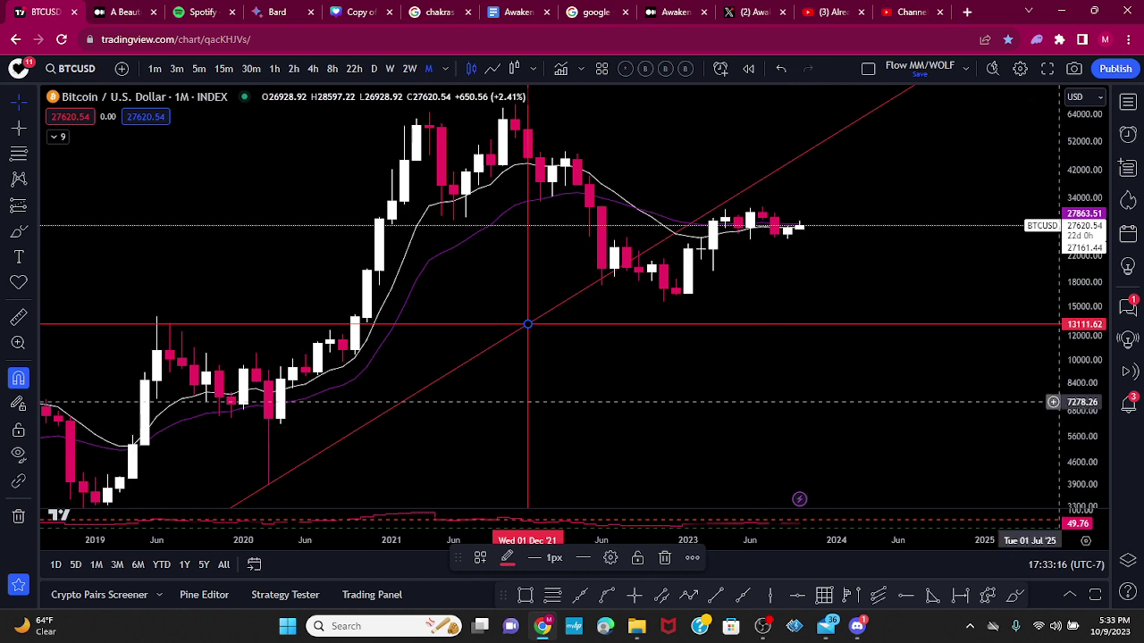
drag(957, 424, 873, 429)
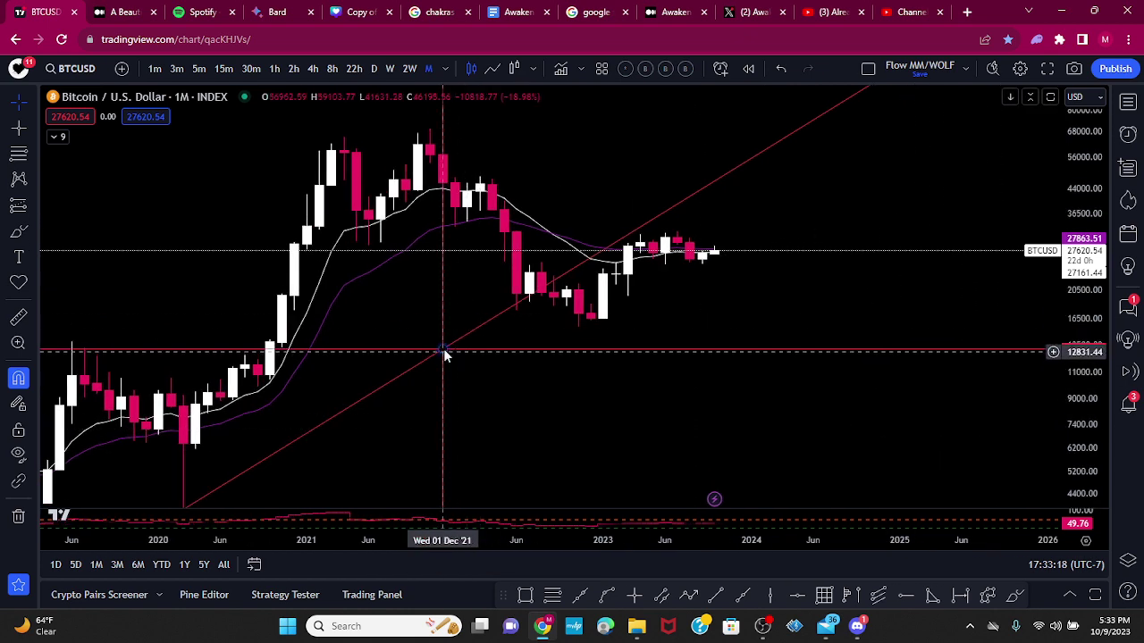
mouse_move(443, 350)
mouse_down()
mouse_move(386, 394)
mouse_move(429, 372)
mouse_move(427, 358)
mouse_up()
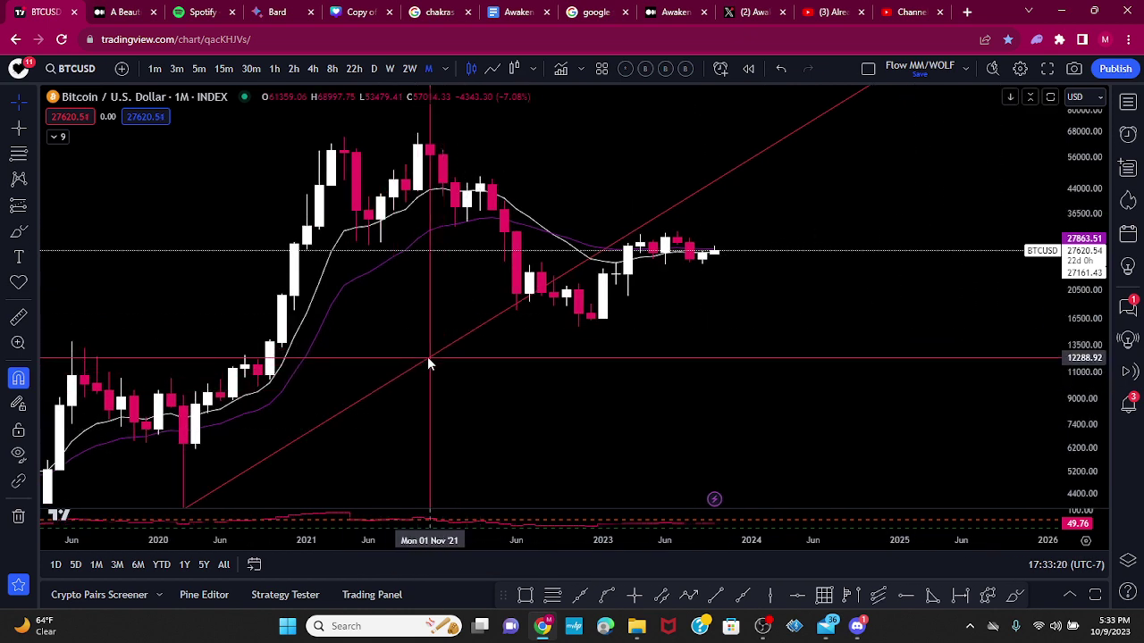
- Draw a thin rectangle around the 12355.46 level, spanning about April 2024 to August 2025
click(525, 594)
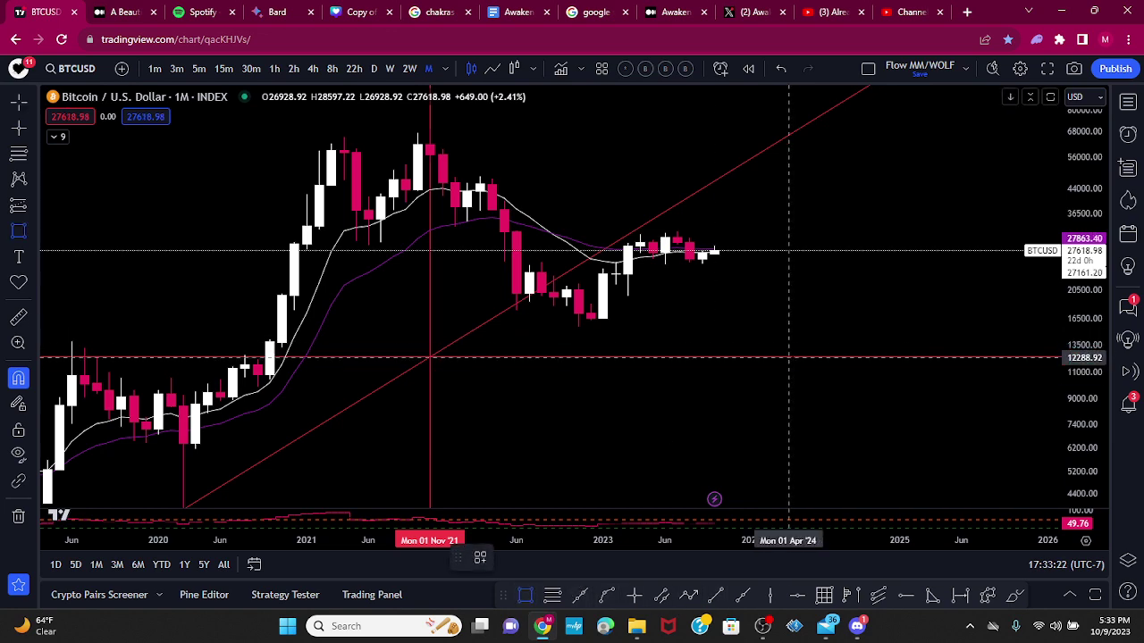
click(789, 349)
click(987, 362)
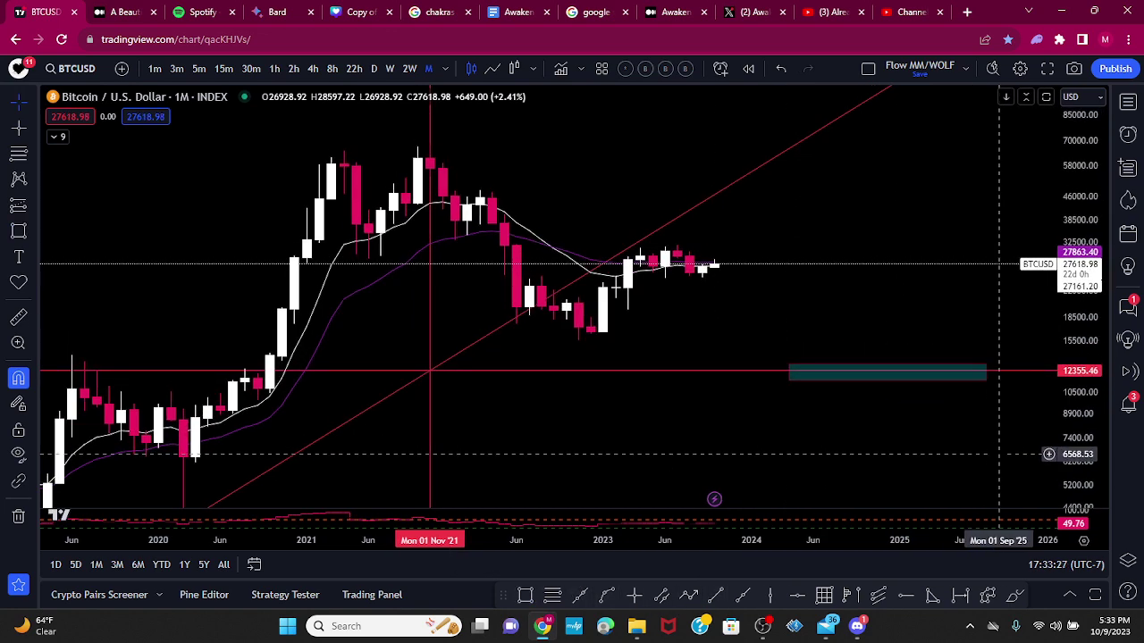
- Copy the chart image to the clipboard, switch to the crypto-ta chat in Discord and return to the TradingView chart
click(1074, 68)
click(1050, 144)
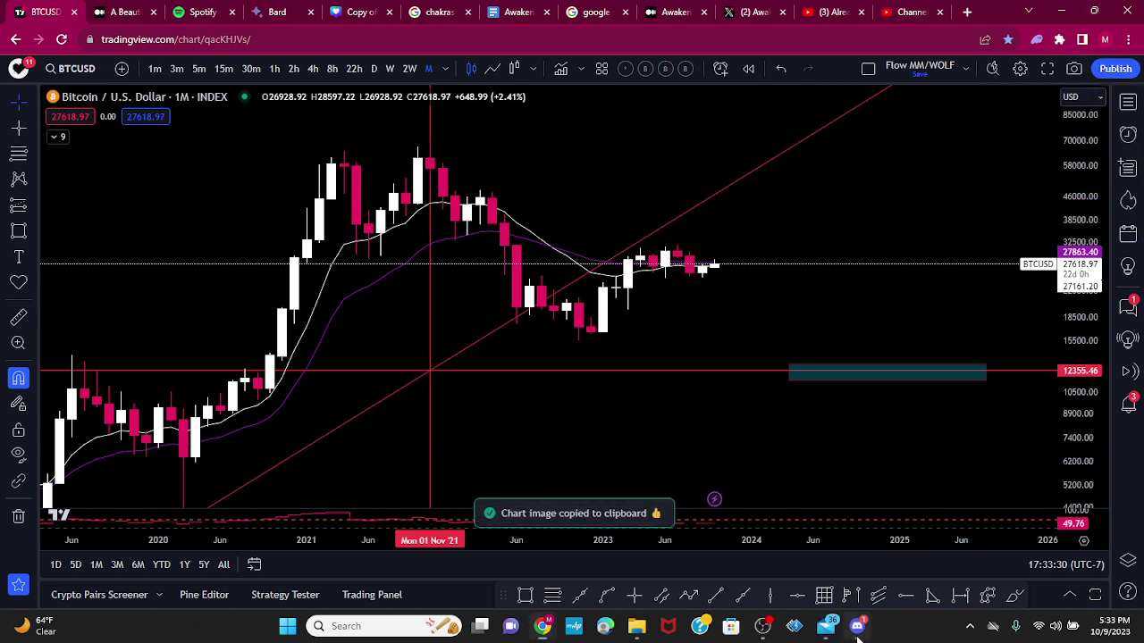
key(alt+Tab)
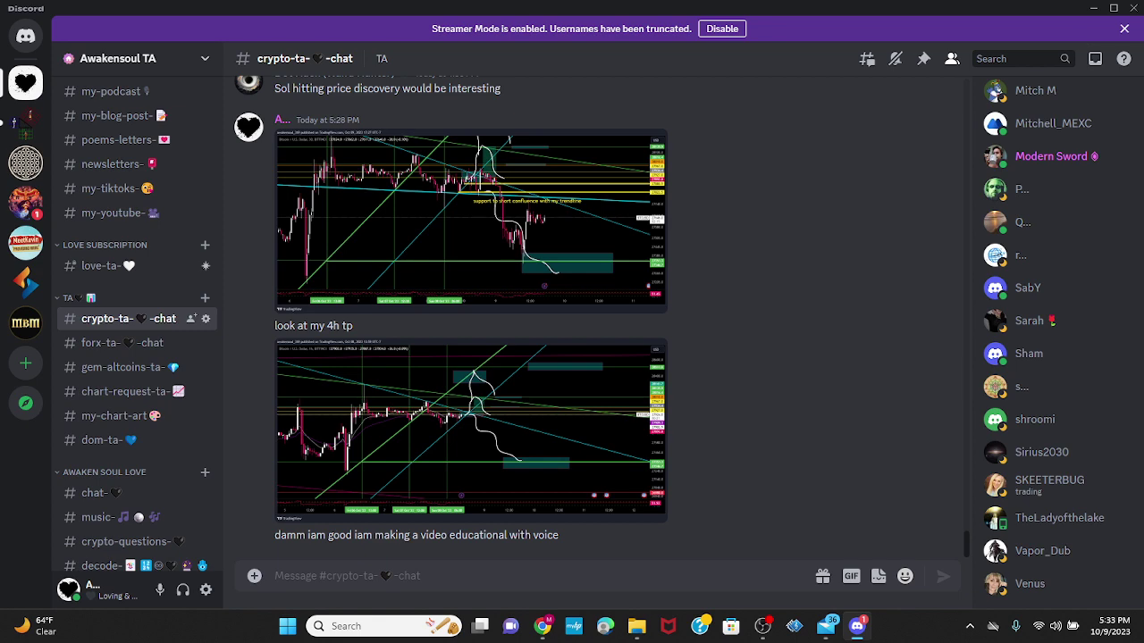
key(alt+Tab)
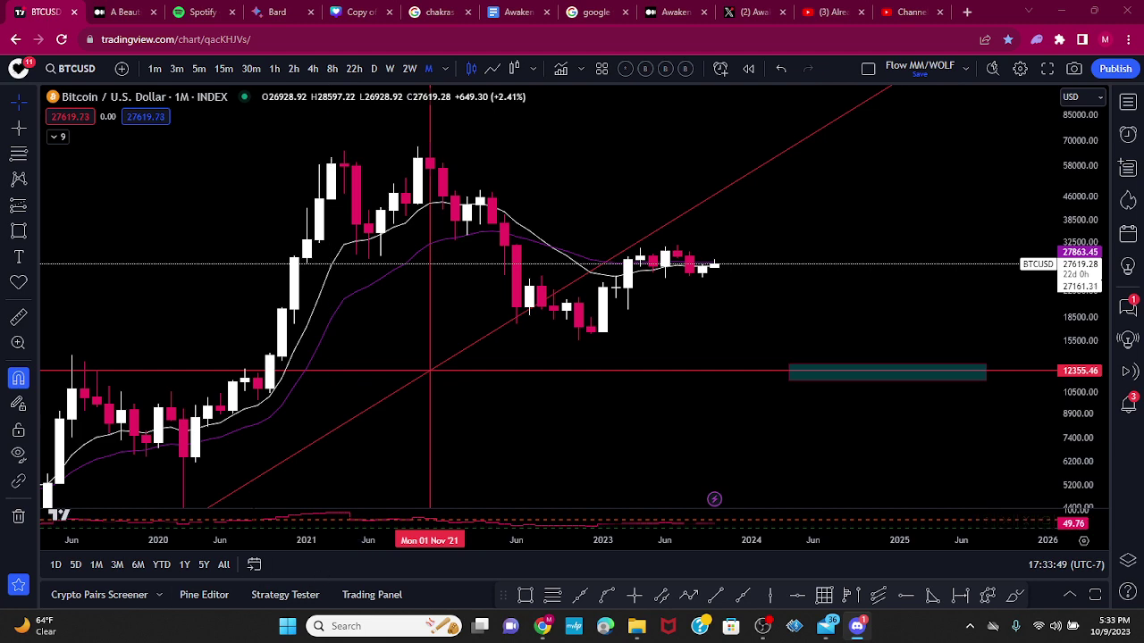
- Draw an extended trend line from the November 2021 high at 68997.75 to the April 2022 high at 47455.70
click(576, 596)
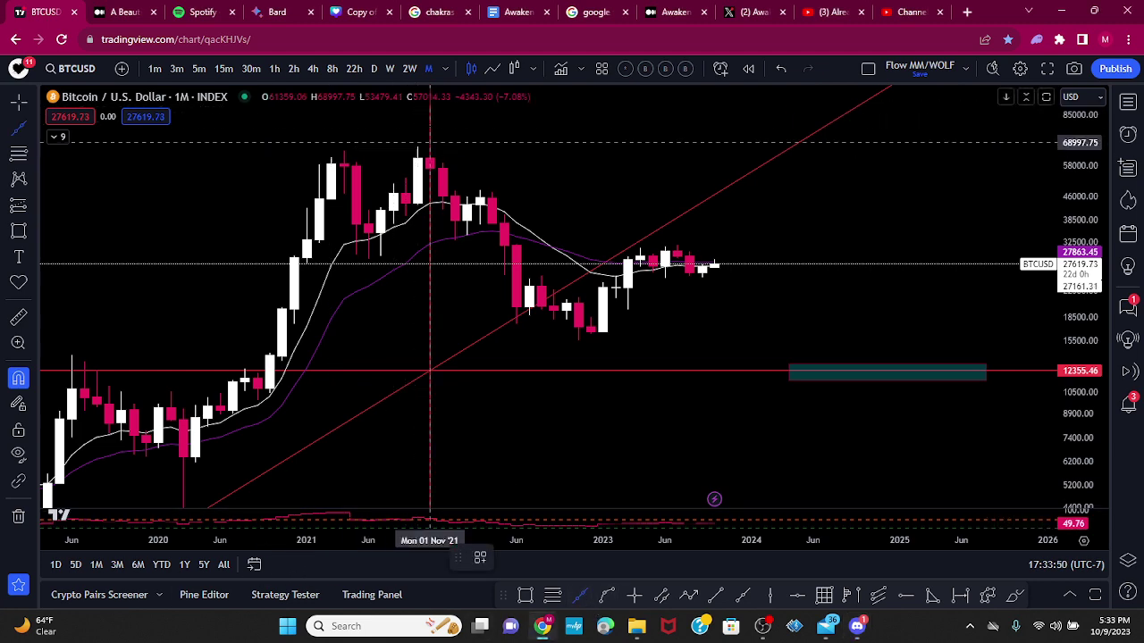
click(429, 143)
click(491, 193)
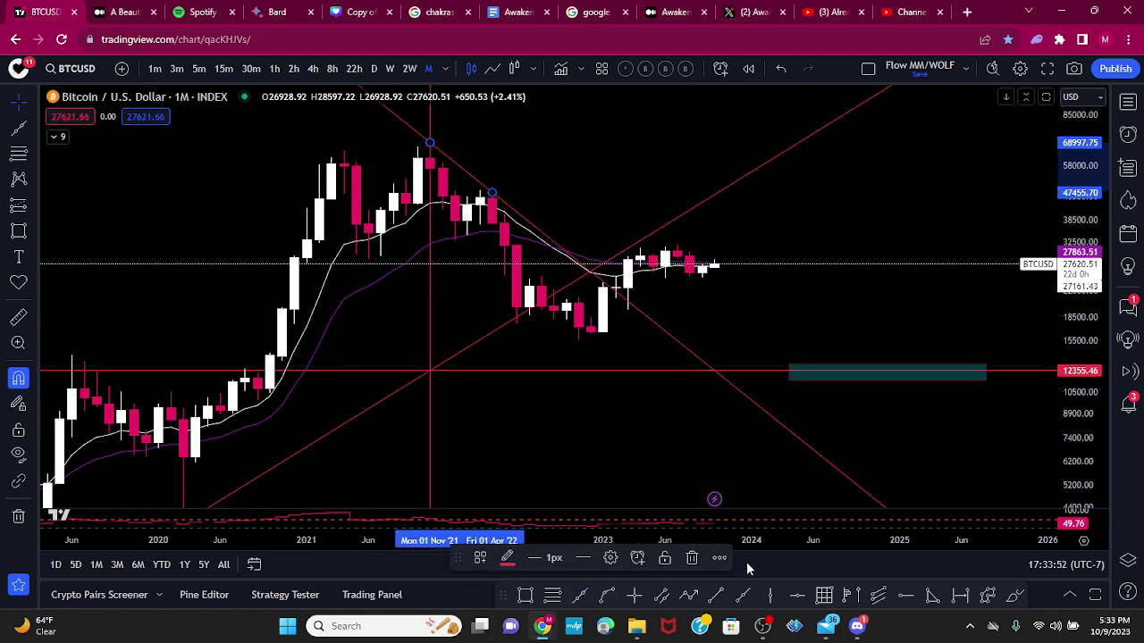
- With magnet snapping off, place a cross line on the falling trend line at November 2022, at a price of 27475.84
click(634, 596)
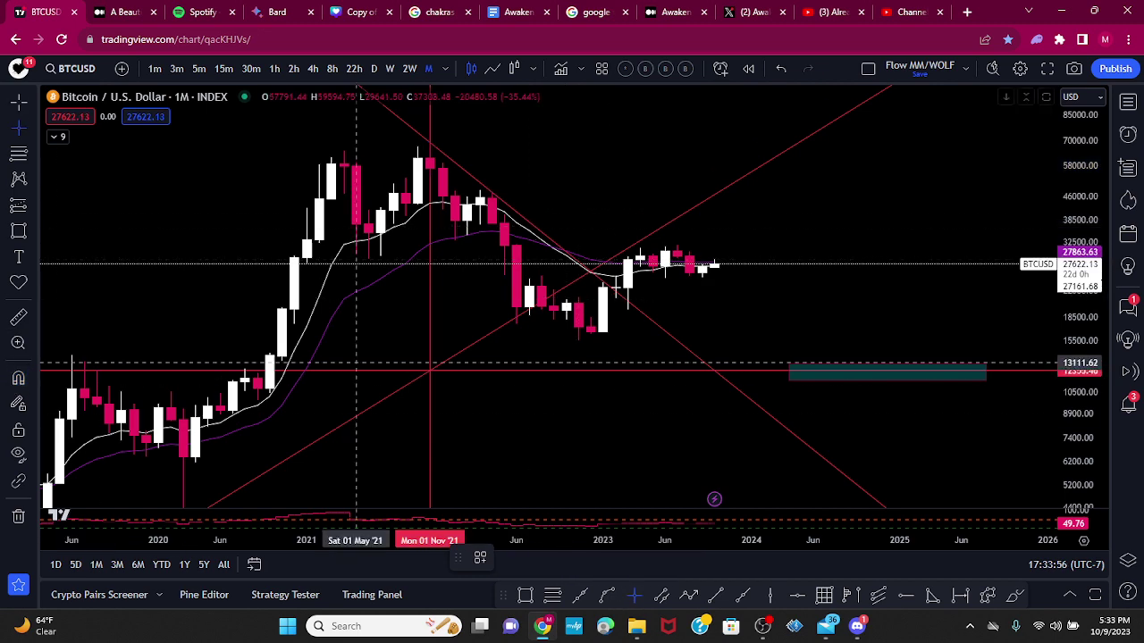
click(579, 264)
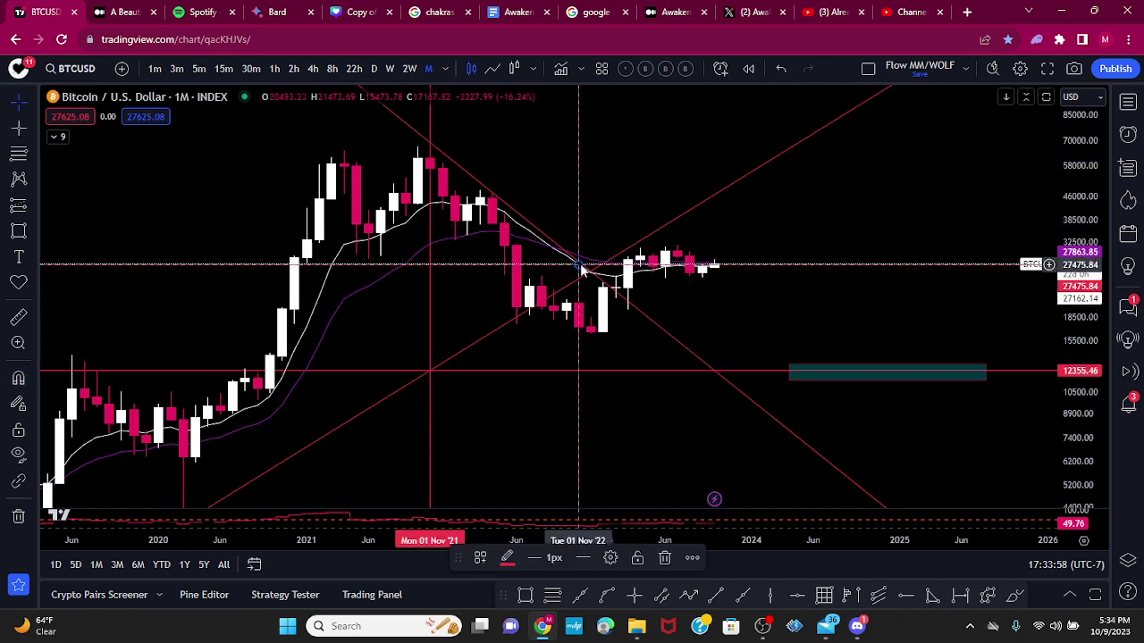
- Draw a rectangle around the 27475.84 level from April 2024 to August 2025, and copy the chart image to the clipboard
mouse_move(1075, 420)
mouse_down()
mouse_move(1068, 346)
mouse_move(1072, 415)
mouse_up()
click(18, 231)
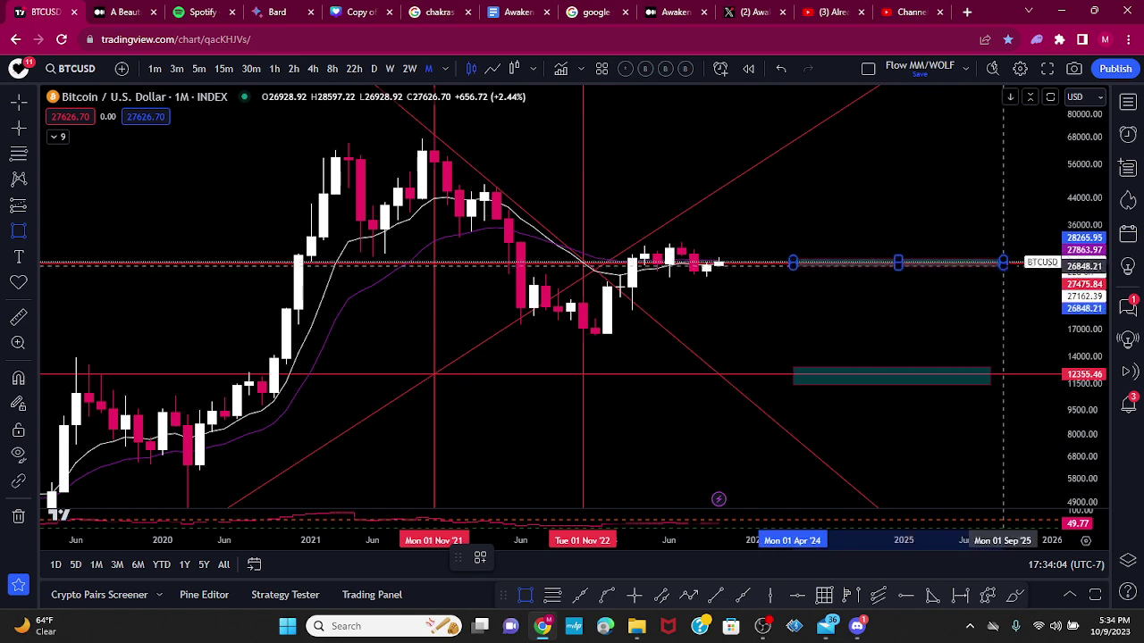
click(990, 268)
click(978, 326)
click(1073, 69)
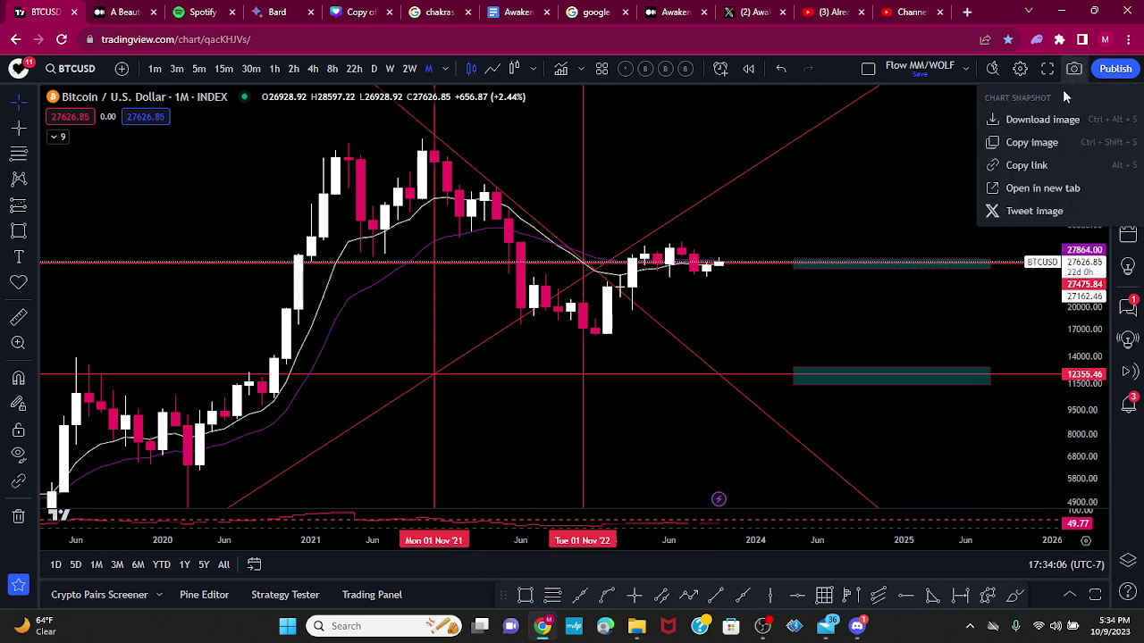
click(1053, 147)
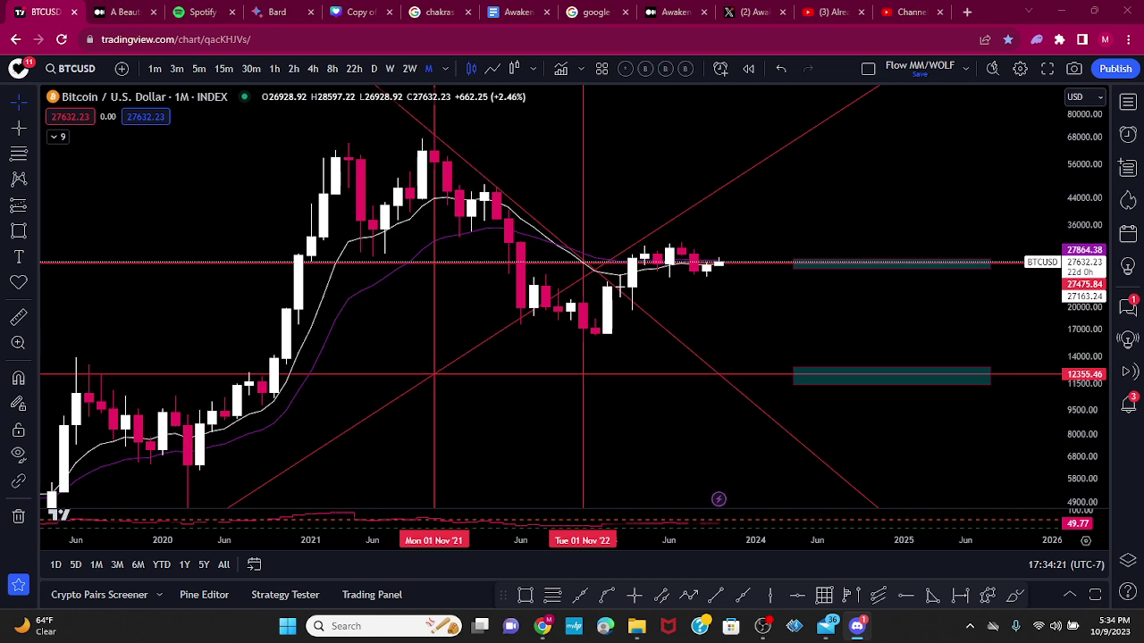
- Examine the 2021 to 2023 candles against the crossing trend lines, the two cross lines and the rectangles marking their price levels
drag(1092, 393, 1095, 353)
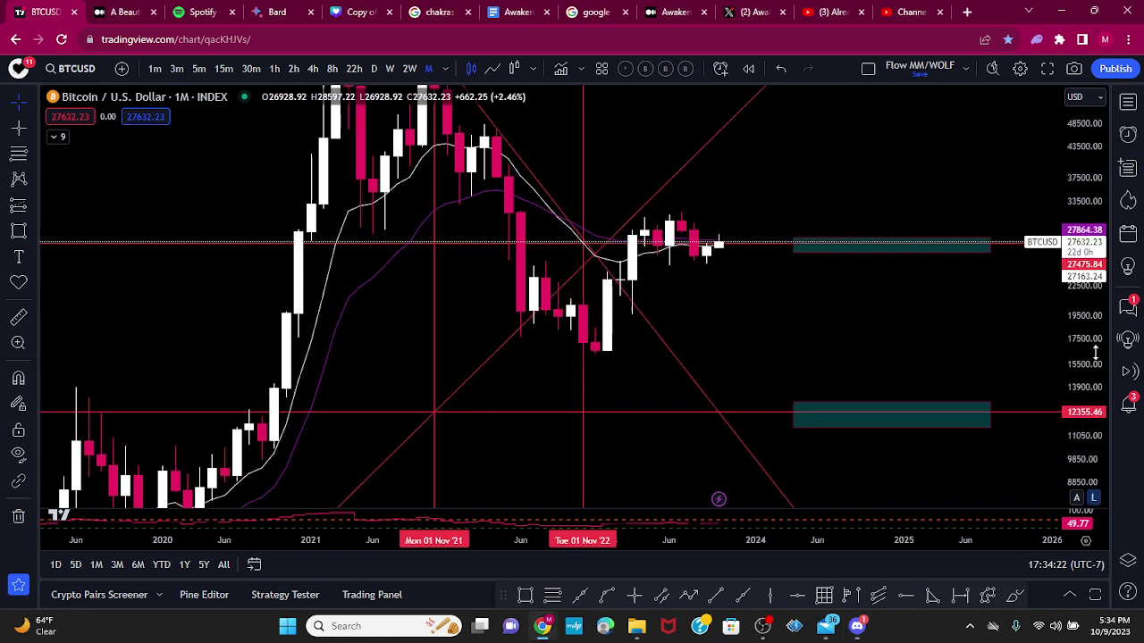
scroll(929, 313, up, 5)
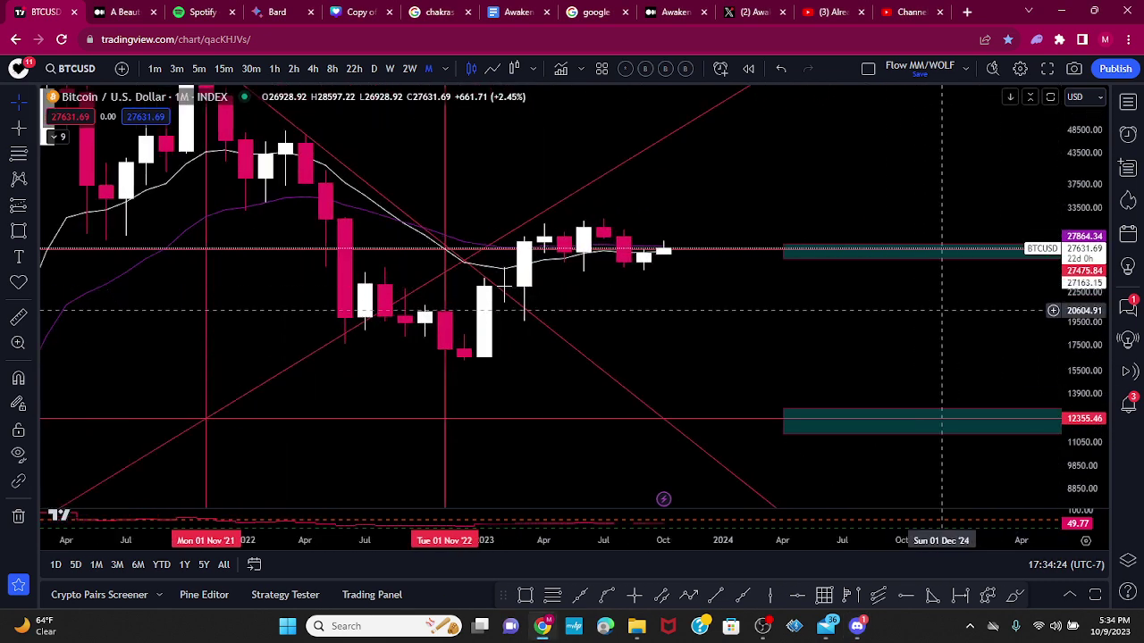
drag(935, 310, 937, 357)
drag(1083, 255, 1080, 335)
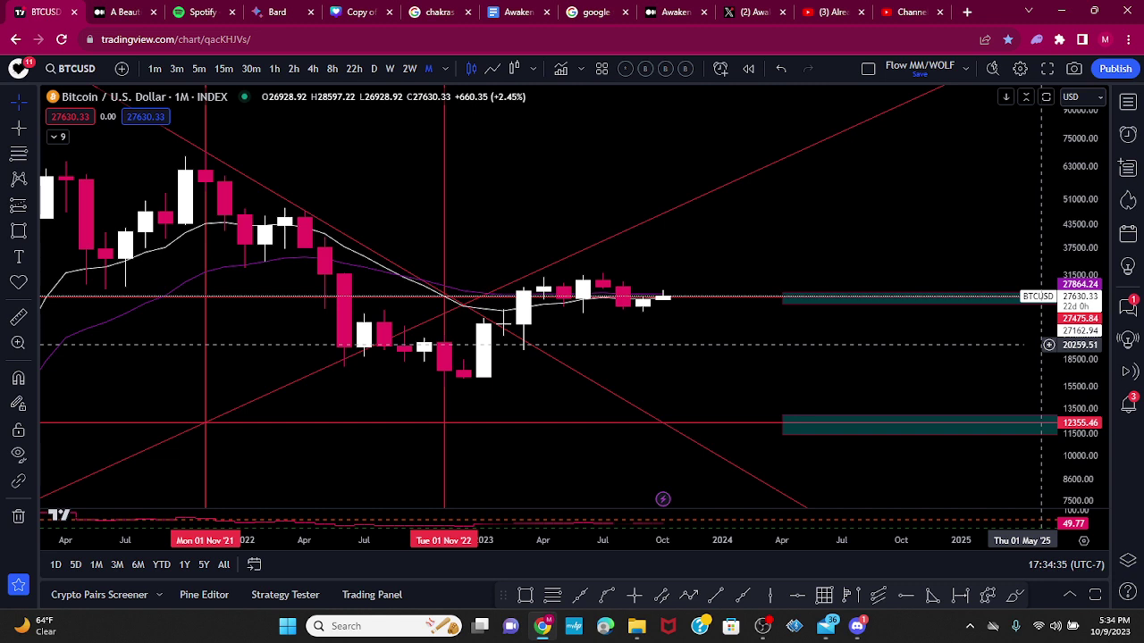
scroll(1041, 344, down, 2)
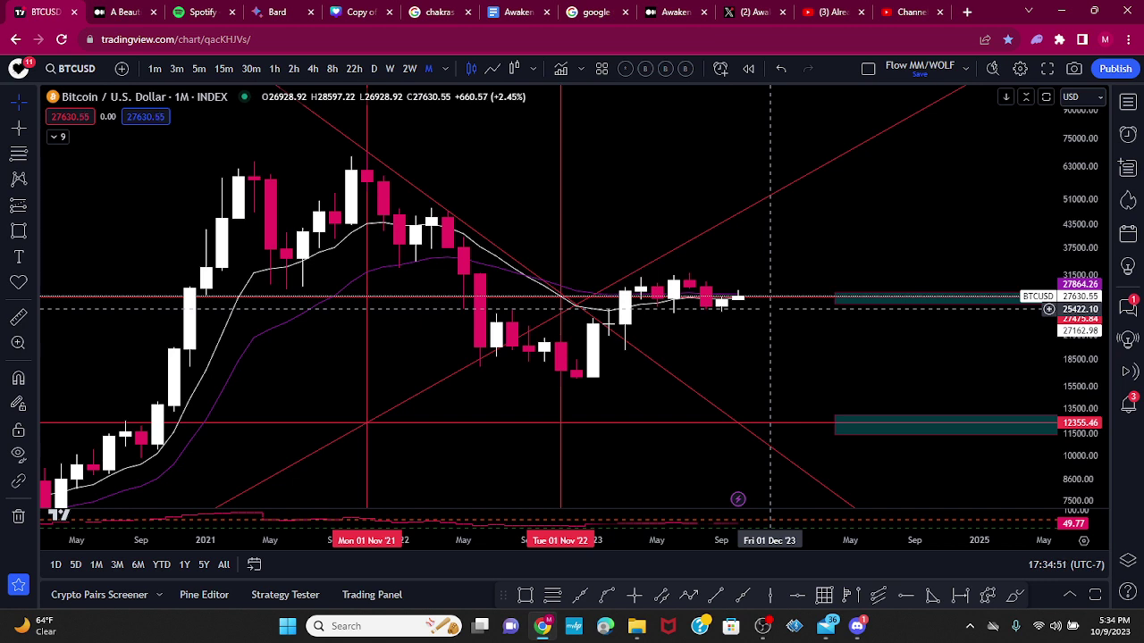
scroll(804, 307, up, 4)
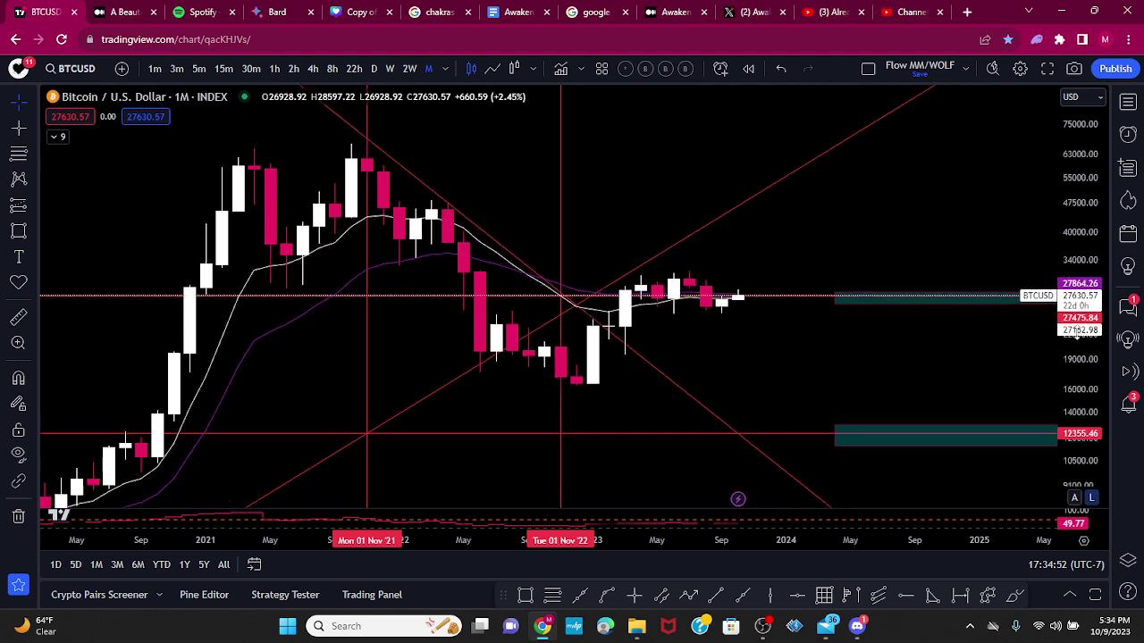
scroll(804, 305, up, 2)
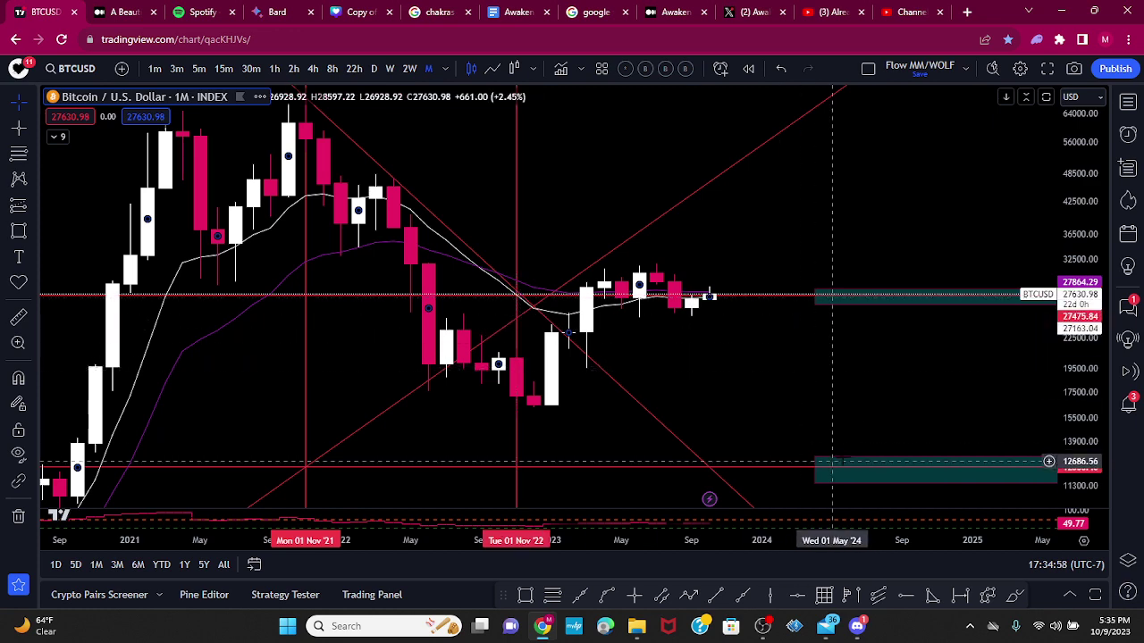
drag(1084, 347, 1084, 392)
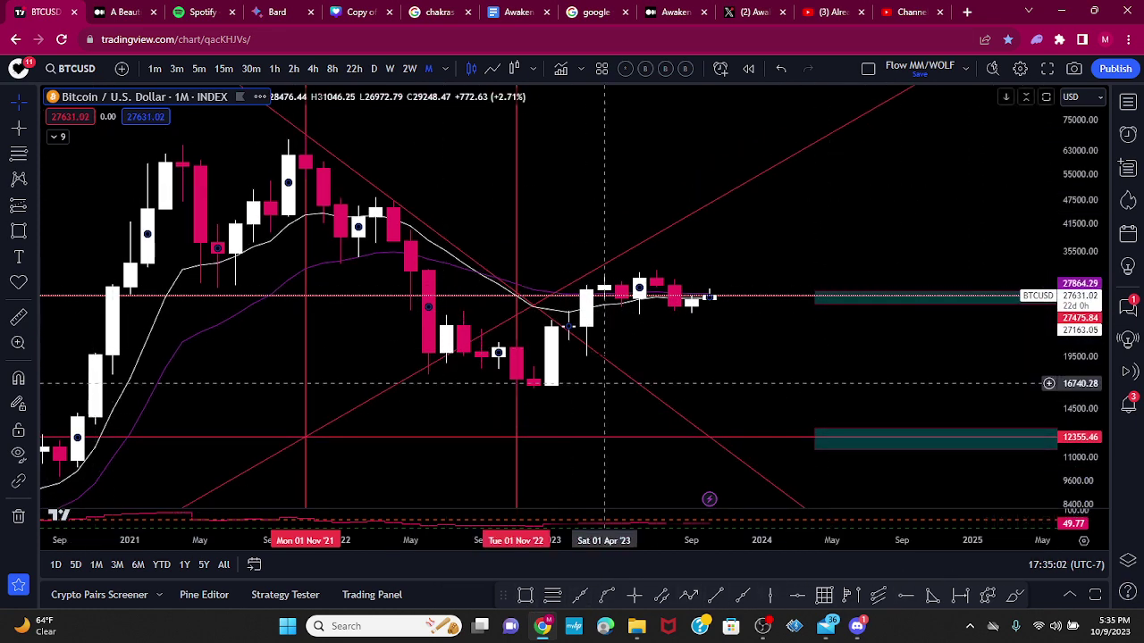
- Delete the November 2022 cross line and the rectangle around the 27475.84 level
click(562, 297)
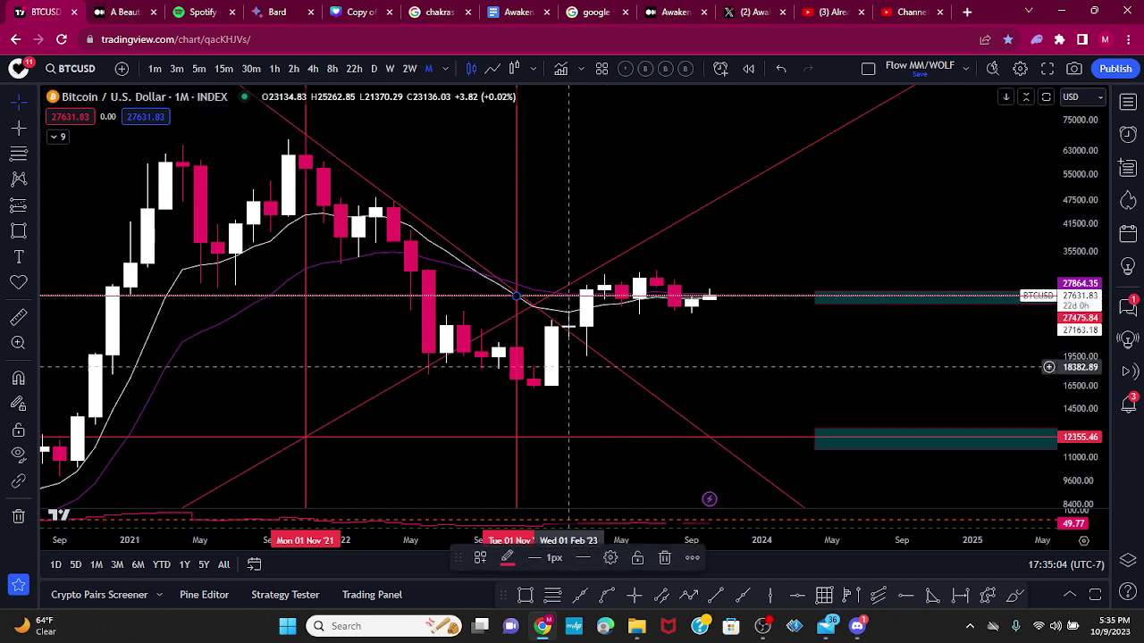
click(661, 558)
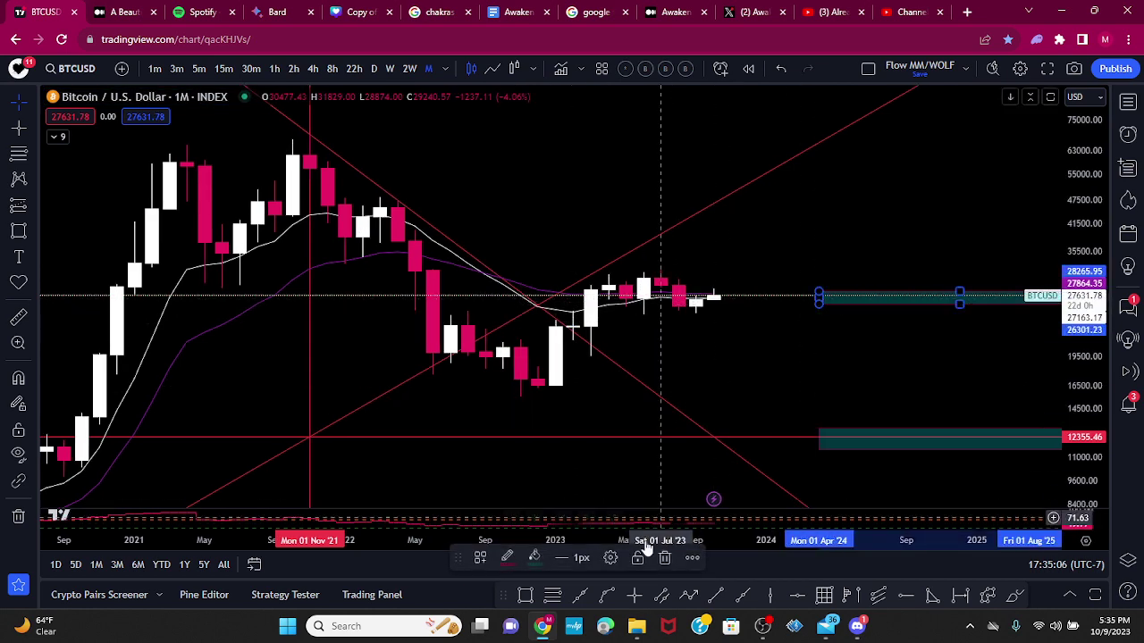
drag(1092, 389, 1066, 375)
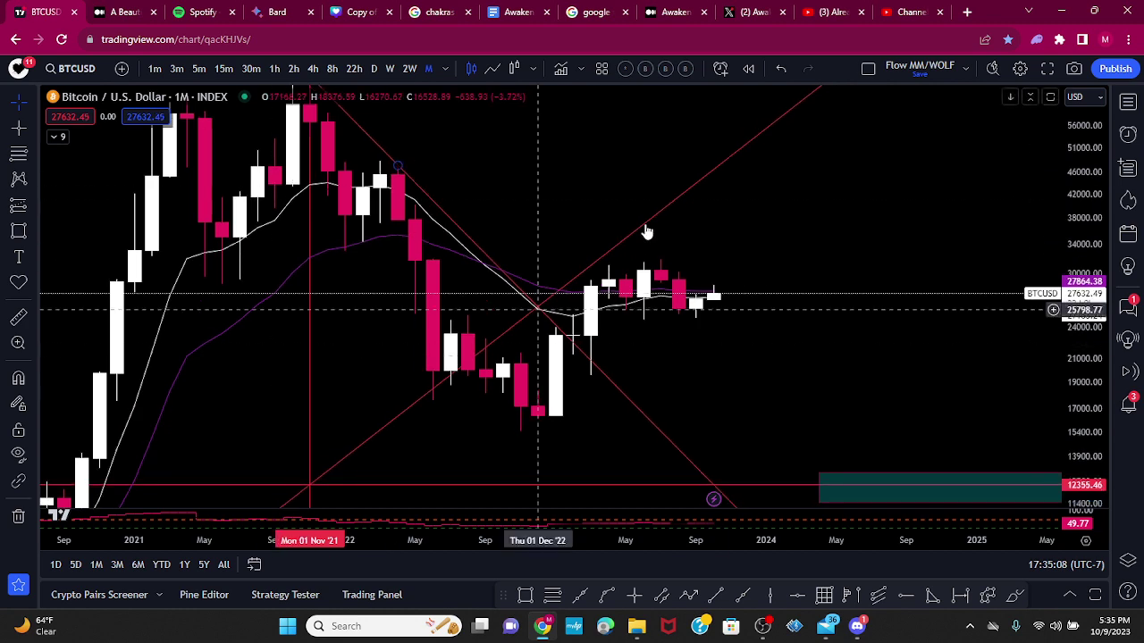
- With magnet snapping on, place red horizontal lines at the September 2023 candle's open (25940.20) and close (26969.98)
scroll(853, 282, up, 3)
scroll(852, 284, down, 2)
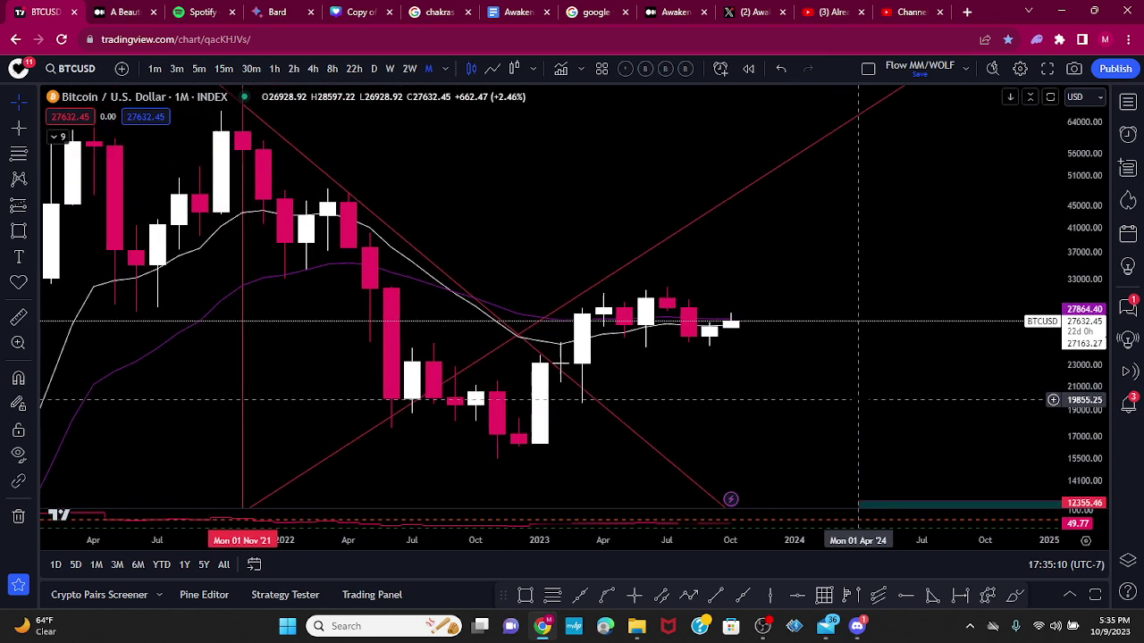
drag(893, 377, 778, 333)
scroll(758, 346, left, 2)
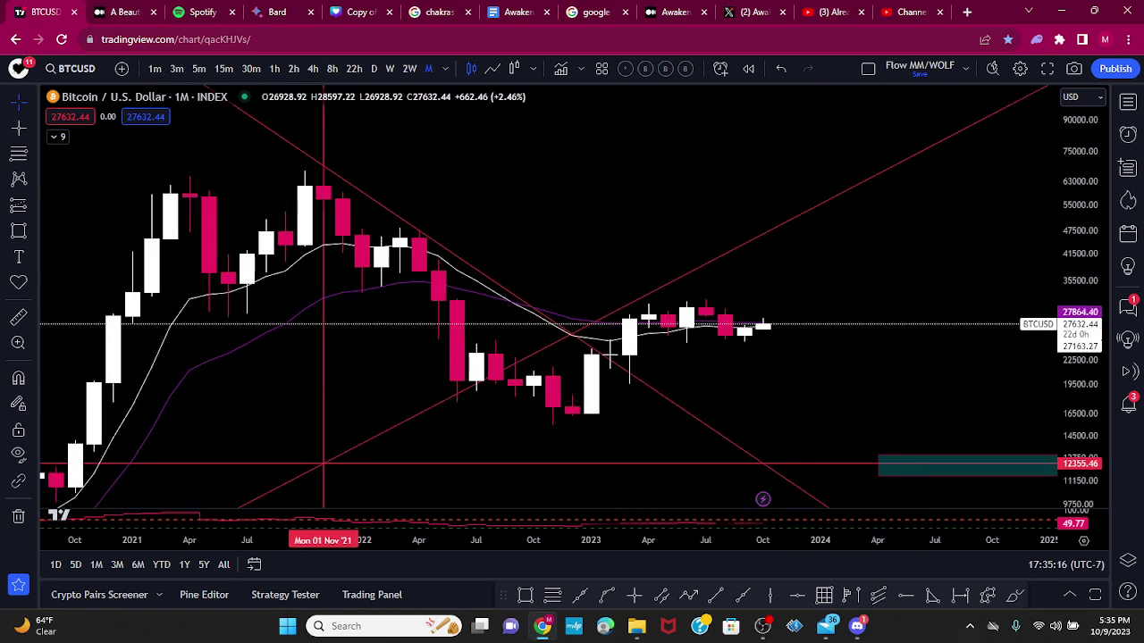
drag(1073, 422, 1073, 411)
drag(878, 386, 871, 359)
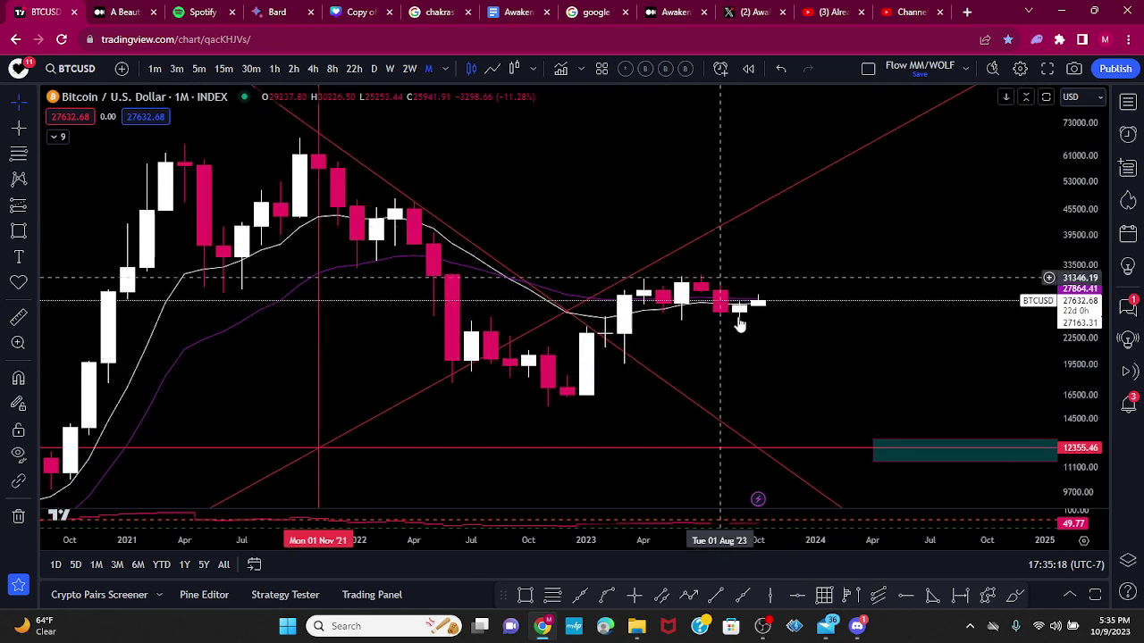
click(792, 599)
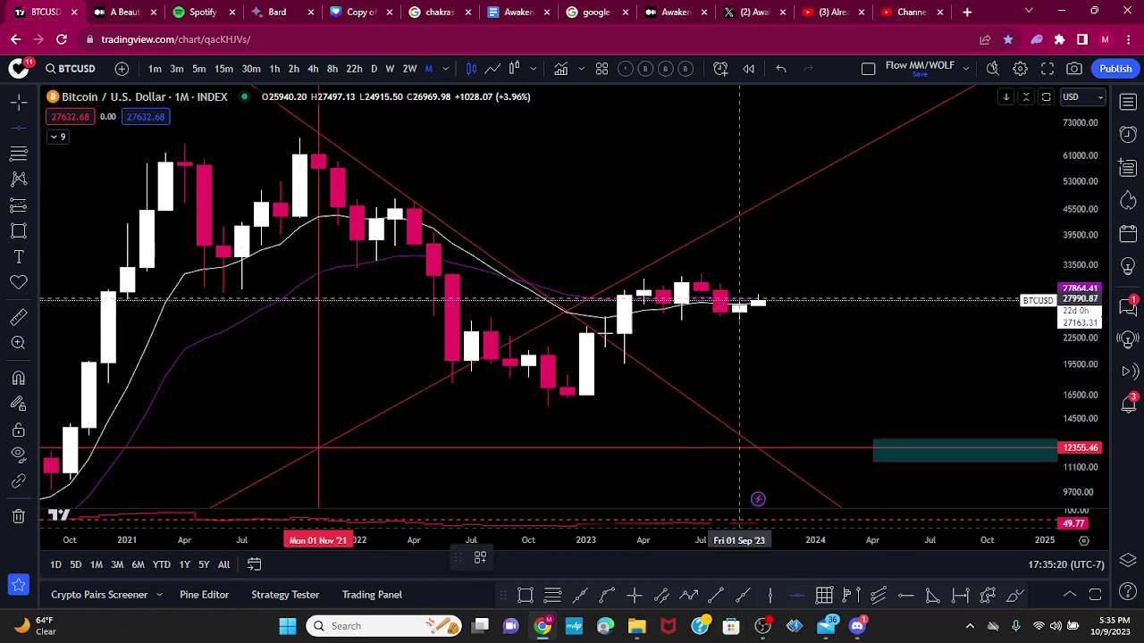
click(18, 379)
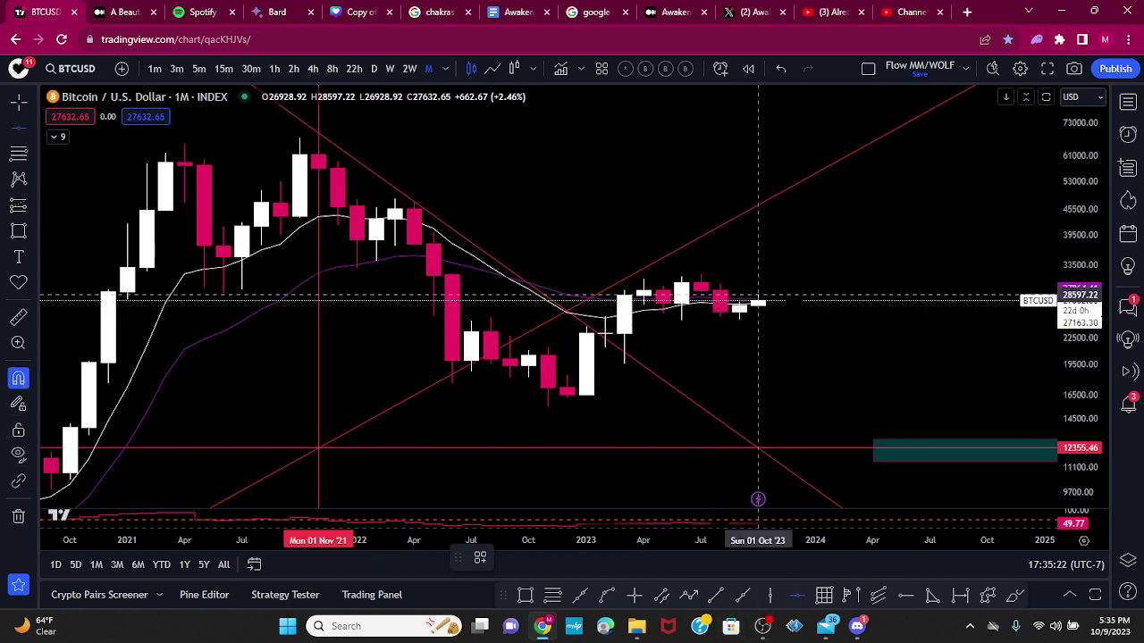
click(739, 309)
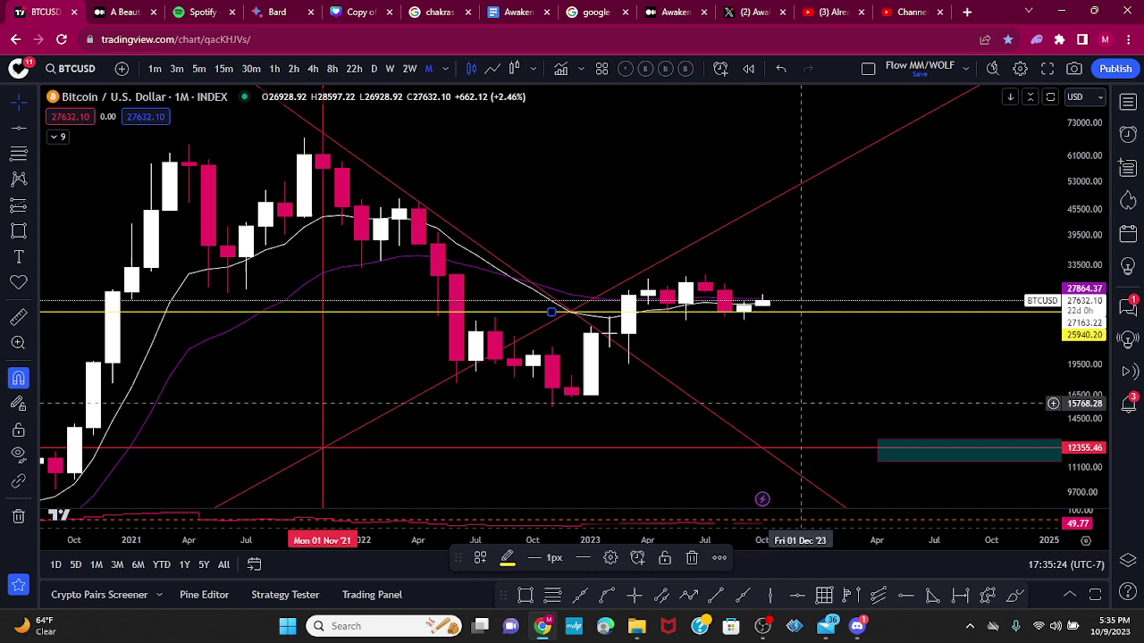
click(504, 559)
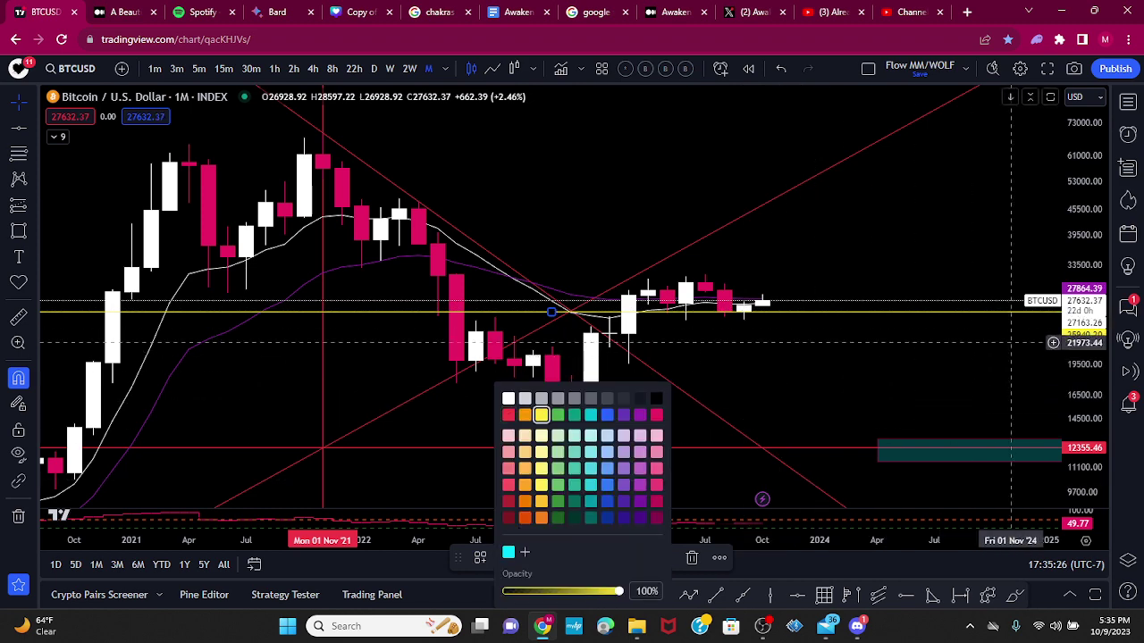
click(509, 414)
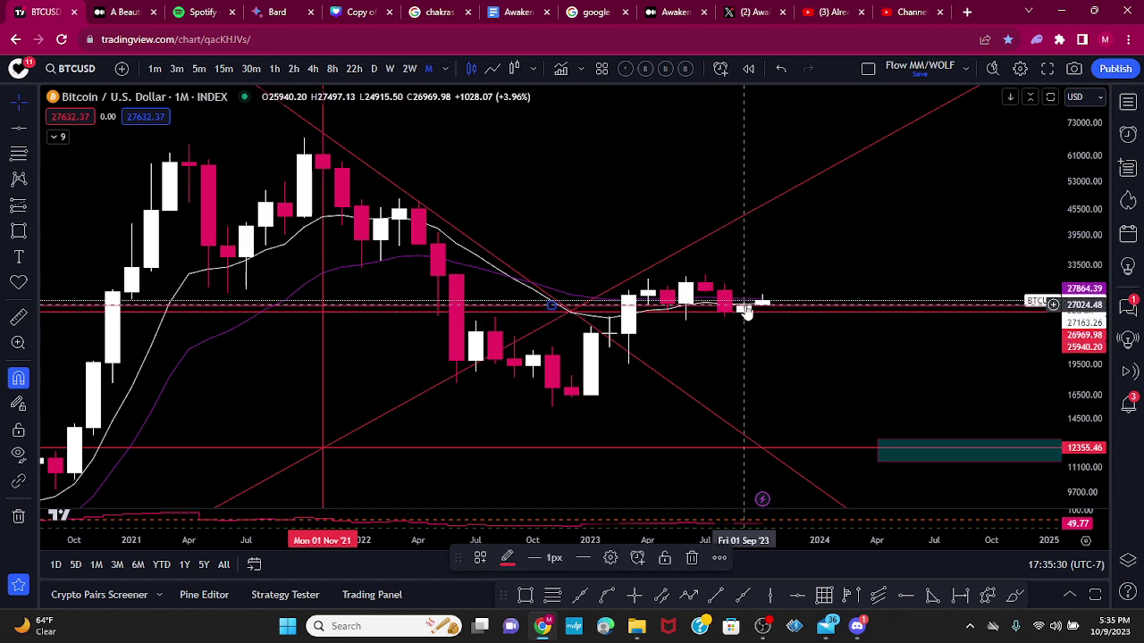
- Examine the 2022 to 2023 monthly candles against the two red horizontal lines, the EMAs and the crossing trend lines
drag(1102, 417, 1054, 163)
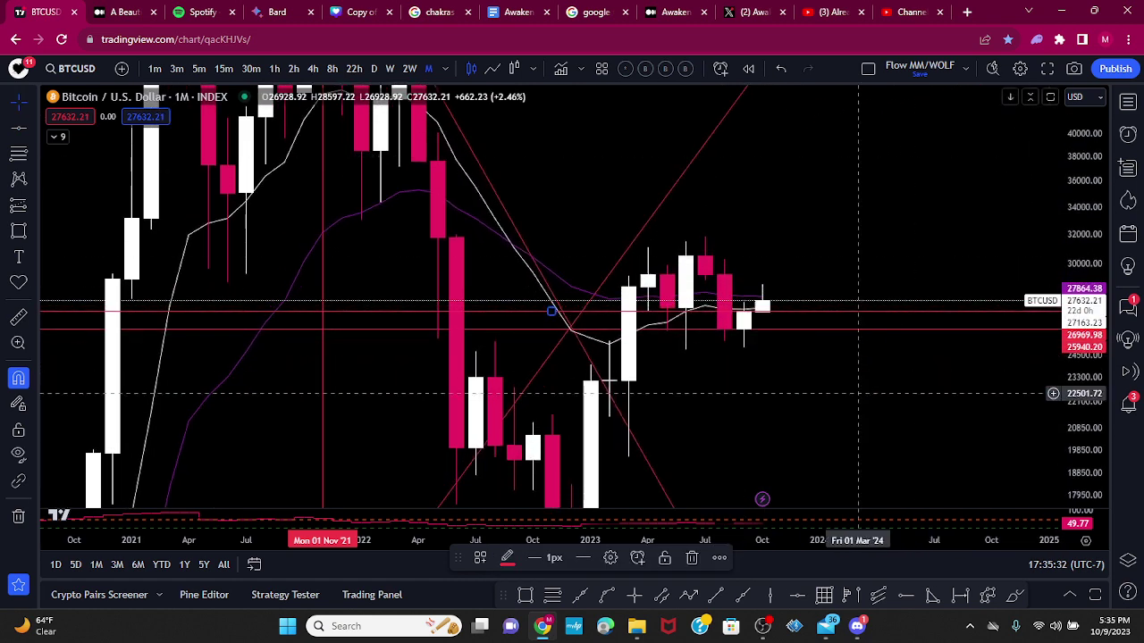
drag(761, 370, 916, 161)
scroll(929, 201, up, 6)
drag(930, 201, 843, 368)
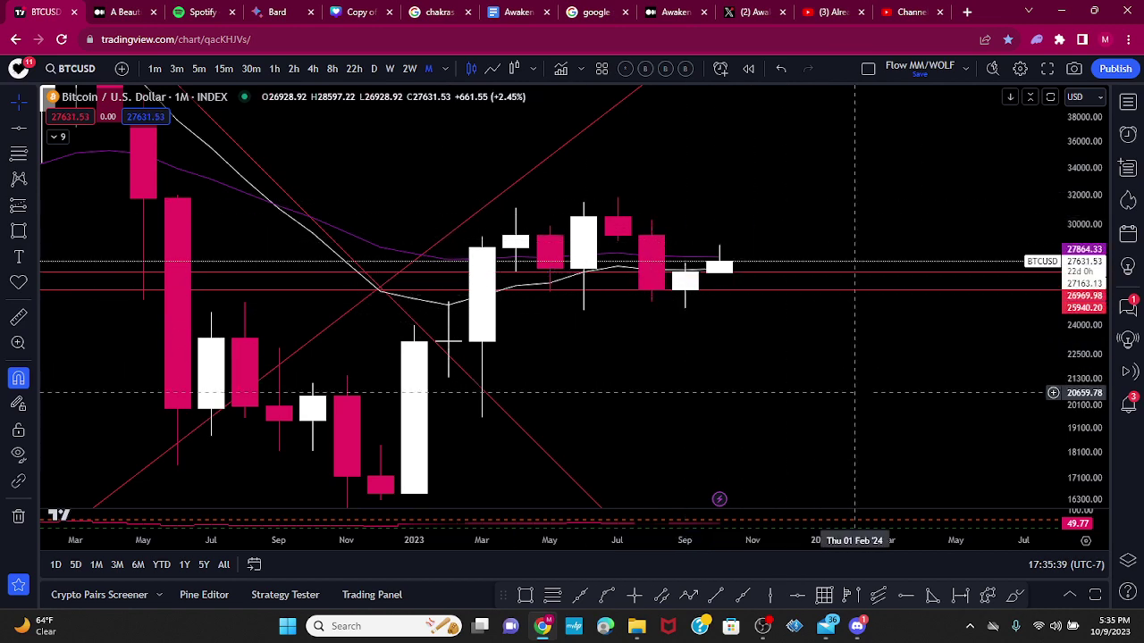
scroll(863, 409, down, 5)
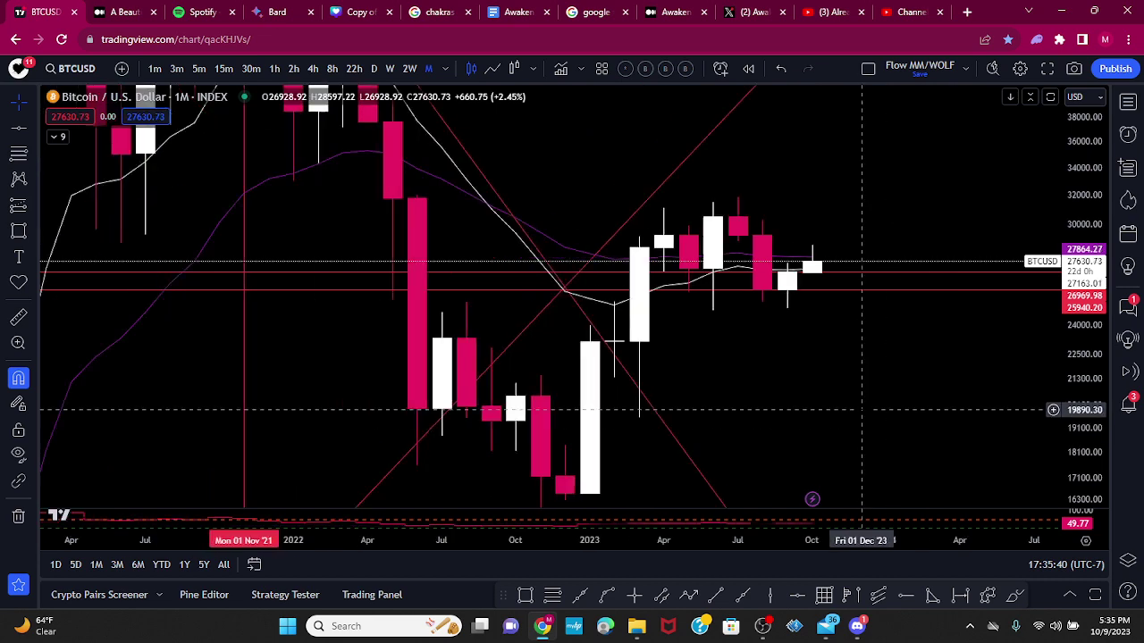
drag(1095, 275, 1085, 380)
drag(849, 393, 656, 438)
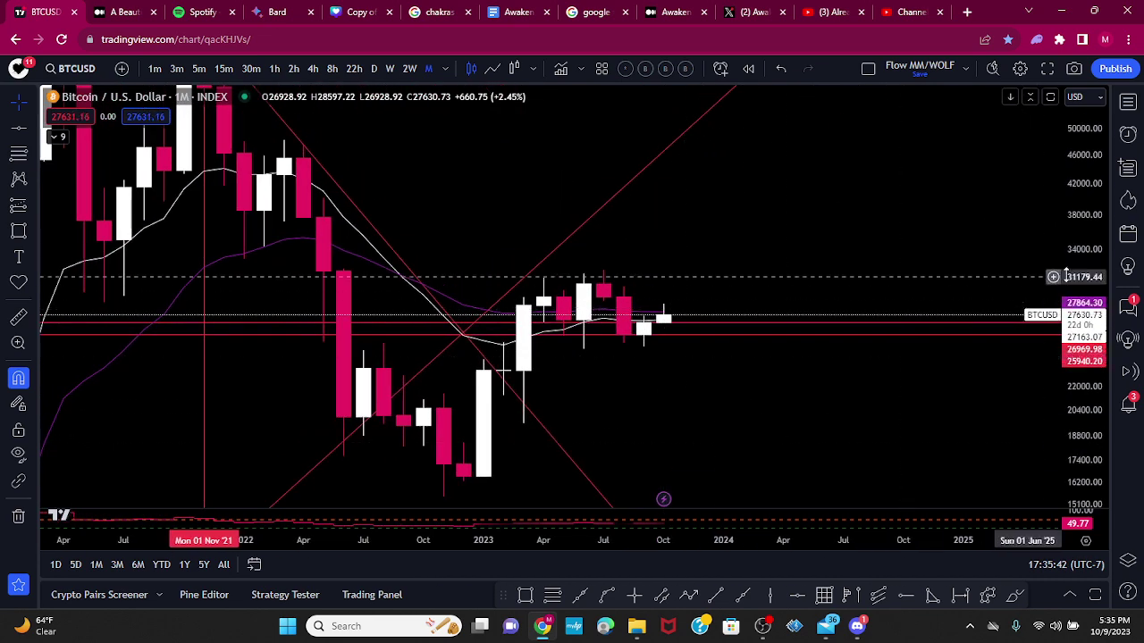
drag(1085, 276, 1097, 419)
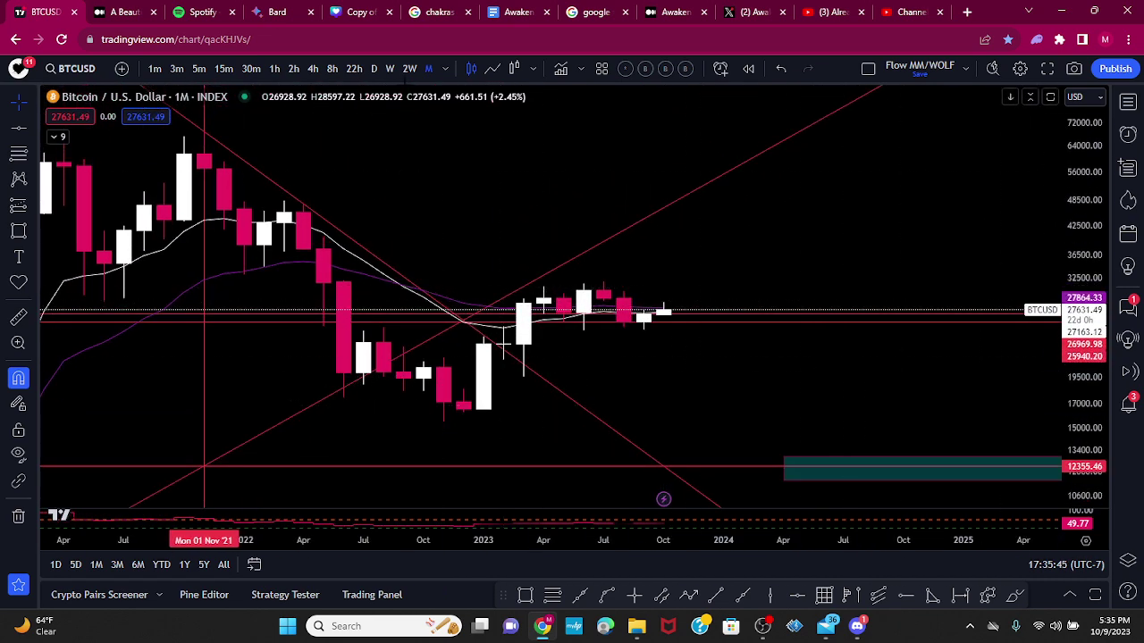
- Switch the chart to the weekly interval and examine the 2021 to 2023 candles around the horizontal and crossing trend lines
click(391, 69)
scroll(829, 382, down, 5)
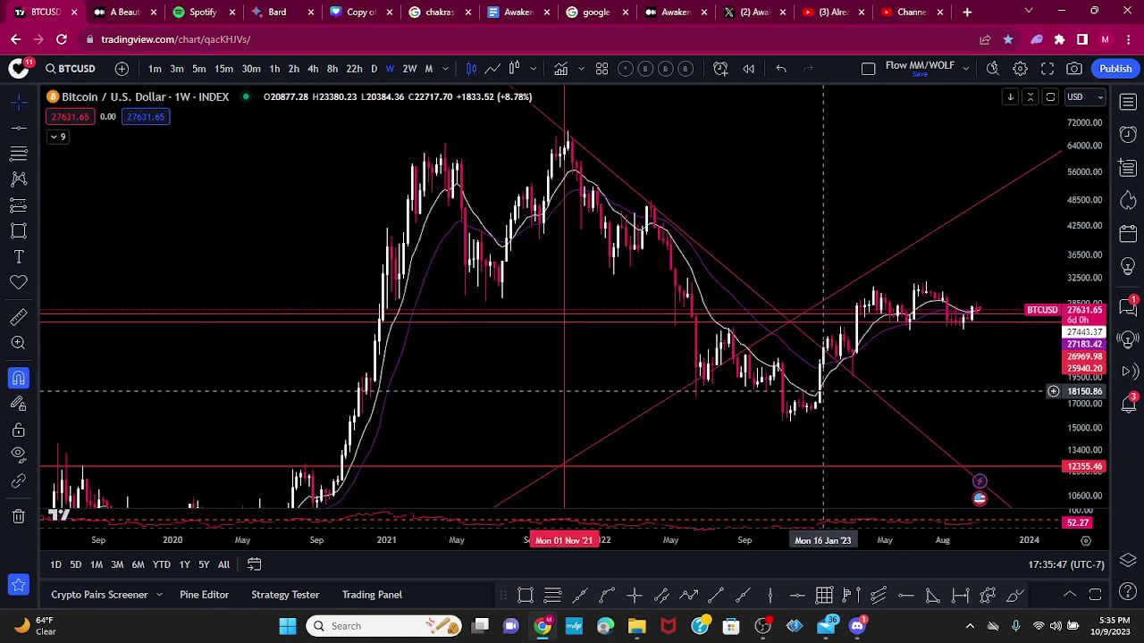
drag(991, 380, 781, 402)
scroll(781, 402, up, 2)
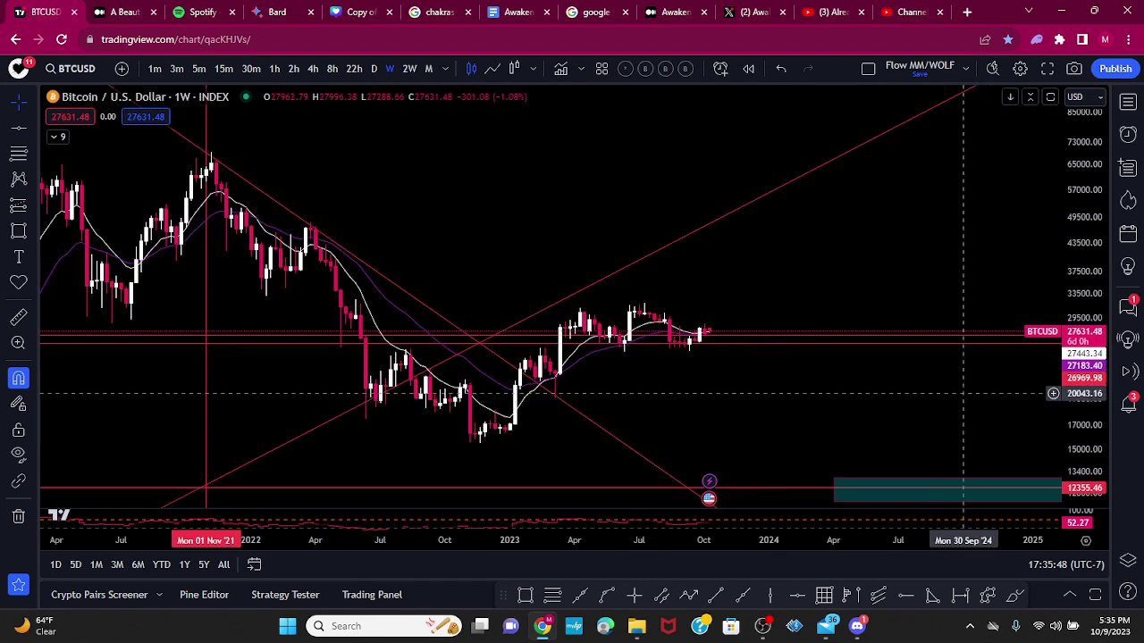
scroll(1060, 440, down, 5)
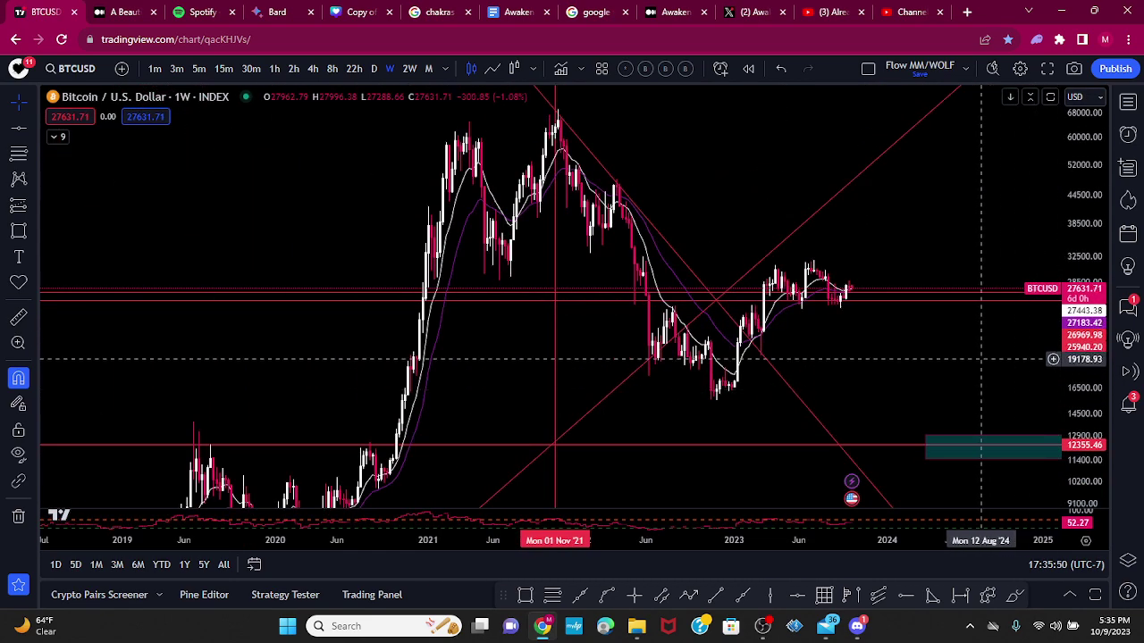
scroll(965, 356, up, 4)
drag(932, 358, 901, 409)
scroll(892, 471, down, 1)
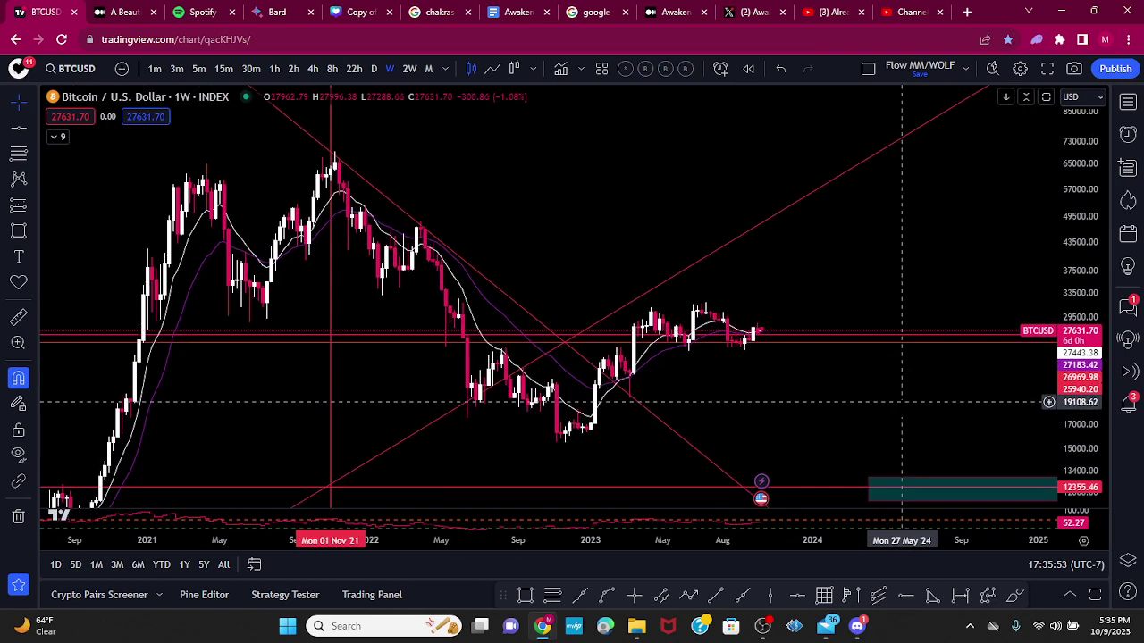
- Return to the monthly interval and draw a rectangle from December 2019 to September 2025, between 65886.24 and 17690.13
click(428, 68)
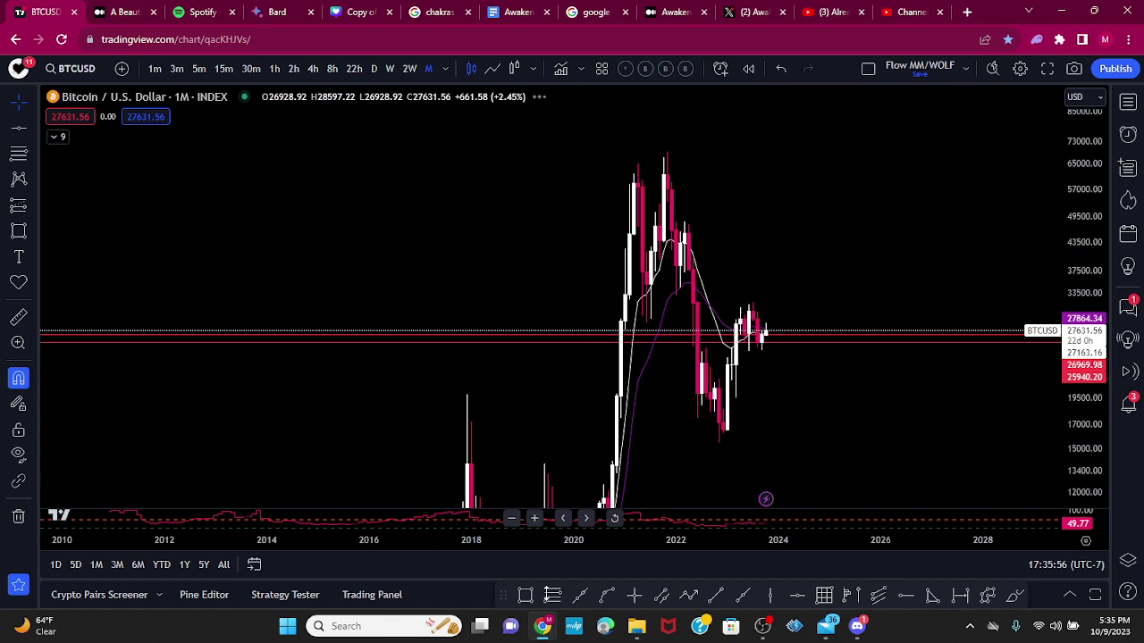
click(525, 596)
click(569, 161)
click(863, 417)
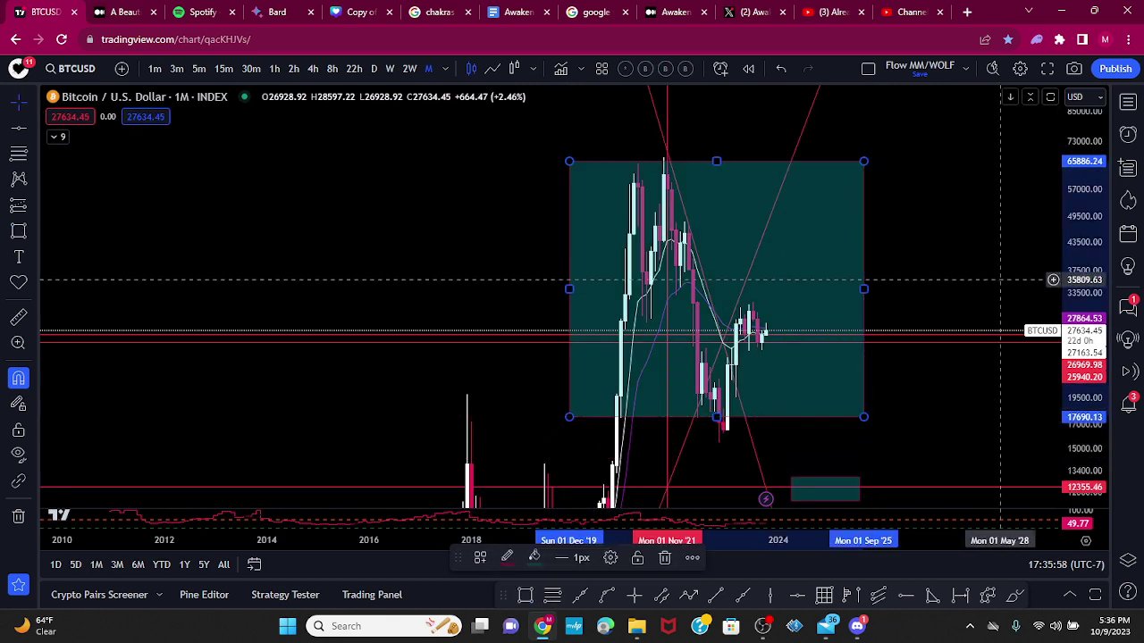
drag(1080, 280, 1080, 458)
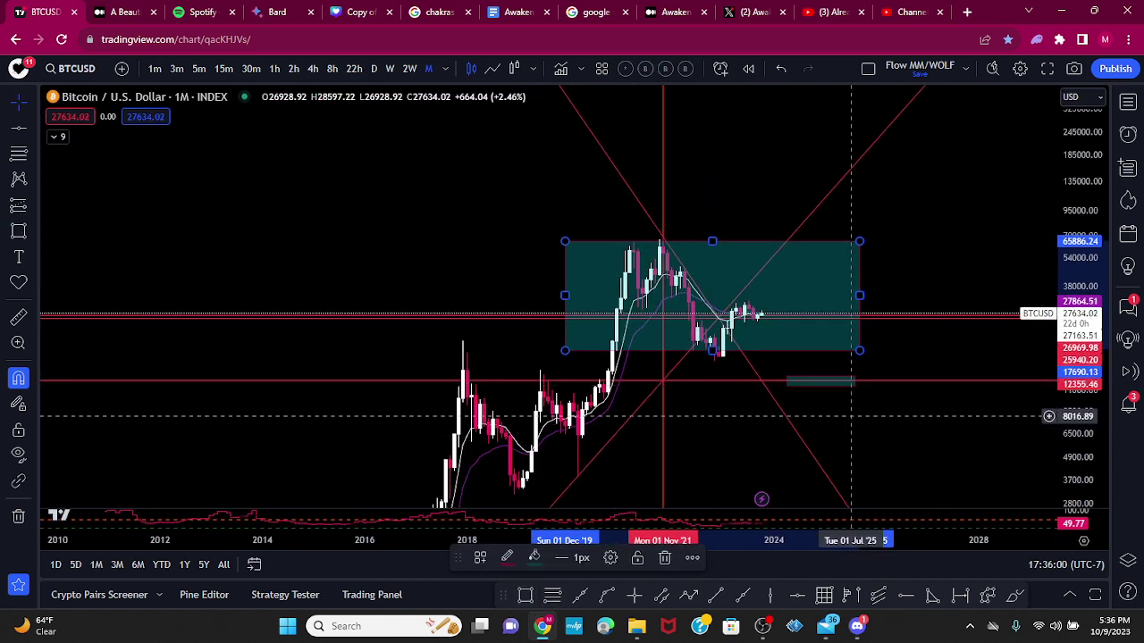
drag(1070, 319, 1004, 422)
- Draw a second rectangle around the 2017 to 2020 candles, from February 2017 to August 2020, between 14171.15 and 3039.60
click(525, 596)
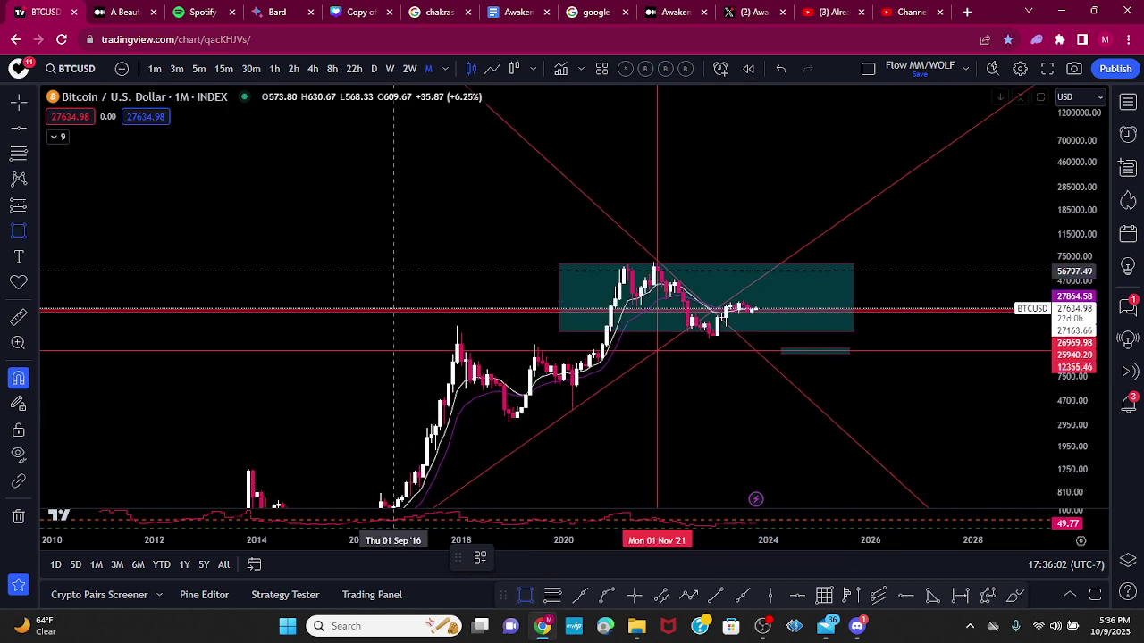
click(415, 343)
click(594, 423)
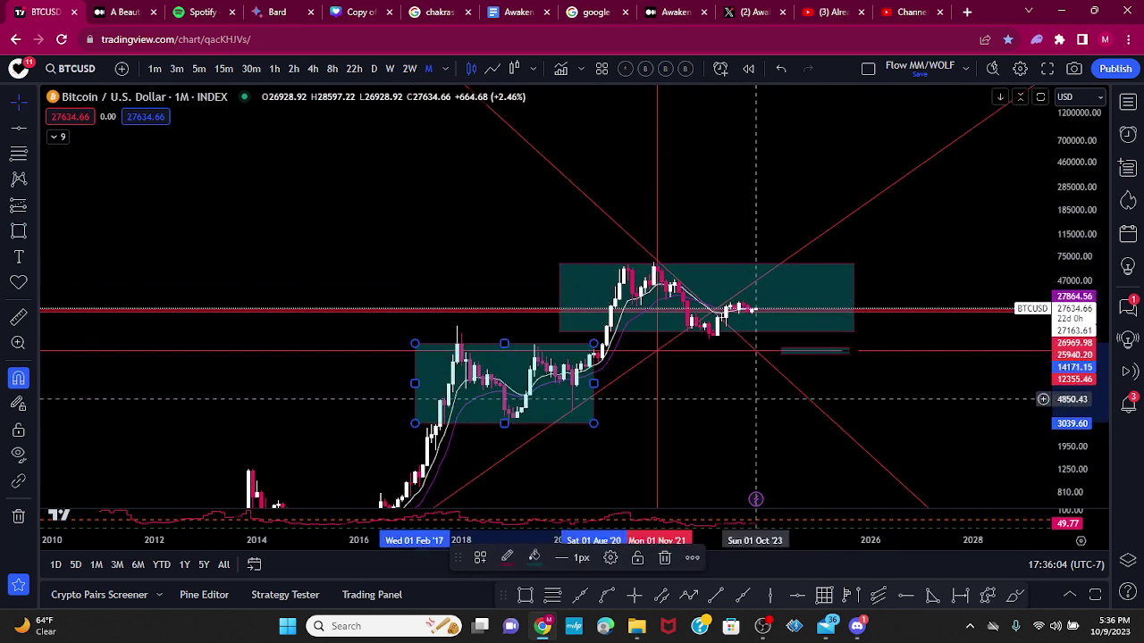
- Undo both rectangles drawn on the monthly chart, together with the price scale changes
click(779, 71)
click(776, 70)
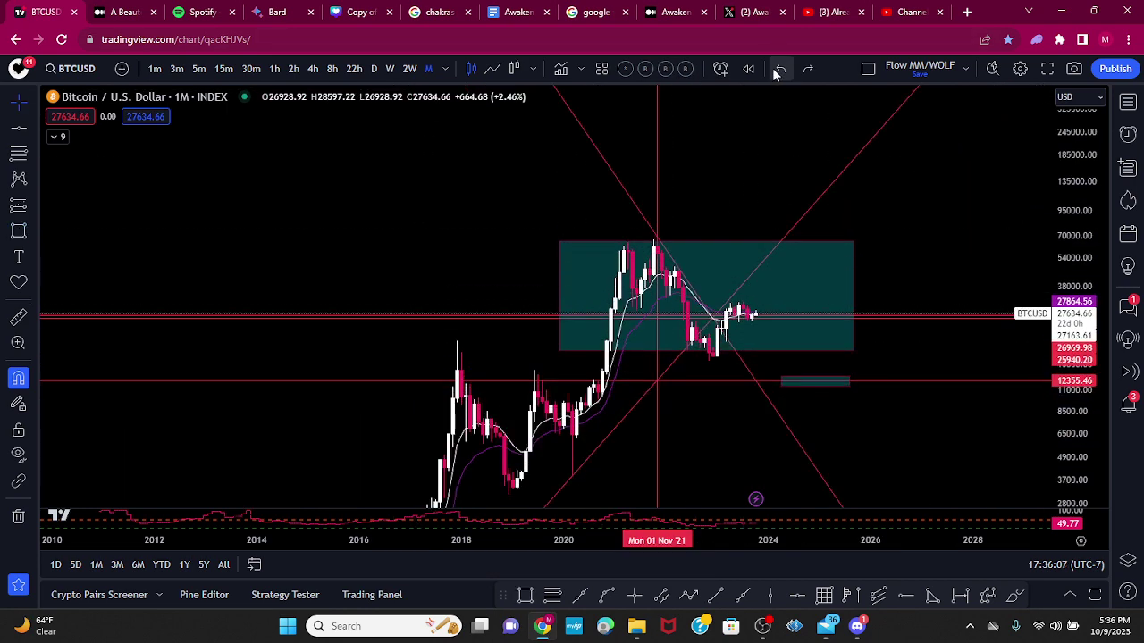
click(773, 69)
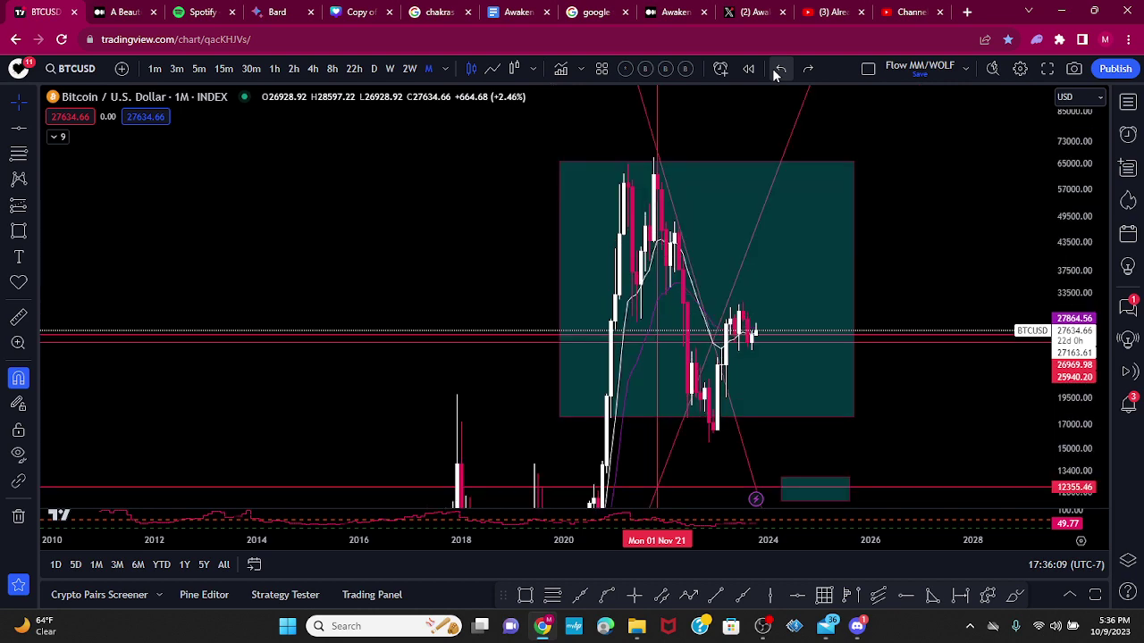
click(773, 69)
- Set the chart to the weekly interval and frame the candles from late 2020 to October 2023
scroll(749, 221, up, 5)
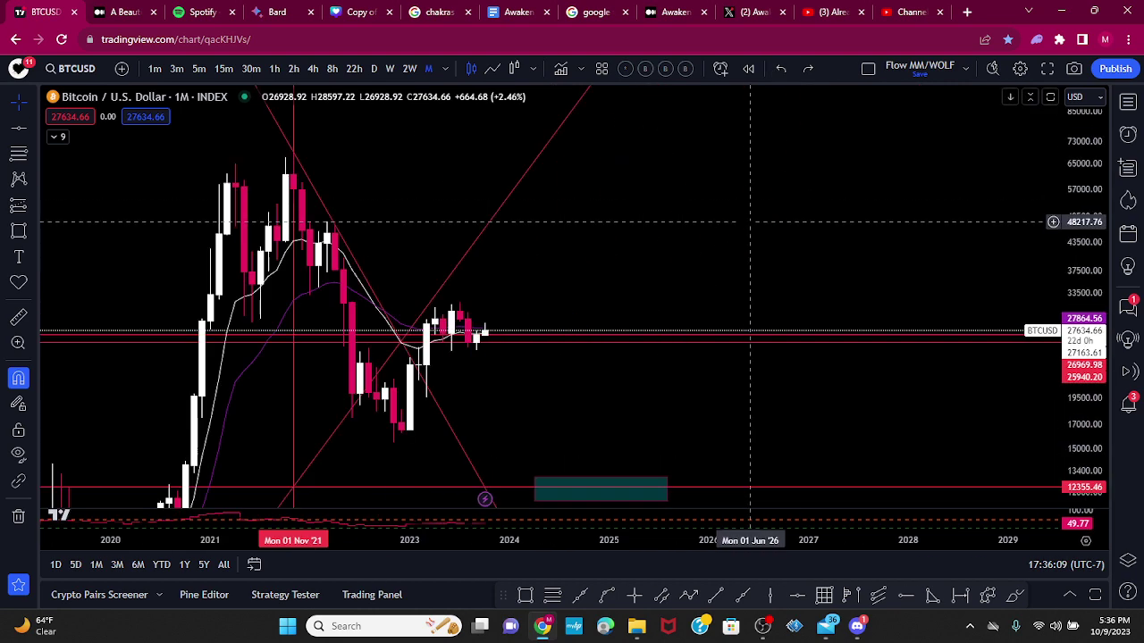
click(389, 69)
drag(619, 413, 793, 427)
scroll(845, 416, down, 6)
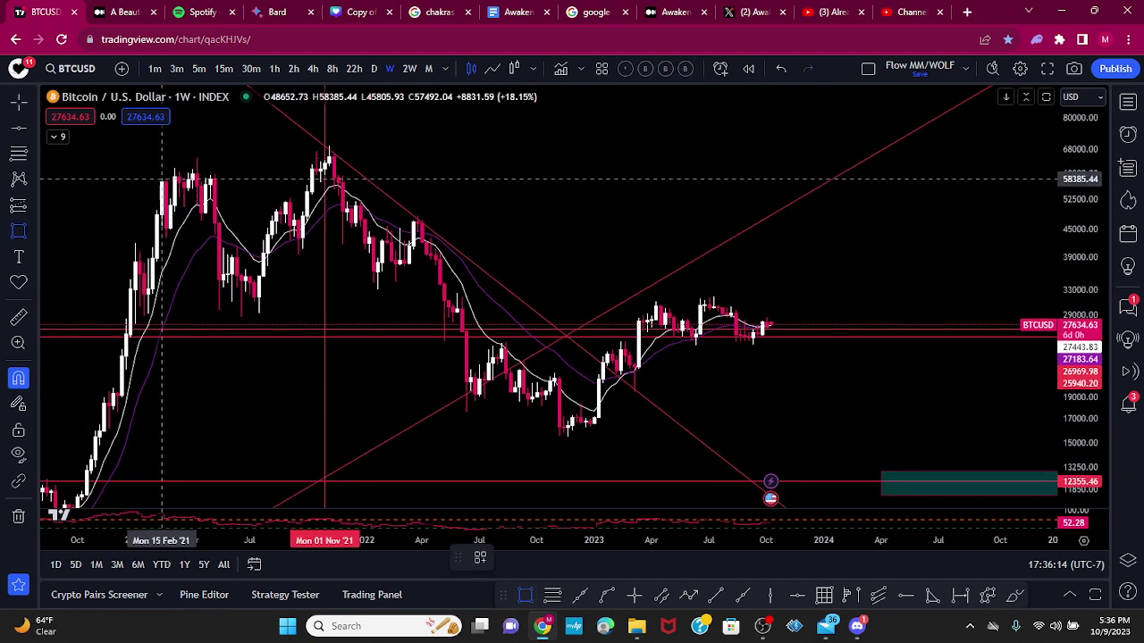
- Draw a rectangle over the 2021 range from about 58385.44, and another from 16 May 2022 to 5 February 2024 between 31288.29 and 15556.10
drag(161, 179, 400, 319)
click(18, 231)
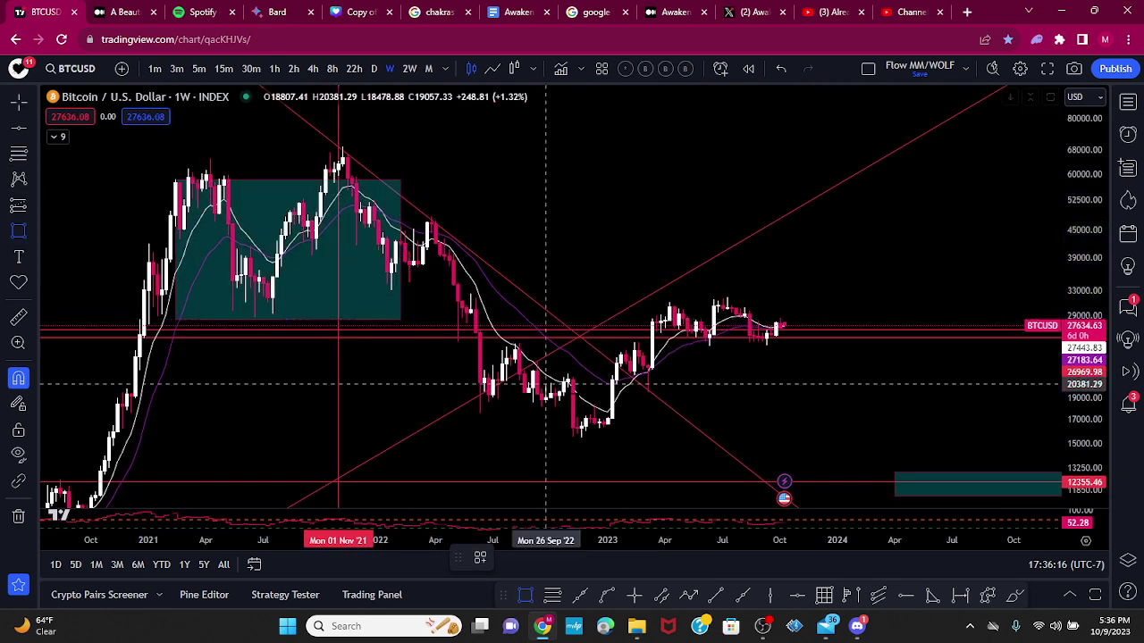
drag(462, 302, 859, 437)
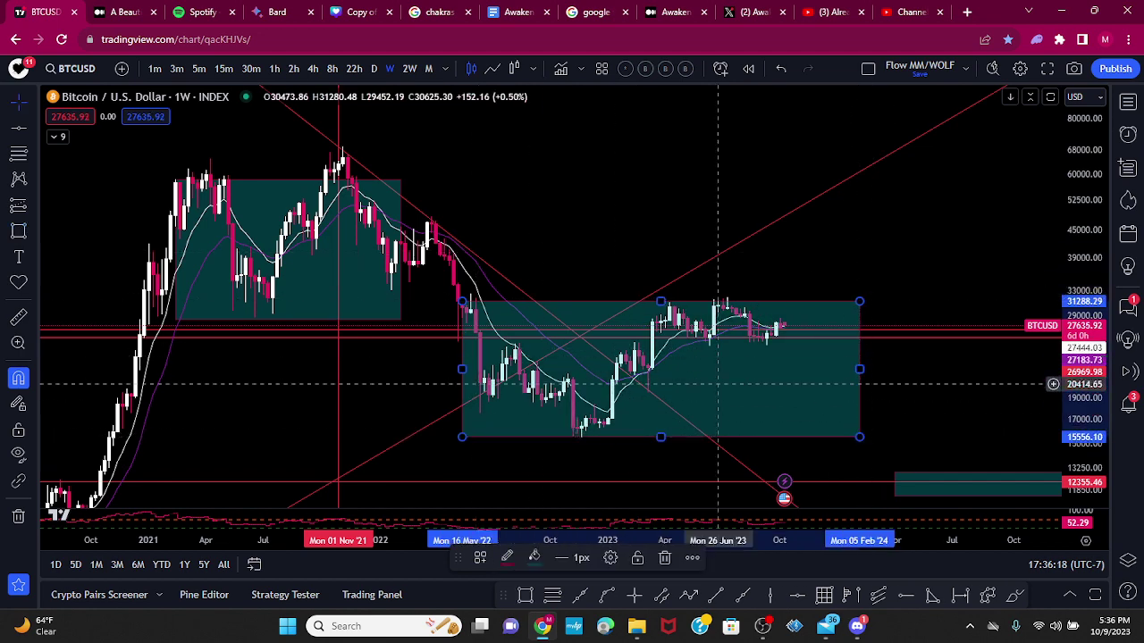
- Undo both rectangles drawn on the weekly chart
click(780, 70)
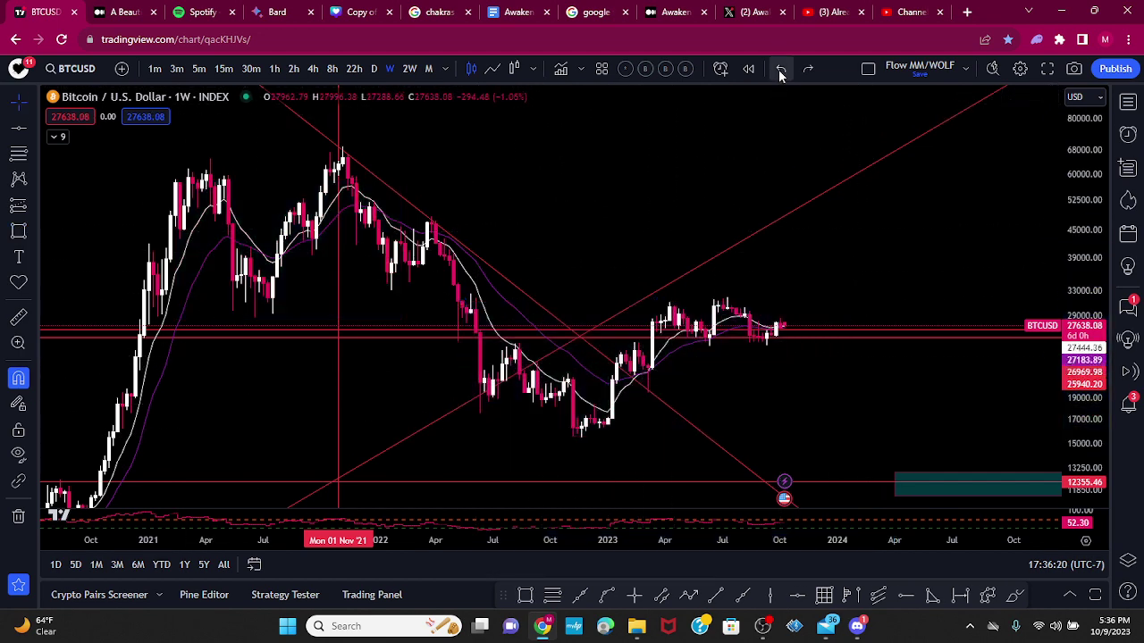
click(780, 69)
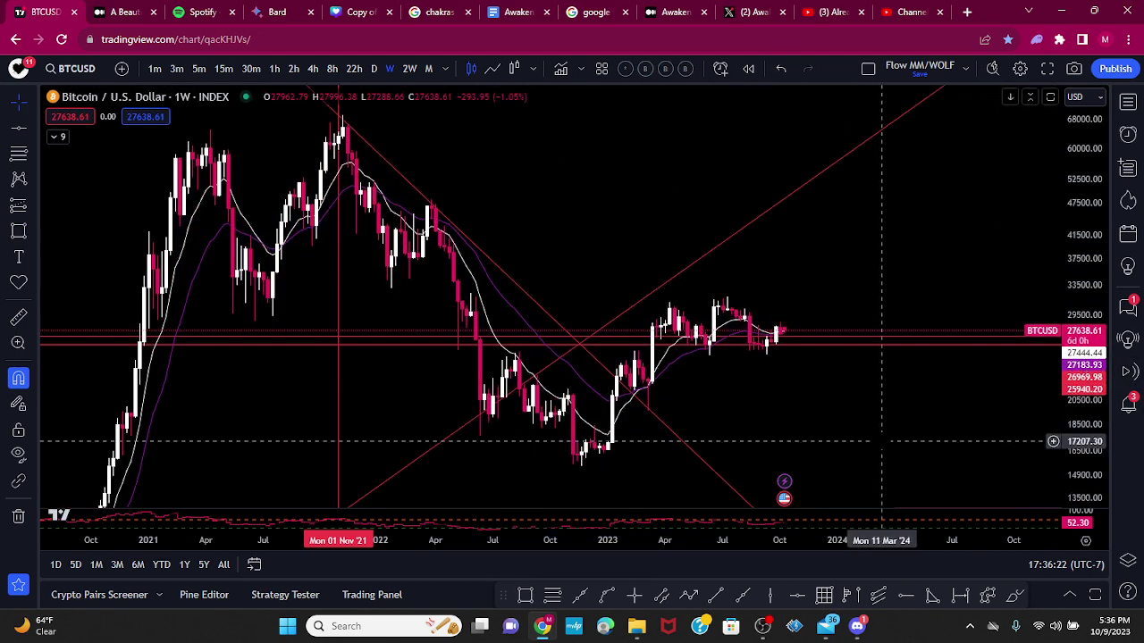
scroll(882, 442, up, 5)
drag(662, 454, 741, 429)
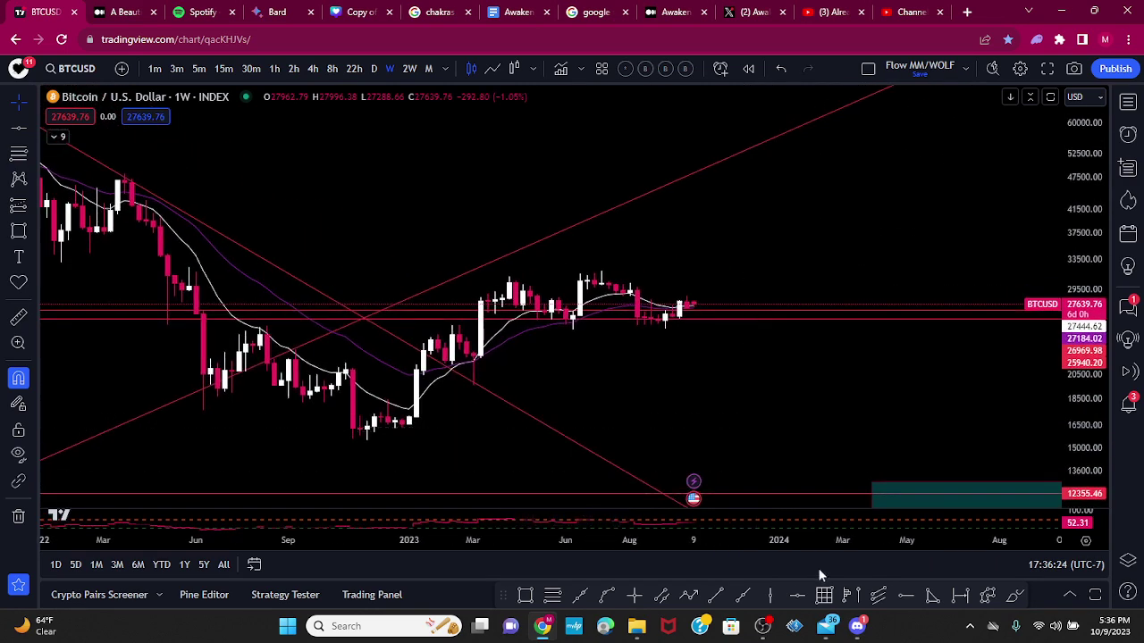
click(553, 596)
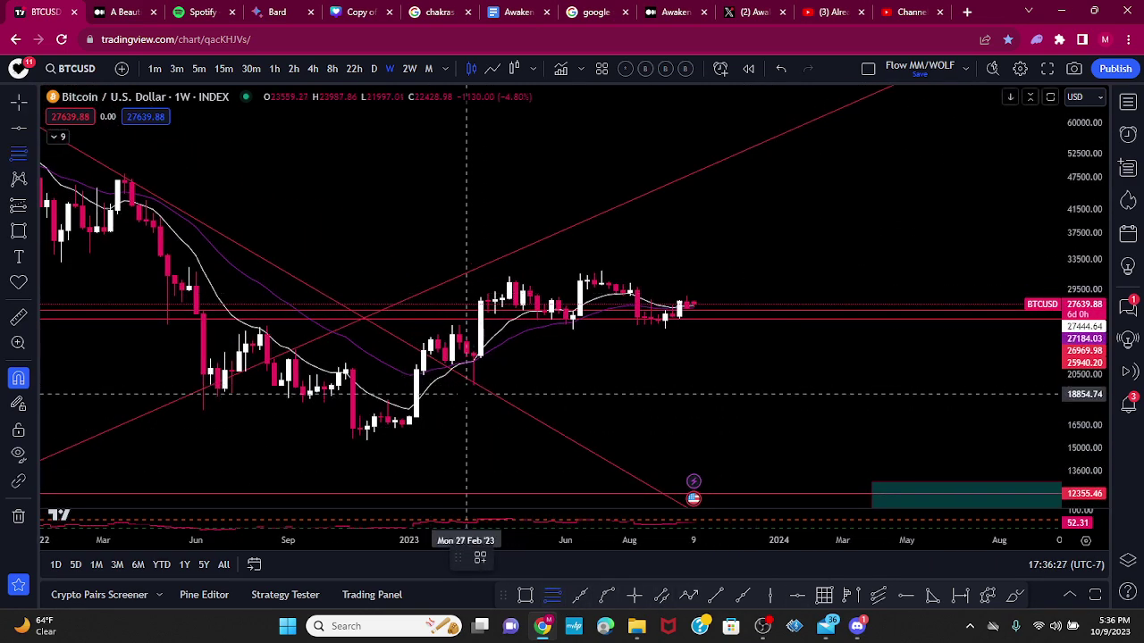
click(466, 393)
click(531, 393)
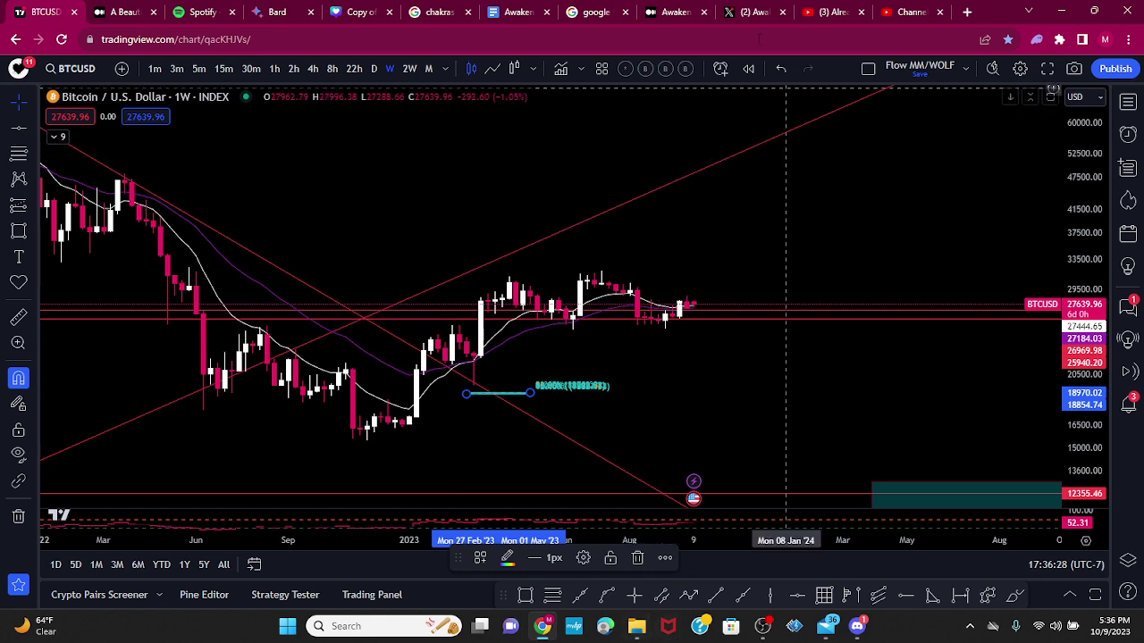
click(780, 70)
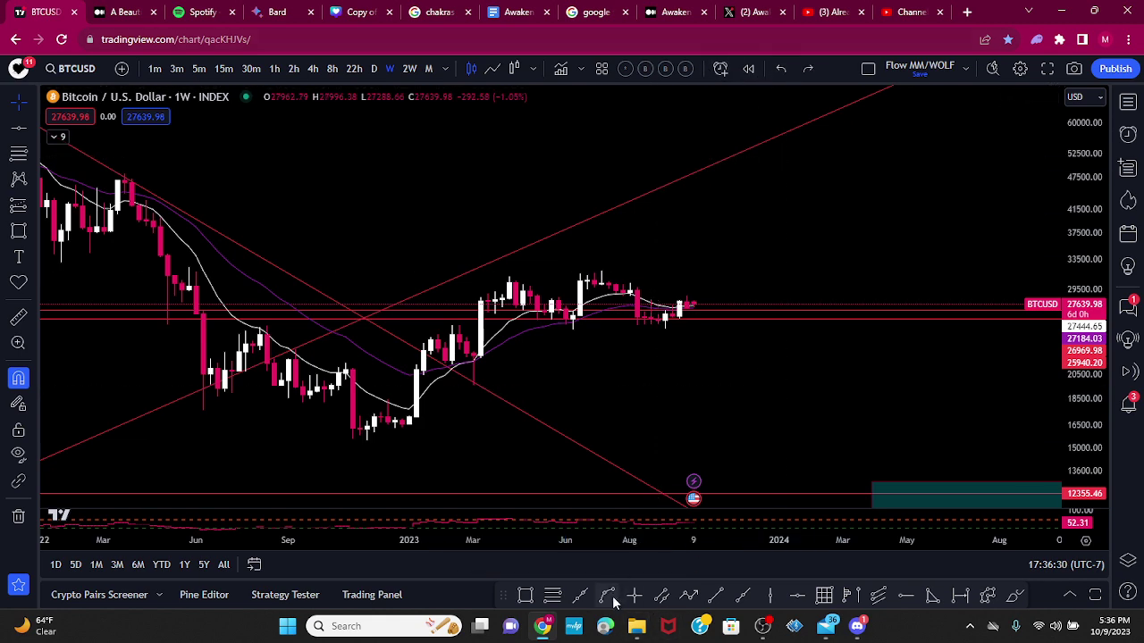
- Draw an extended trend line through the 6 Mar 2023 low at 19559.36 and the 12 Jun 2023 low at 24770.53, and colour it orange
click(580, 596)
click(474, 385)
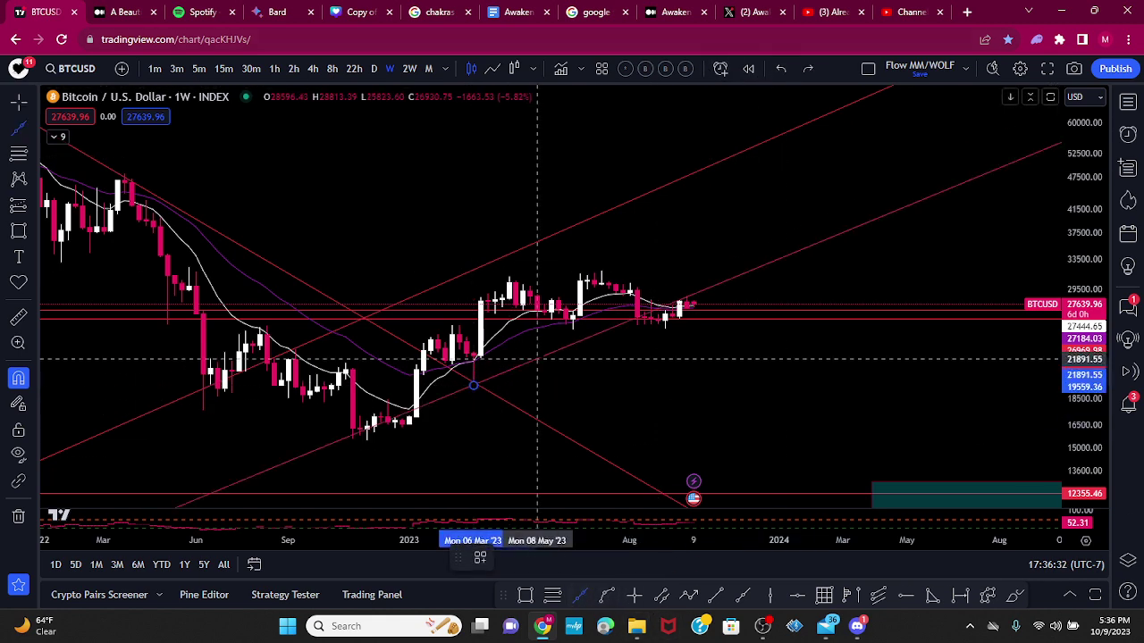
click(573, 330)
scroll(609, 431, down, 3)
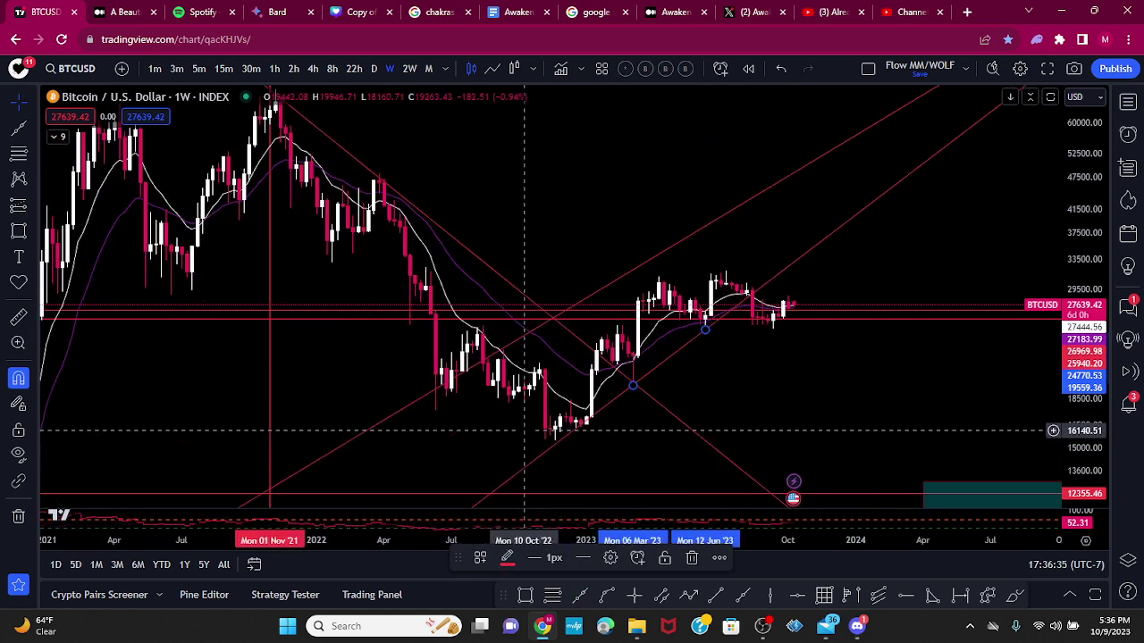
click(507, 558)
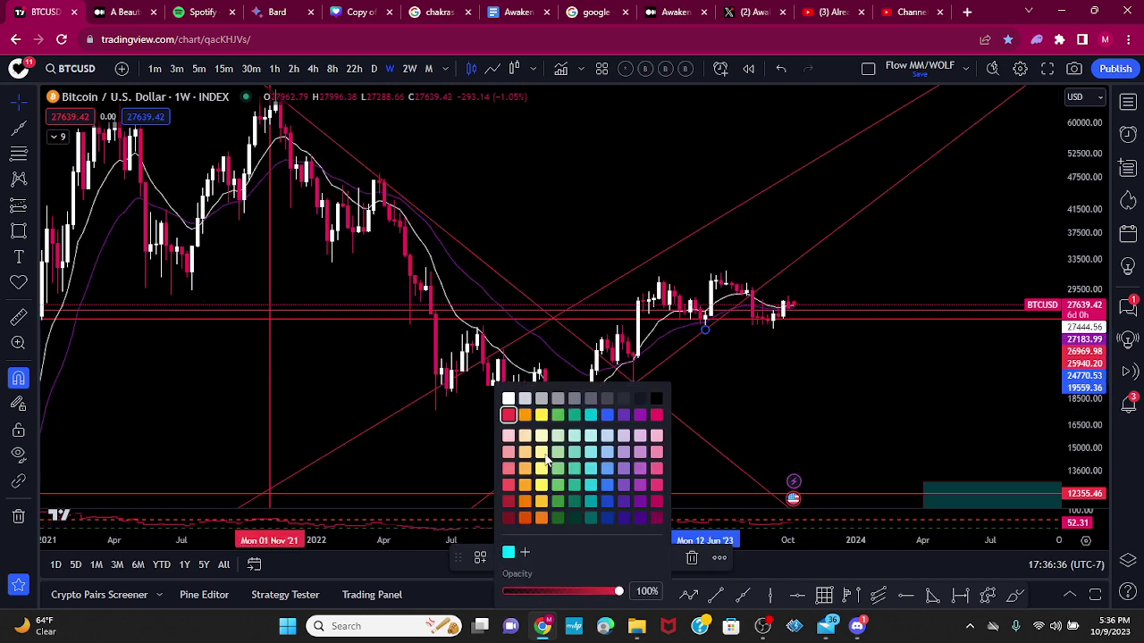
click(523, 417)
- Examine the weekly candles from late 2022 to October 2023 against the rising orange trend line
scroll(783, 428, up, 3)
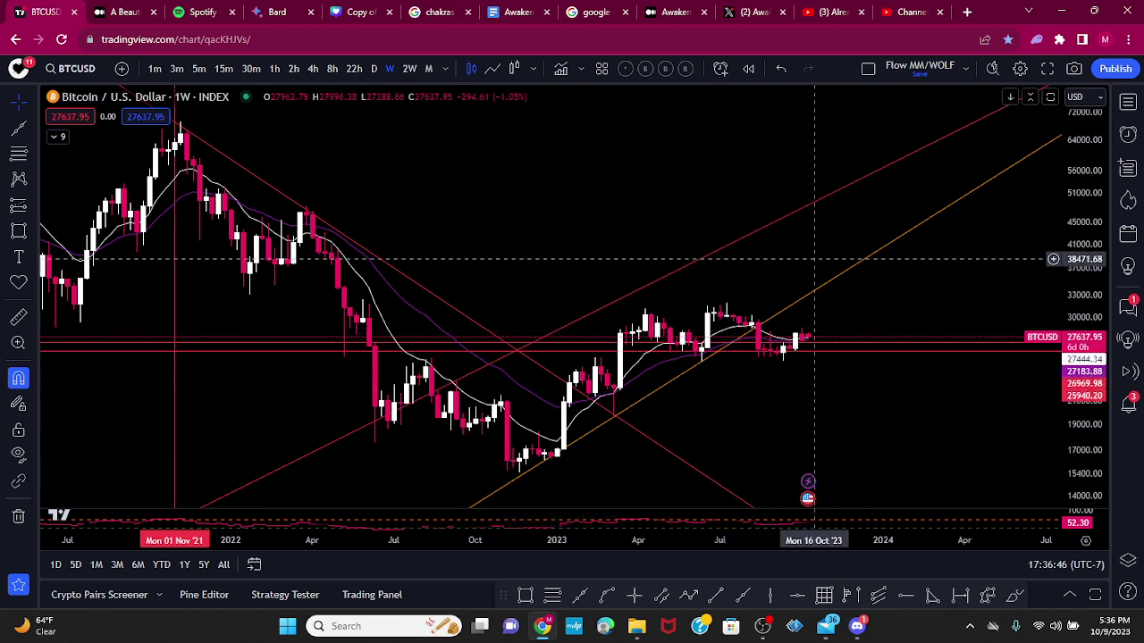
scroll(929, 365, up, 3)
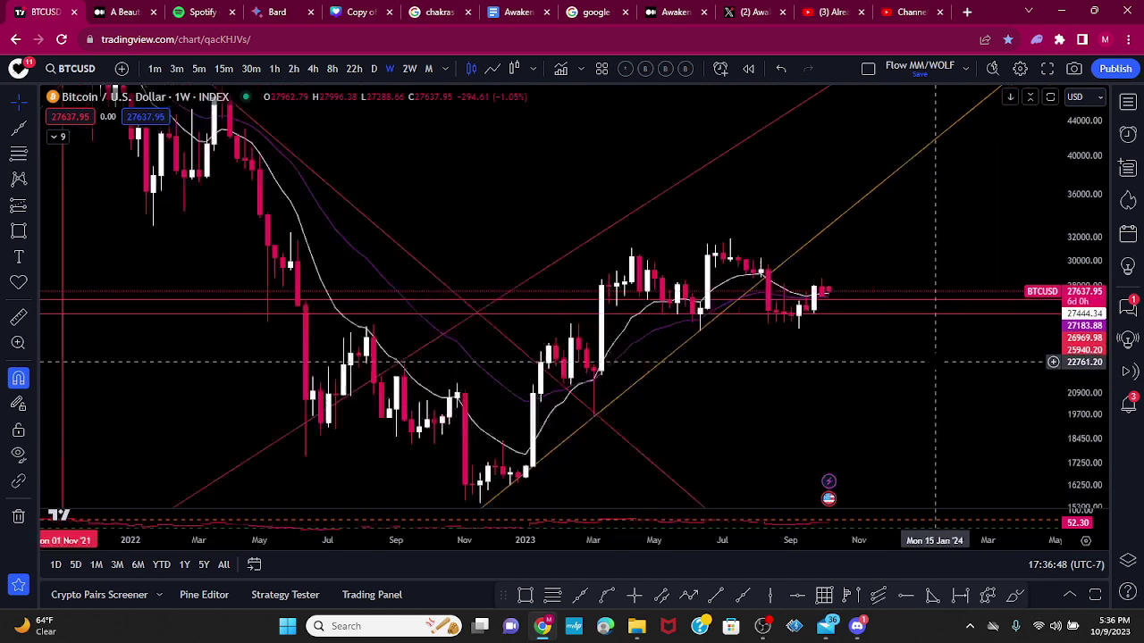
drag(914, 358, 774, 358)
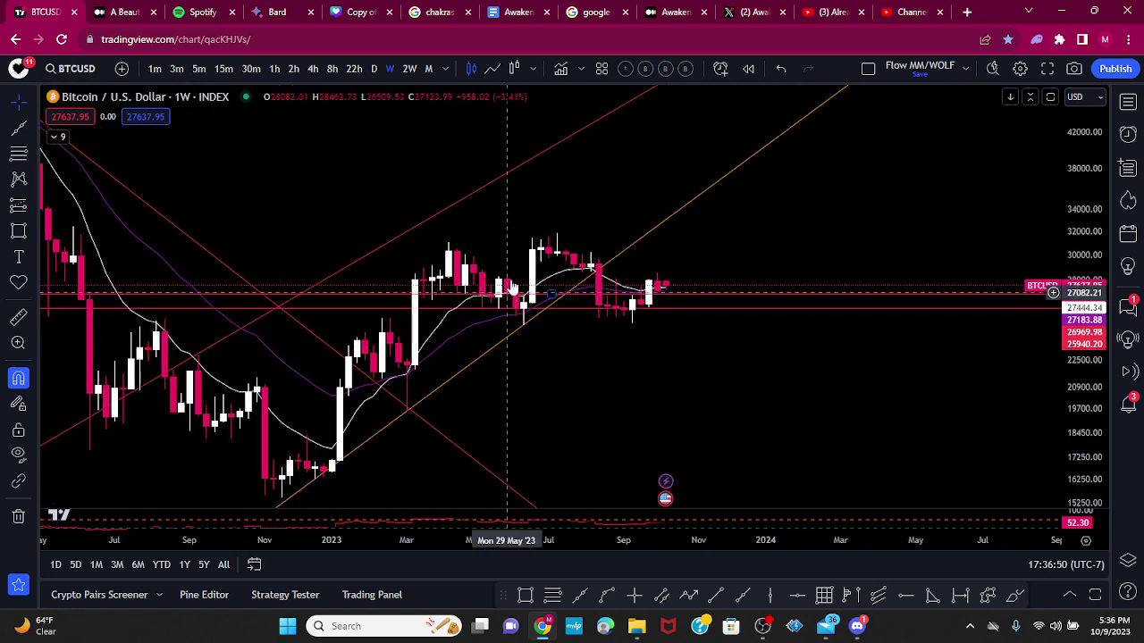
mouse_move(1086, 469)
mouse_down()
mouse_move(1088, 433)
mouse_move(1087, 455)
mouse_up()
drag(715, 454, 789, 390)
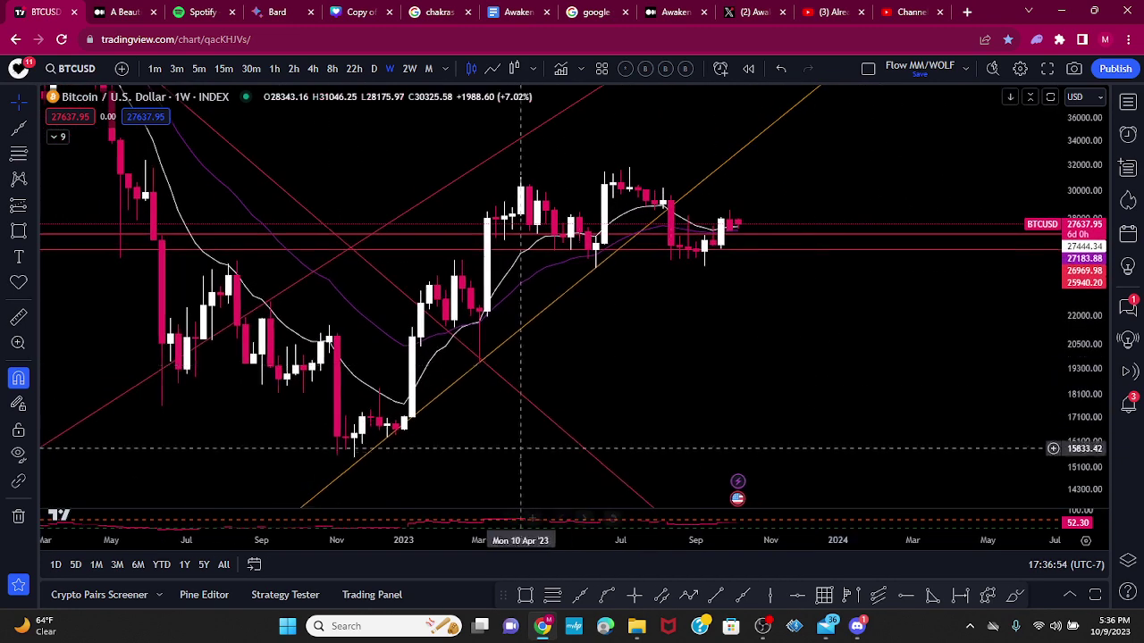
drag(913, 376, 923, 451)
drag(923, 540, 878, 539)
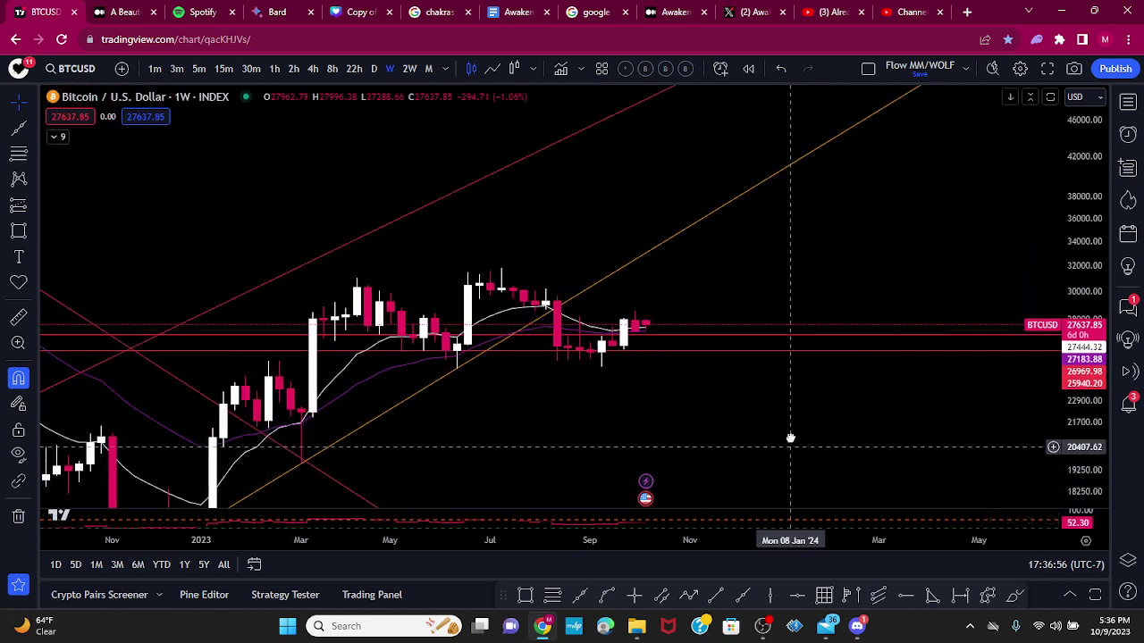
drag(792, 443, 820, 424)
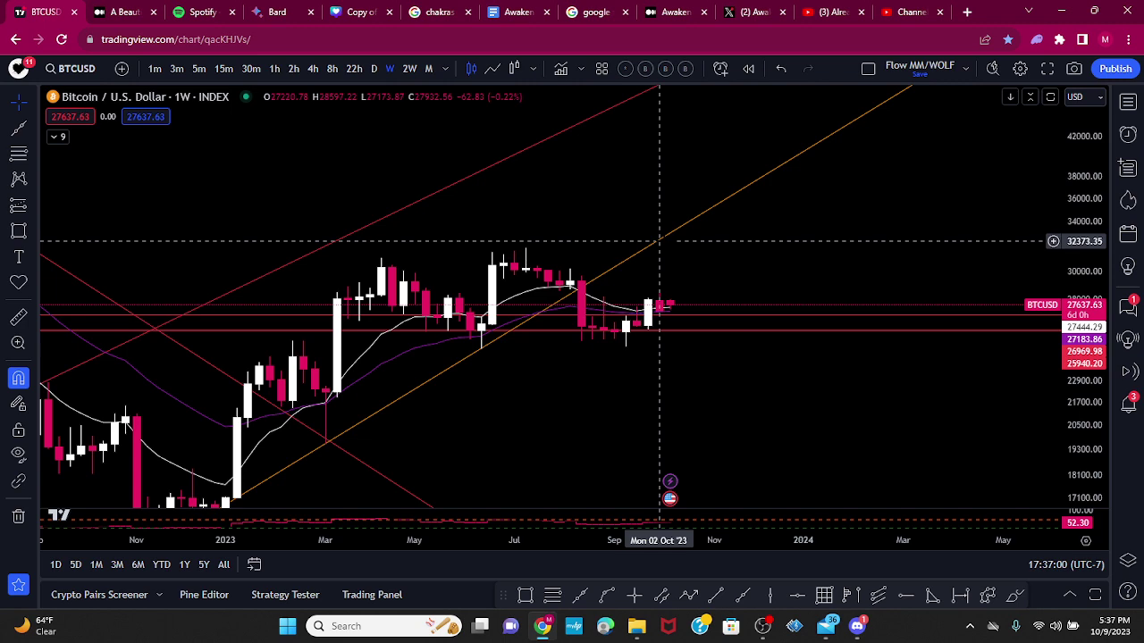
drag(902, 395, 893, 378)
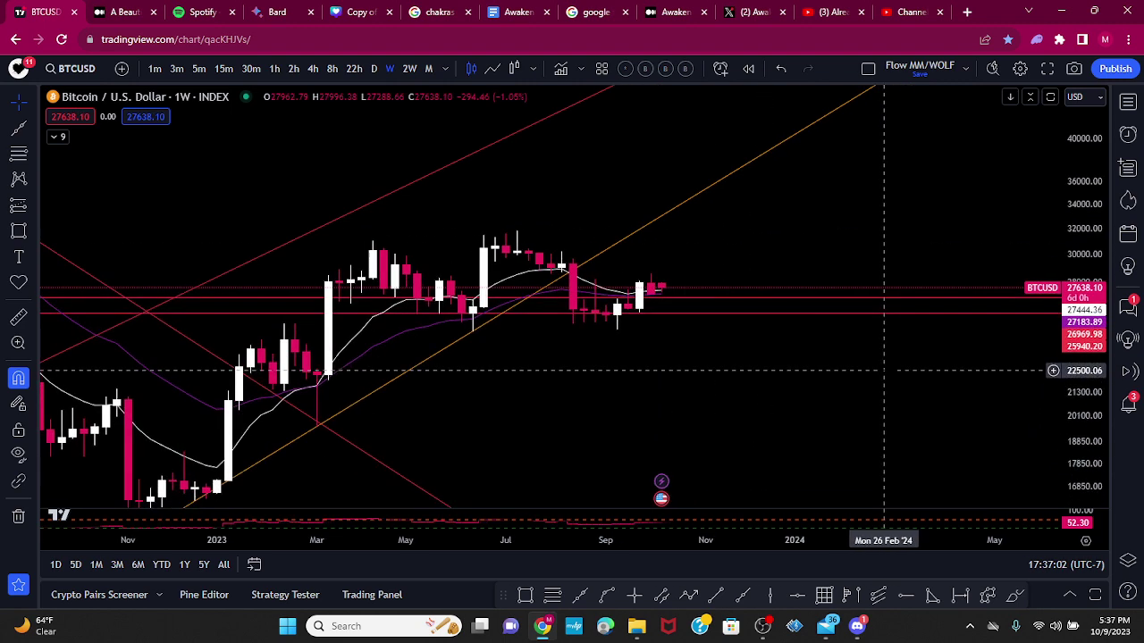
- Place an orange cross line on the rising orange trend line at 10 Apr 2023 and 21295.62
click(636, 595)
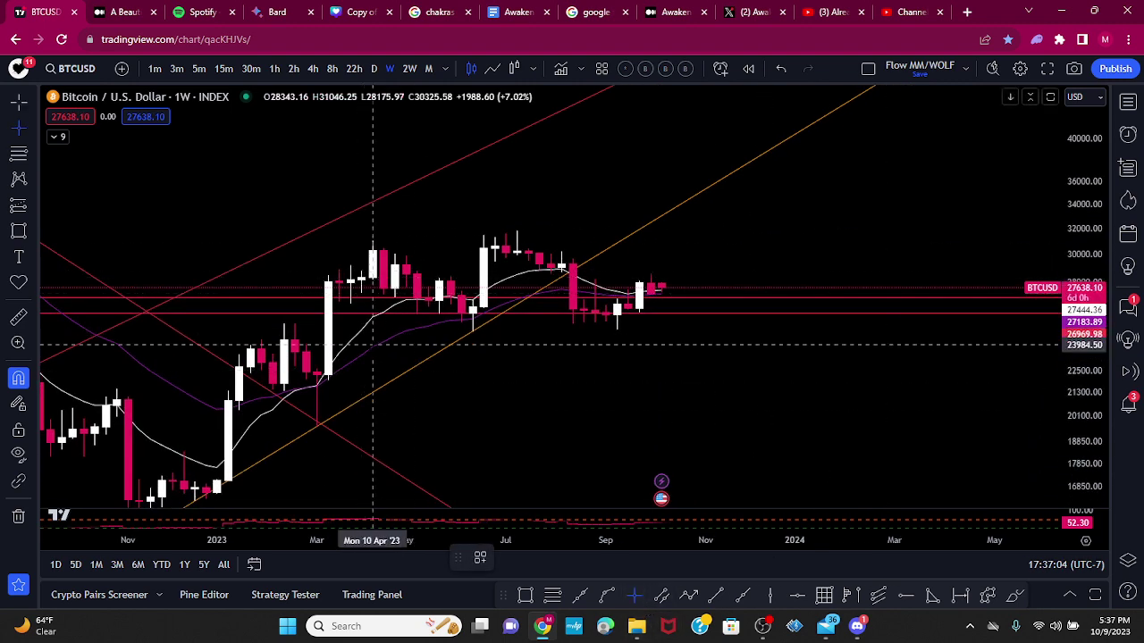
click(372, 392)
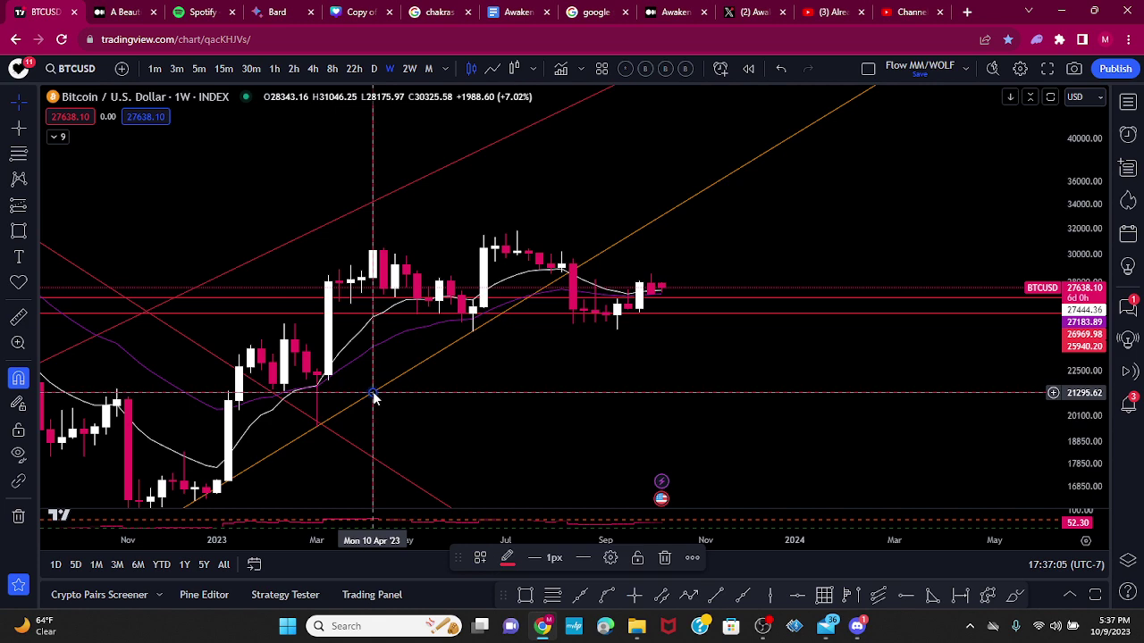
click(507, 560)
click(525, 415)
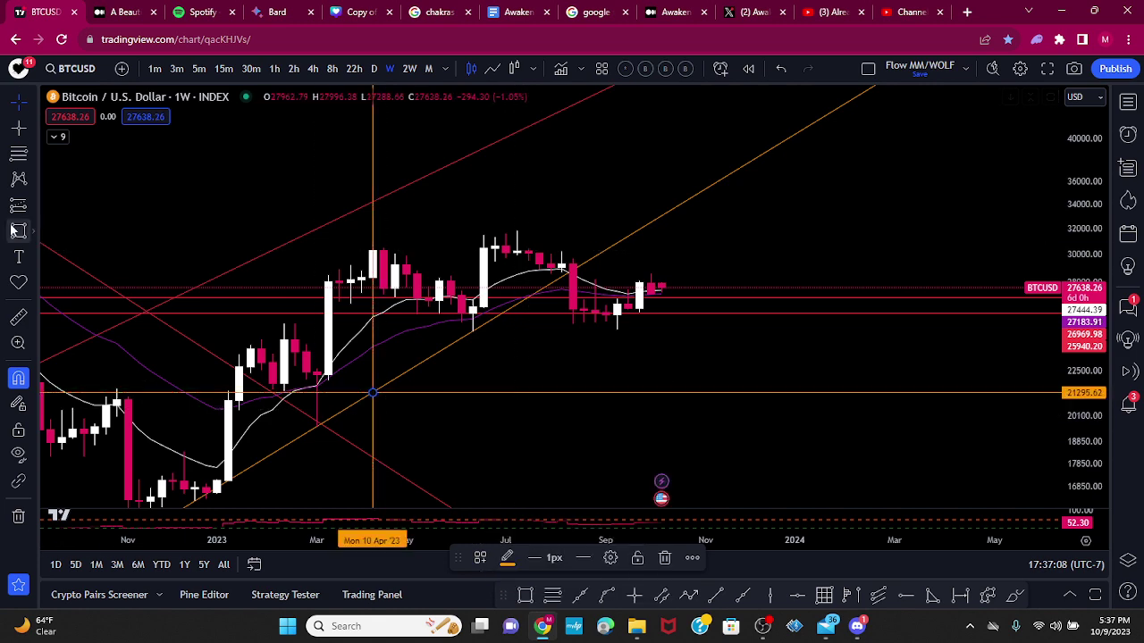
- Draw a target rectangle on the 21295.62 level from 23 Oct 2023 to 29 Jan 2024, between 21447.34 and 20699.43
mouse_move(683, 390)
mouse_down()
mouse_move(845, 409)
mouse_move(838, 402)
mouse_up()
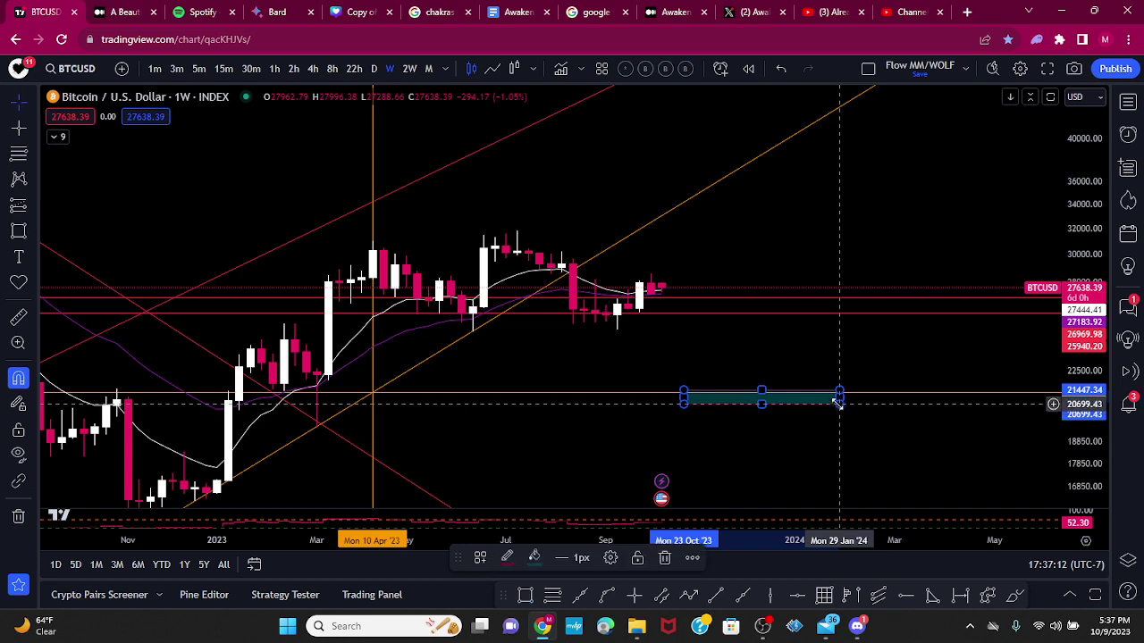
scroll(837, 410, down, 2)
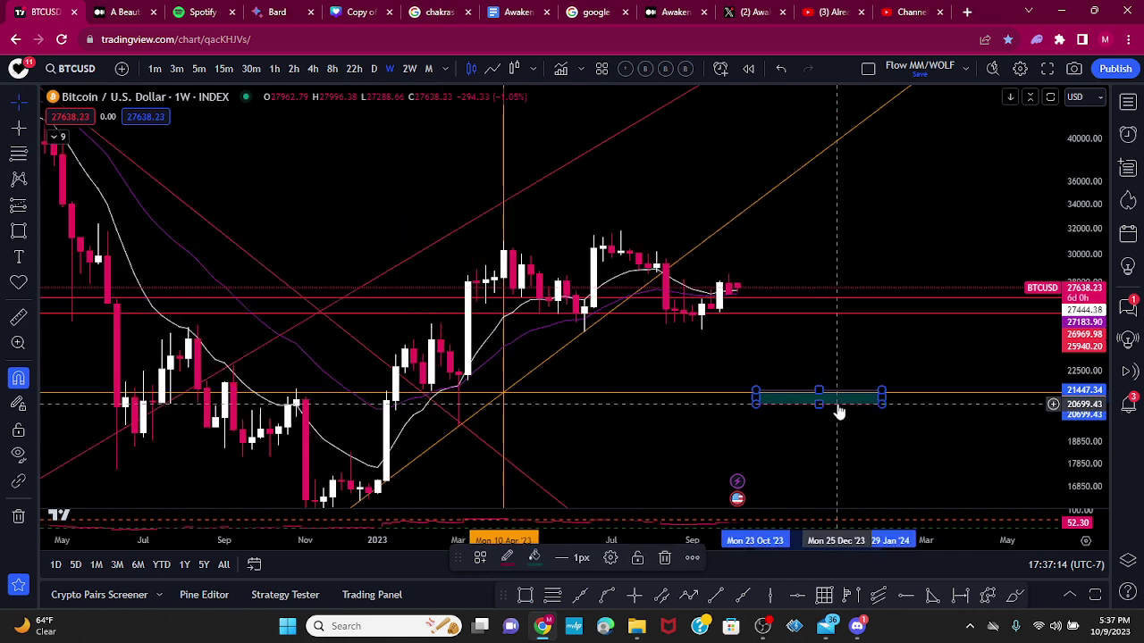
drag(915, 459, 851, 486)
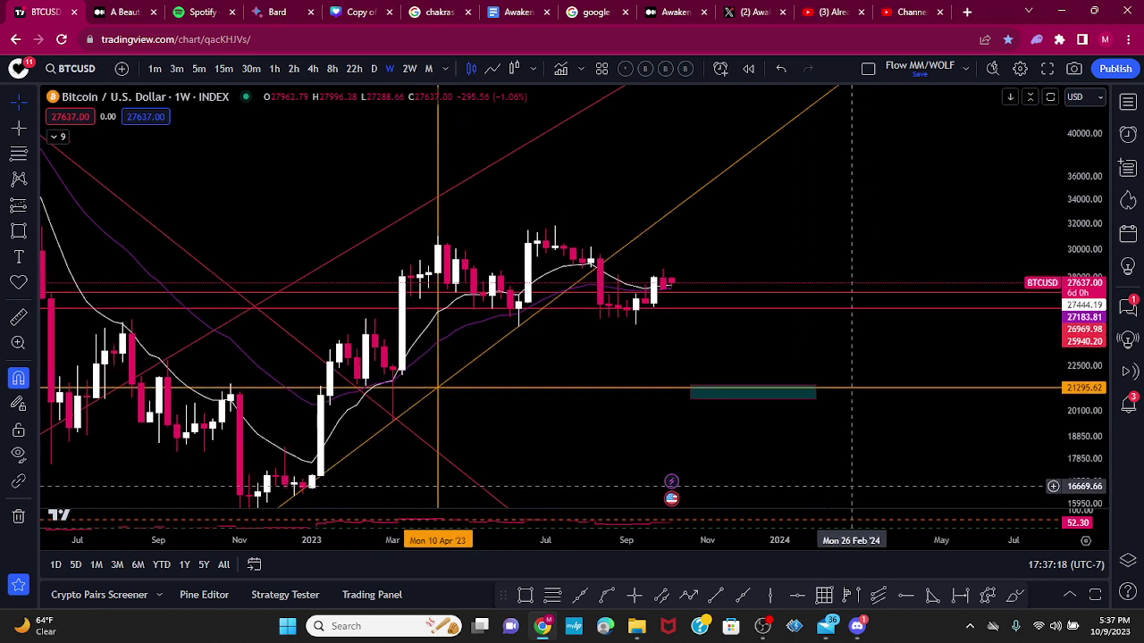
- Draw a descending extended trend line through the 10 Jul 2023 high at 31829.00 and the 7 Aug 2023 high at 30226.50
click(581, 597)
click(554, 226)
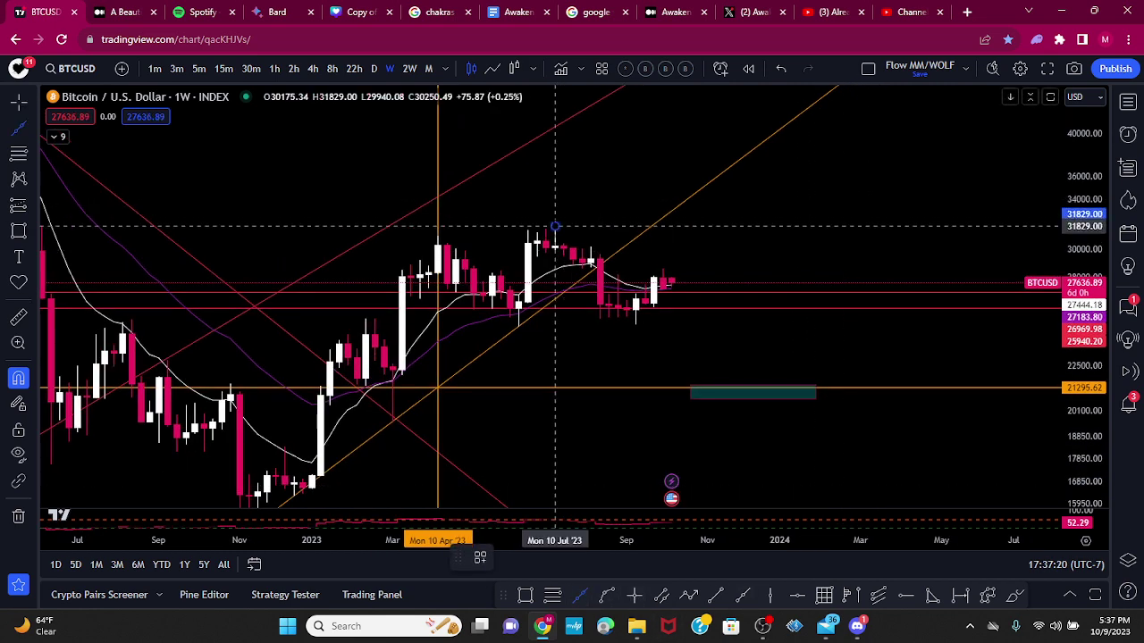
click(590, 247)
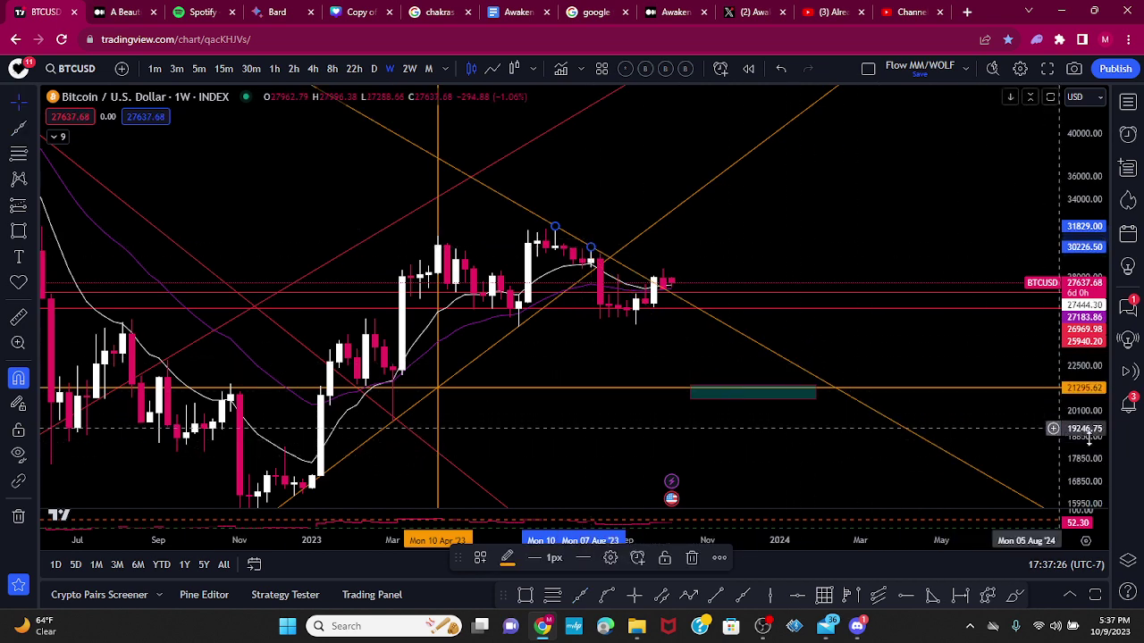
- With magnet snapping off, place a cross line on the descending orange trend line at 31 Jul 2023 and 30570.58
drag(1092, 443, 1092, 420)
click(889, 357)
scroll(896, 358, up, 2)
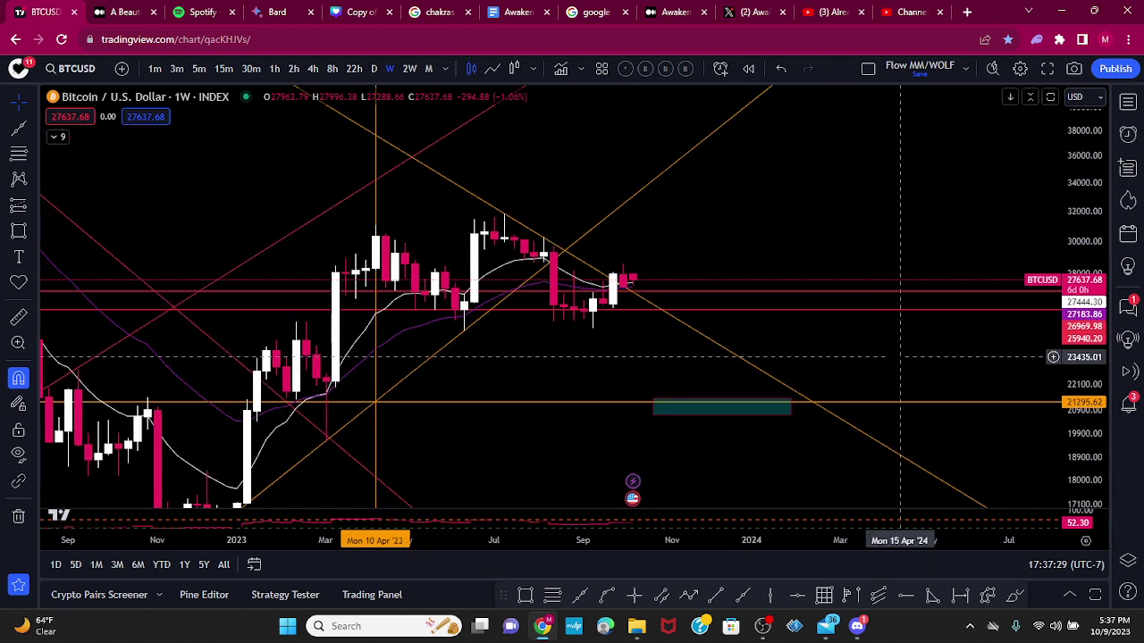
drag(485, 378, 519, 381)
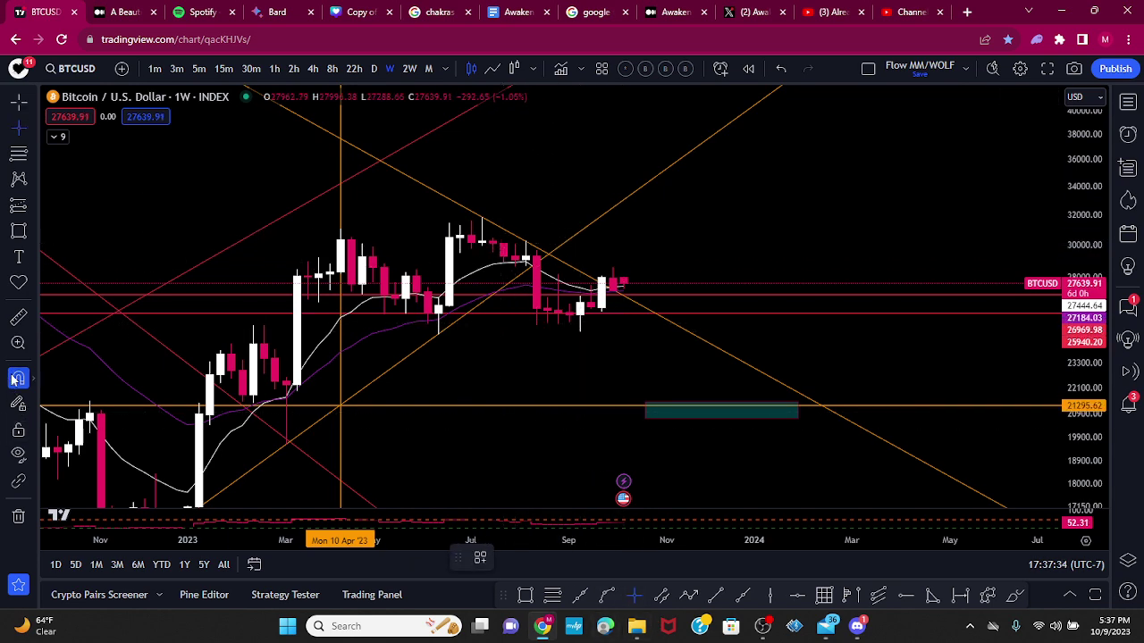
click(514, 236)
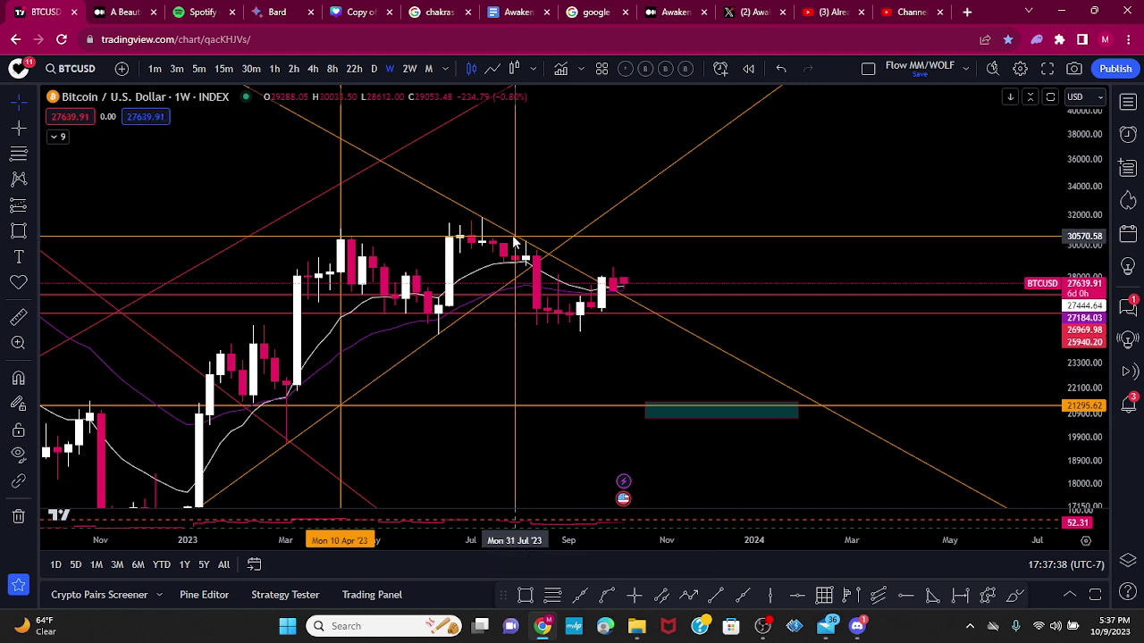
click(514, 239)
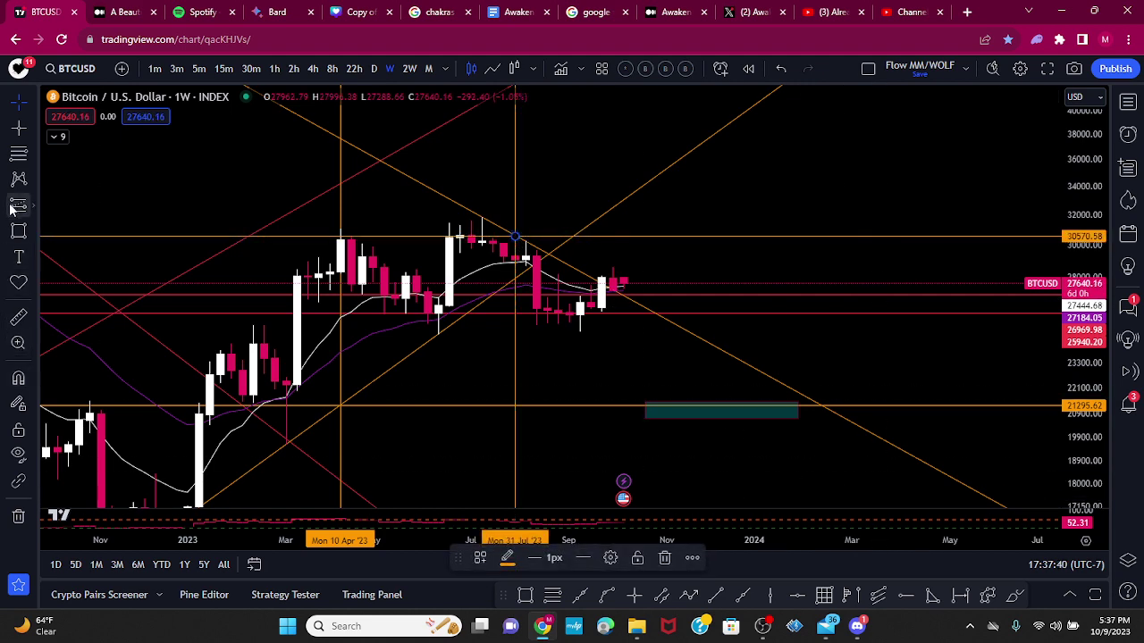
- Draw a target rectangle along the 30570.58 level, spanning the same dates as the lower target rectangle
click(15, 233)
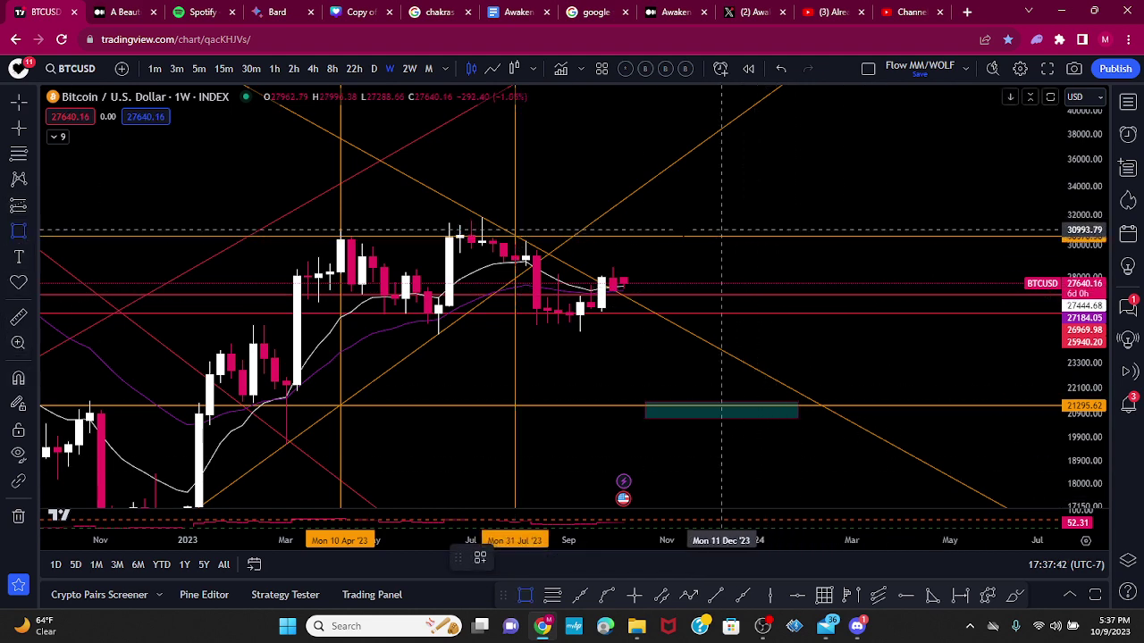
mouse_move(645, 233)
mouse_down()
mouse_move(813, 234)
mouse_move(798, 251)
mouse_up()
click(829, 254)
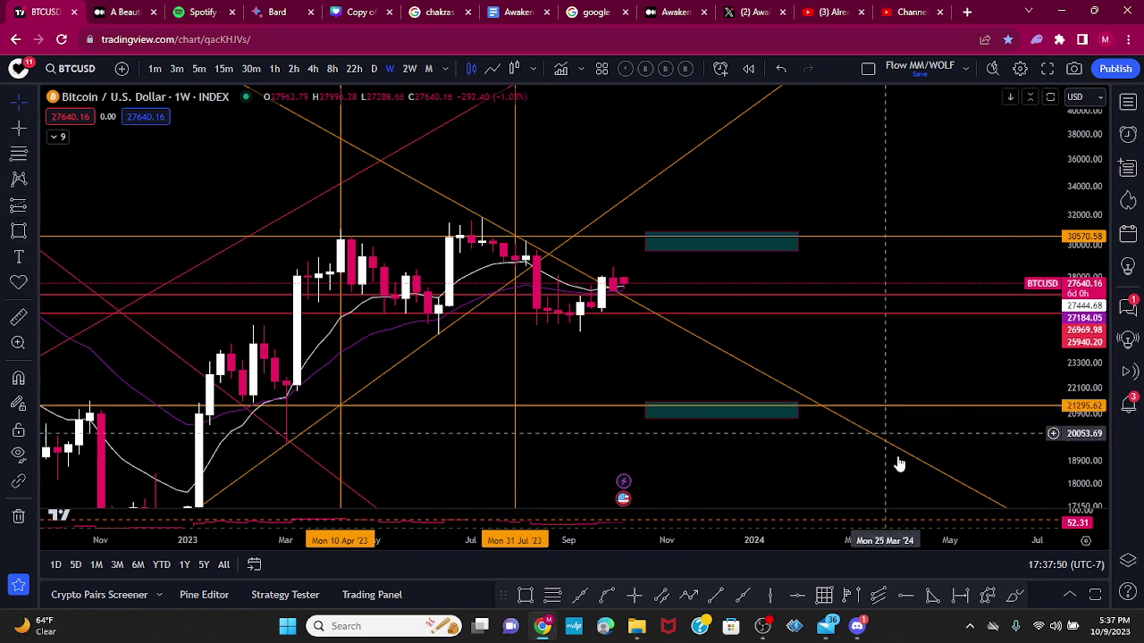
- With magnet snapping on, place horizontal lines at 27220.78 and 27932.56 beside the latest weekly candles
click(804, 597)
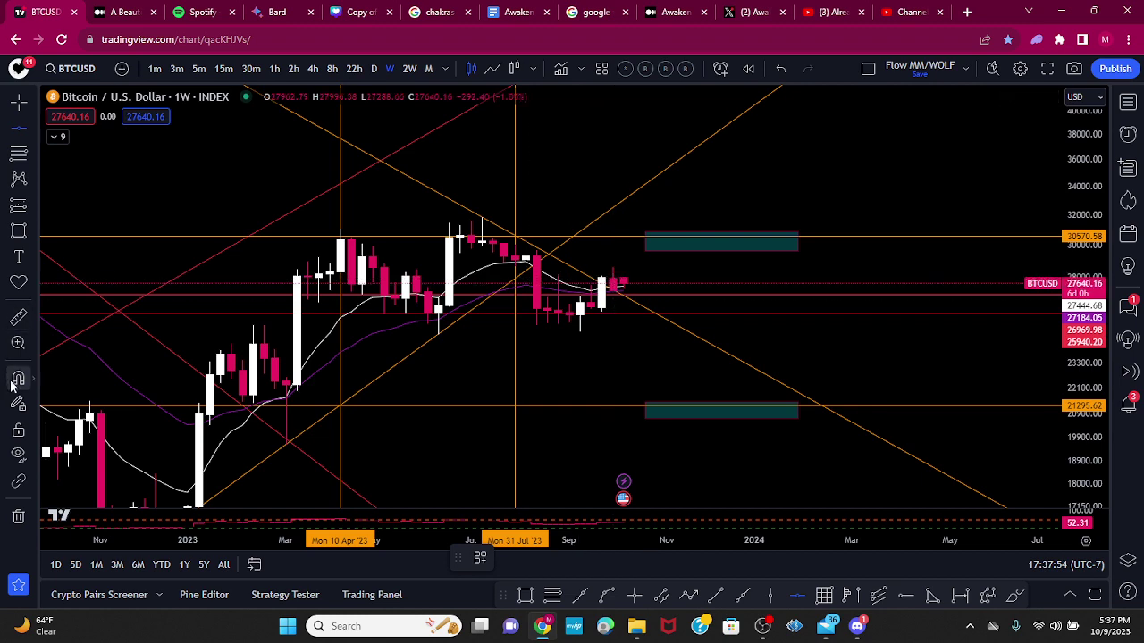
click(613, 291)
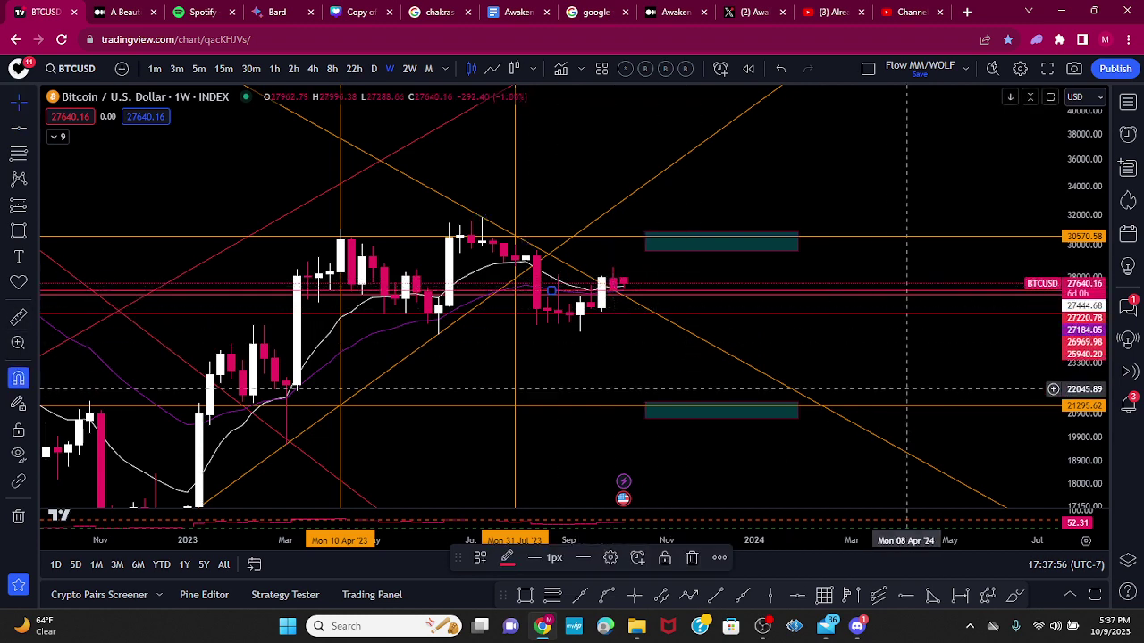
drag(1078, 388, 1077, 305)
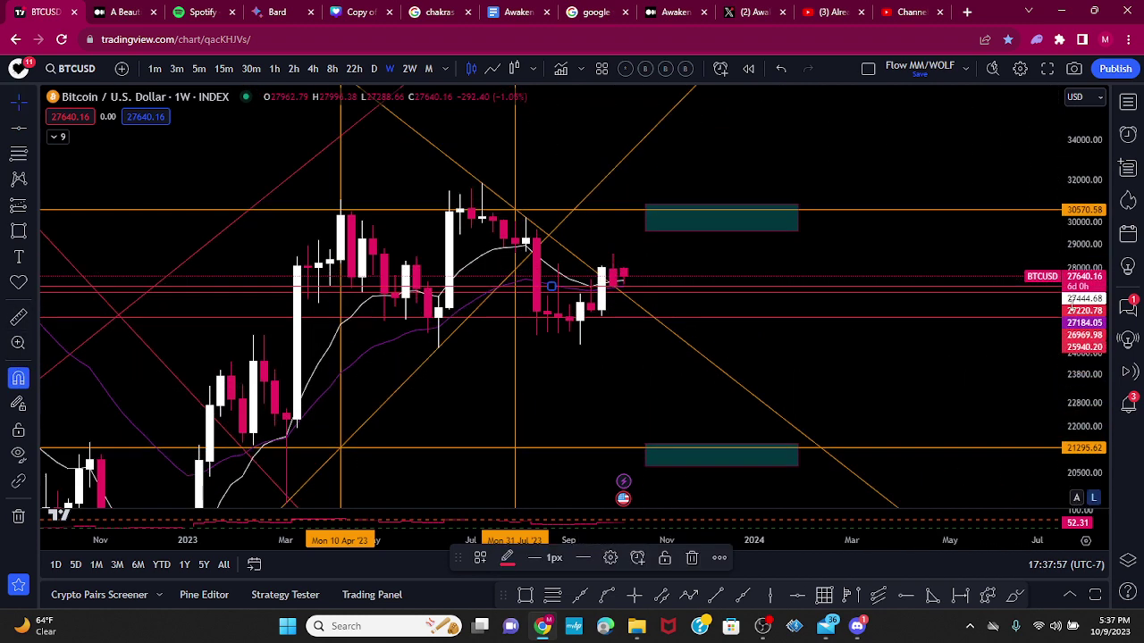
click(15, 132)
click(613, 268)
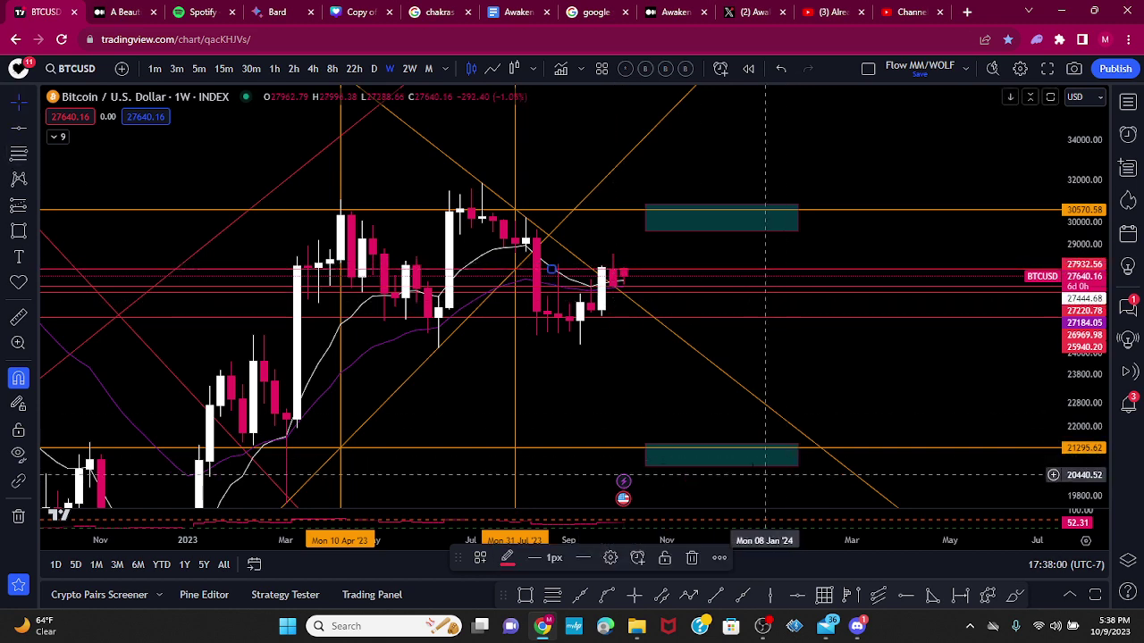
- Colour the horizontal lines at 27932.56 and 27220.78 orange
click(506, 557)
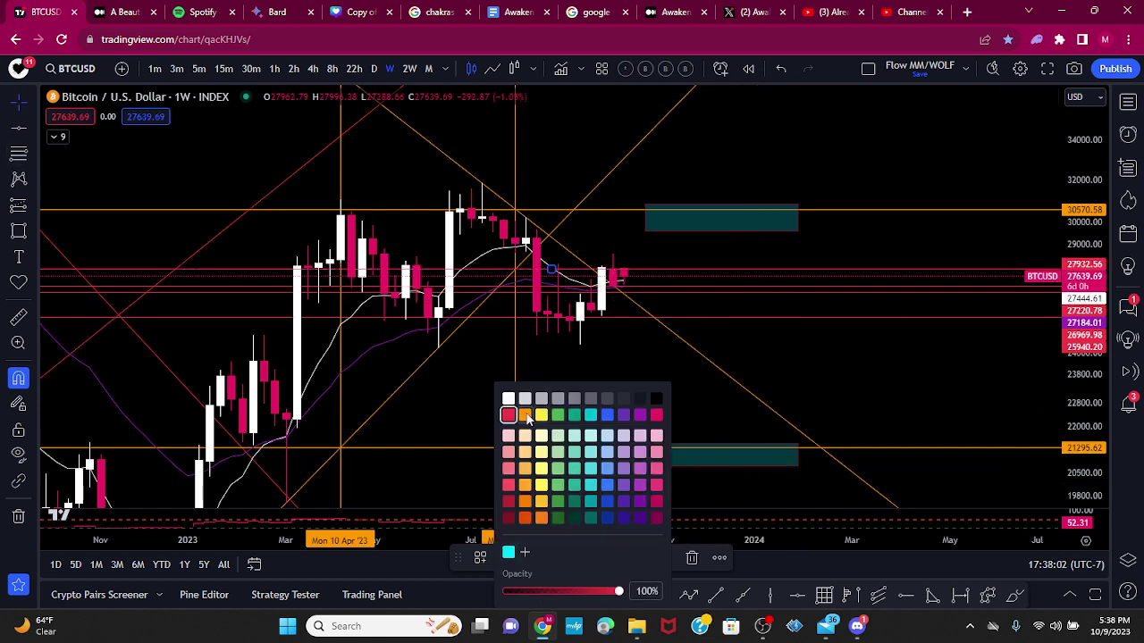
click(526, 416)
click(605, 296)
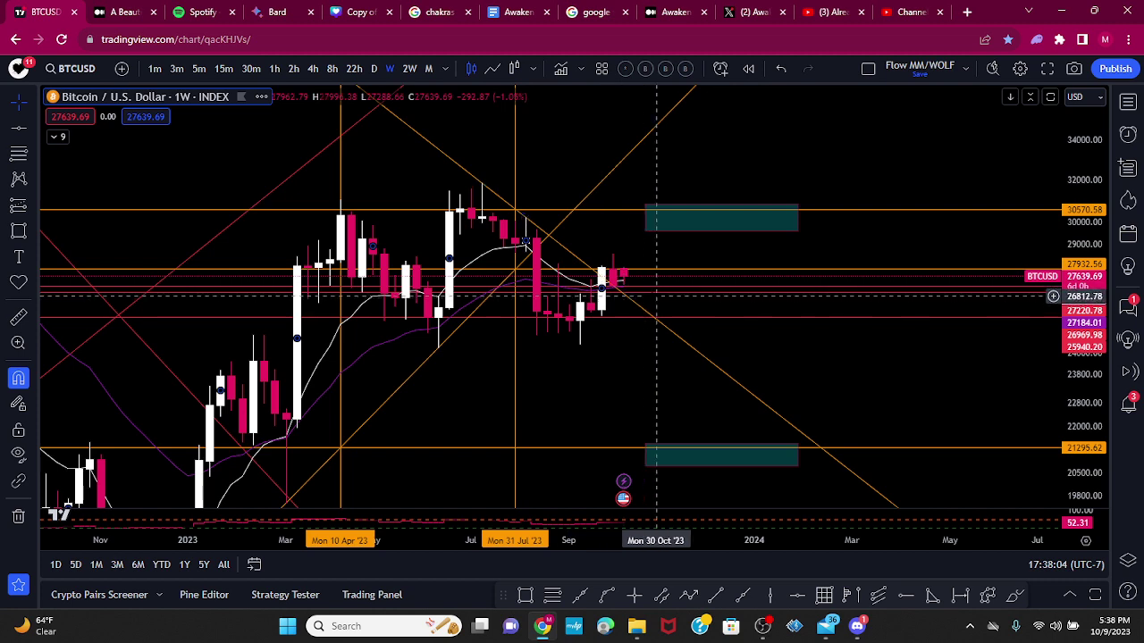
click(663, 295)
click(506, 558)
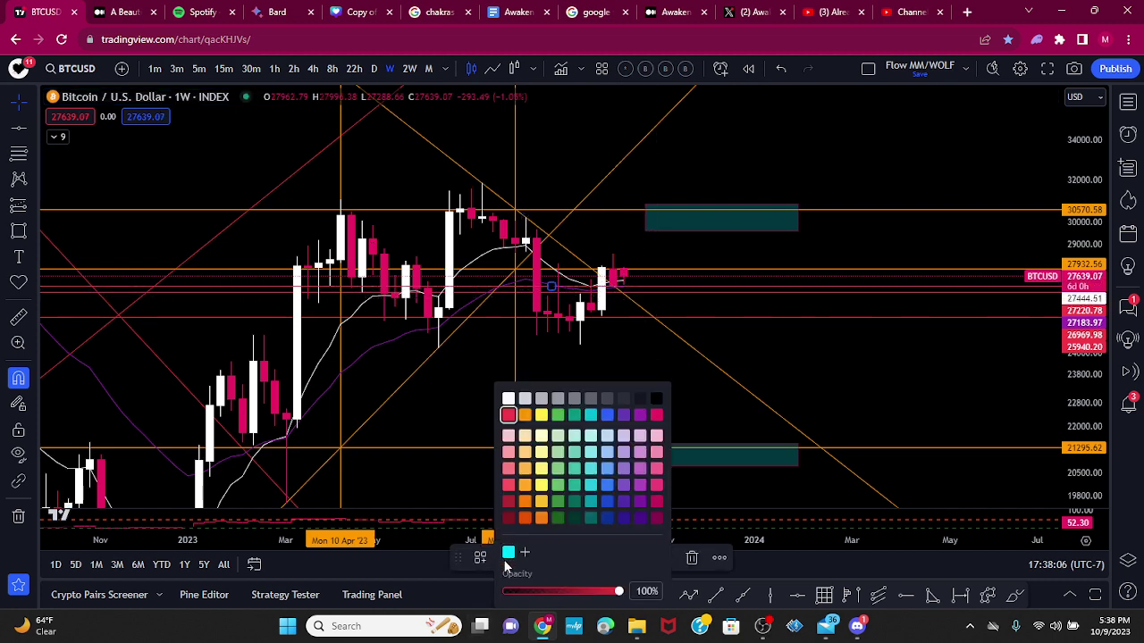
click(524, 415)
- Frame the weekly chart with both target rectangles in view and copy the chart image to the clipboard
drag(1090, 366, 1093, 423)
mouse_move(644, 376)
mouse_down()
mouse_move(634, 360)
mouse_move(641, 374)
mouse_up()
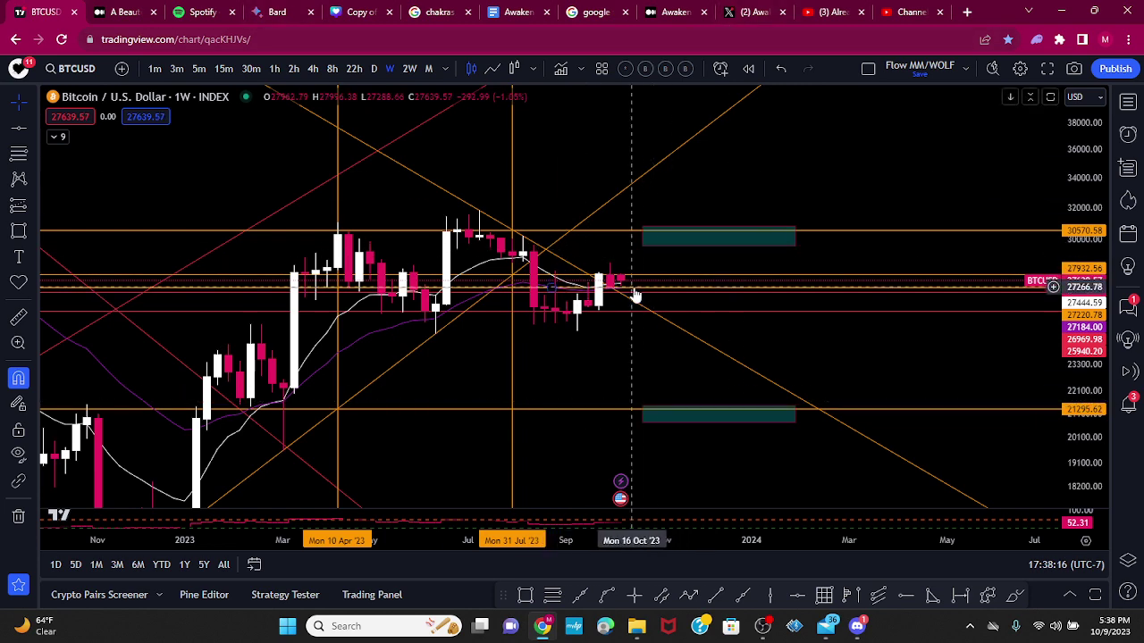
click(751, 276)
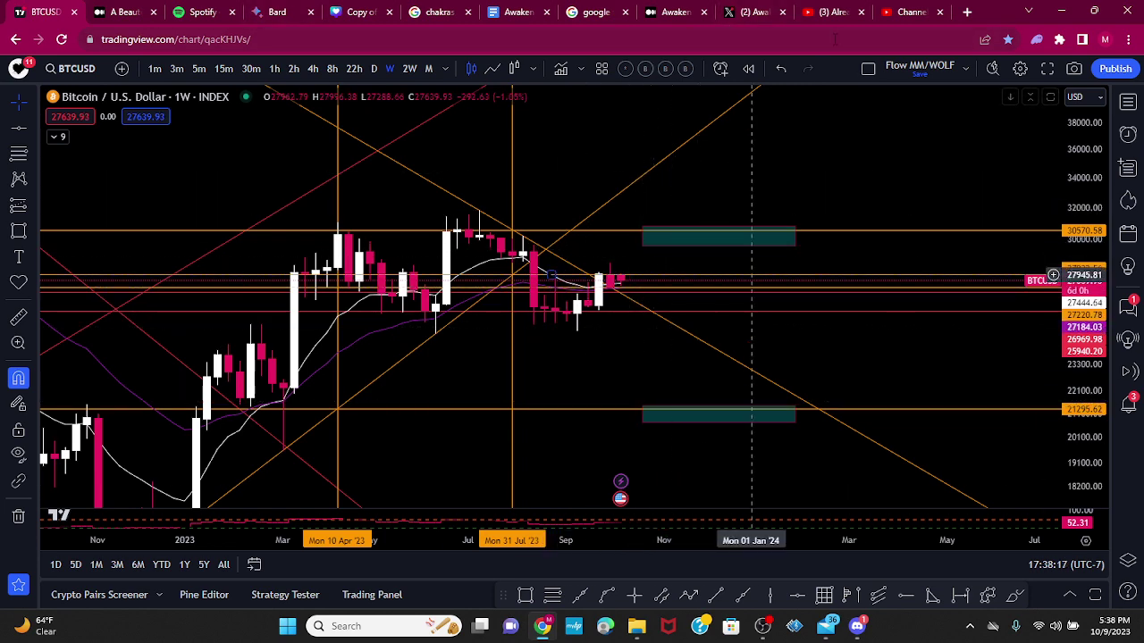
click(1074, 69)
click(1046, 140)
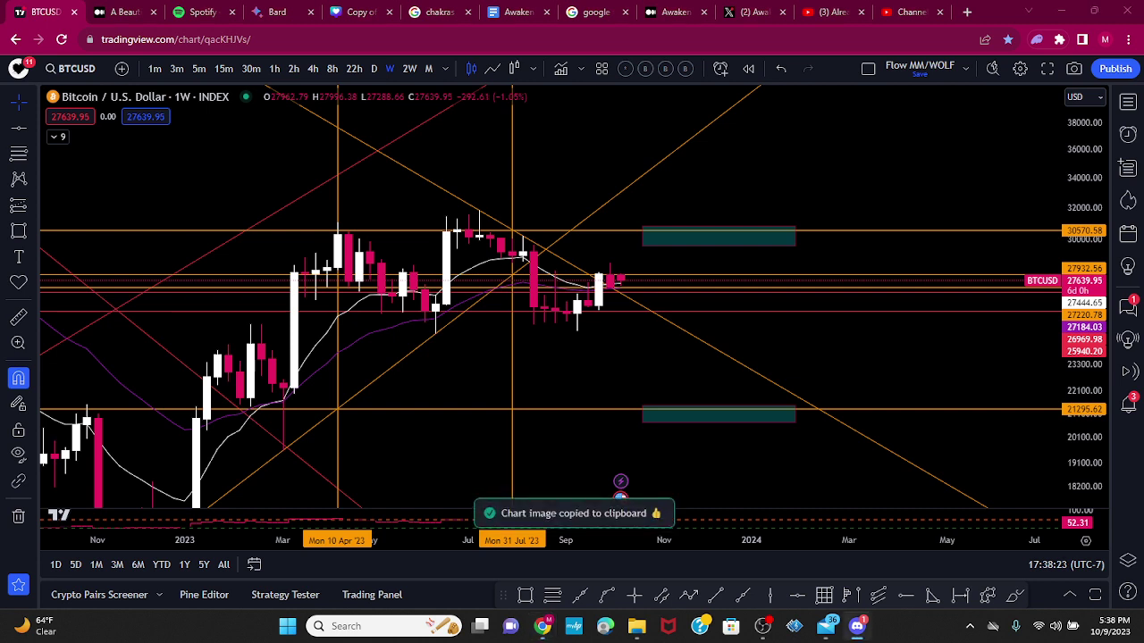
mouse_move(856, 625)
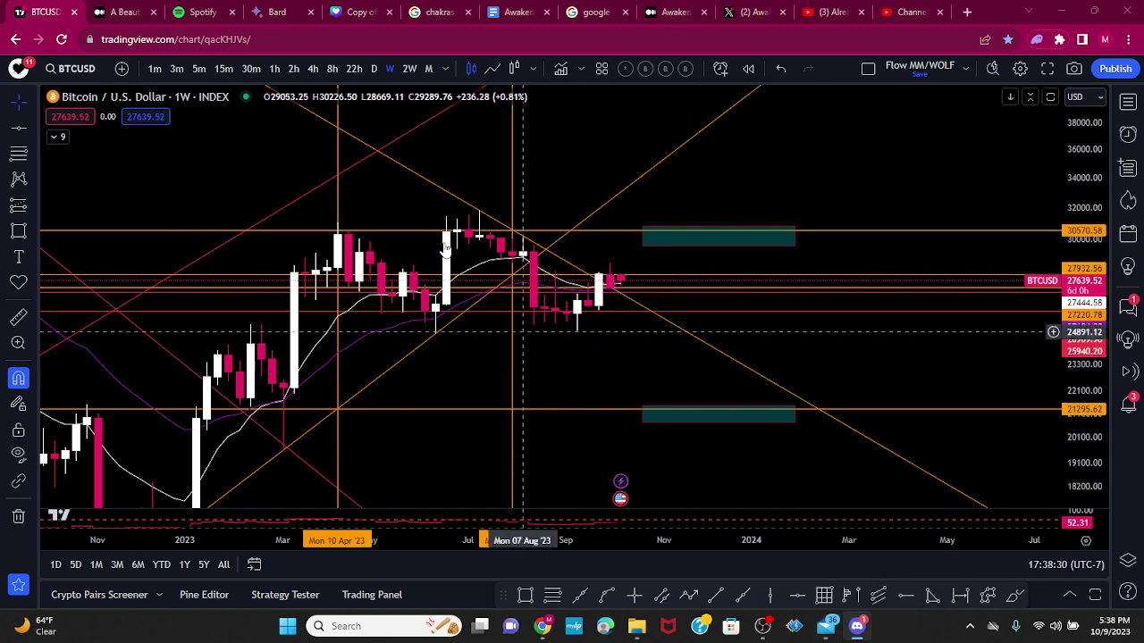
- Switch the chart to the daily timeframe and examine 2023 price action around the EMAs, trend lines and weekly target rectangles
click(373, 67)
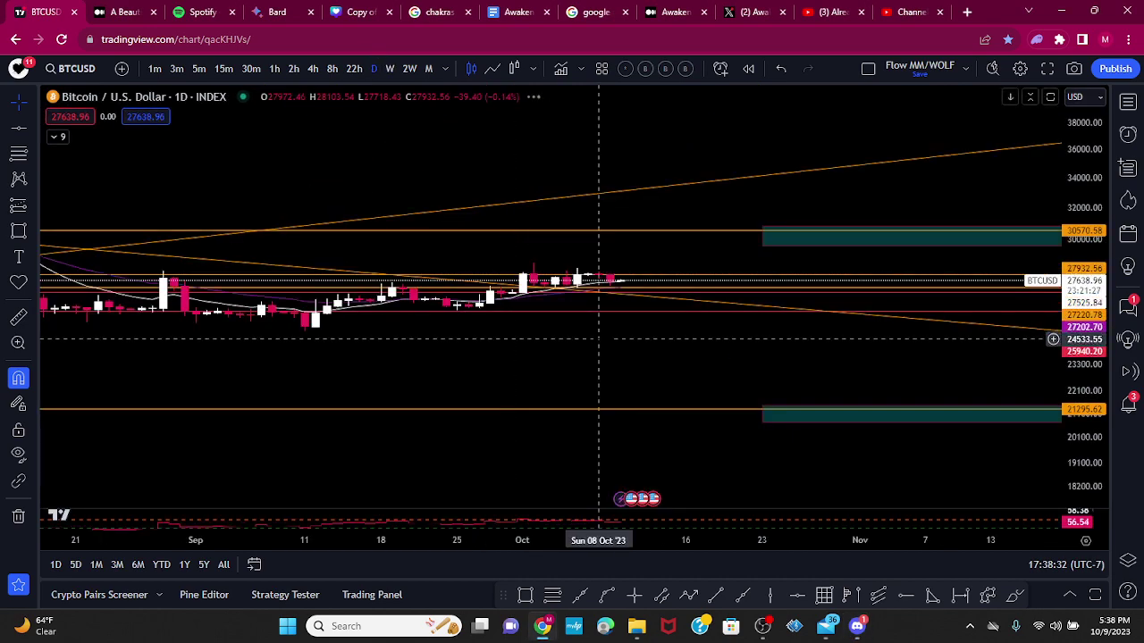
scroll(600, 342, down, 6)
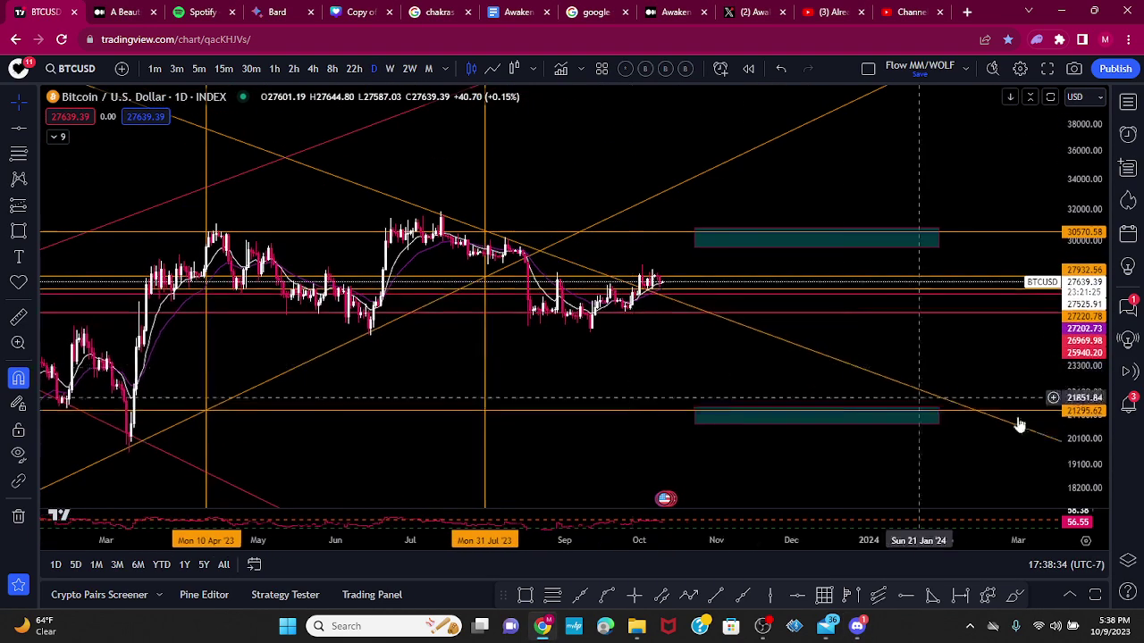
scroll(1049, 427, up, 4)
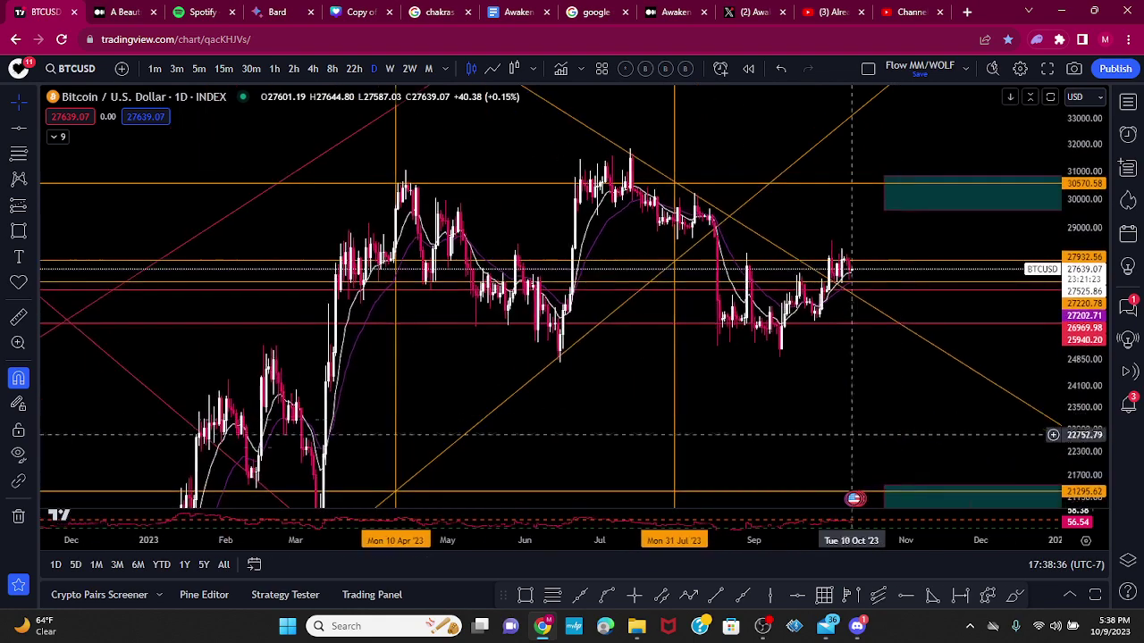
scroll(1017, 350, down, 4)
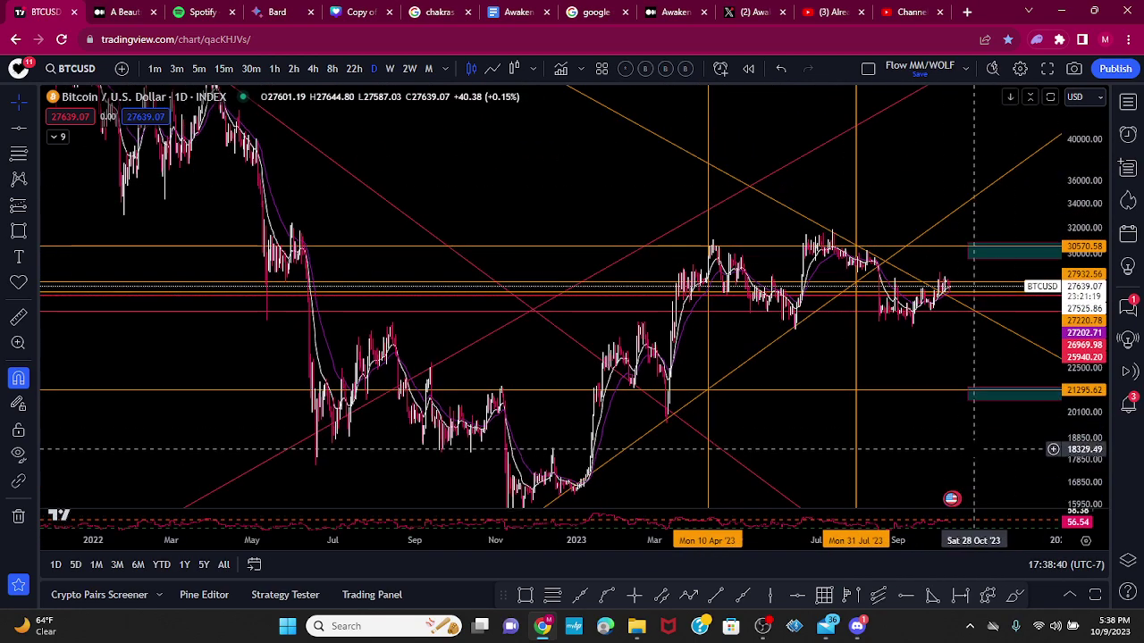
drag(960, 445, 833, 408)
scroll(969, 473, up, 3)
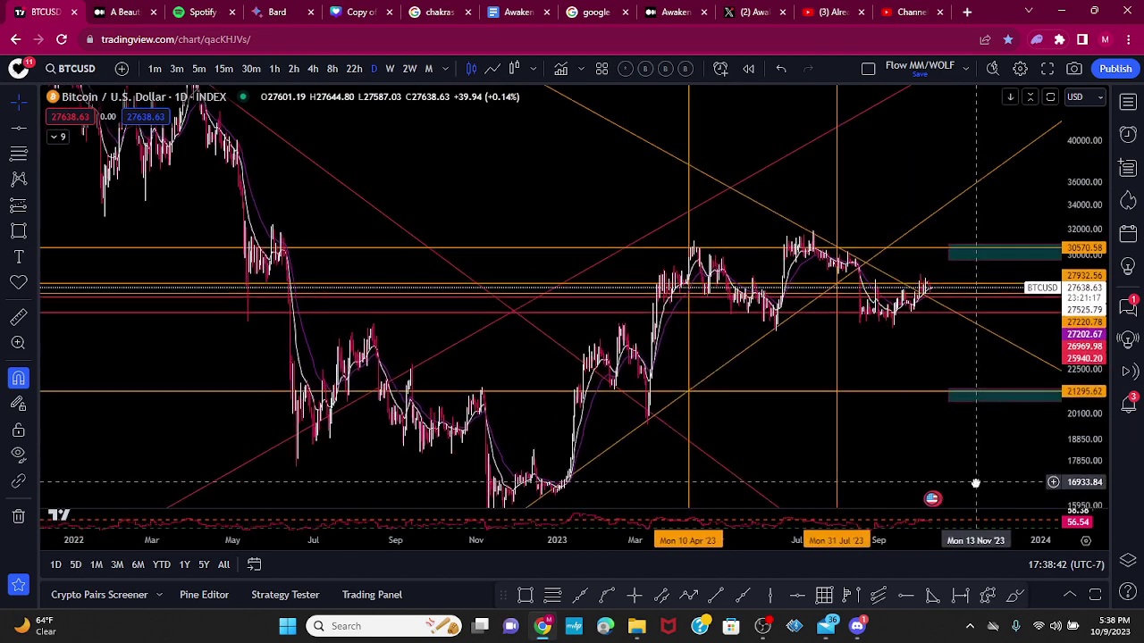
scroll(670, 358, up, 2)
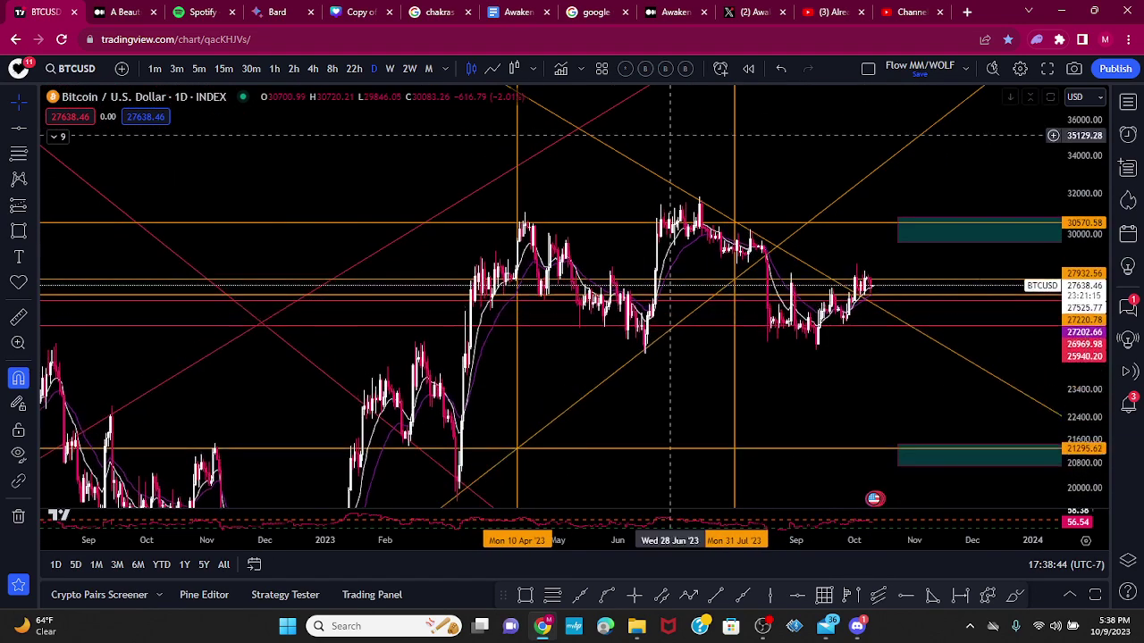
scroll(445, 265, up, 2)
drag(760, 352, 647, 367)
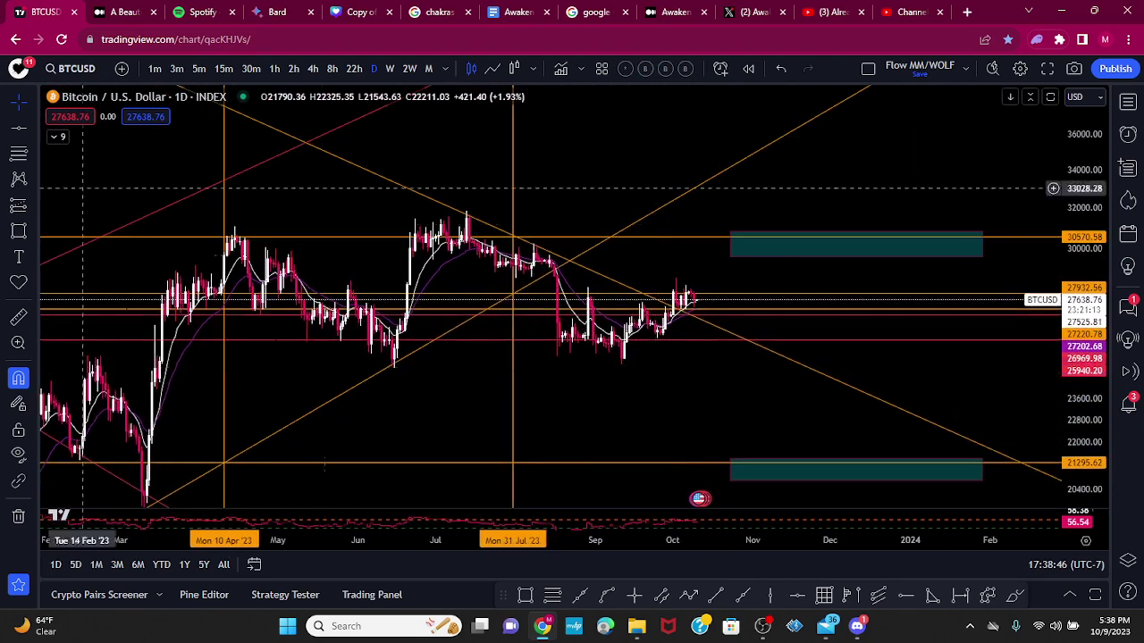
drag(1096, 463, 1096, 413)
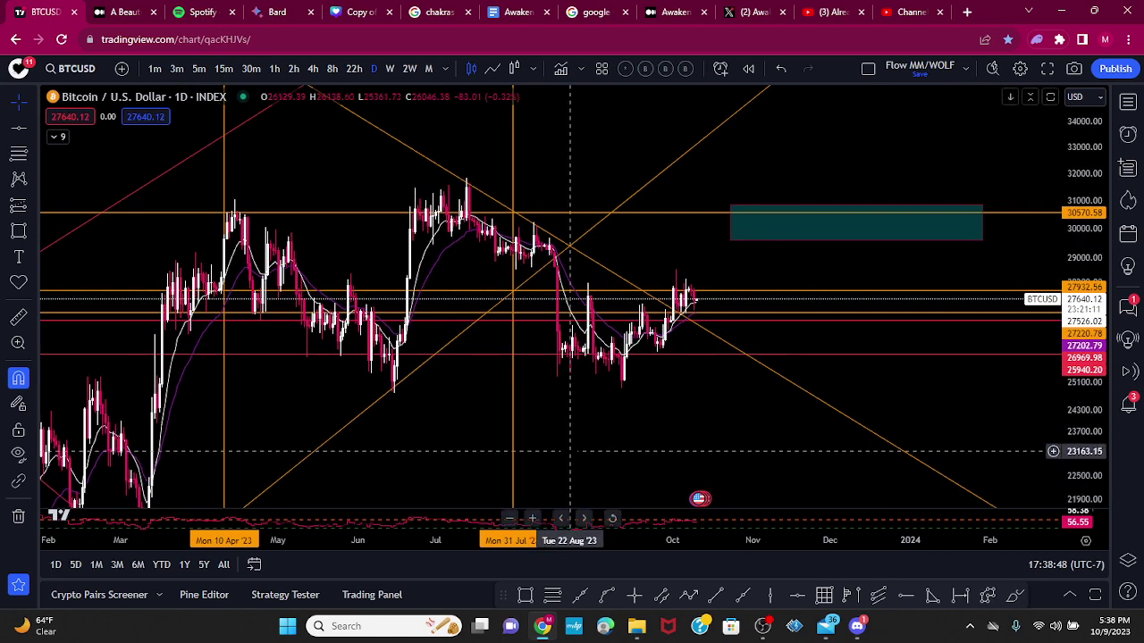
drag(569, 452, 679, 401)
scroll(716, 403, up, 3)
scroll(712, 449, down, 2)
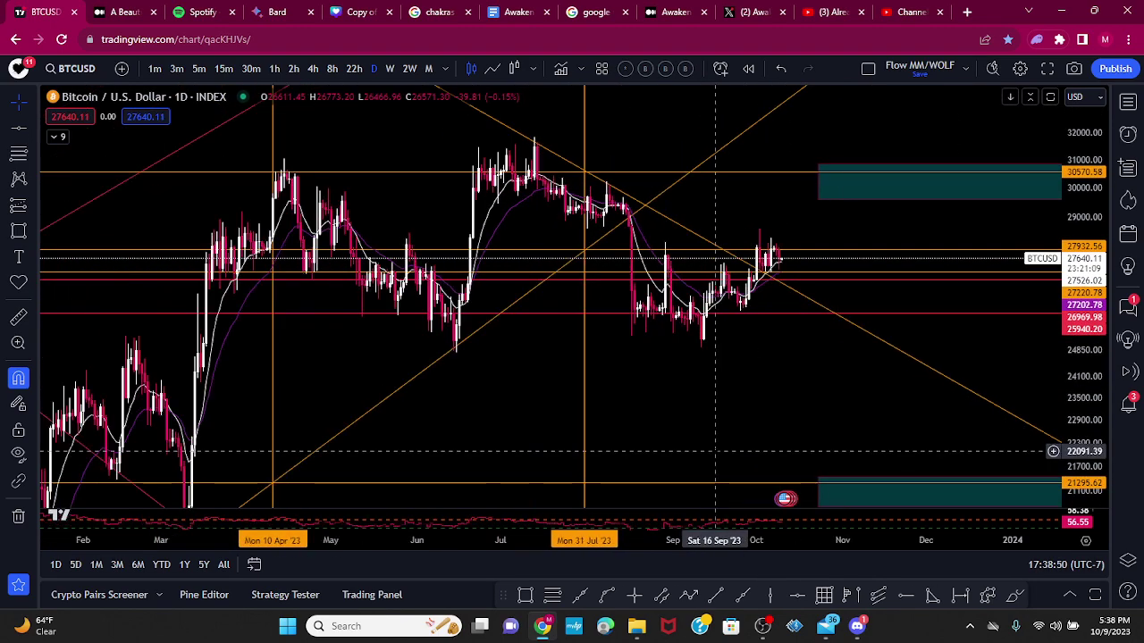
drag(804, 429, 744, 461)
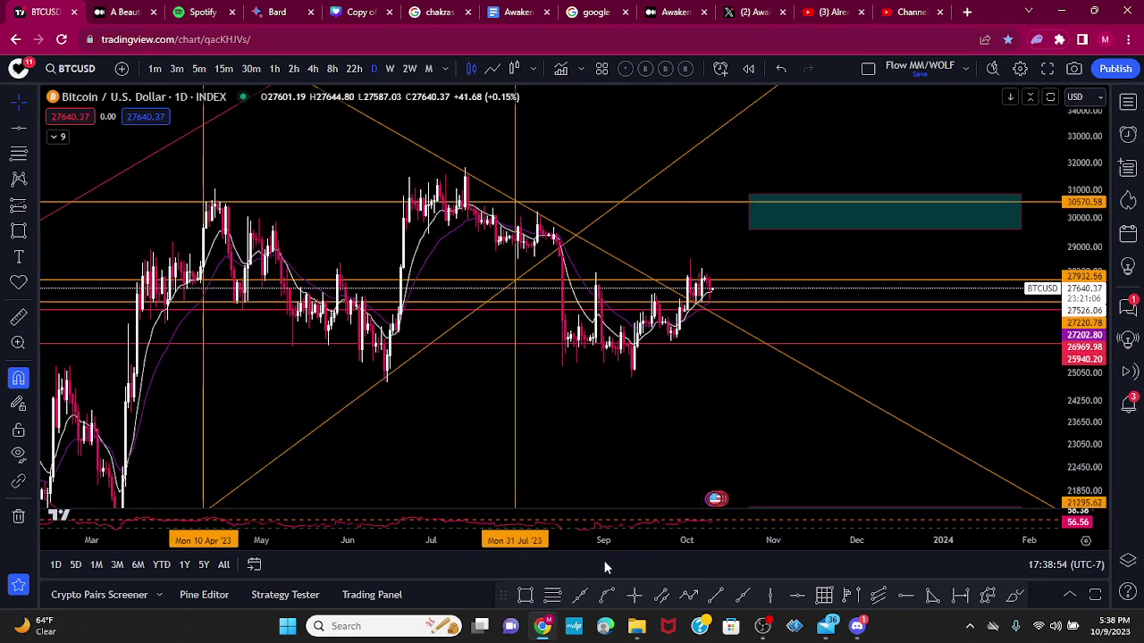
- Draw a rectangle over the daily trading range from 7 March to 22 November 2023, between about 31035.18 and 25003.78
click(523, 596)
click(109, 188)
click(832, 376)
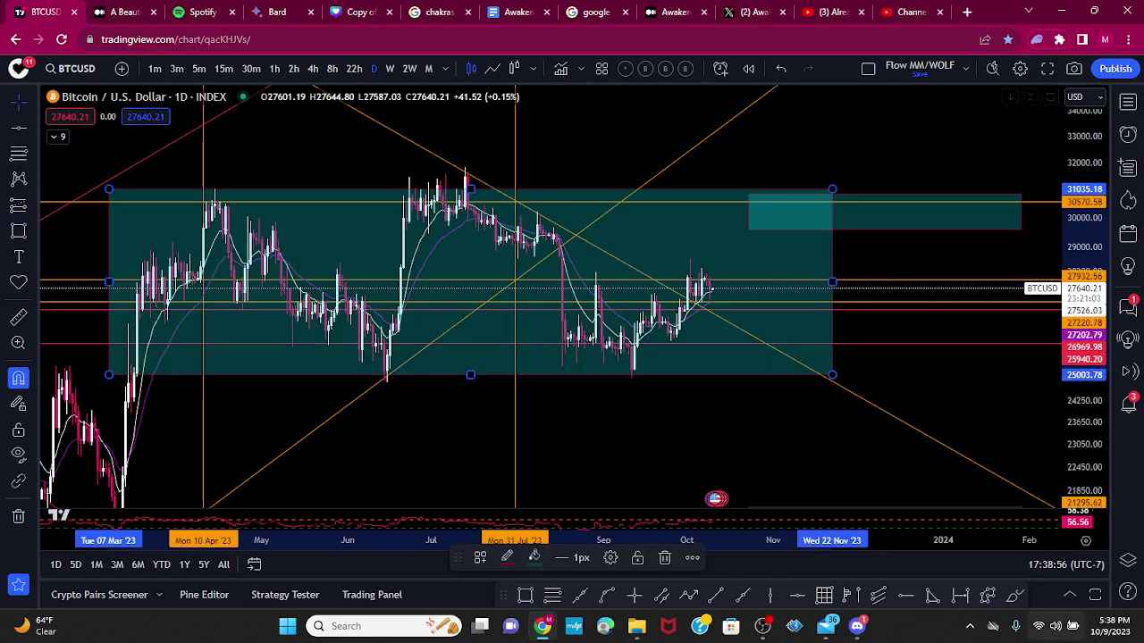
- Draw a zigzag path through the range's highs and lows, ending in early January 2024 near 24500, and copy the chart image
click(688, 596)
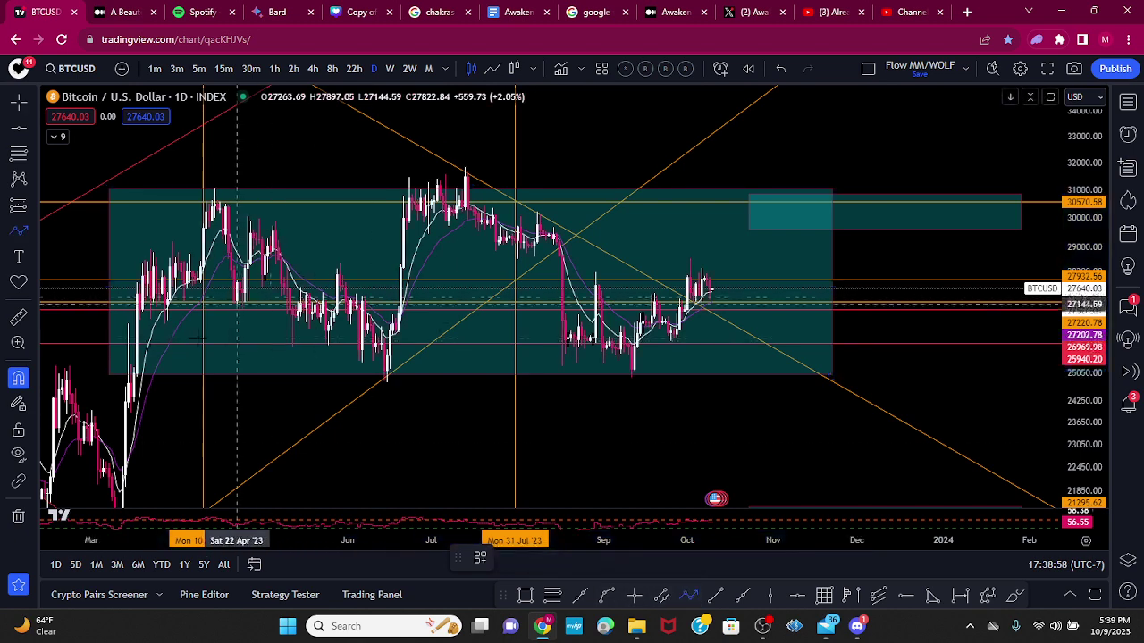
click(112, 358)
click(237, 138)
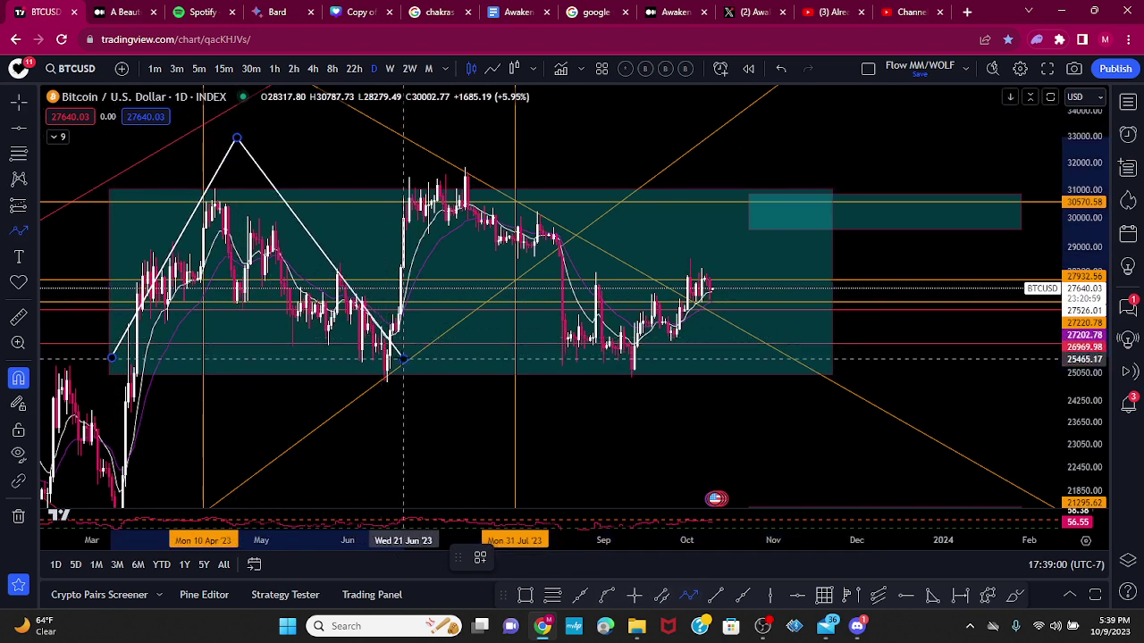
click(403, 357)
click(474, 153)
click(608, 338)
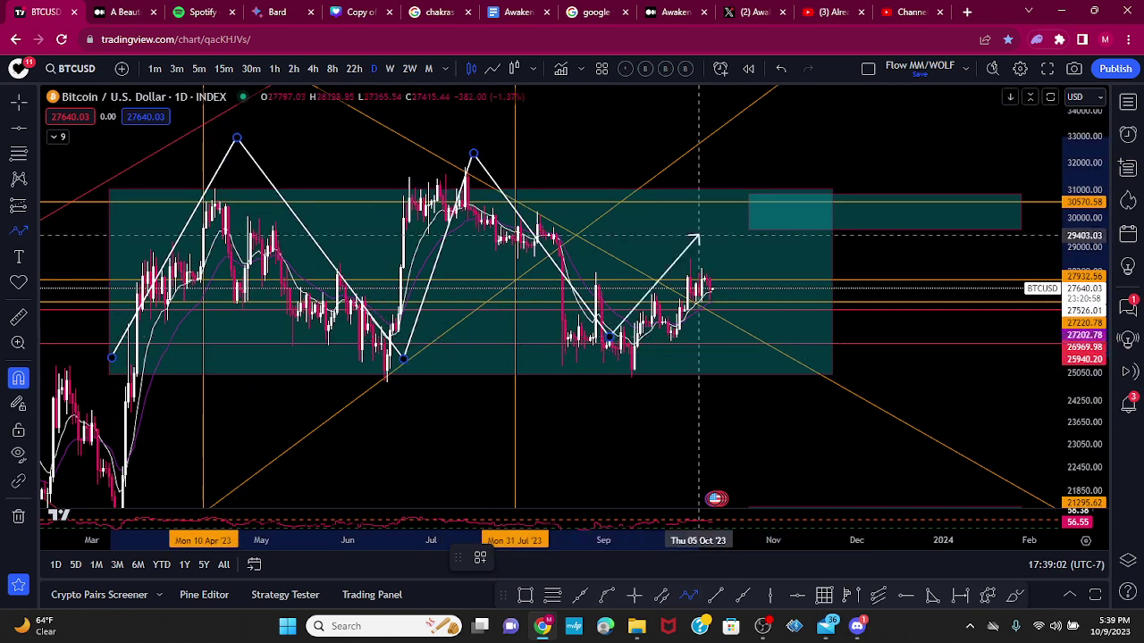
click(759, 167)
click(941, 390)
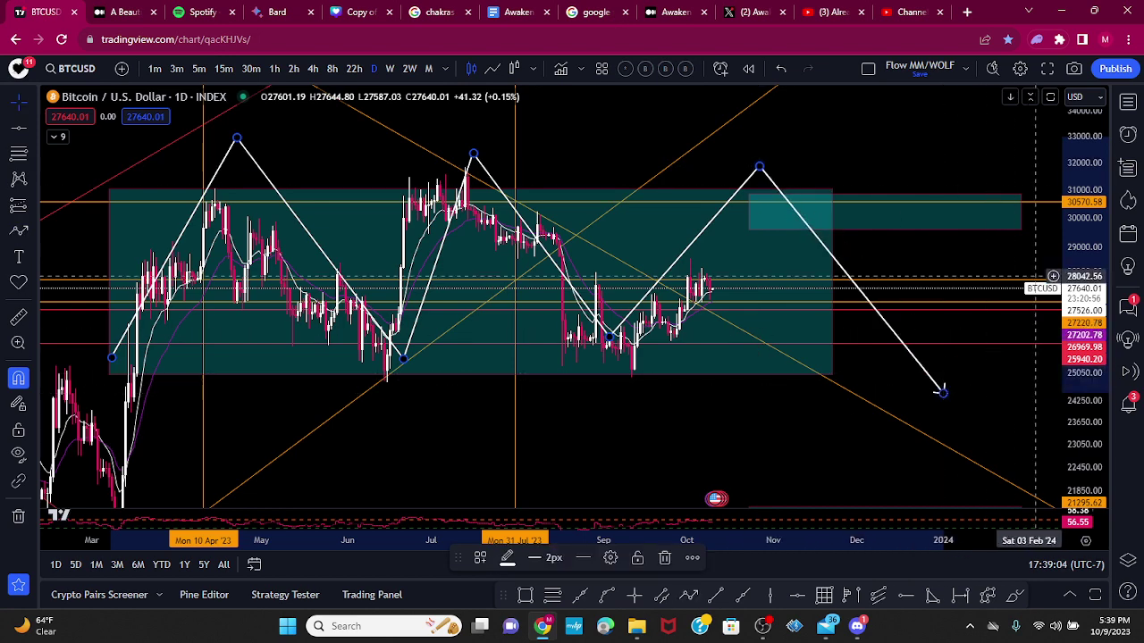
click(1074, 68)
click(1050, 142)
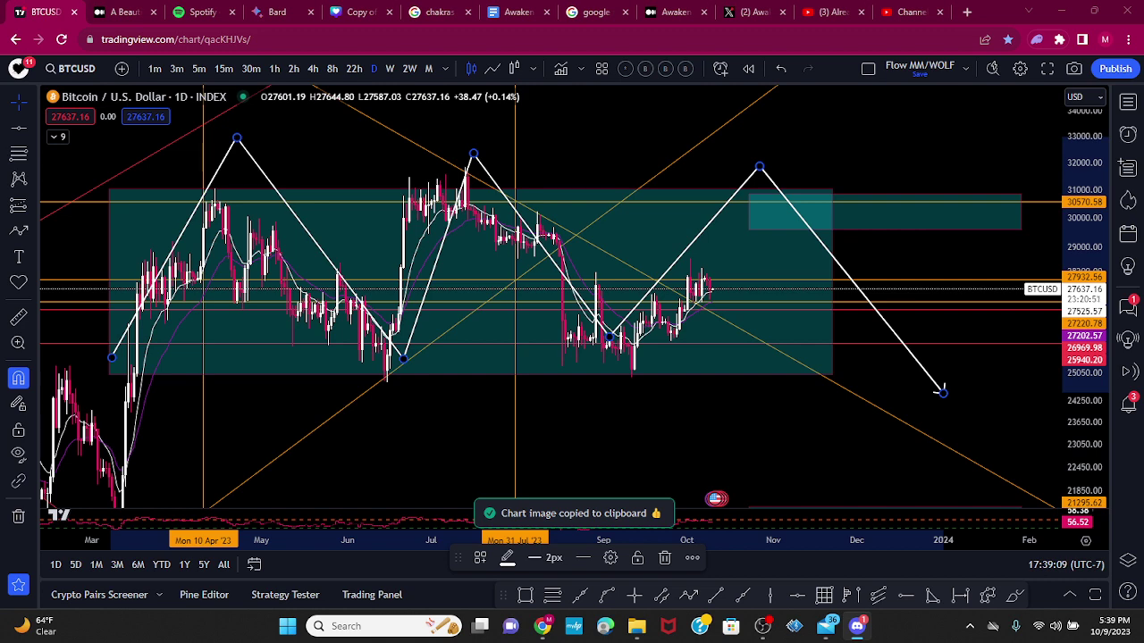
- Delete the large rectangle covering the daily trading range
click(831, 376)
click(831, 376)
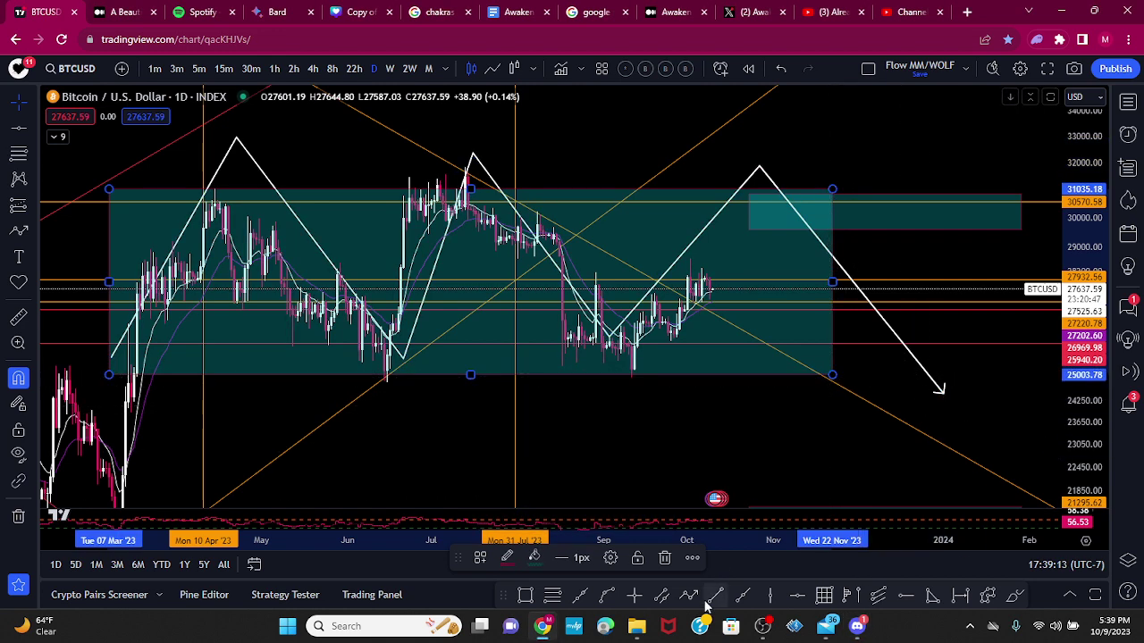
click(664, 558)
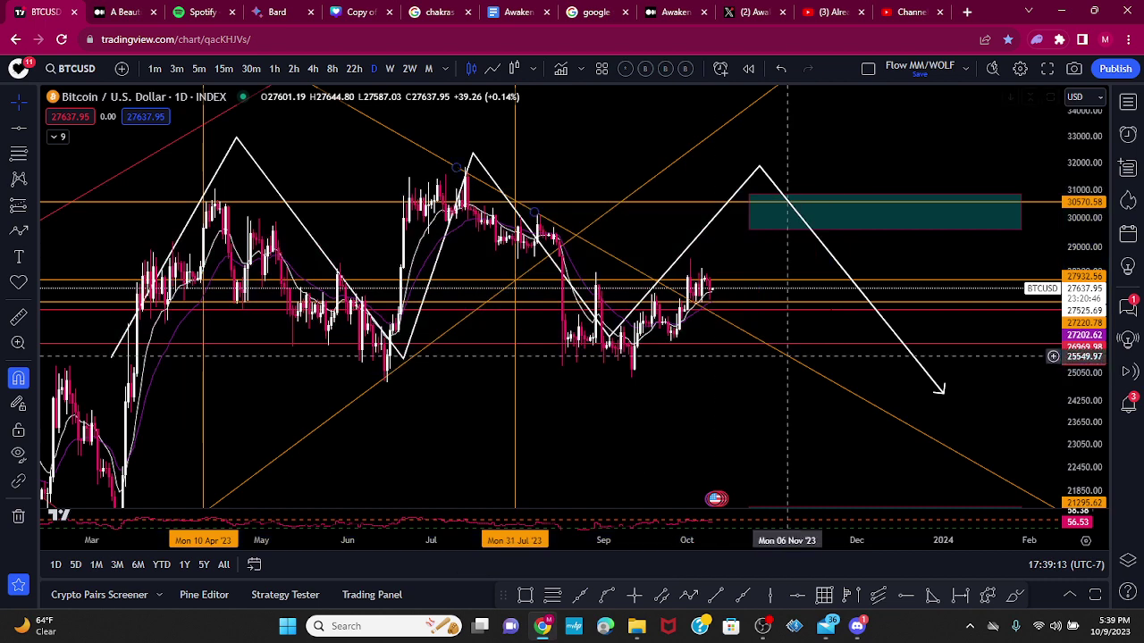
click(941, 391)
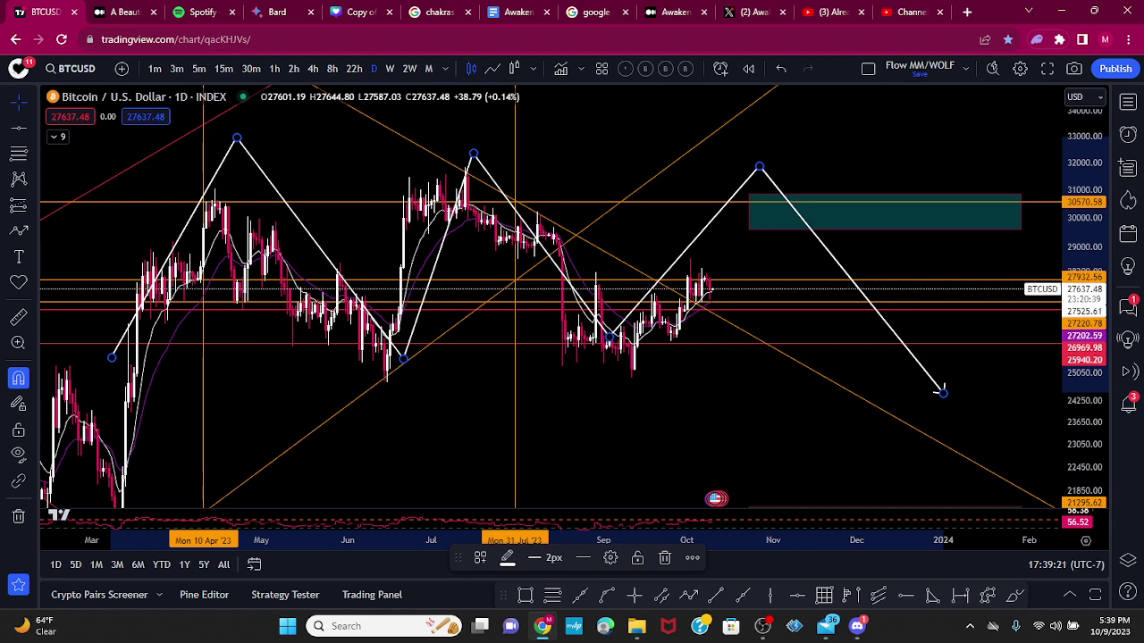
- Undo the deletion of the range rectangle and the drawing of the zigzag path
click(779, 69)
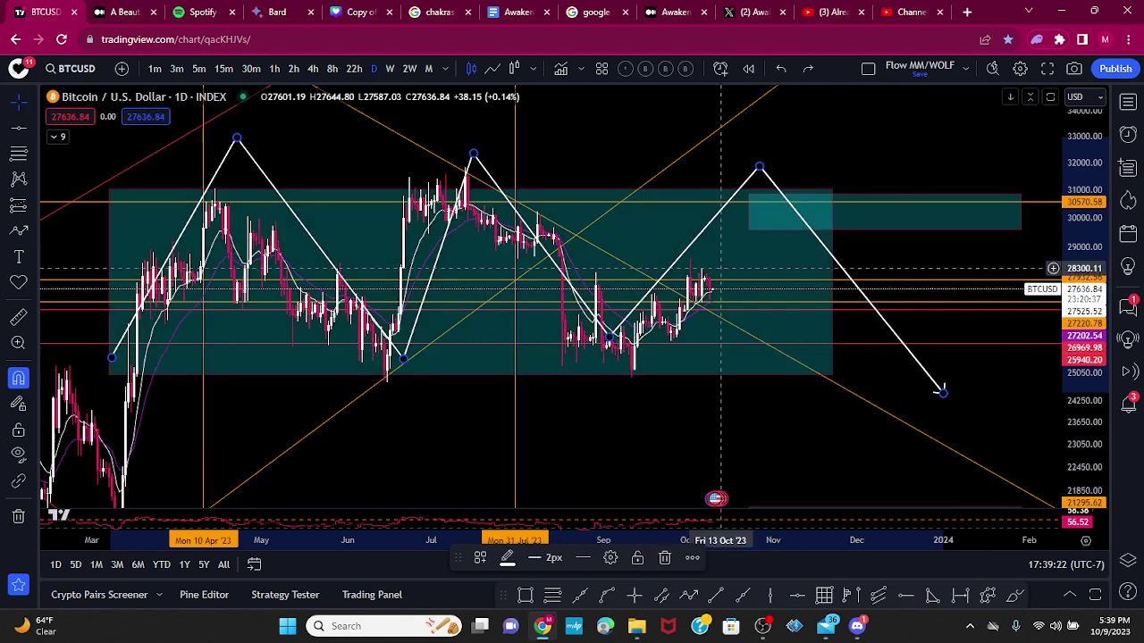
click(779, 70)
scroll(688, 529, down, 6)
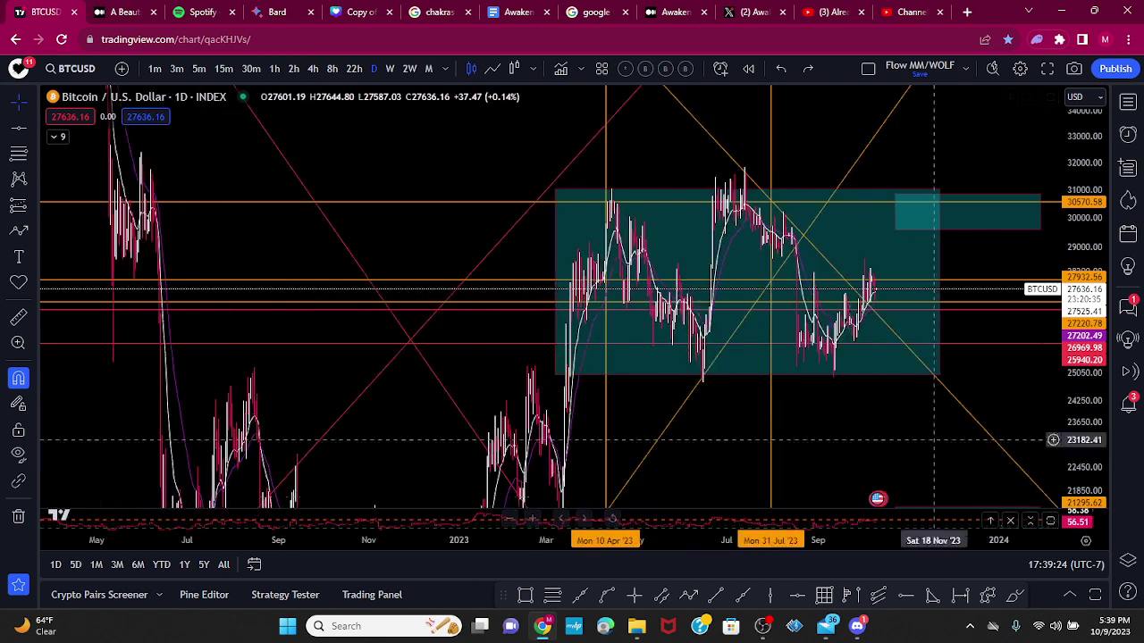
drag(1085, 406, 1085, 499)
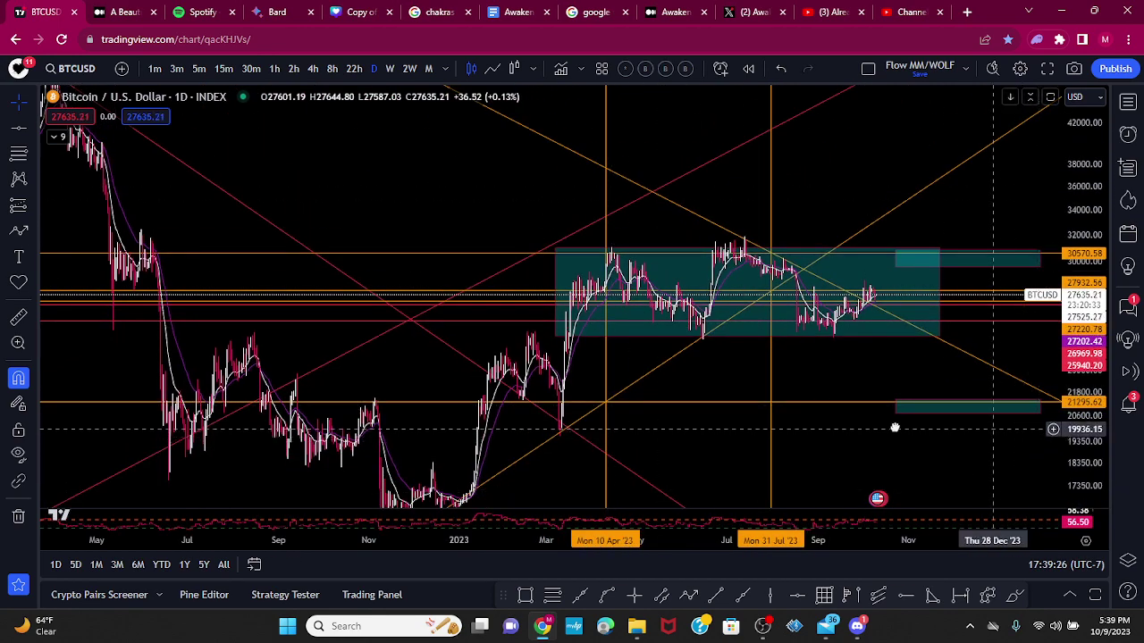
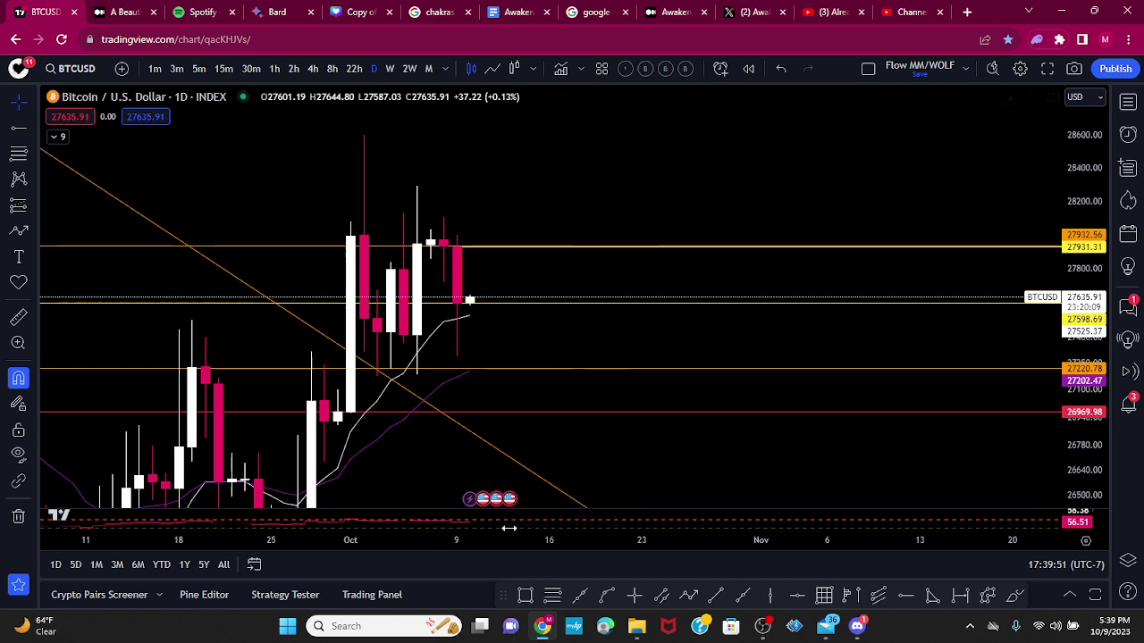
- Colour the horizontal ray at 27931.31 yellow
click(507, 254)
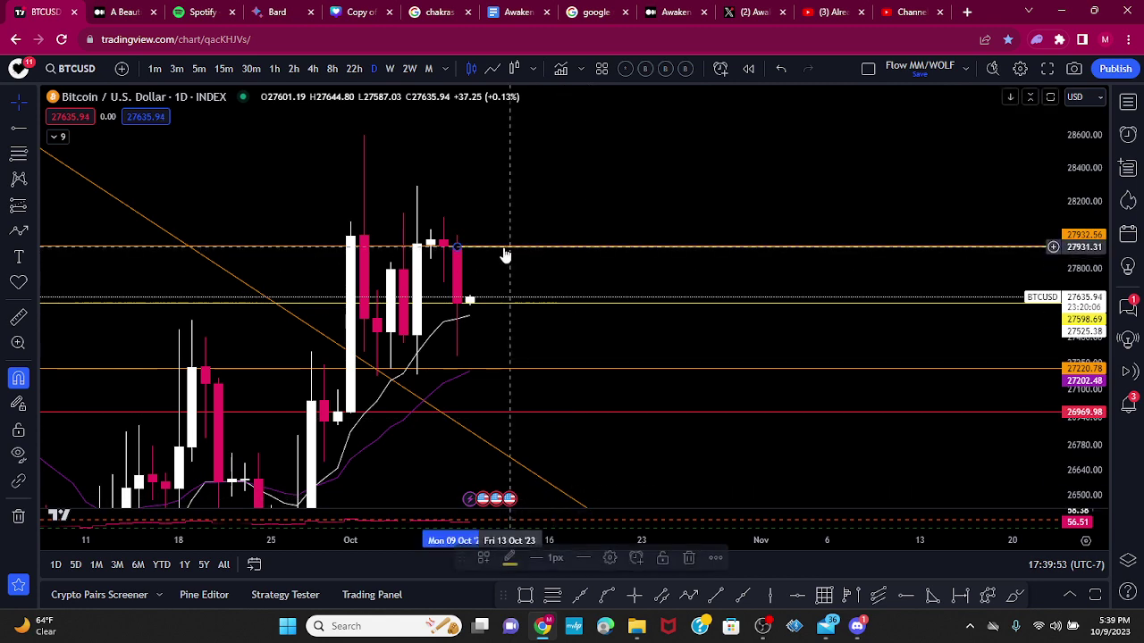
click(509, 558)
click(539, 416)
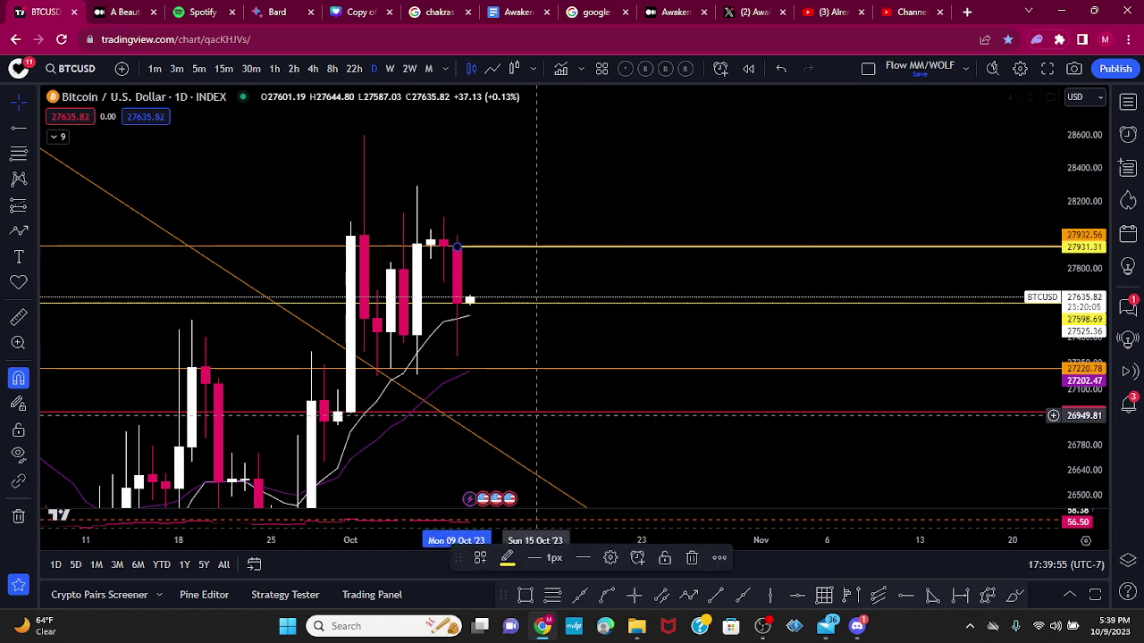
click(748, 437)
- Draw an extended trend line through the 11 September low at 24915.50 and the 27 September low at 26107.62, and colour it yellow
scroll(751, 436, down, 7)
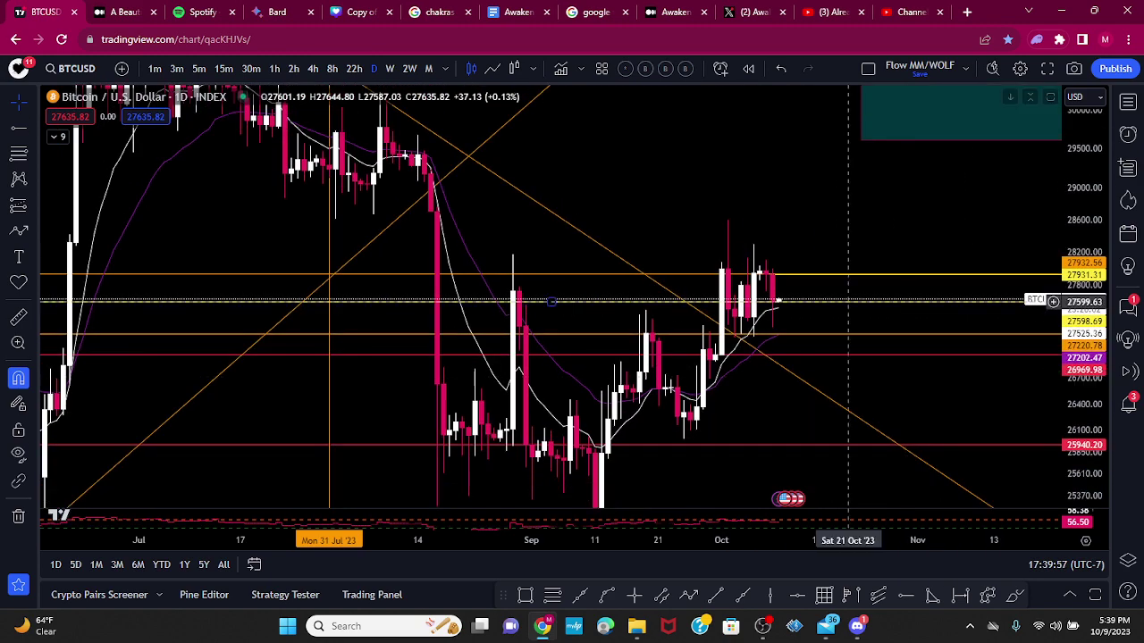
drag(978, 386, 788, 468)
drag(1083, 324, 1083, 414)
scroll(728, 384, down, 3)
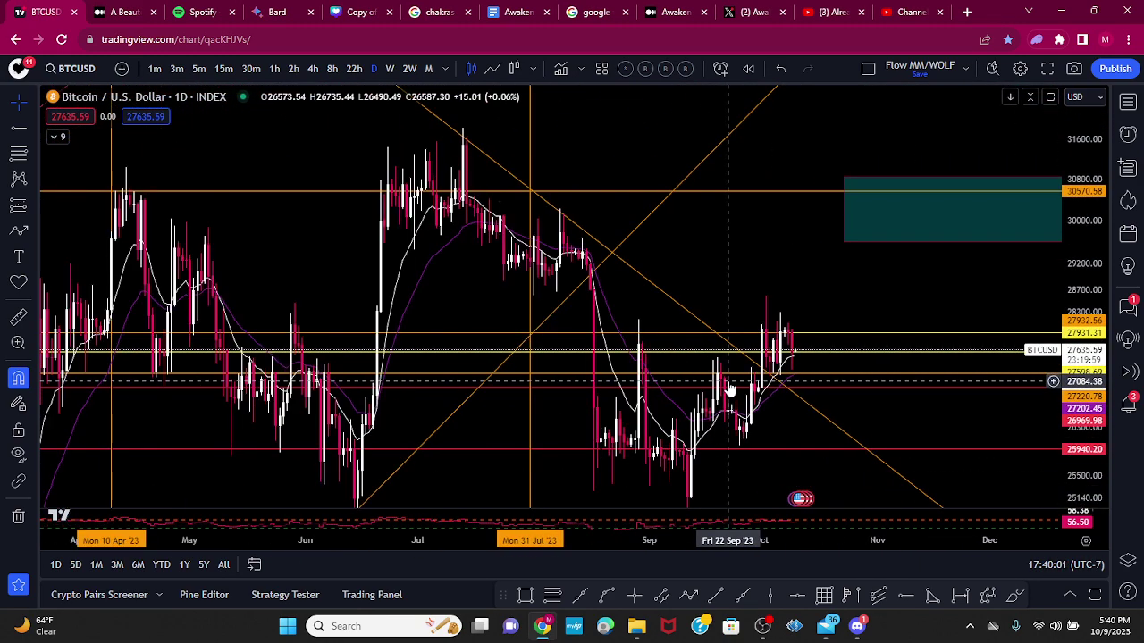
scroll(729, 388, up, 2)
scroll(689, 365, up, 2)
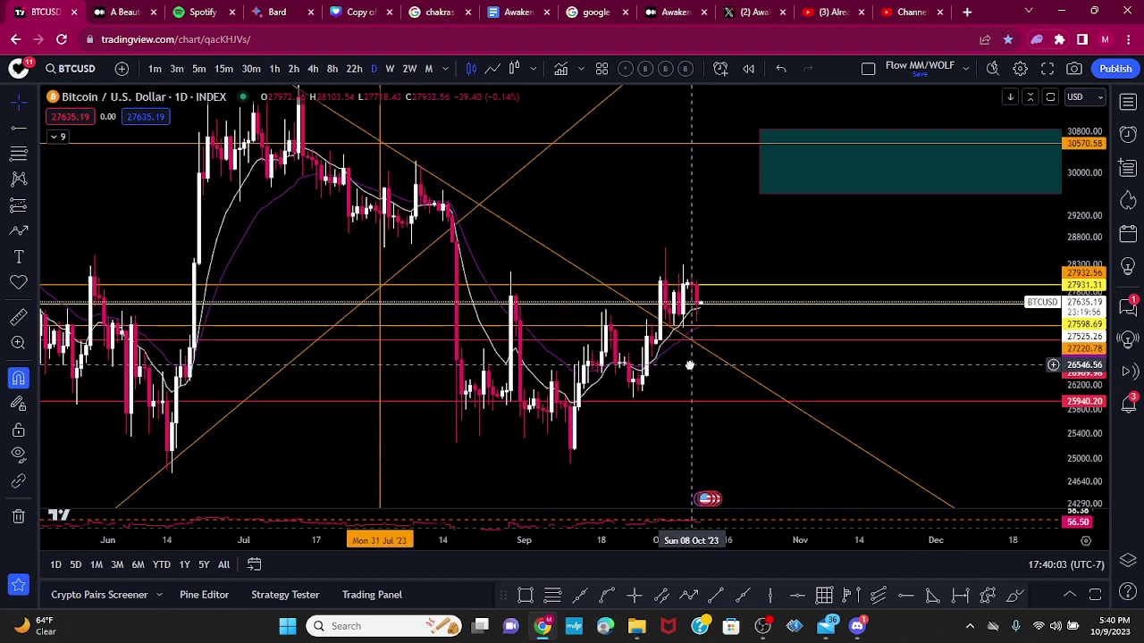
click(582, 599)
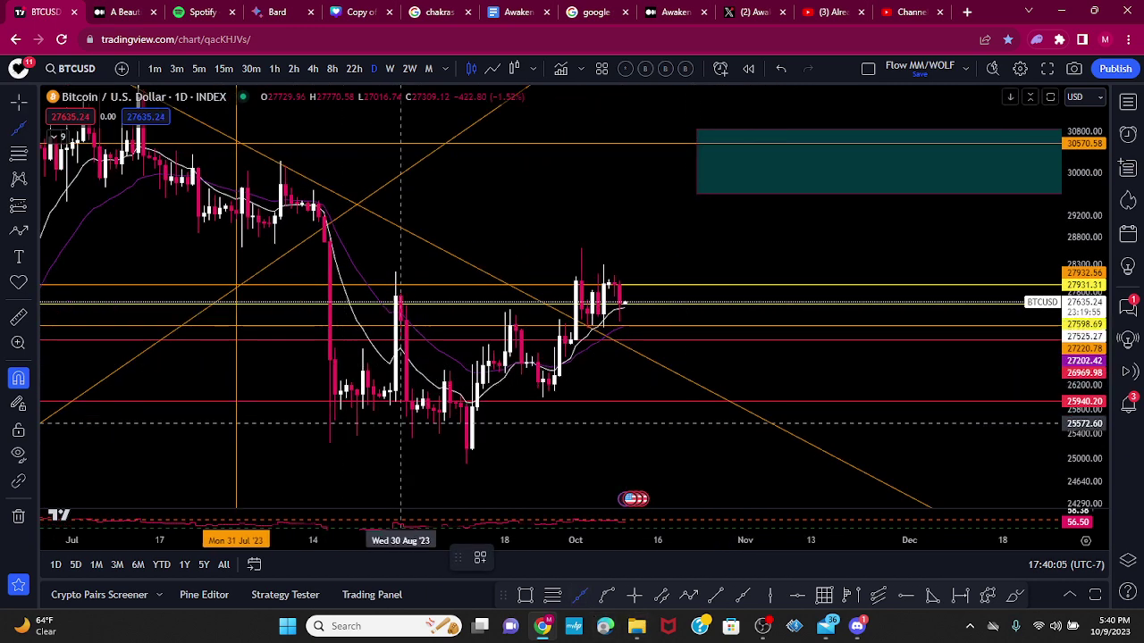
click(466, 464)
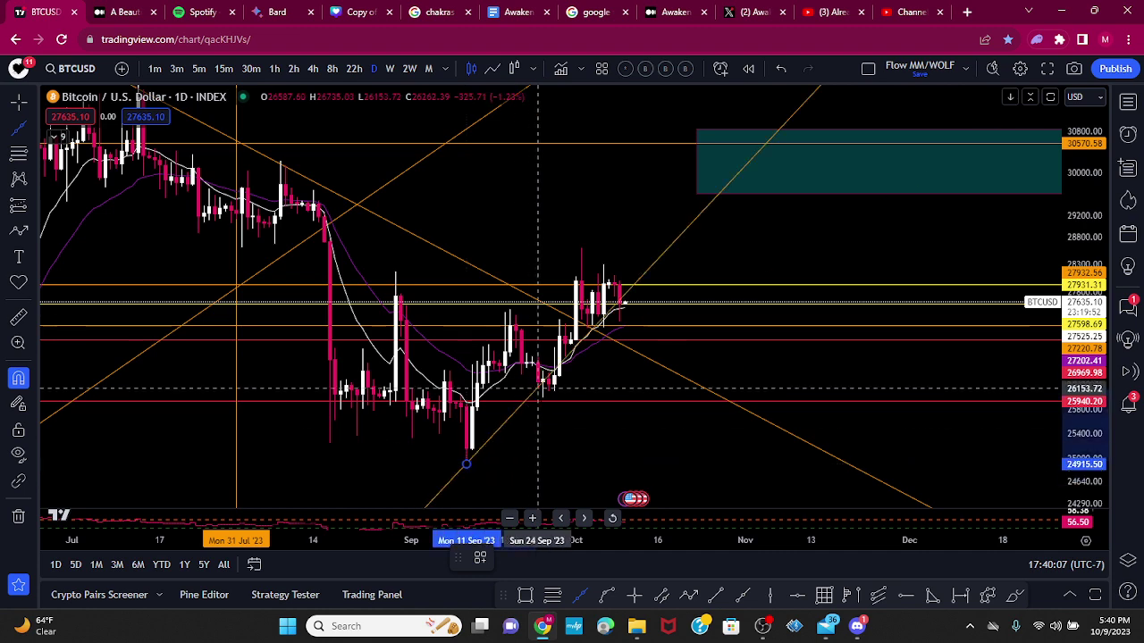
click(554, 391)
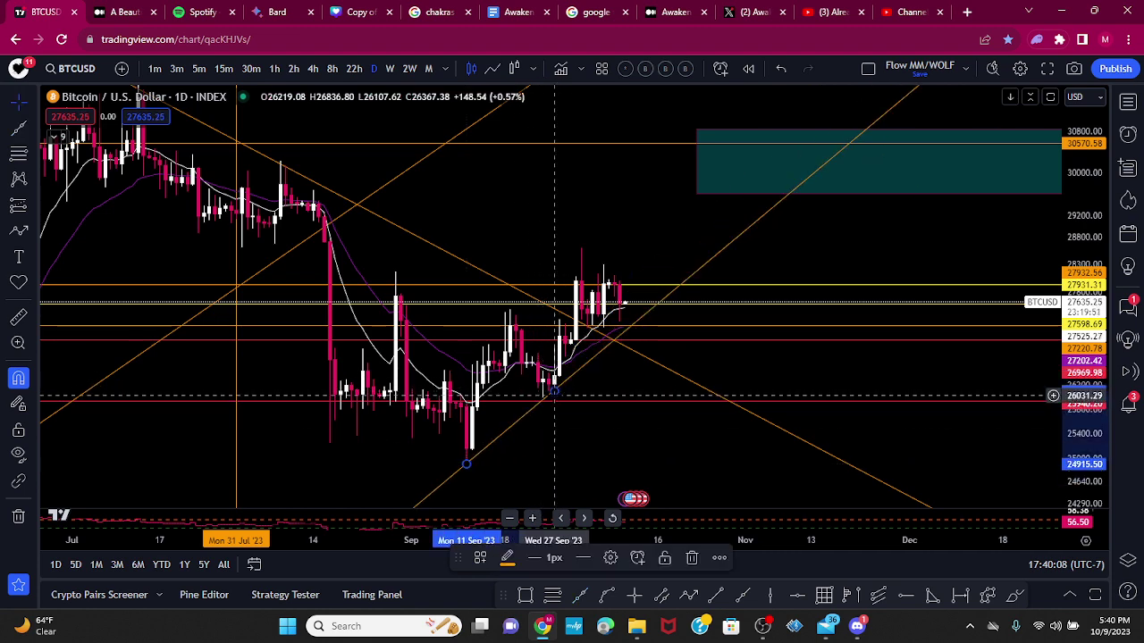
click(506, 557)
click(541, 415)
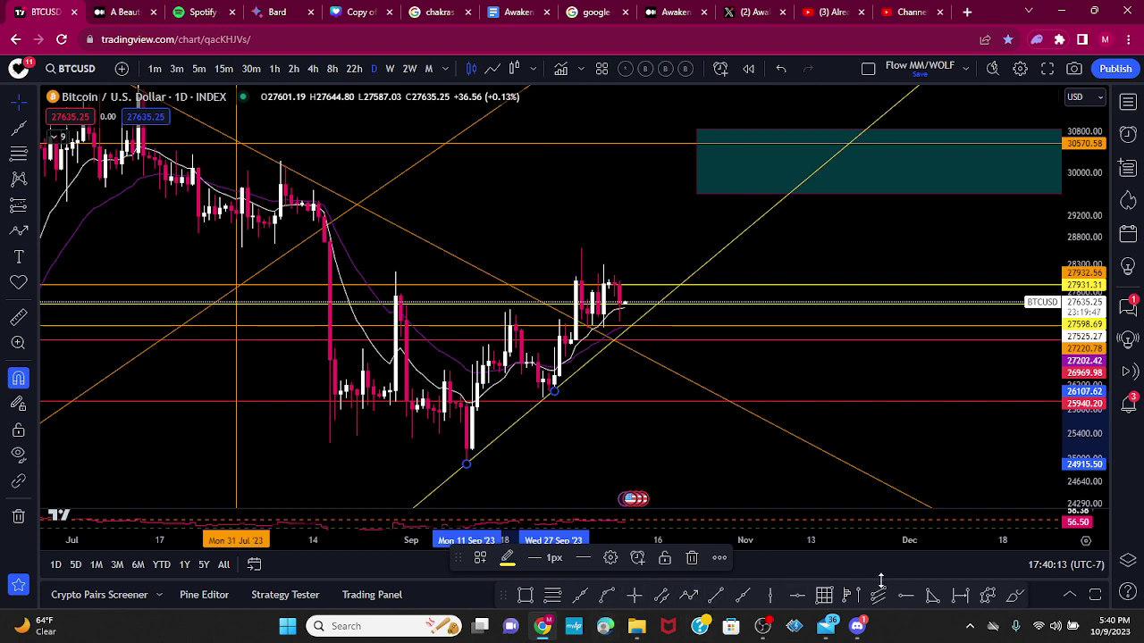
- Draw a parallel channel from 10 September at 24792.09 to 2 November at 29014.29, with its upper edge at the 2 October high
click(662, 597)
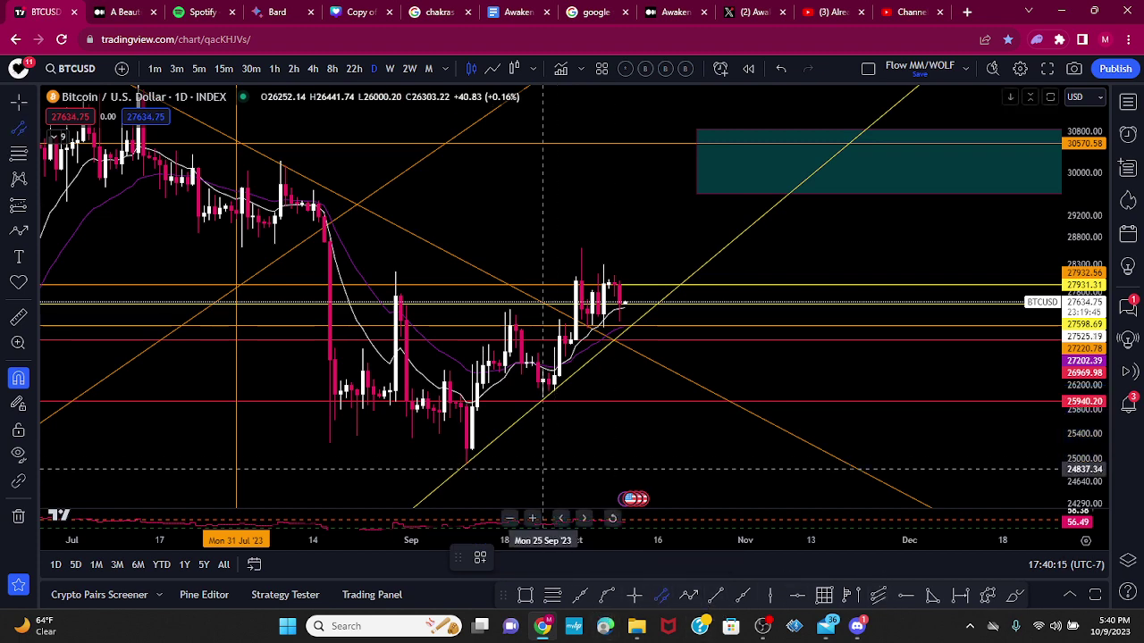
click(460, 451)
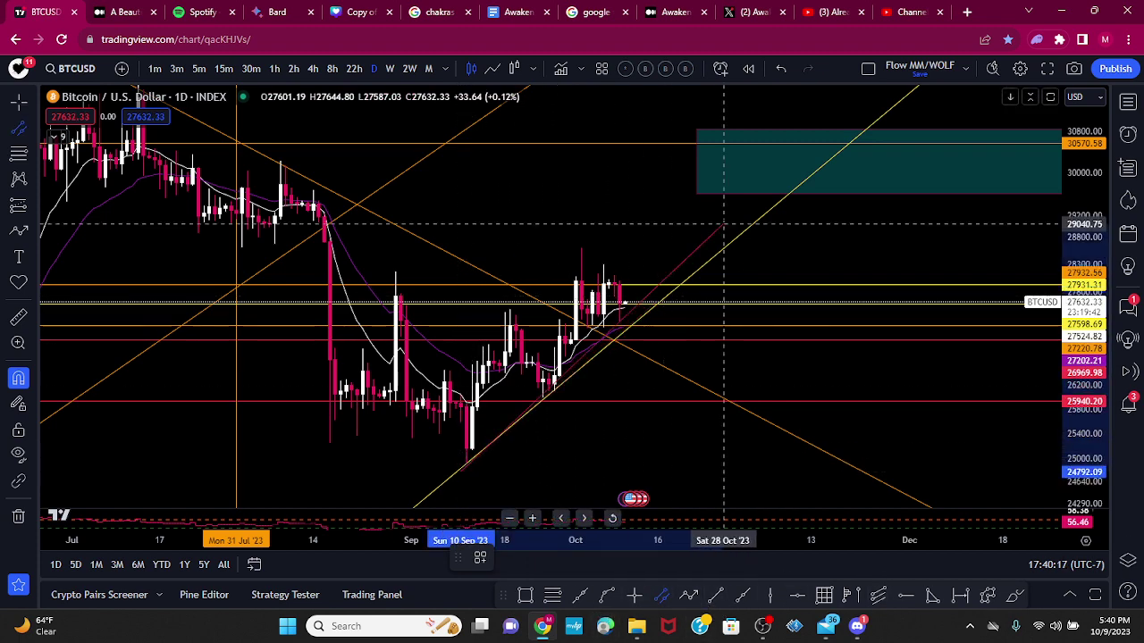
click(750, 225)
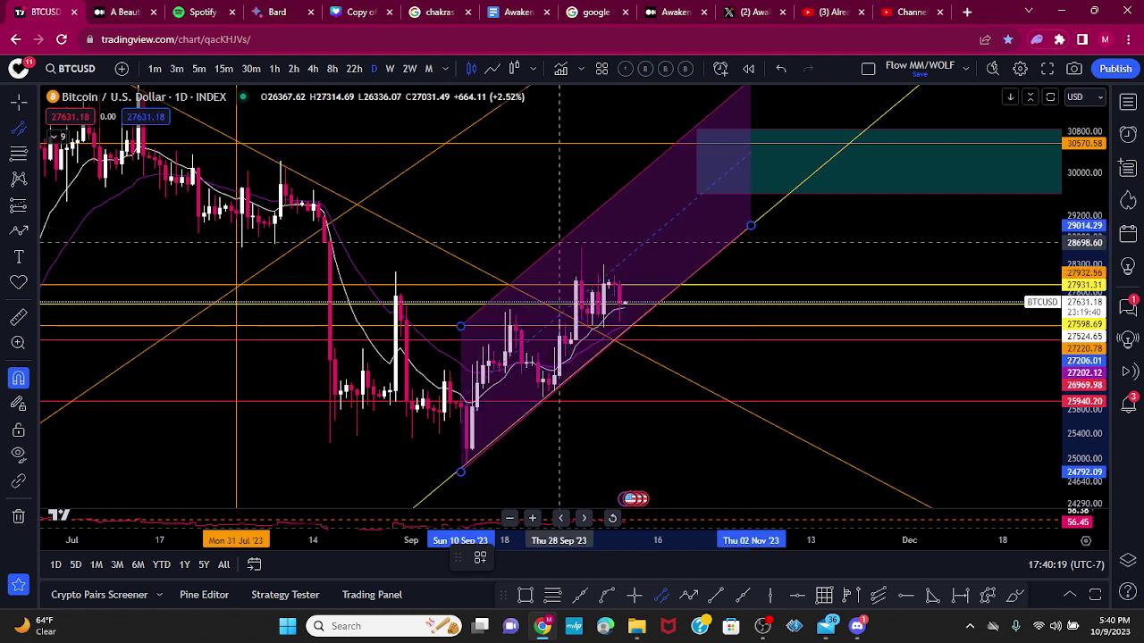
click(582, 249)
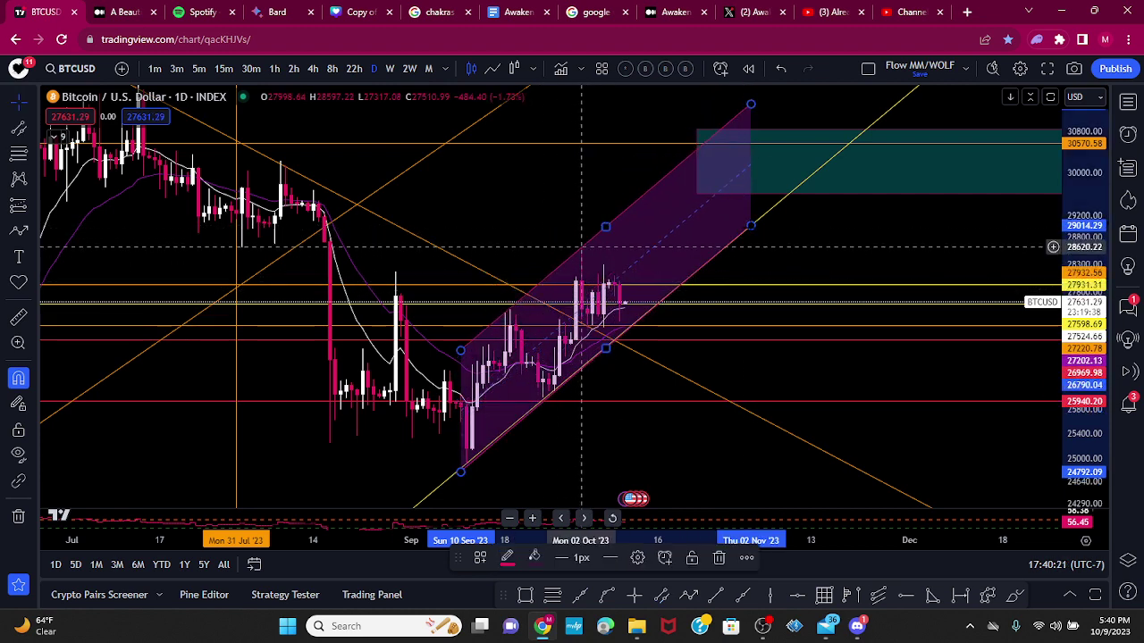
- Delete the rising parallel channel from the daily chart
drag(903, 418, 1008, 420)
scroll(961, 420, up, 1)
scroll(961, 420, up, 1)
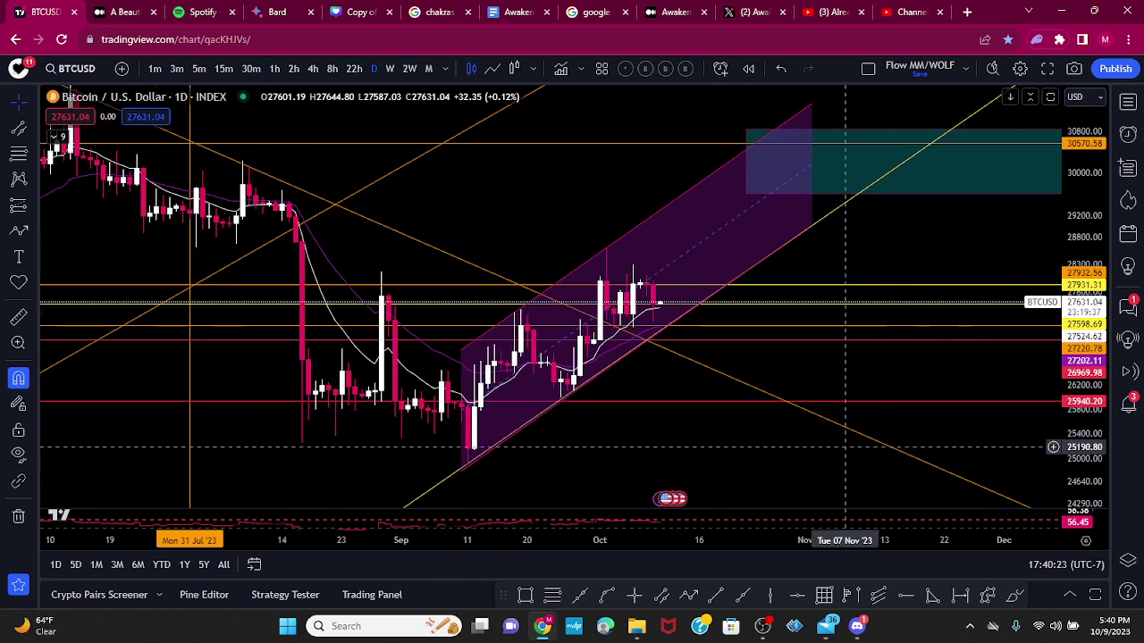
mouse_move(771, 463)
mouse_down()
mouse_move(751, 467)
mouse_move(780, 469)
mouse_up()
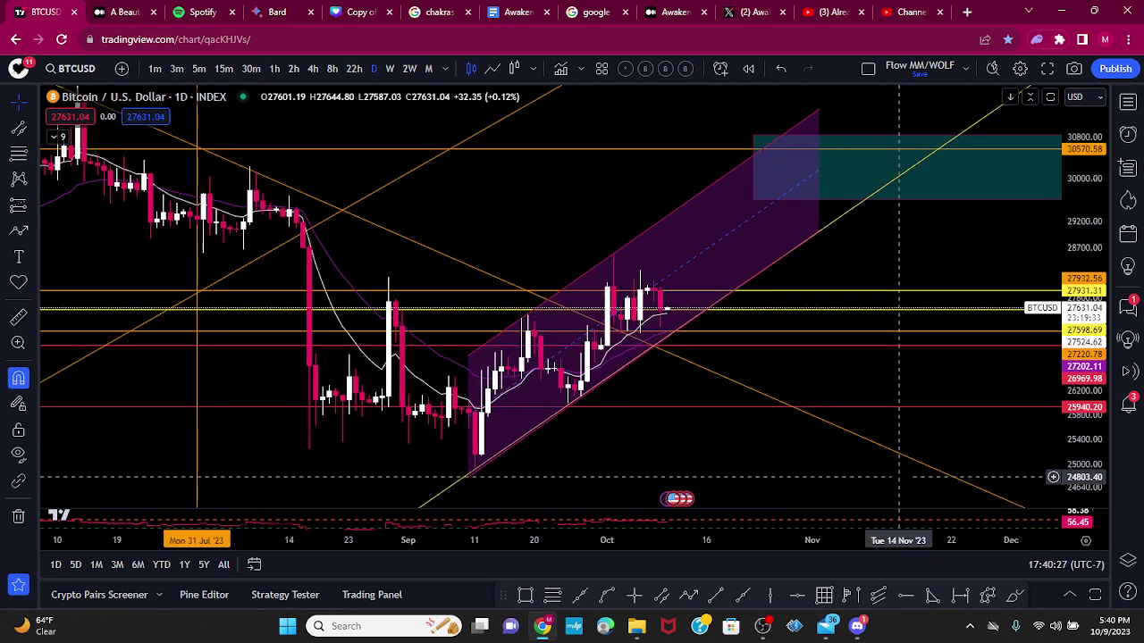
scroll(898, 477, down, 3)
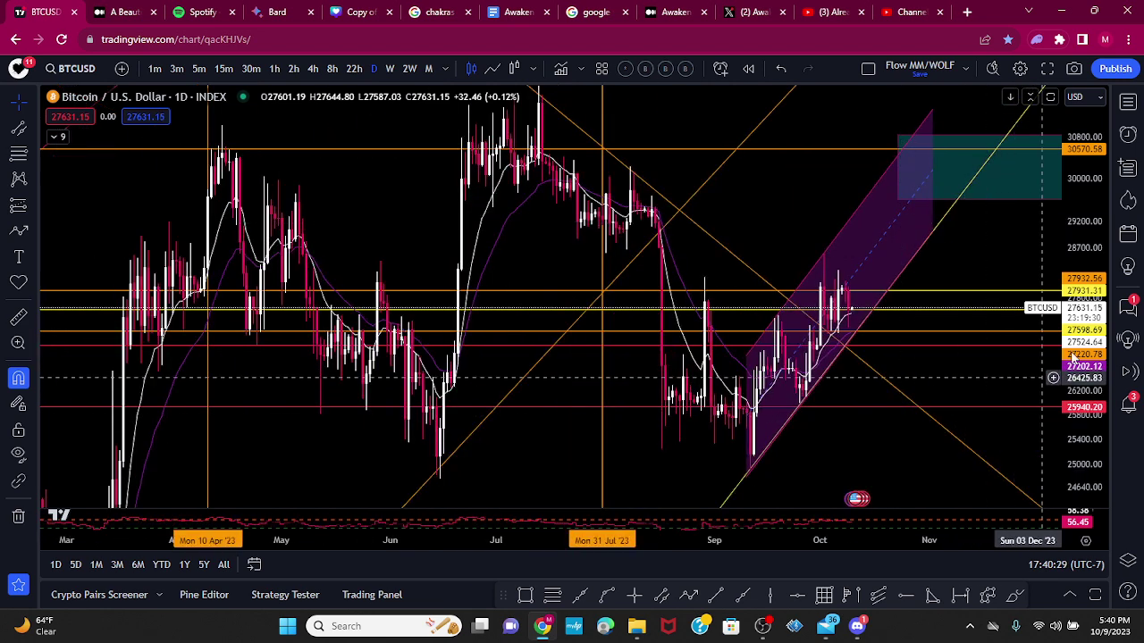
drag(897, 453, 760, 452)
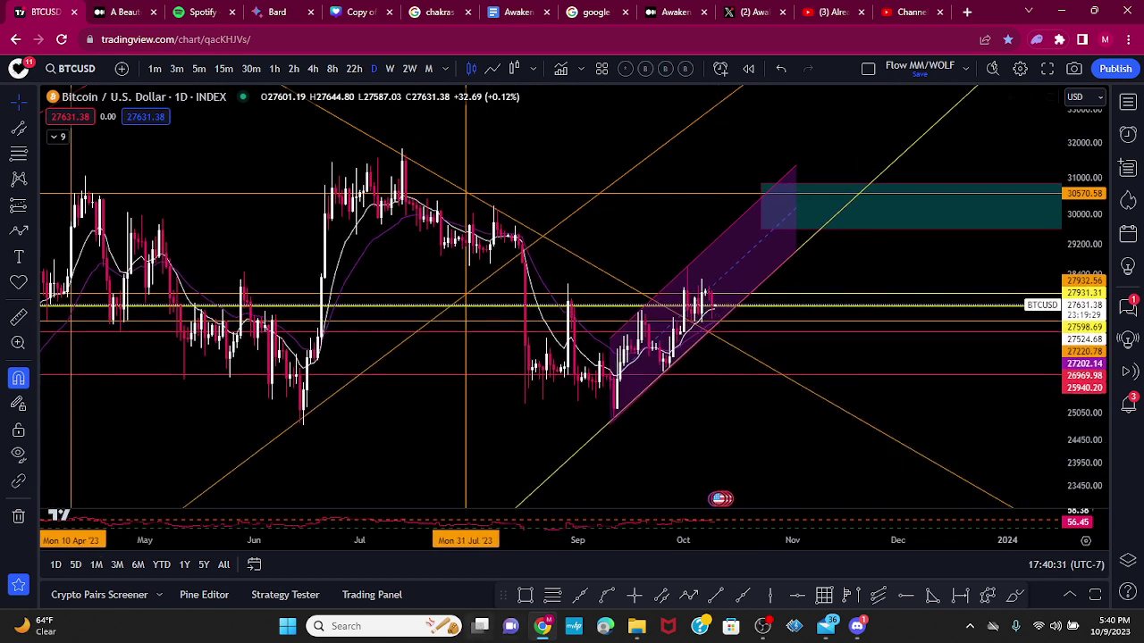
click(733, 231)
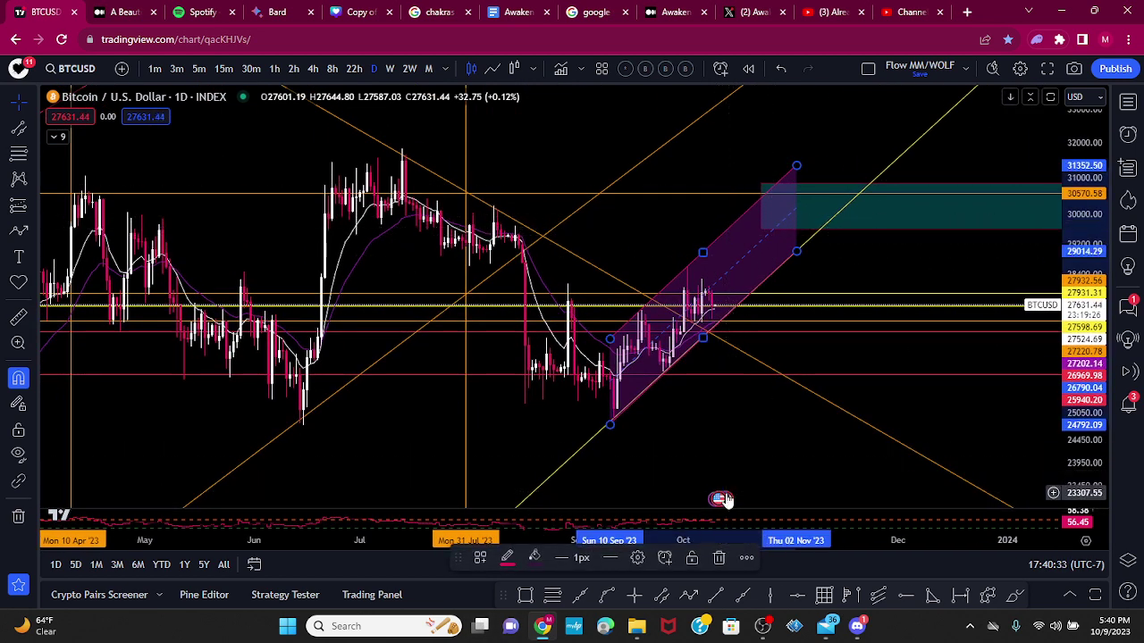
key(Delete)
- Draw a rectangle over the trading range from 13 August at 29264.29 to 18 October at 24867.11
click(525, 595)
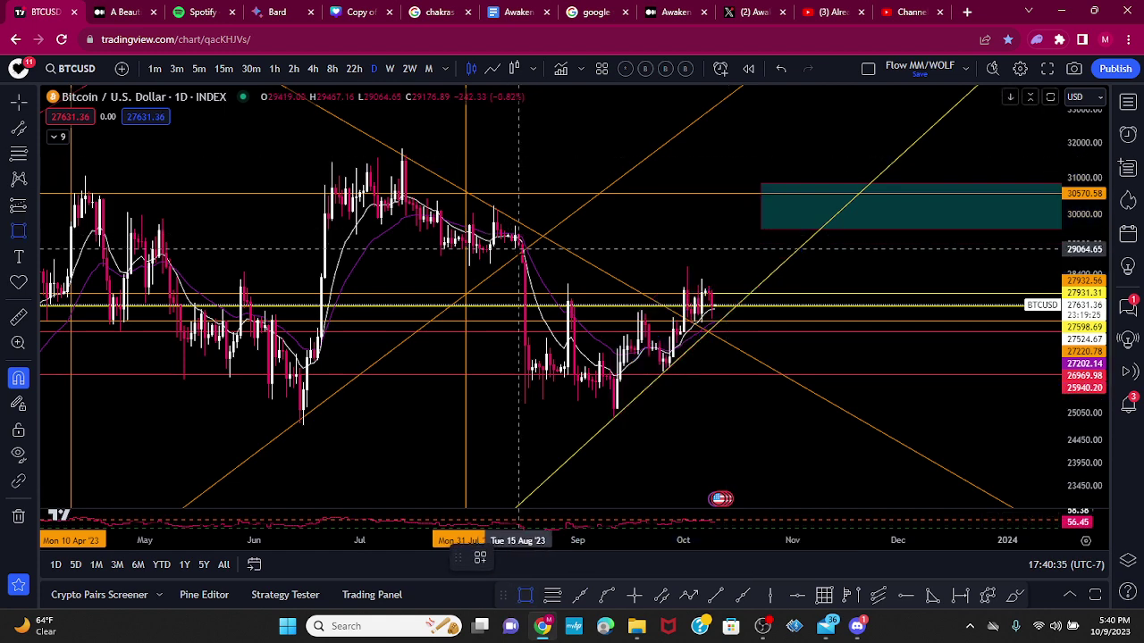
mouse_move(511, 241)
mouse_down()
mouse_move(777, 370)
mouse_move(743, 421)
mouse_up()
scroll(751, 460, up, 3)
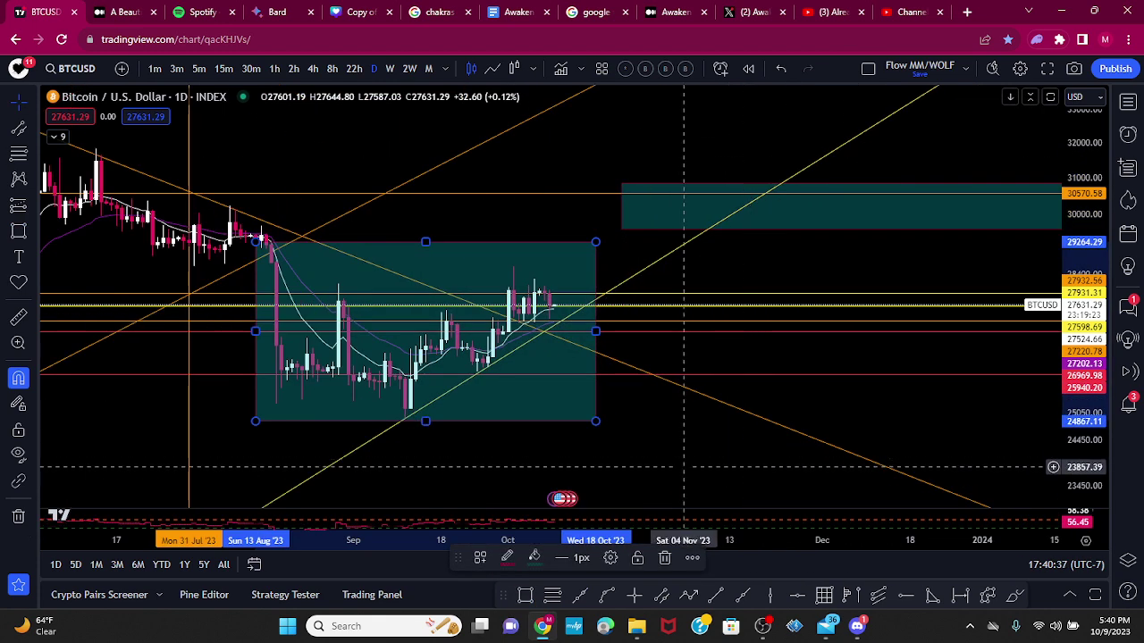
scroll(682, 467, down, 3)
drag(814, 459, 710, 466)
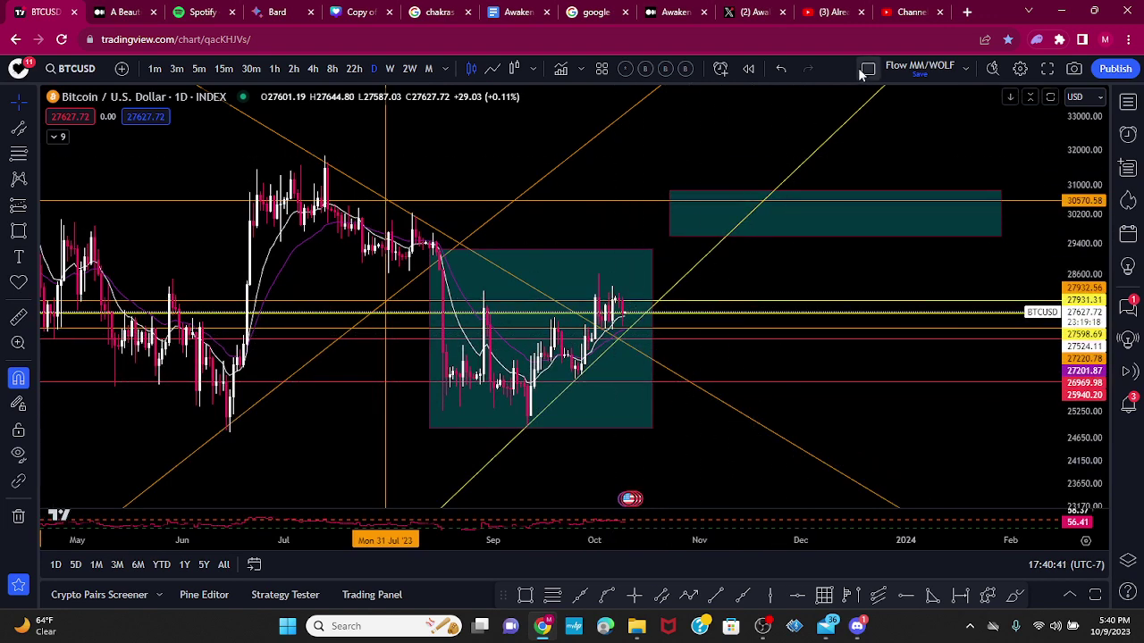
- Delete the rectangle covering the August to October trading range
click(774, 69)
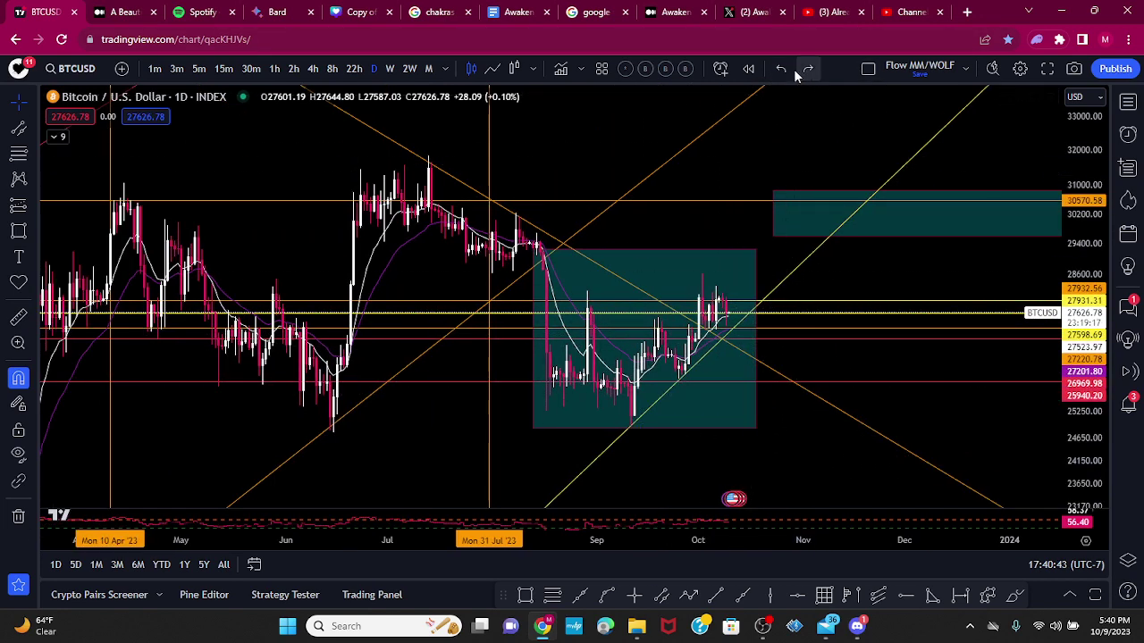
click(706, 254)
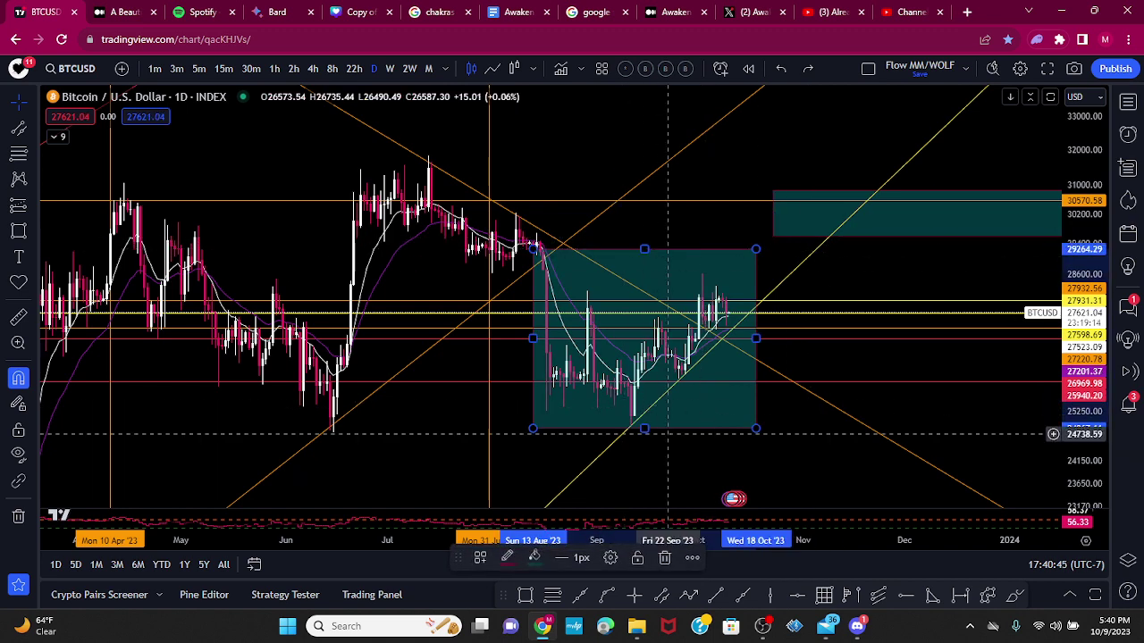
click(663, 558)
- Show the Higher High Lower Low - Live indicator and set its ZigZag period to 15
scroll(608, 414, up, 4)
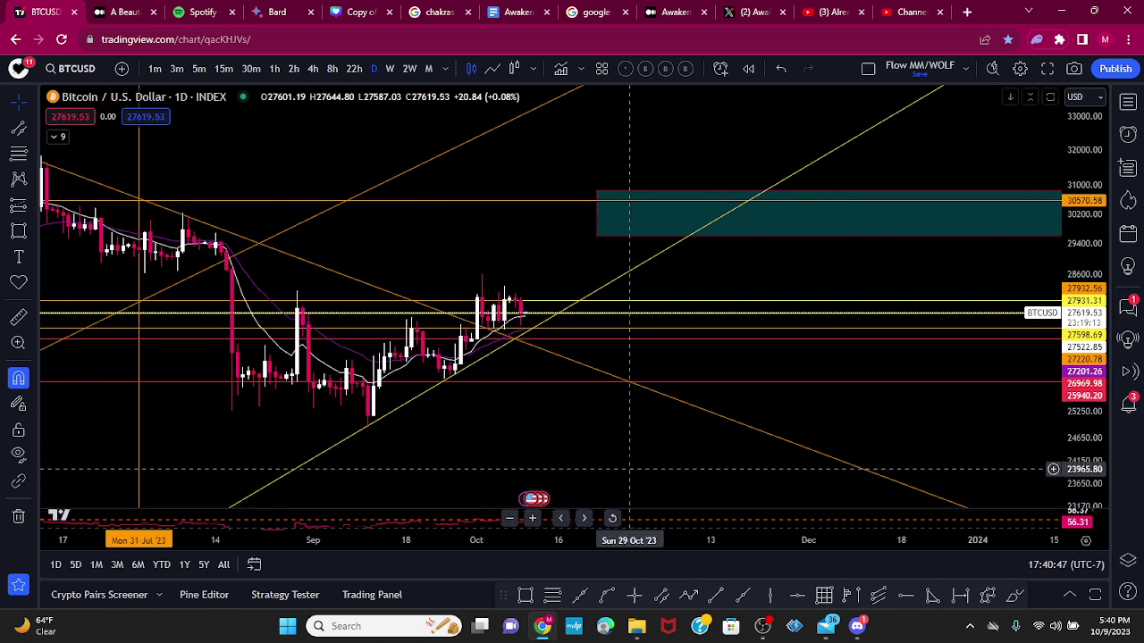
drag(608, 414, 650, 442)
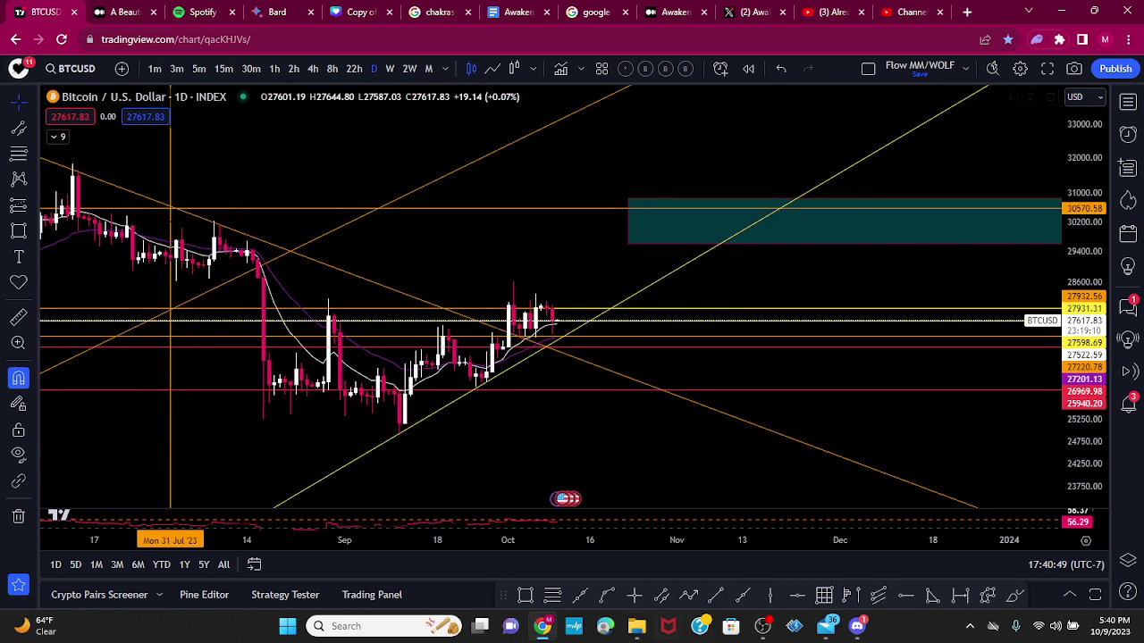
click(56, 136)
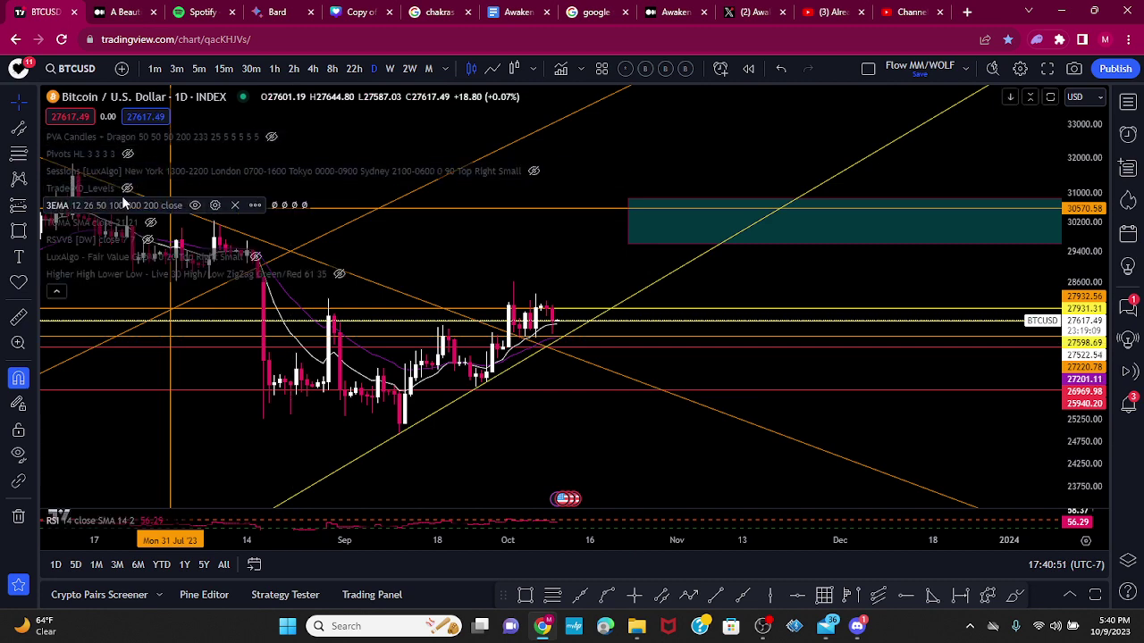
click(339, 274)
click(358, 274)
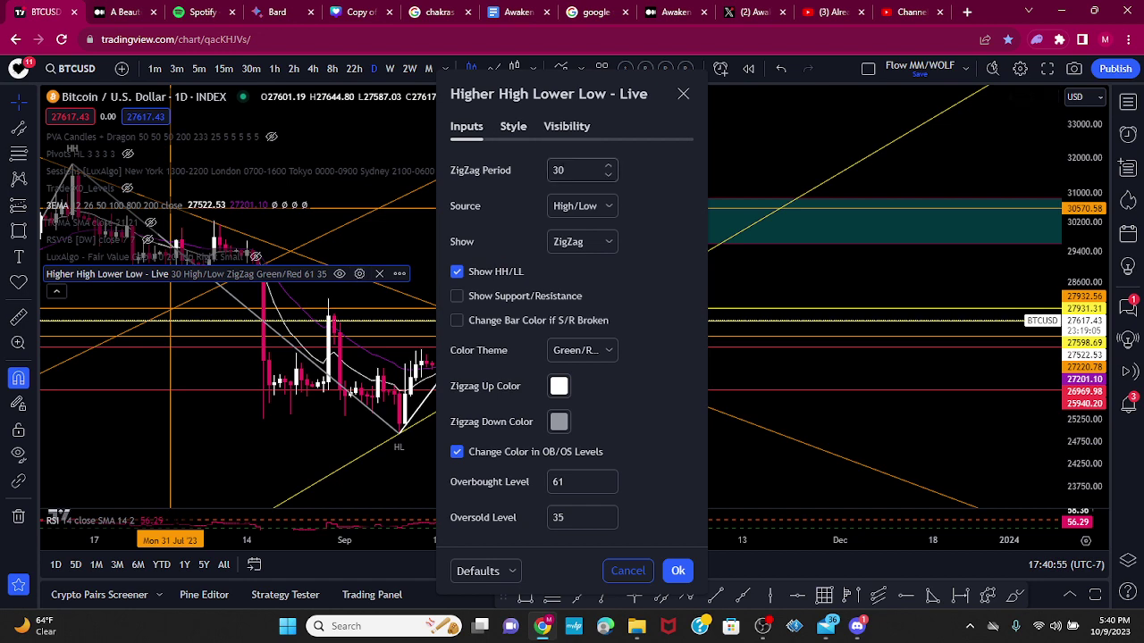
click(677, 571)
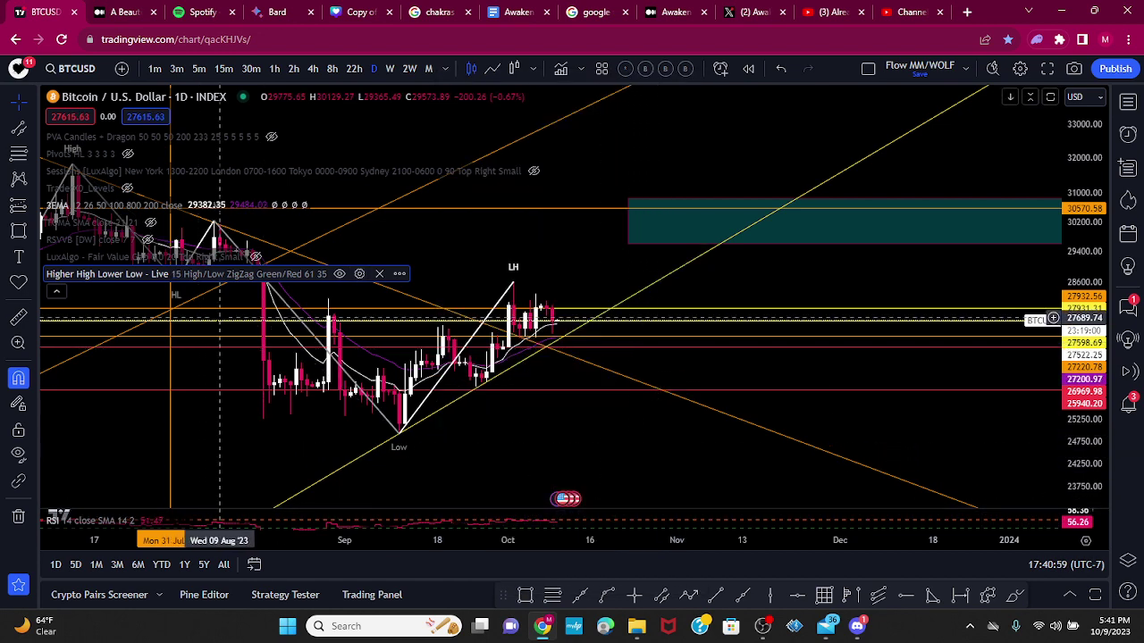
- Set the ZigZag period of the Higher High Lower Low - Live indicator to 9 and collapse the indicator list
scroll(219, 319, down, 3)
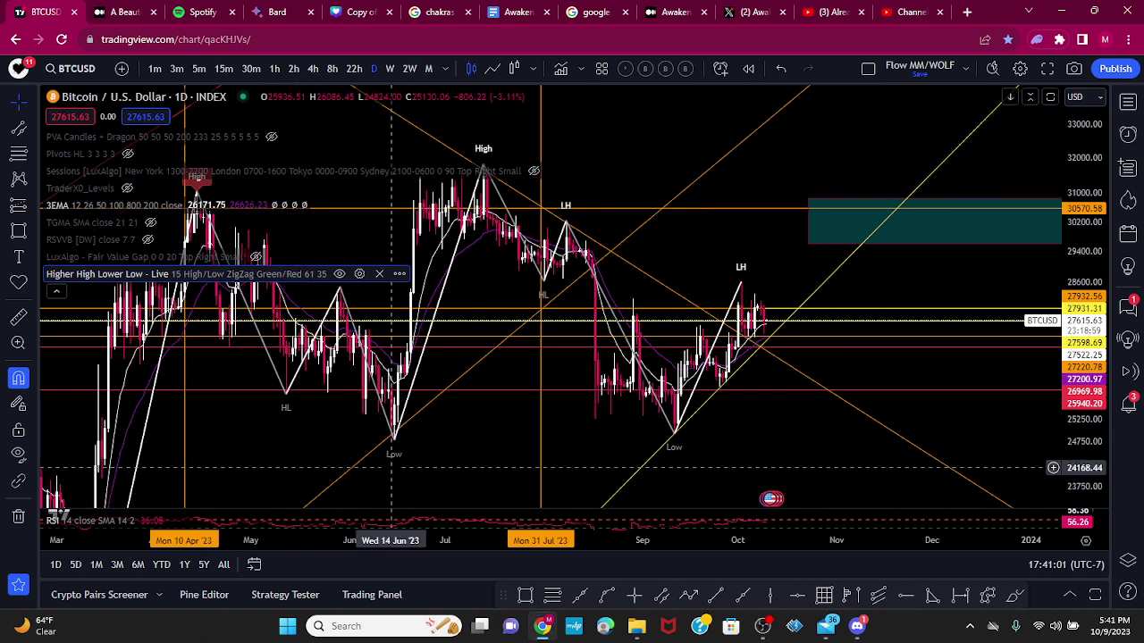
click(358, 275)
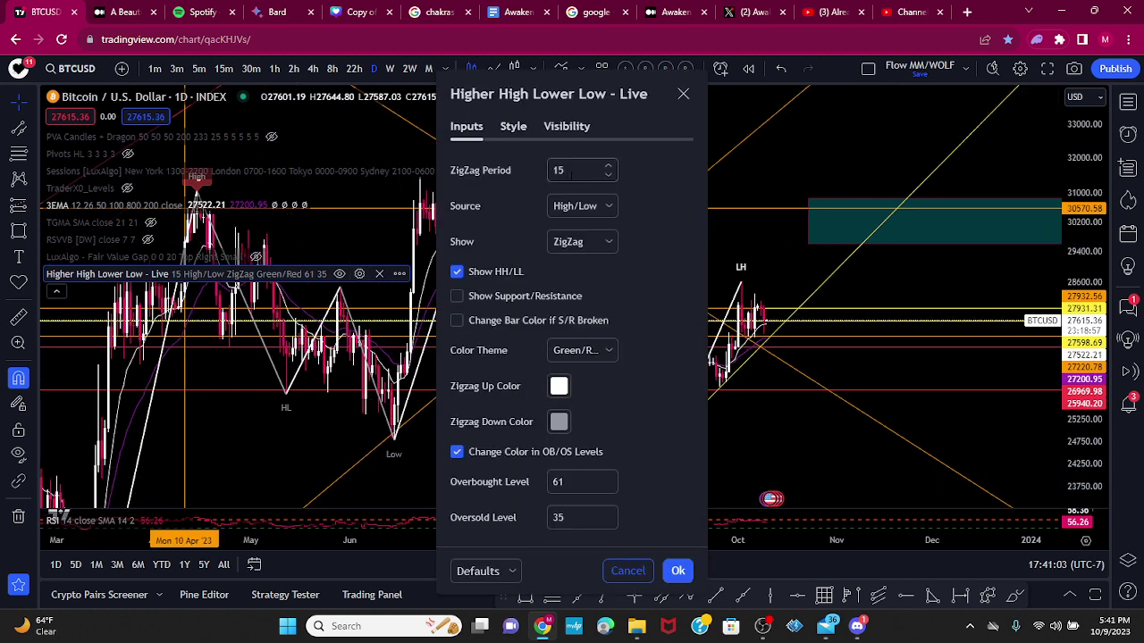
text(9)
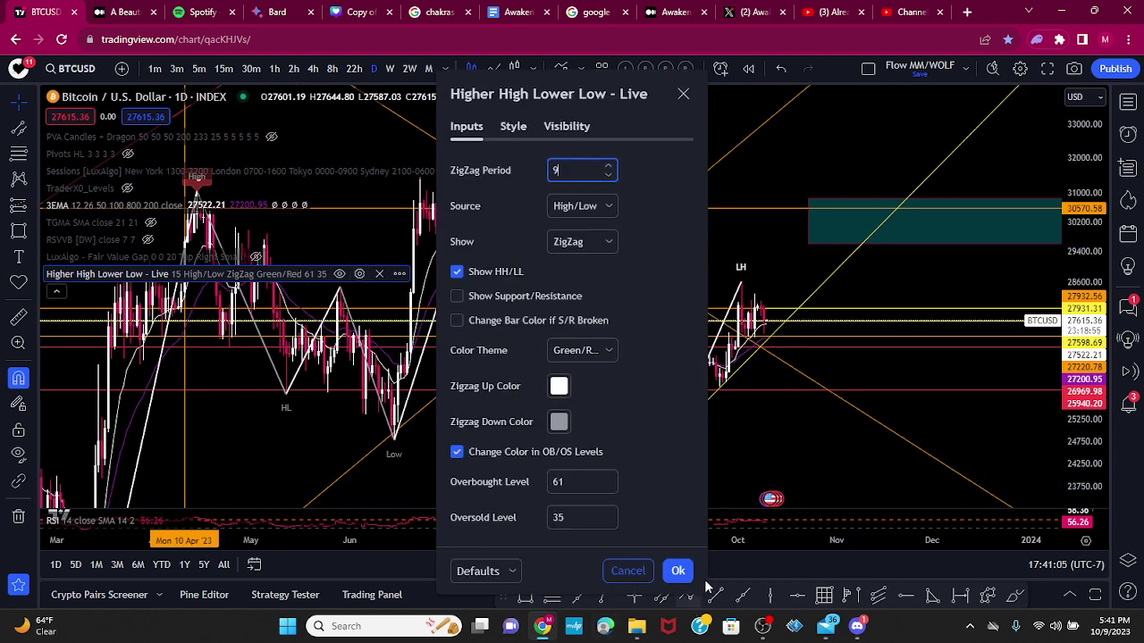
click(677, 571)
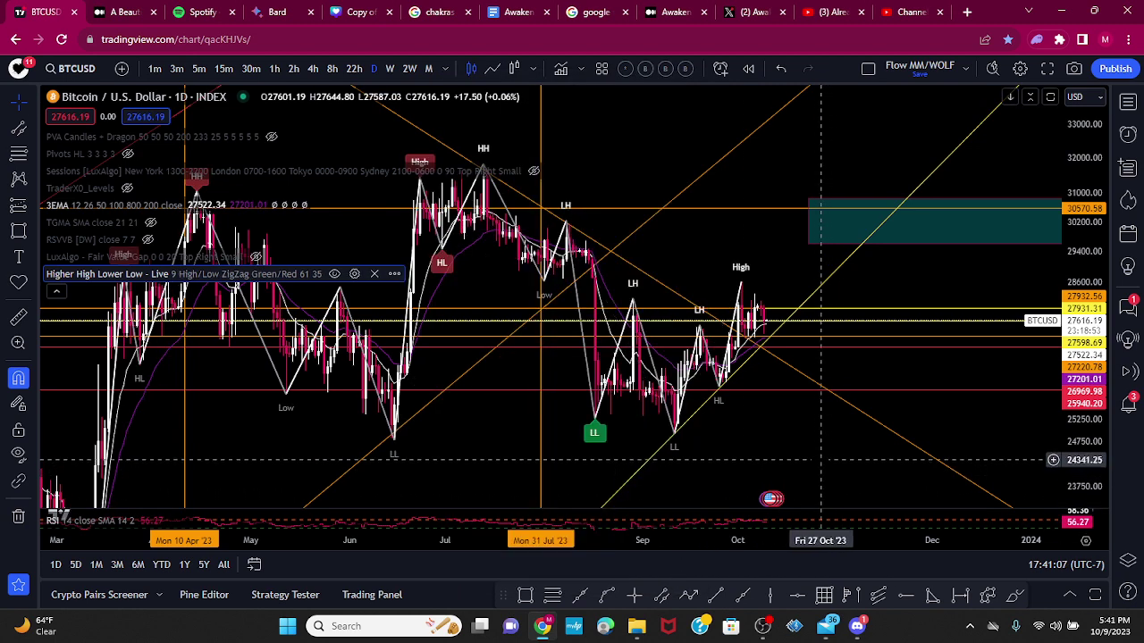
drag(785, 458, 843, 446)
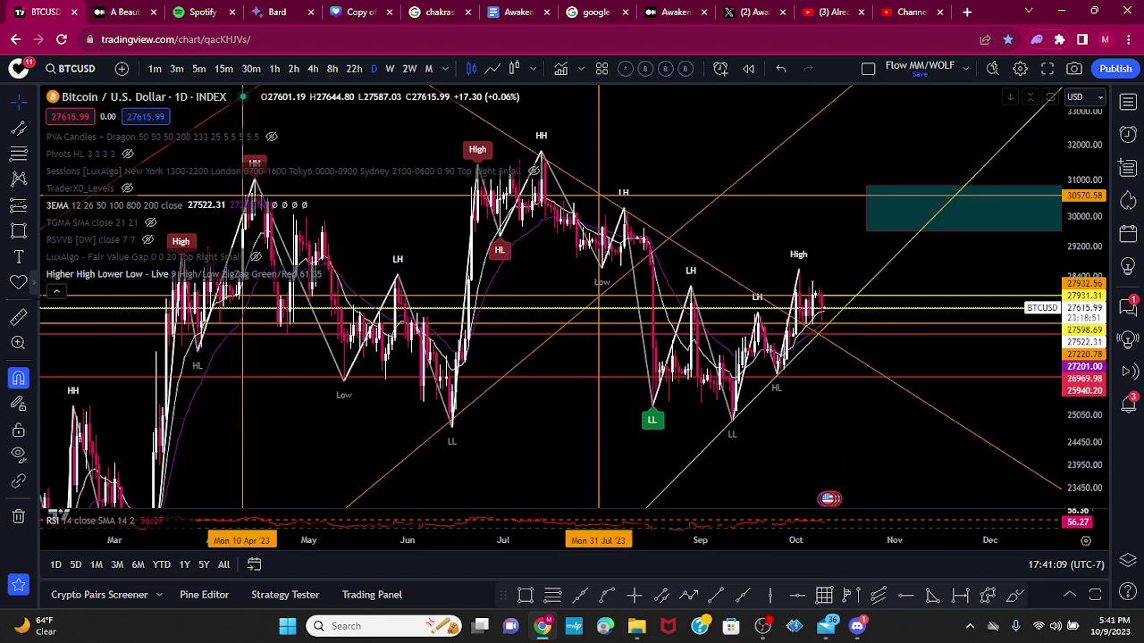
click(52, 291)
- Reduce the ZigZag period of the Higher High Lower Low - Live indicator to 3 and collapse the indicator list
scroll(965, 411, up, 4)
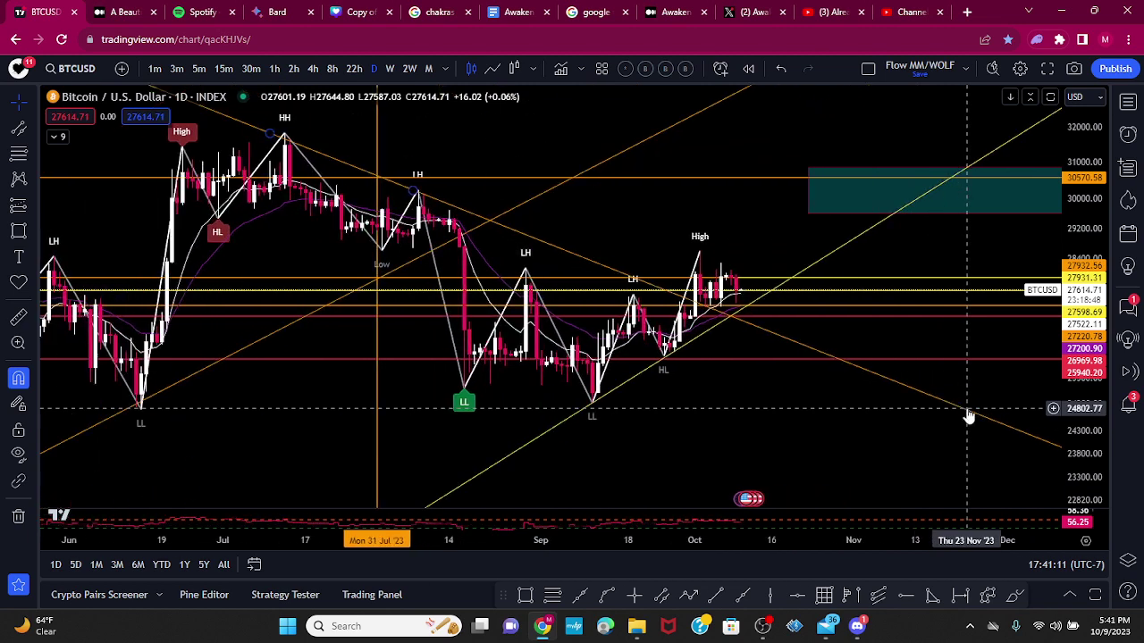
drag(880, 433, 821, 430)
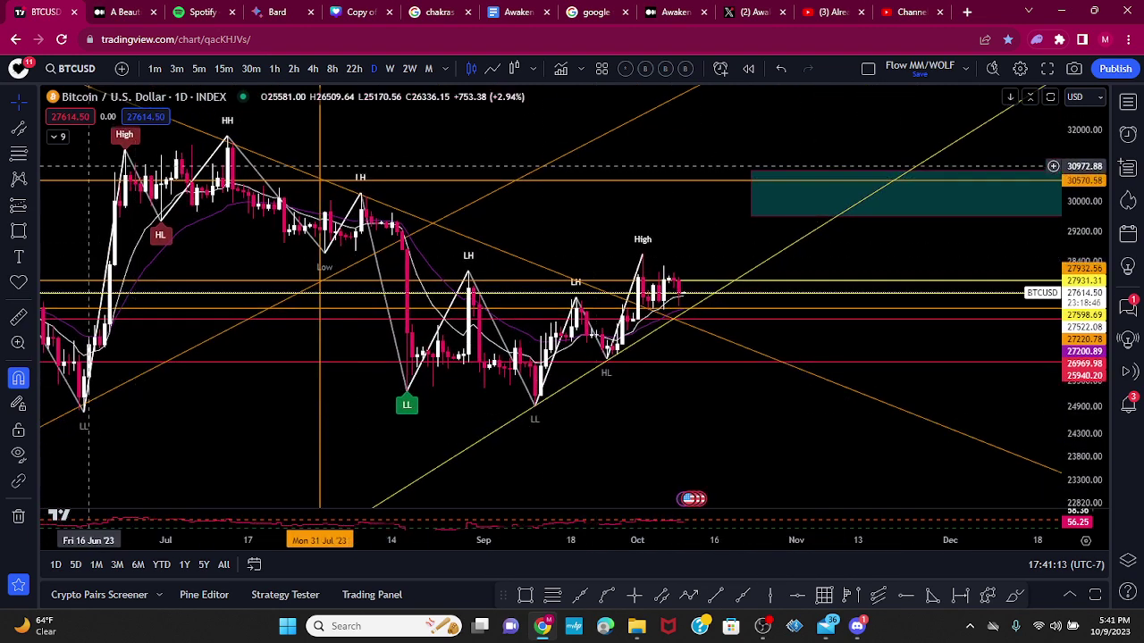
click(56, 136)
click(291, 136)
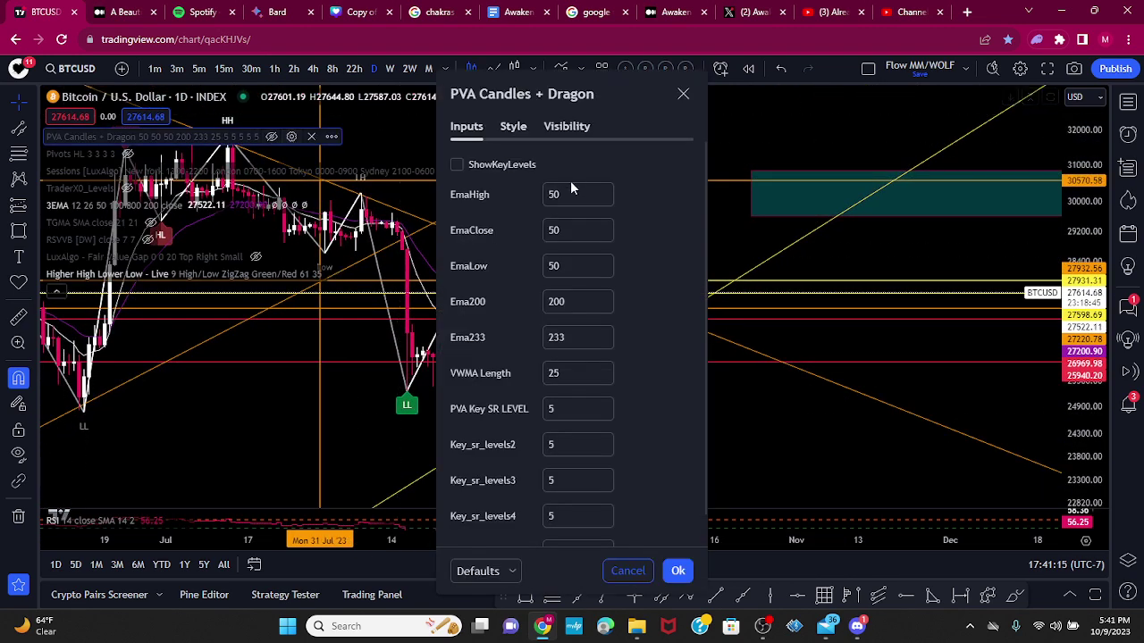
click(683, 93)
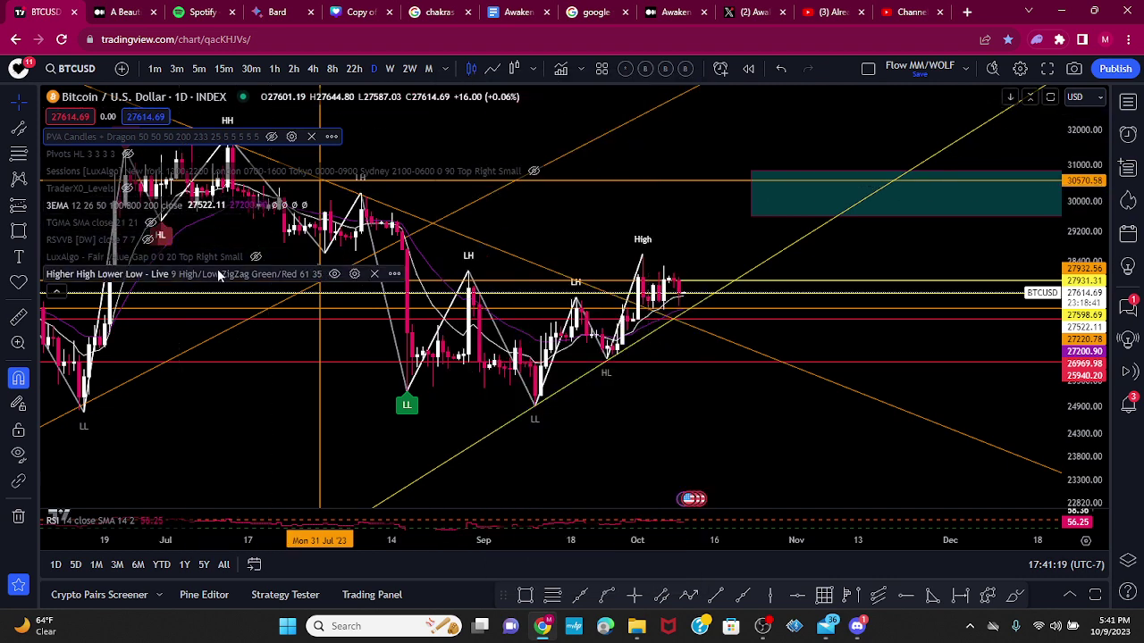
click(332, 274)
click(333, 275)
click(353, 273)
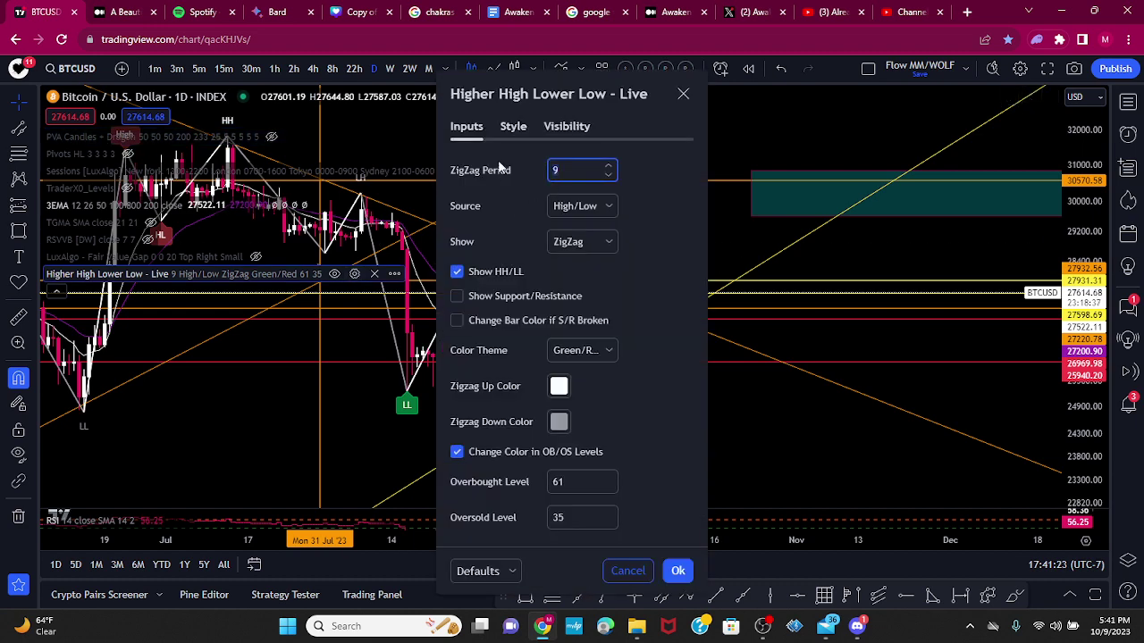
click(678, 572)
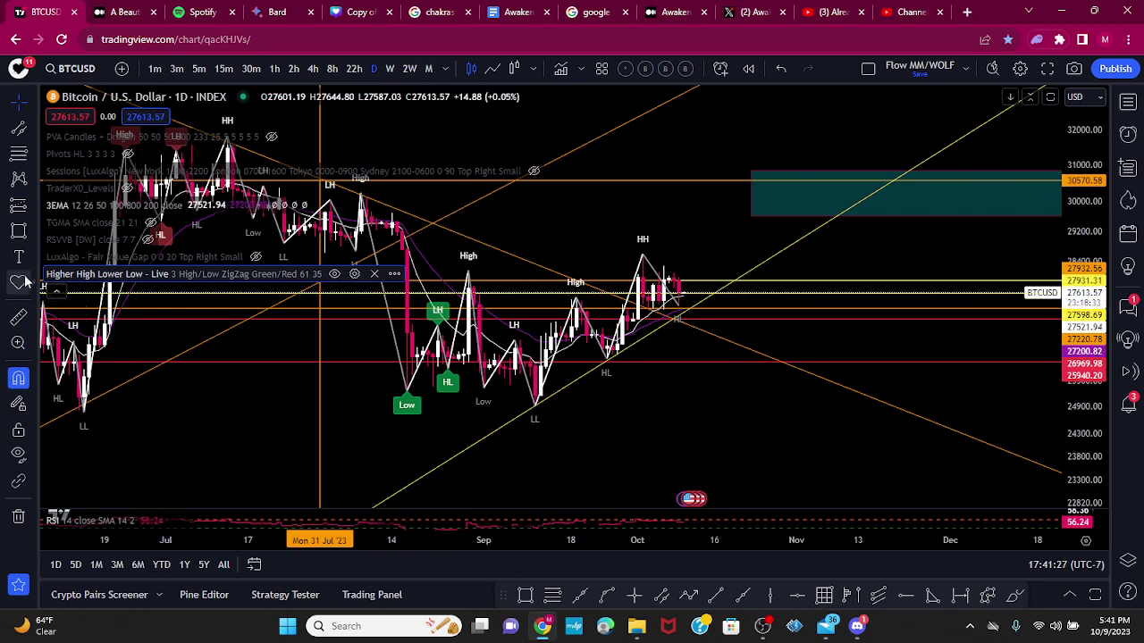
click(56, 290)
- Draw a green curve from 1 August at 26582.62 to 21 October at 29086.86, bent down through the 11 September low
mouse_move(776, 435)
mouse_down()
mouse_move(965, 482)
mouse_move(981, 436)
mouse_move(762, 426)
mouse_up()
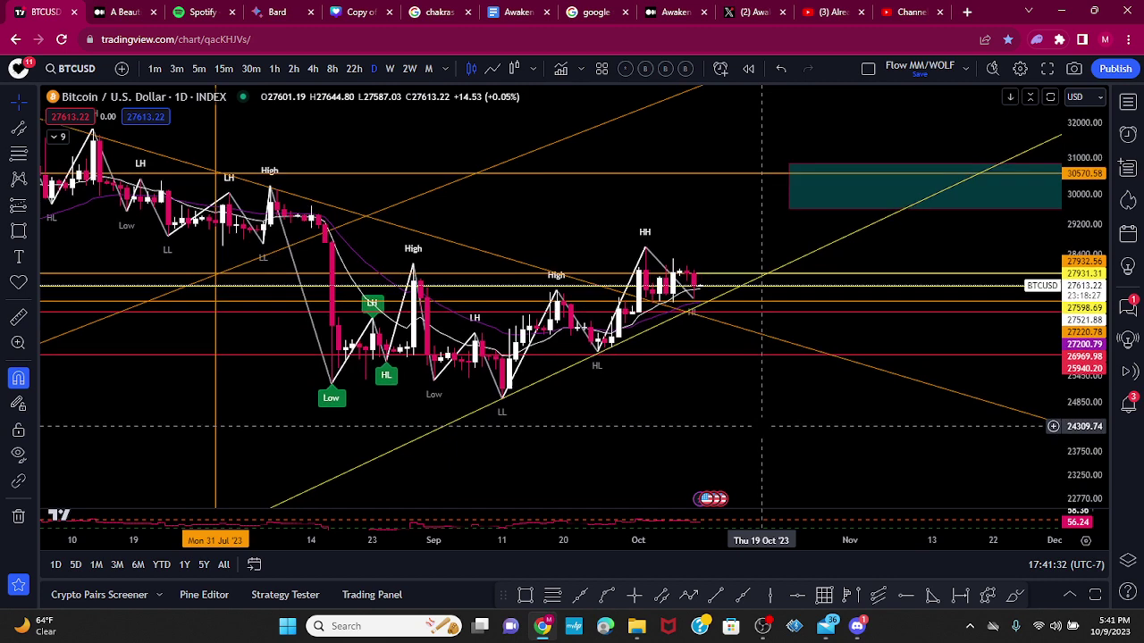
click(607, 596)
click(236, 320)
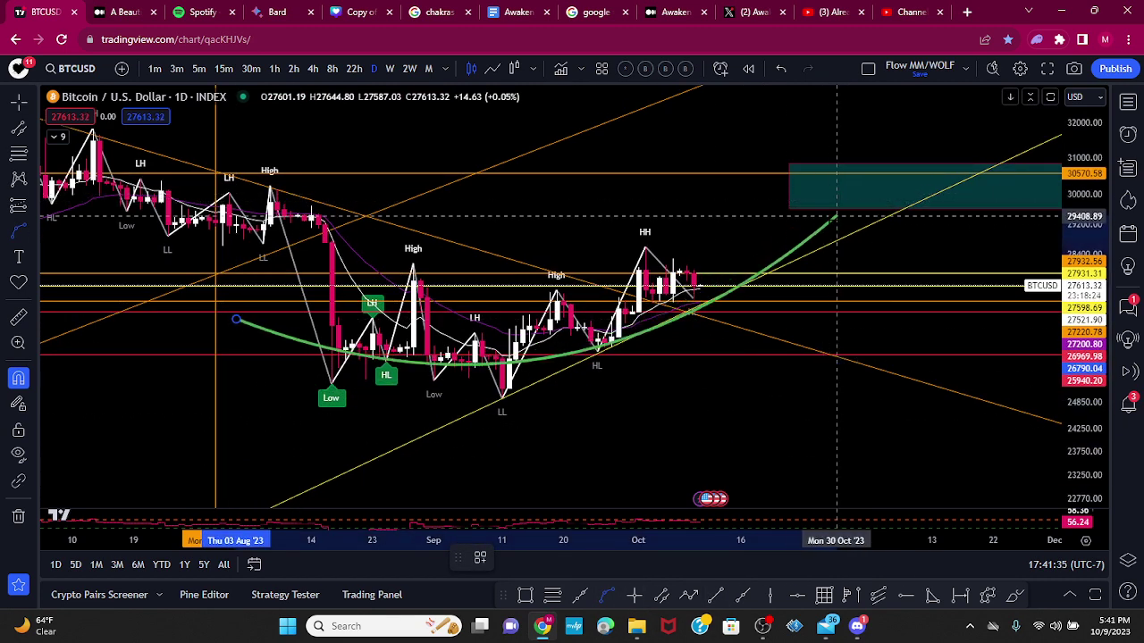
click(774, 229)
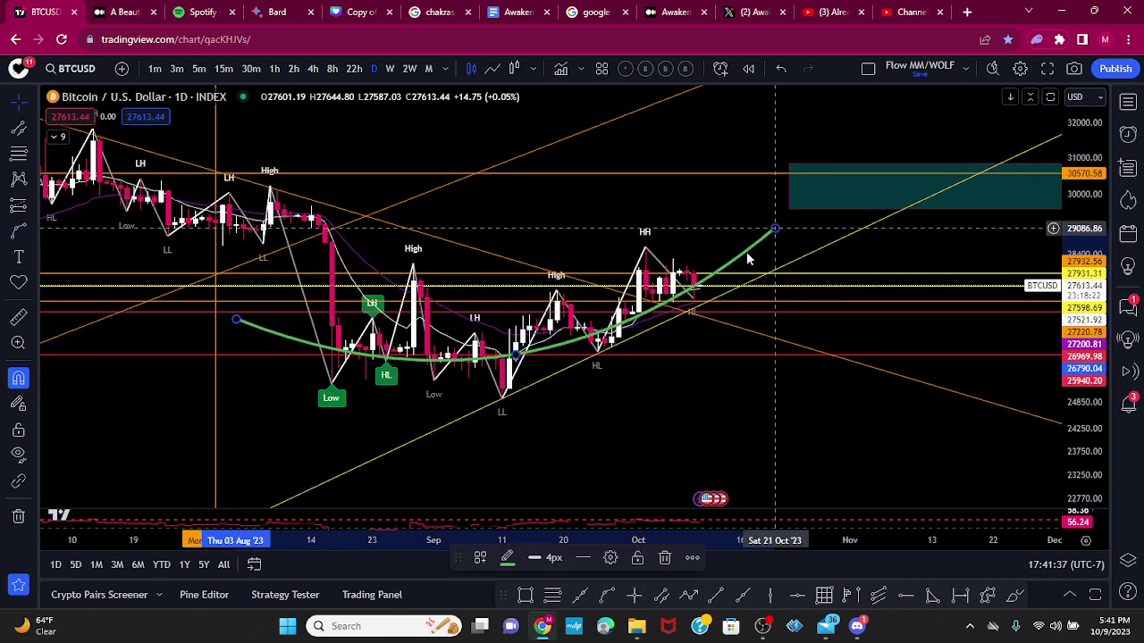
drag(516, 354, 502, 401)
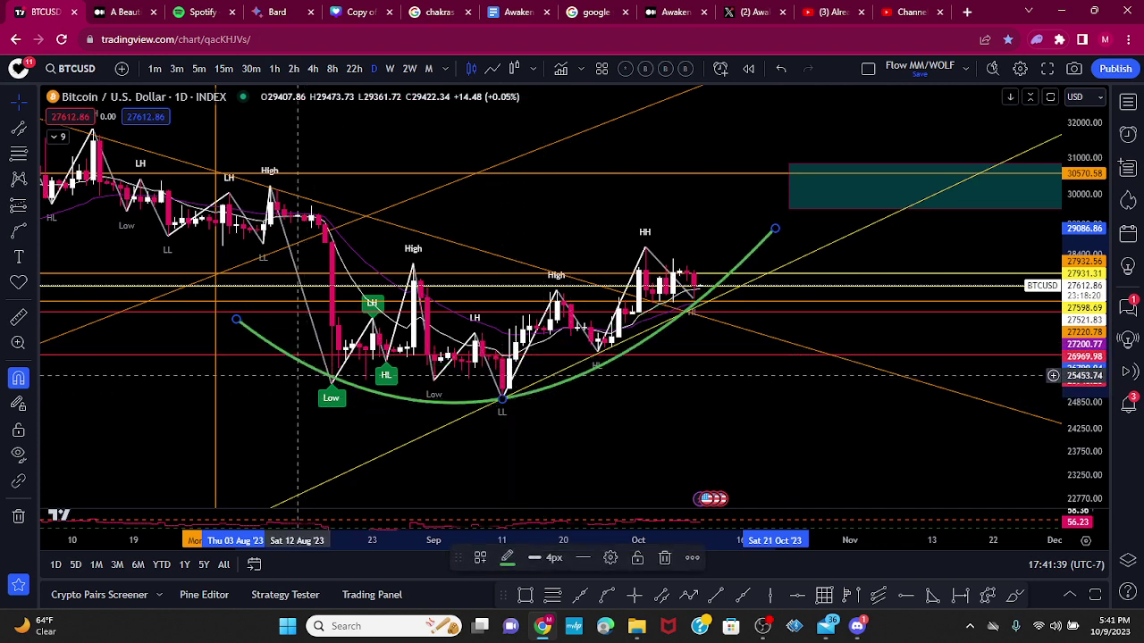
mouse_move(235, 321)
mouse_down()
mouse_move(230, 339)
mouse_move(222, 329)
mouse_up()
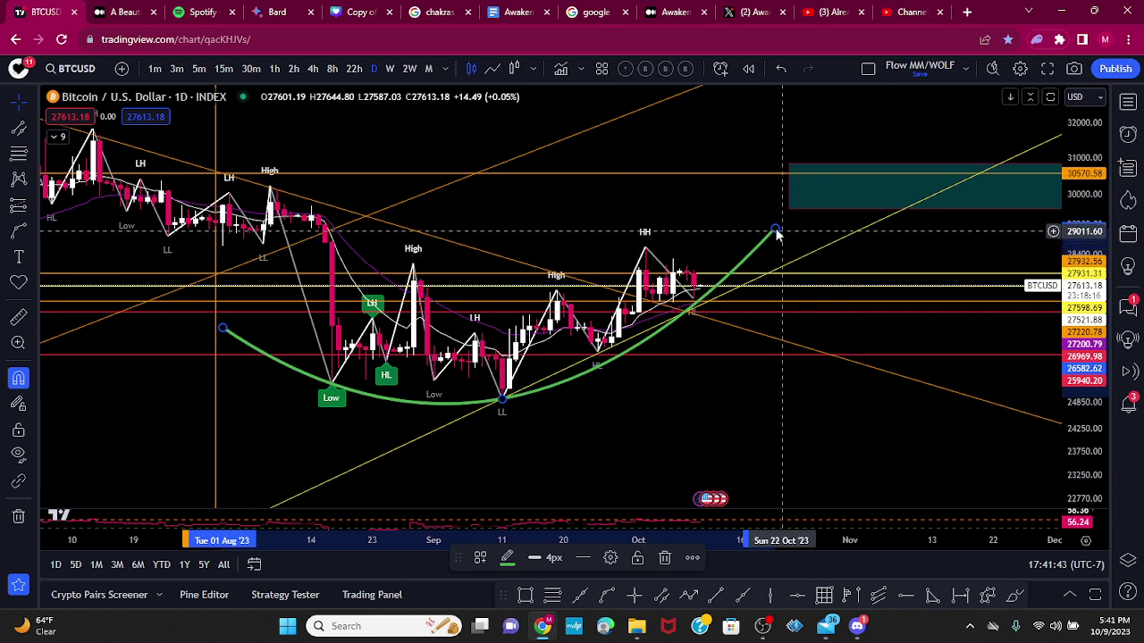
- Extend the green curve's end into the teal target zone at 30 October, 29947.09, and recolour the curve yellow
drag(776, 231, 837, 202)
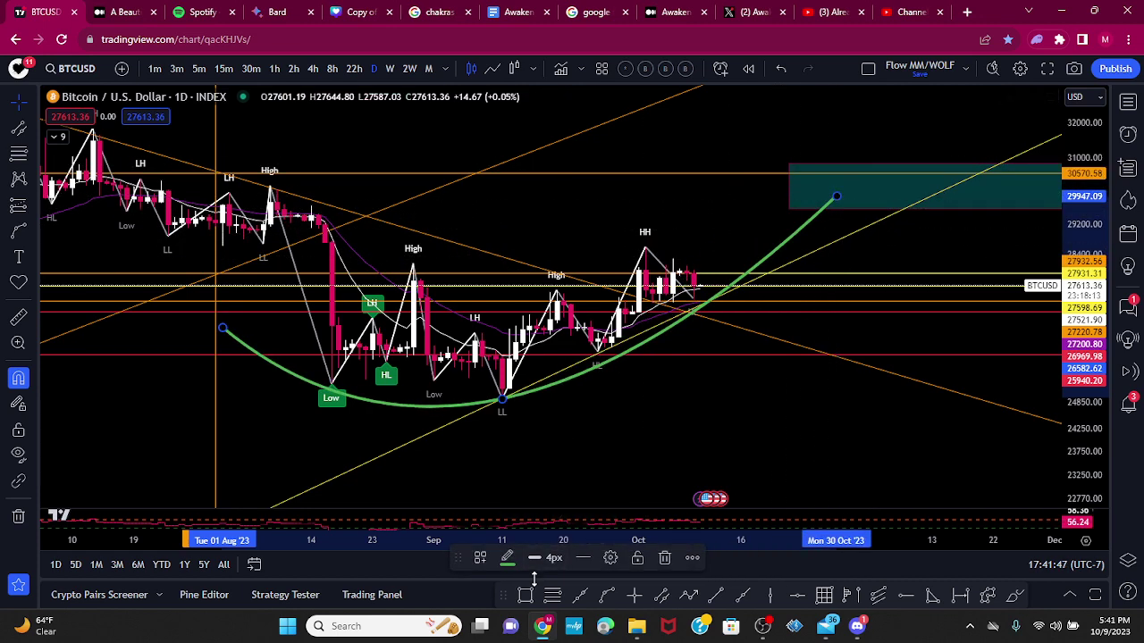
click(511, 561)
click(541, 415)
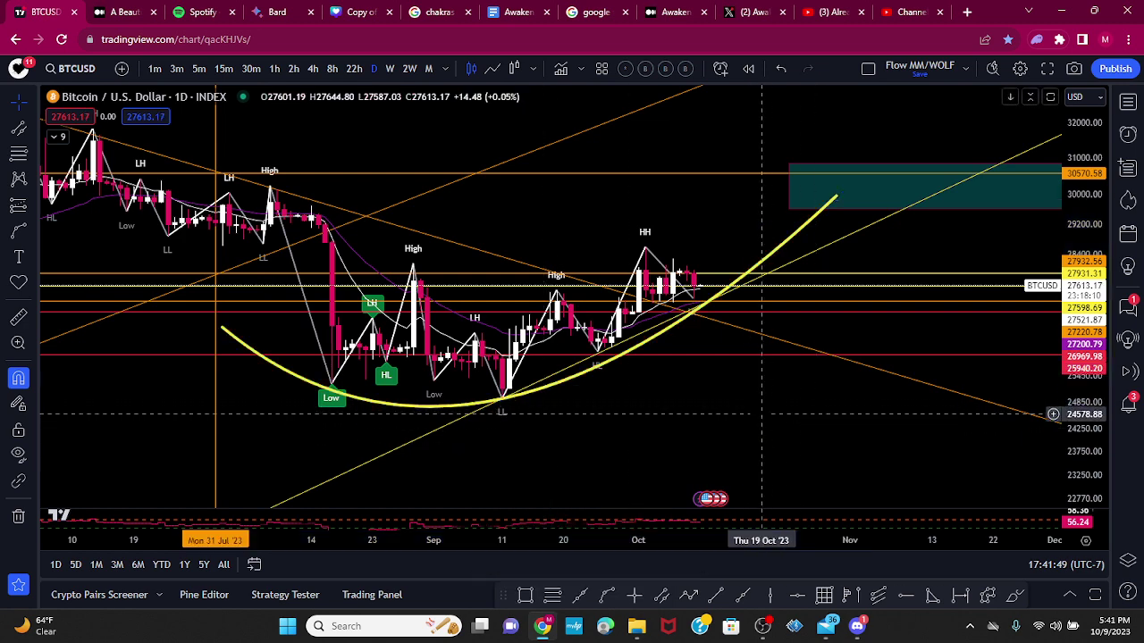
- Draw an extended yellow line through the 29 August high at 28167.47 and the 2 October high at 28597.22
scroll(758, 414, down, 5)
scroll(757, 414, up, 2)
scroll(758, 413, up, 1)
drag(893, 454, 797, 468)
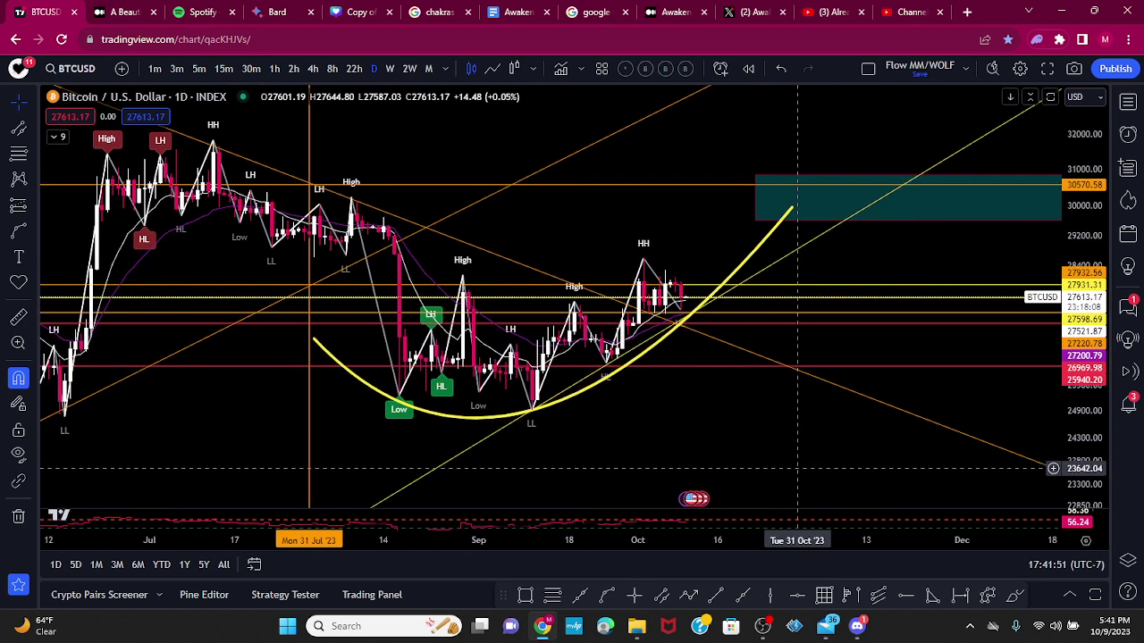
click(578, 597)
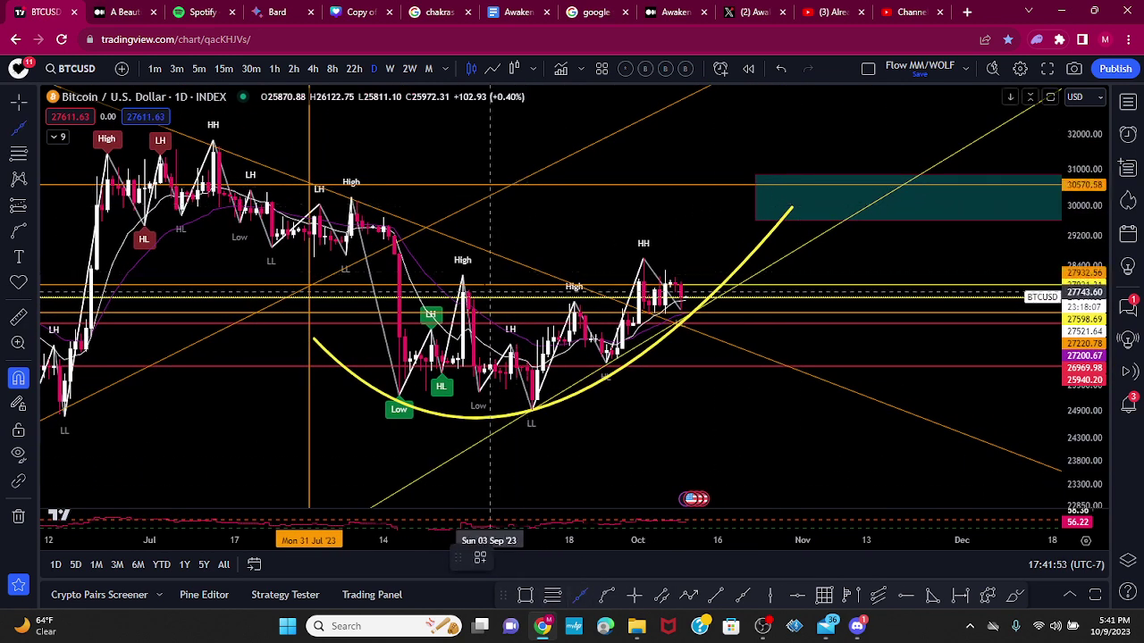
click(461, 277)
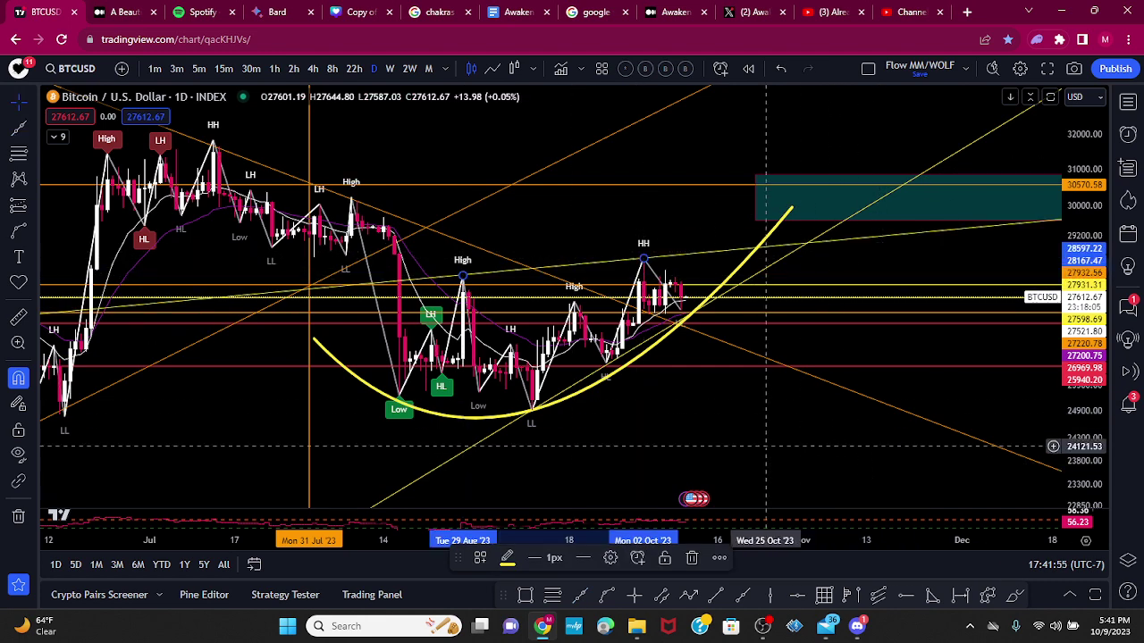
key(Escape)
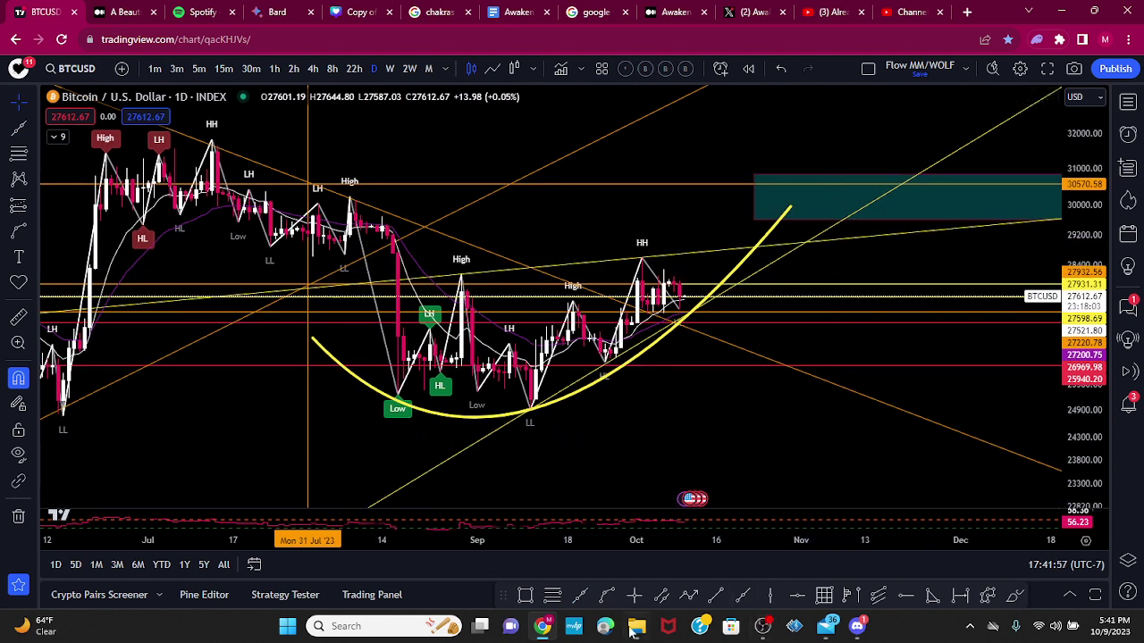
- Draw a purple triangle from 4 August at 27851.62 to 20 August at 23187.09, closing where the two yellow trend lines cross
click(932, 596)
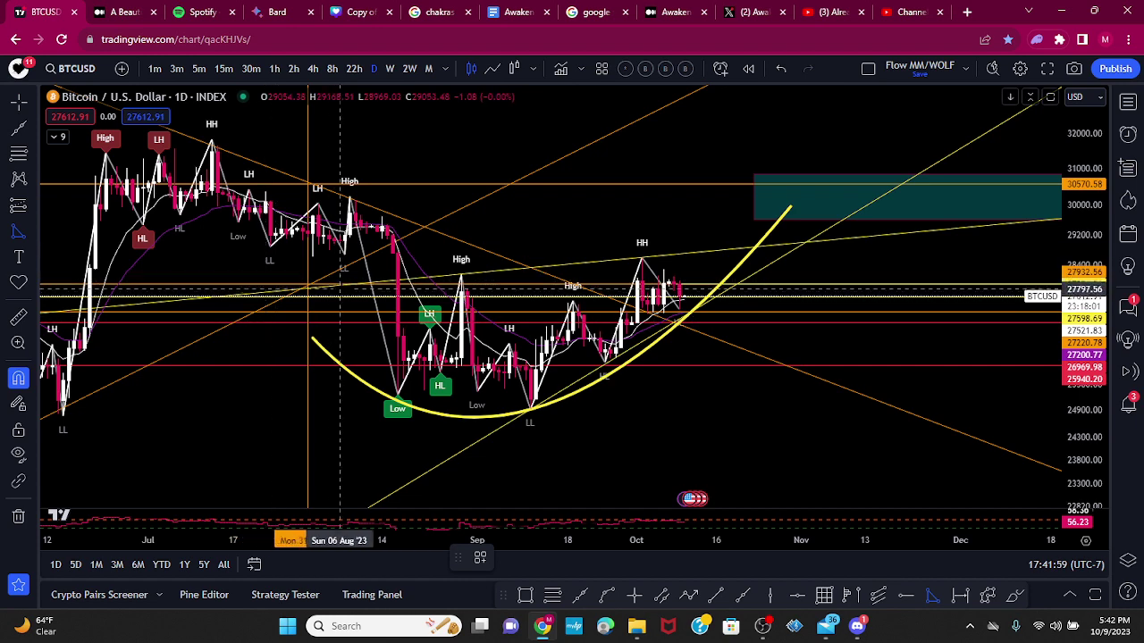
click(330, 286)
click(414, 489)
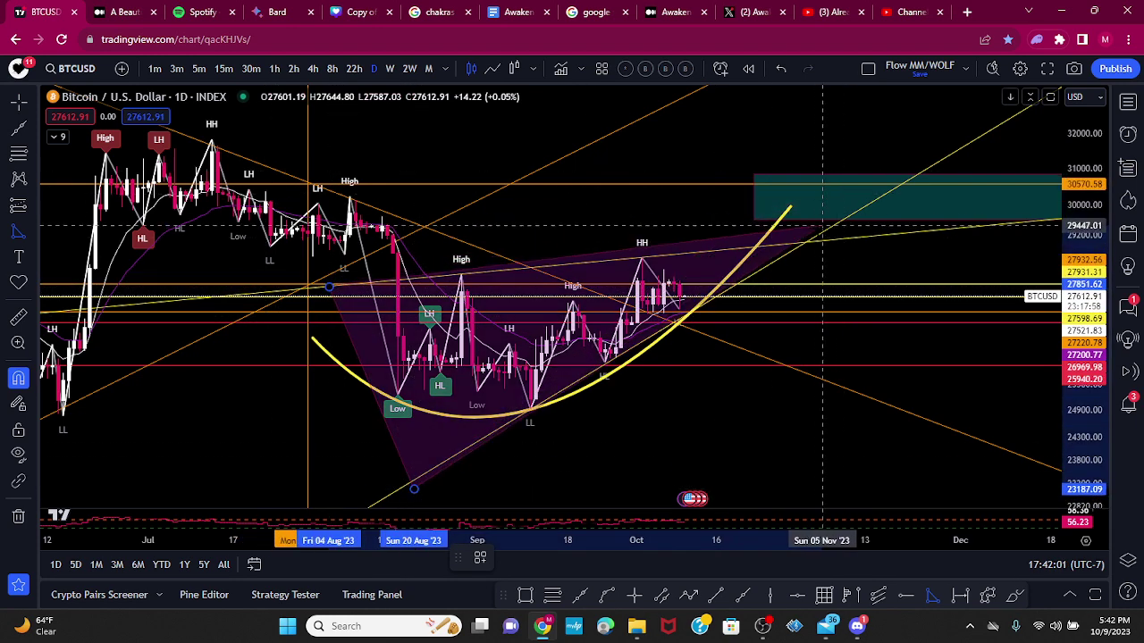
click(807, 241)
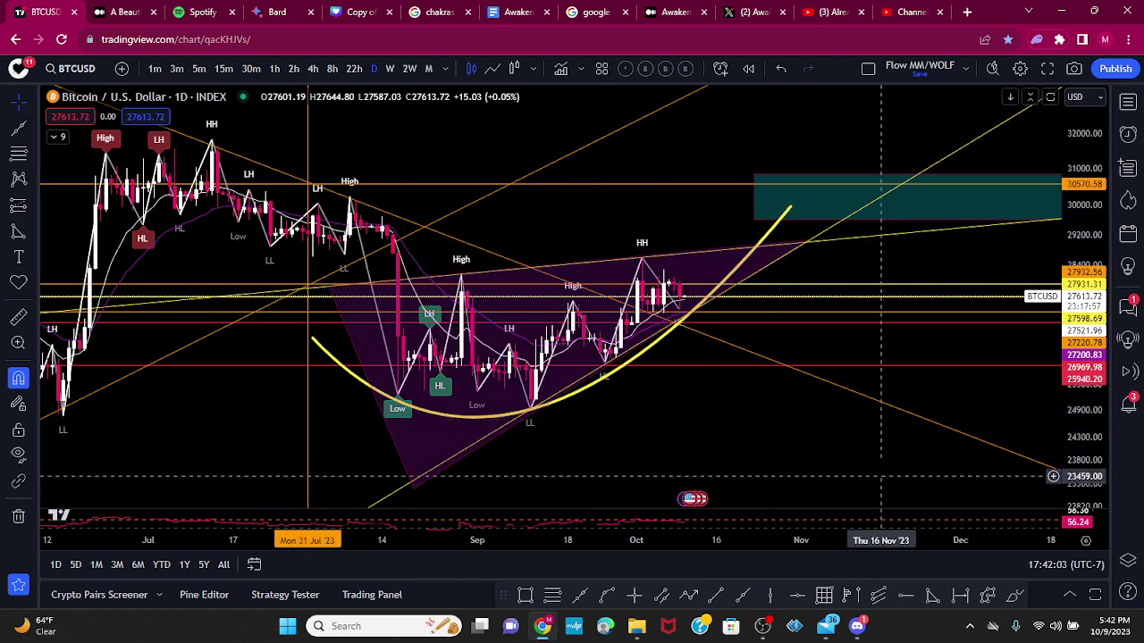
drag(830, 430, 819, 426)
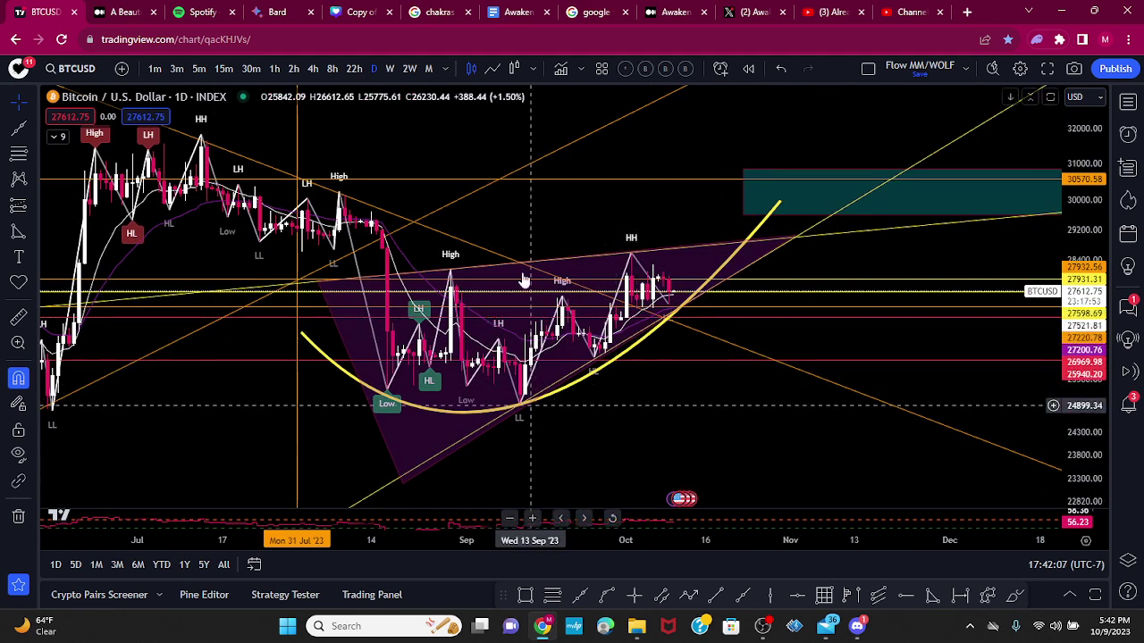
- Change the chart style to a line and hide the Higher High Lower Low - Live indicator, leaving the indicator list collapsed
click(491, 68)
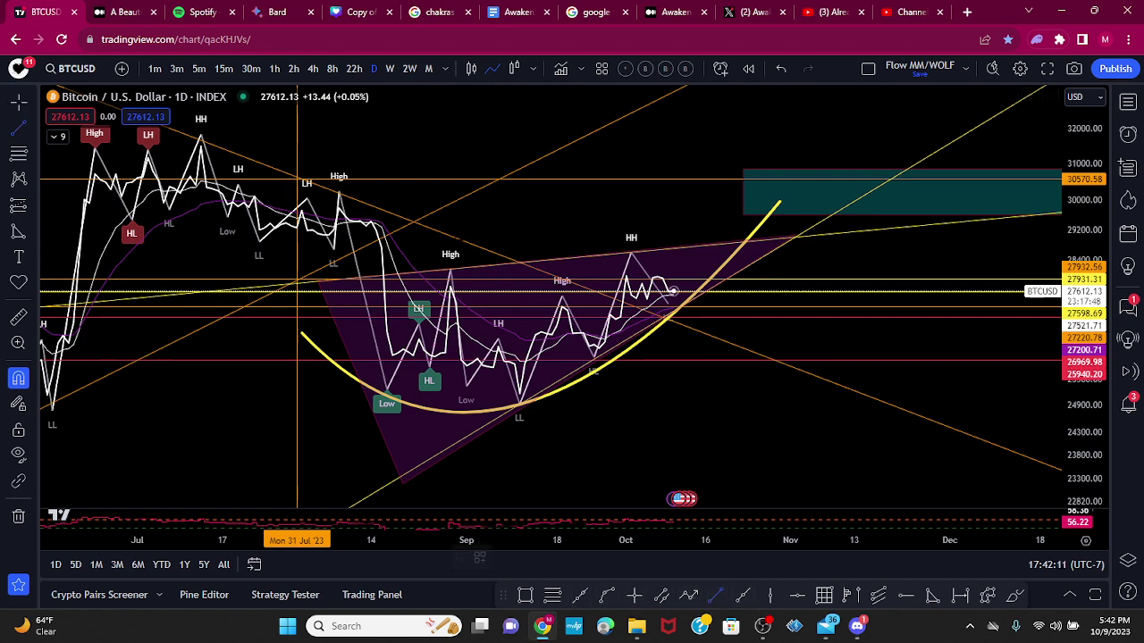
click(56, 136)
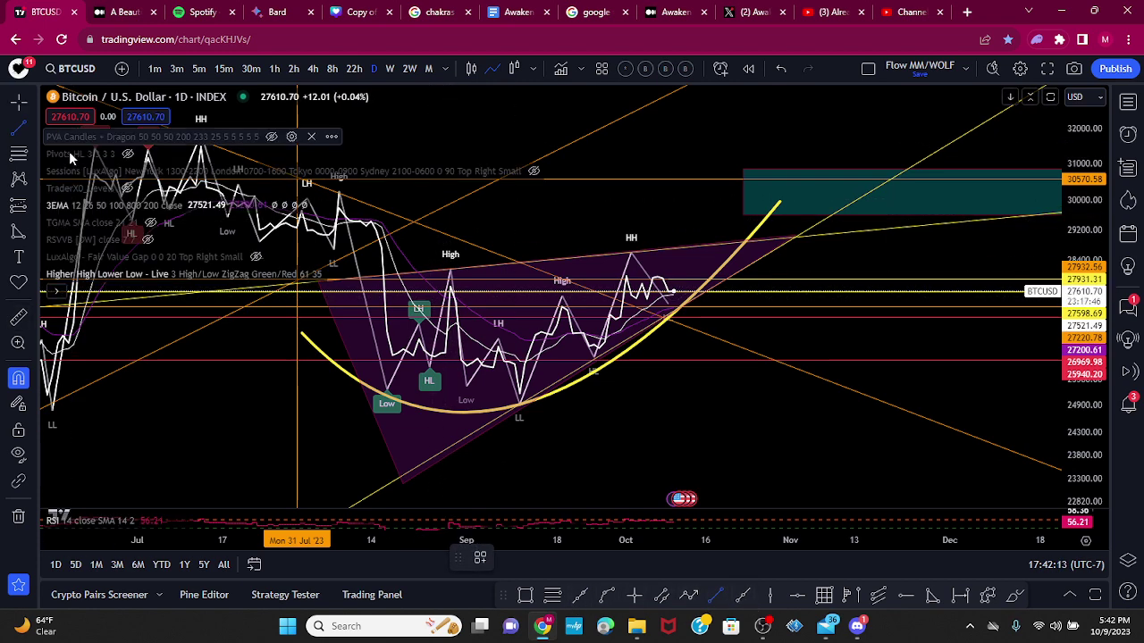
click(332, 273)
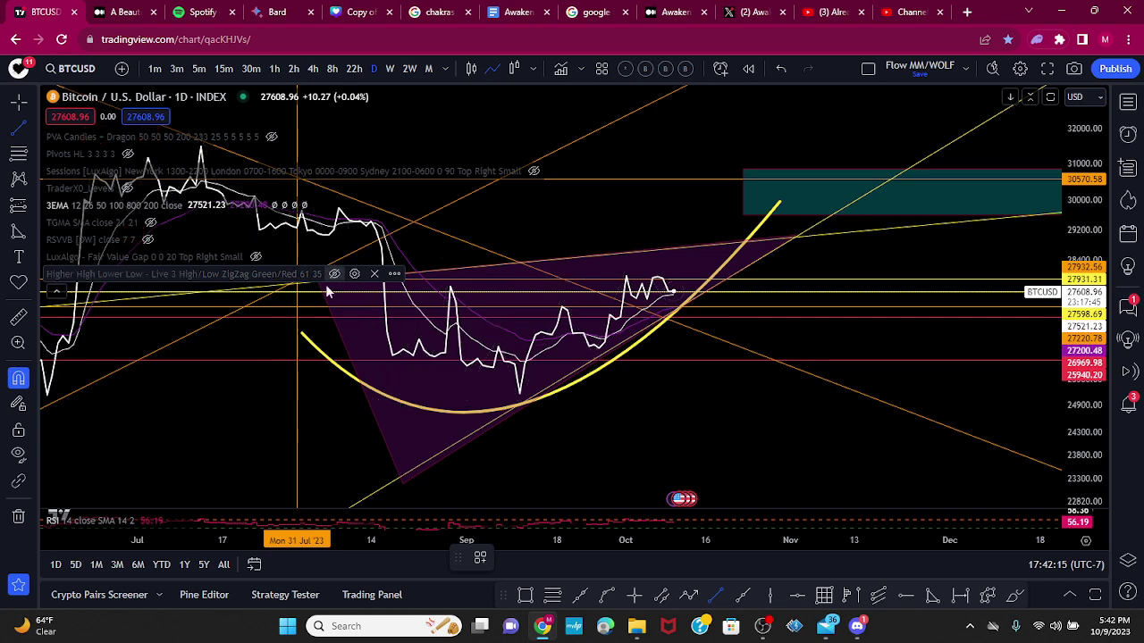
click(55, 294)
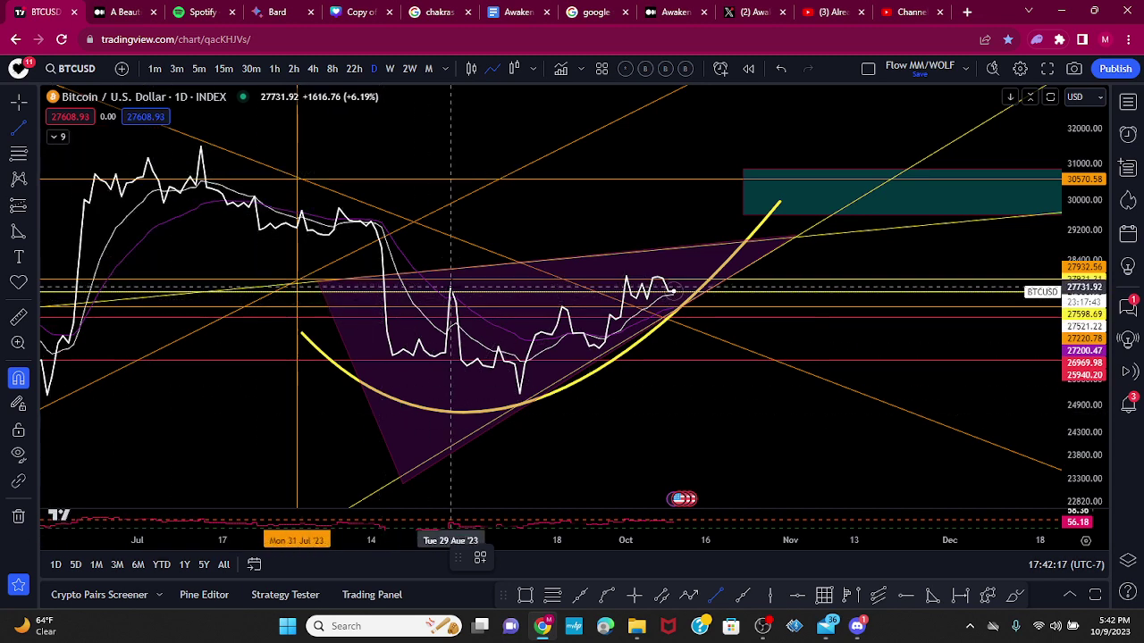
- Draw a yellow neckline above the highs ending 17 October at 28159.99, with its start extended back to early August at 27564.49
click(445, 286)
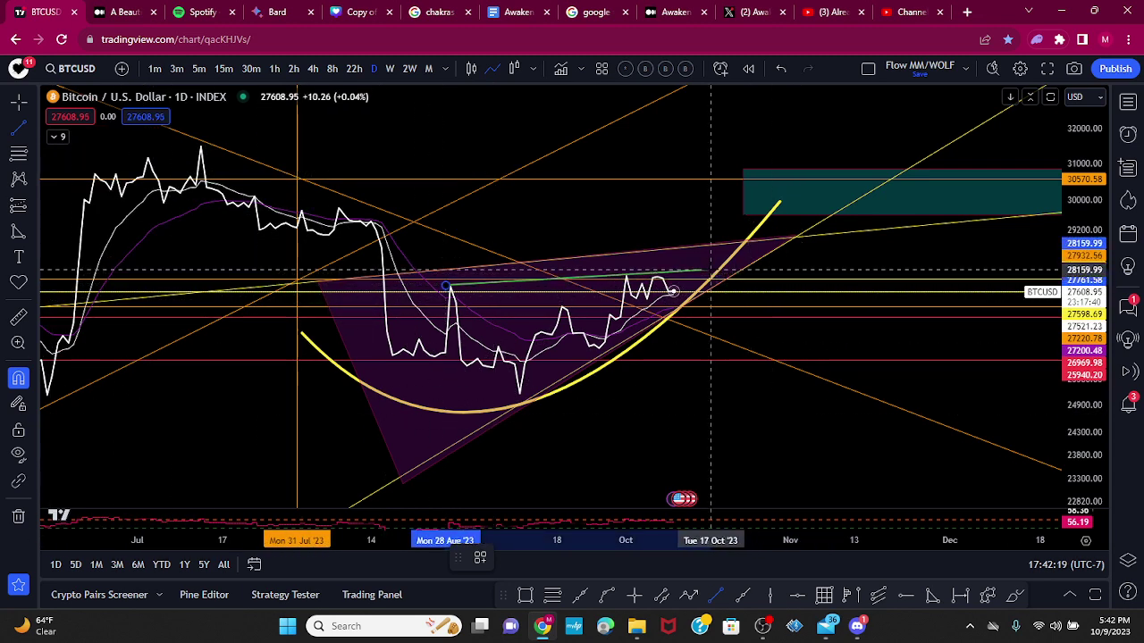
click(711, 269)
click(499, 558)
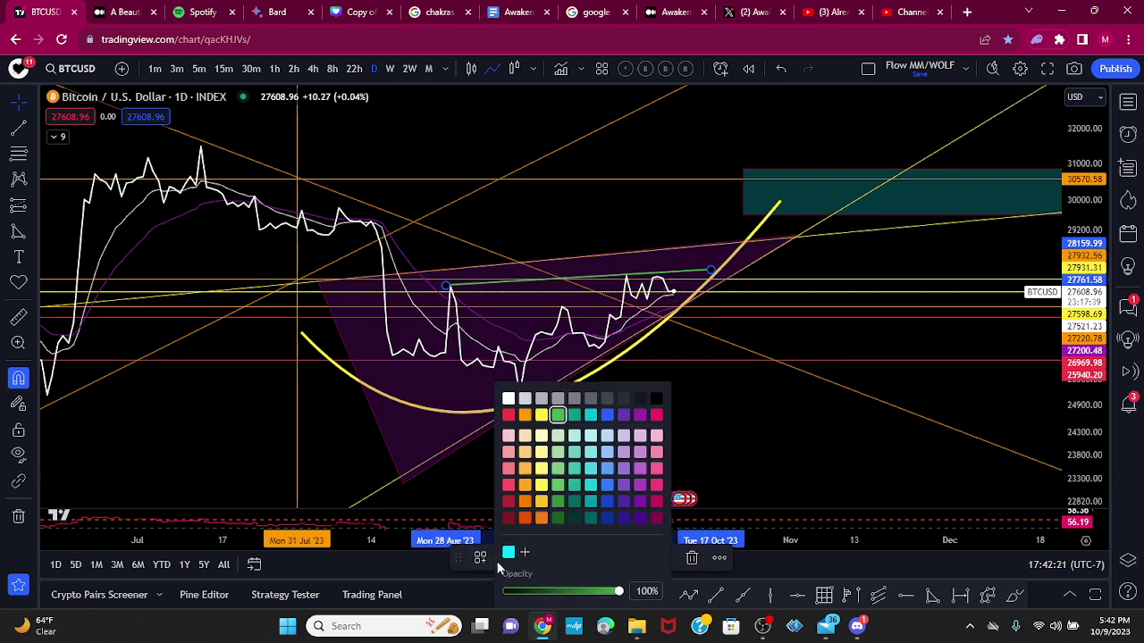
click(541, 415)
drag(445, 287, 329, 297)
click(325, 294)
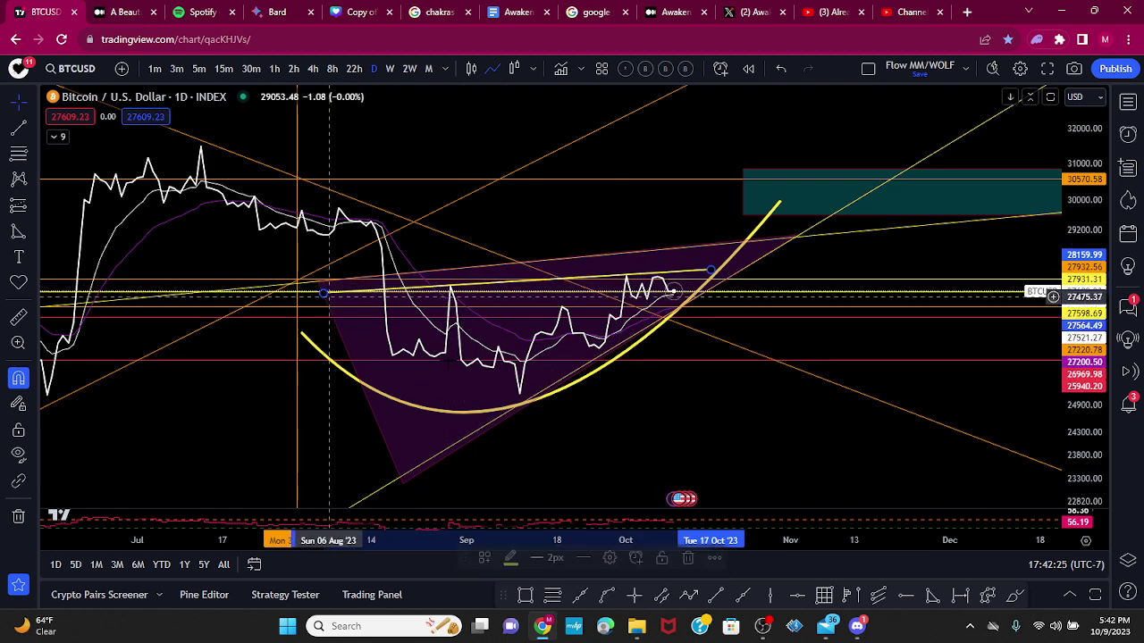
- Draw a near-vertical line from the neckline at 27851.62 to the 11 September low, and move it to early October, spanning 27444.90 to 30376.87
click(716, 598)
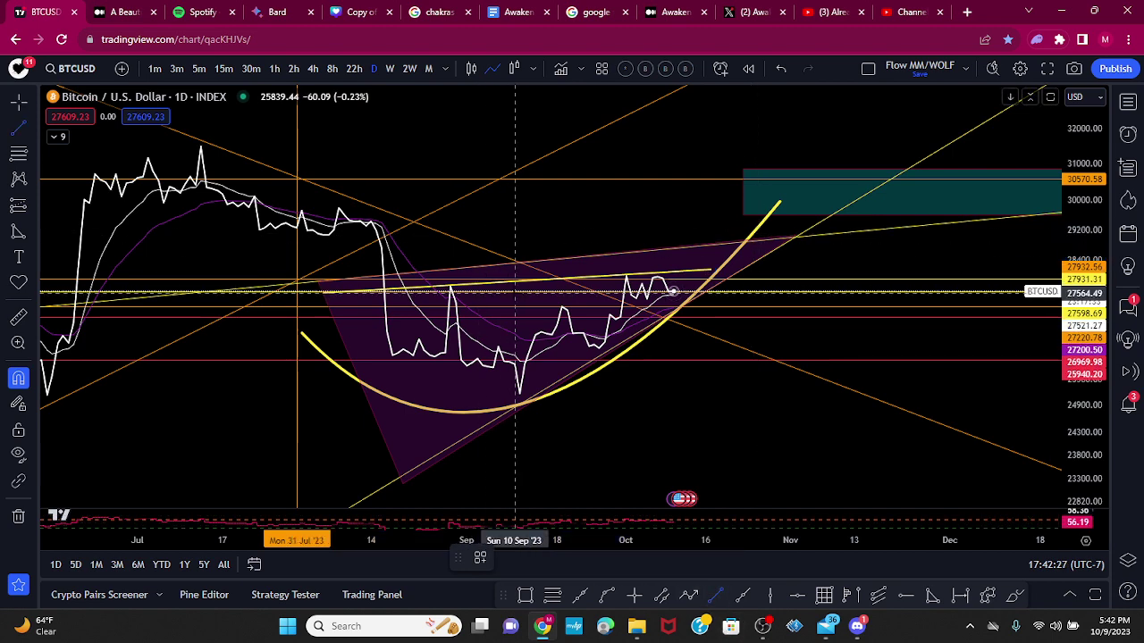
click(515, 283)
click(520, 394)
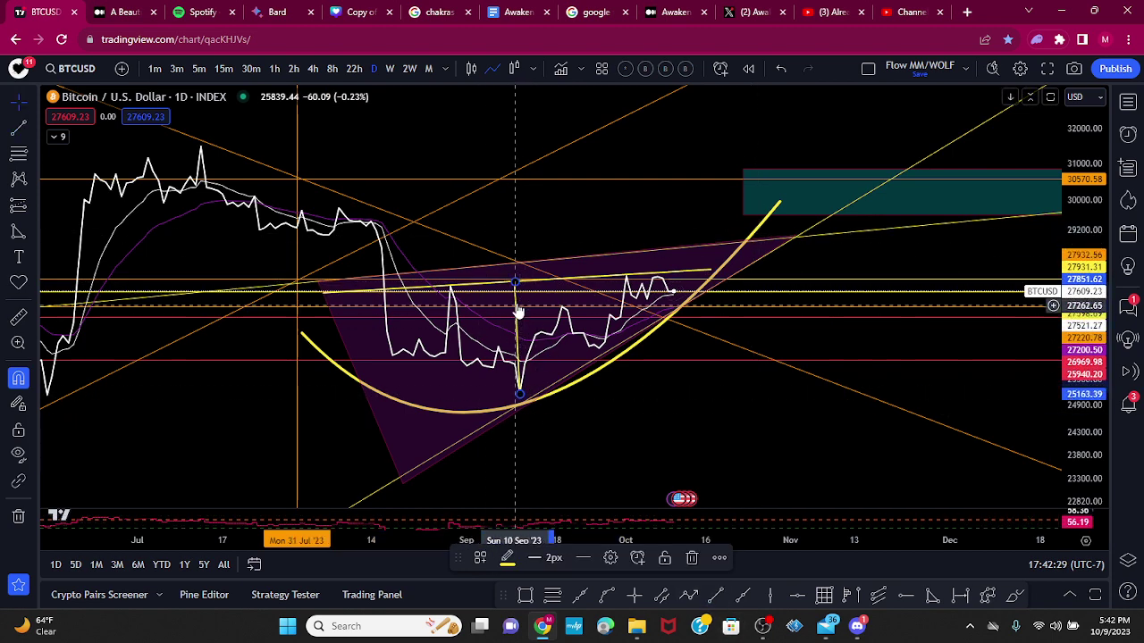
drag(517, 313, 637, 206)
drag(556, 207, 631, 211)
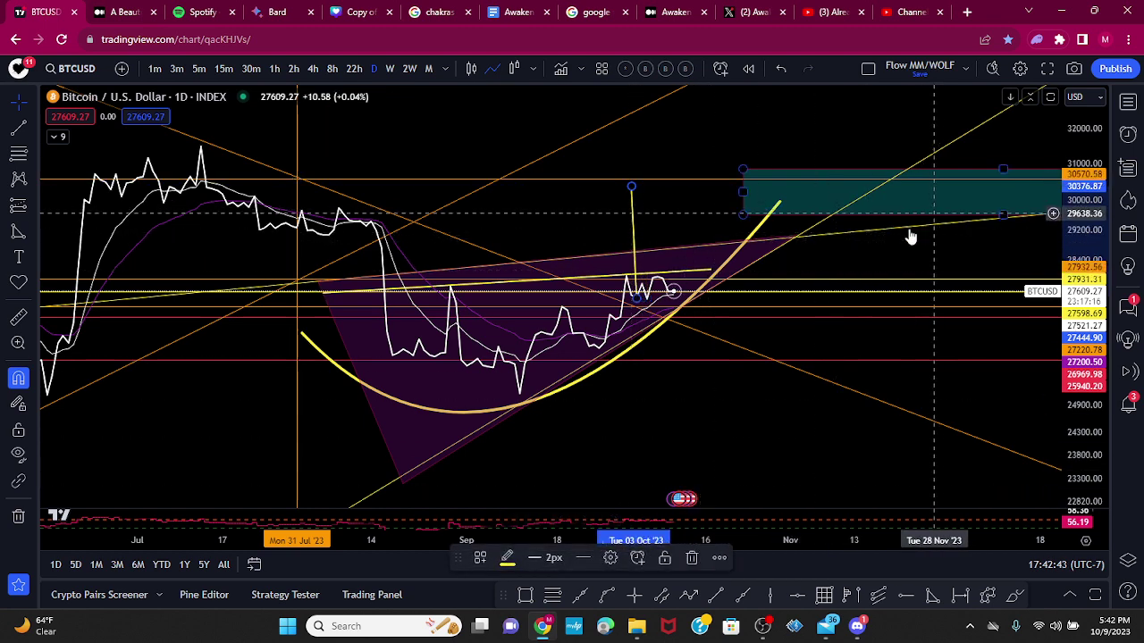
- Clone the projected line, place the copy between the neckline and the 11 September low, and copy the chart image
right_click(635, 229)
click(684, 371)
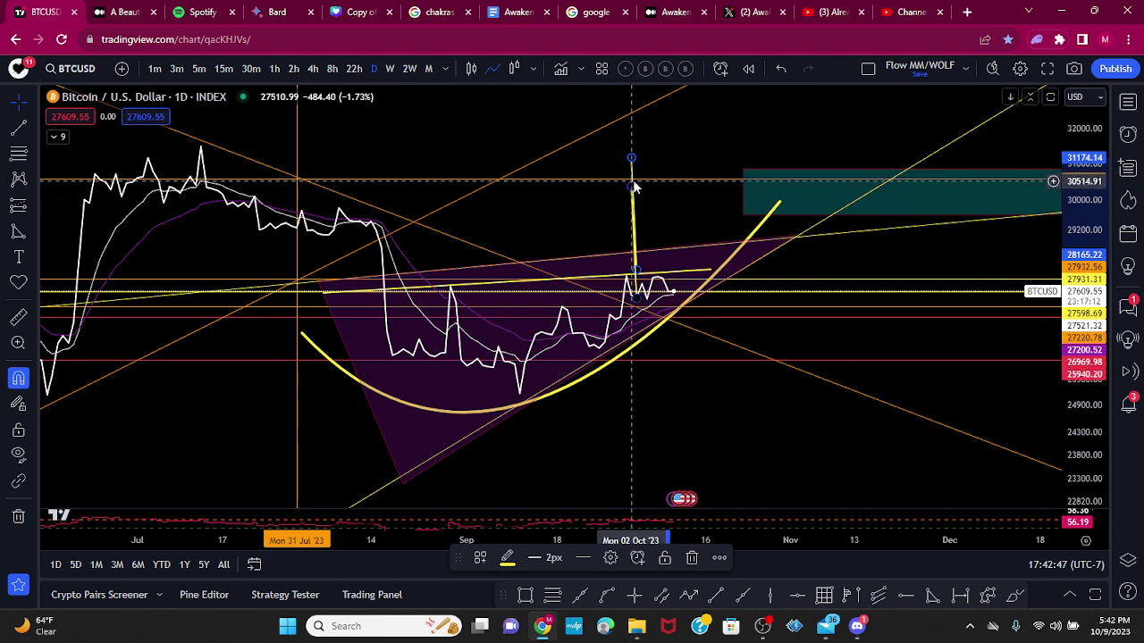
mouse_move(631, 176)
mouse_down()
mouse_move(490, 301)
mouse_move(517, 301)
mouse_up()
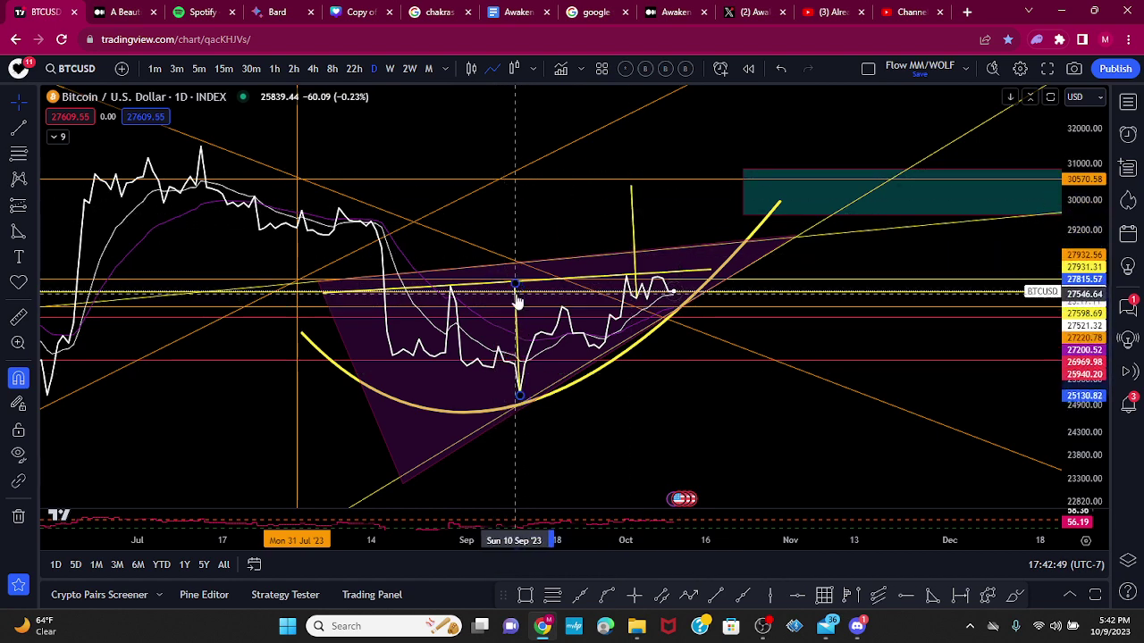
click(1078, 67)
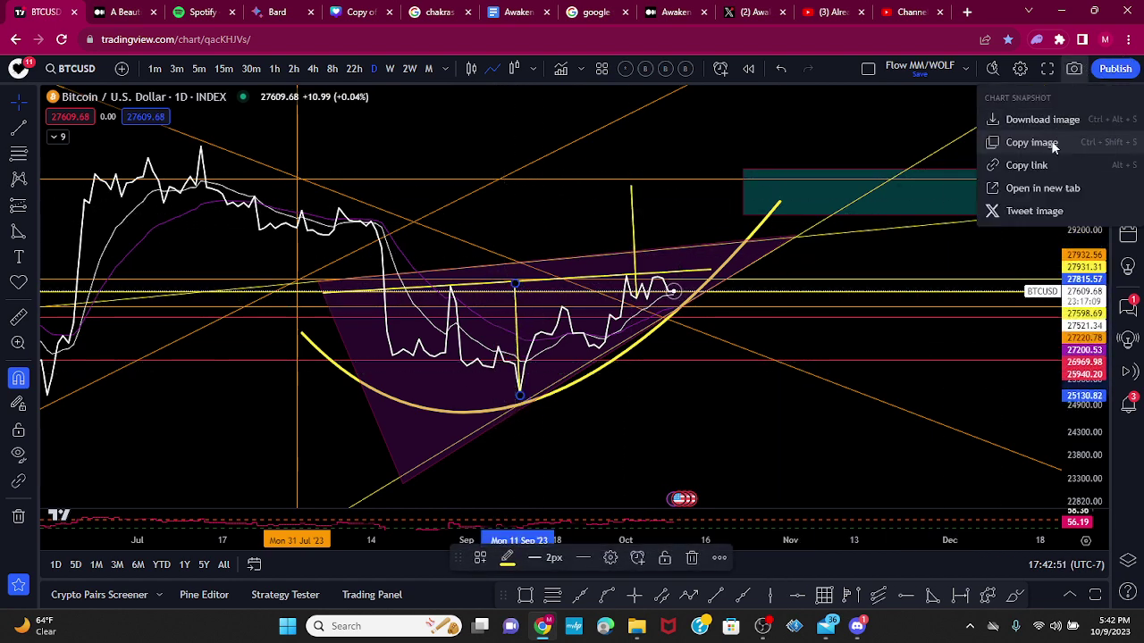
click(1037, 143)
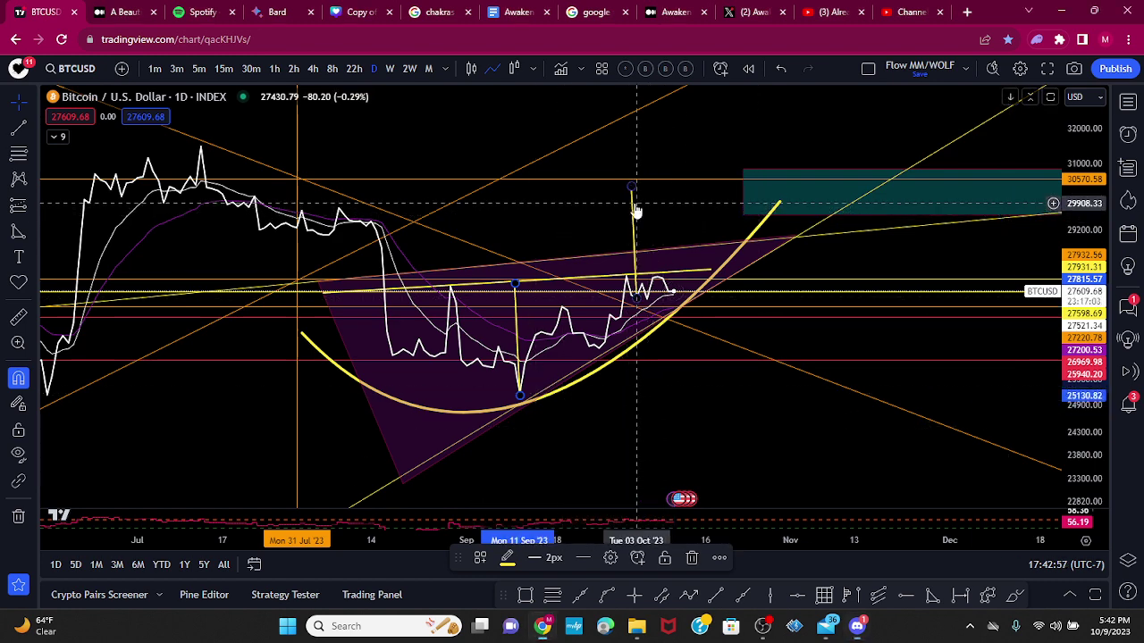
- Delete both near-vertical measuring lines and the yellow curve, and change the chart style back to candles
click(692, 557)
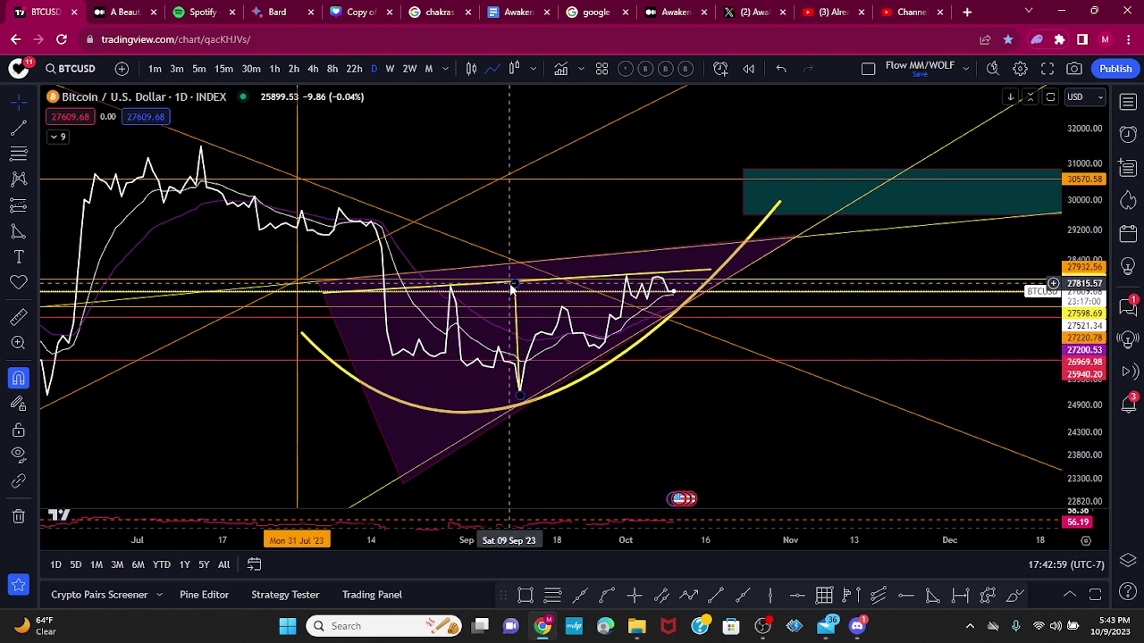
click(514, 292)
click(690, 557)
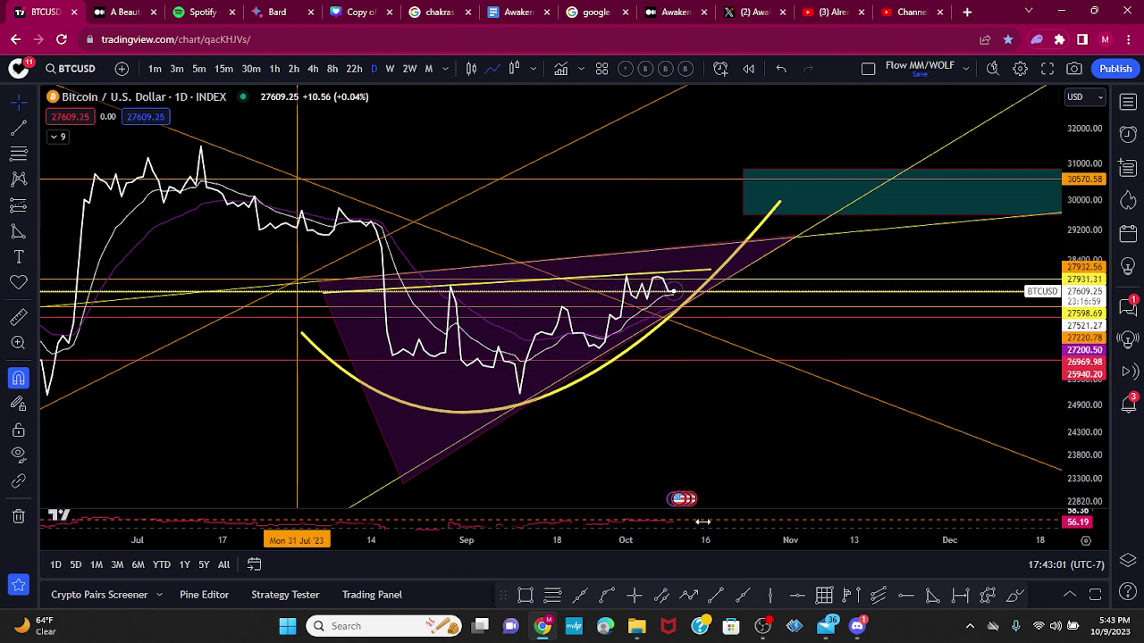
click(752, 230)
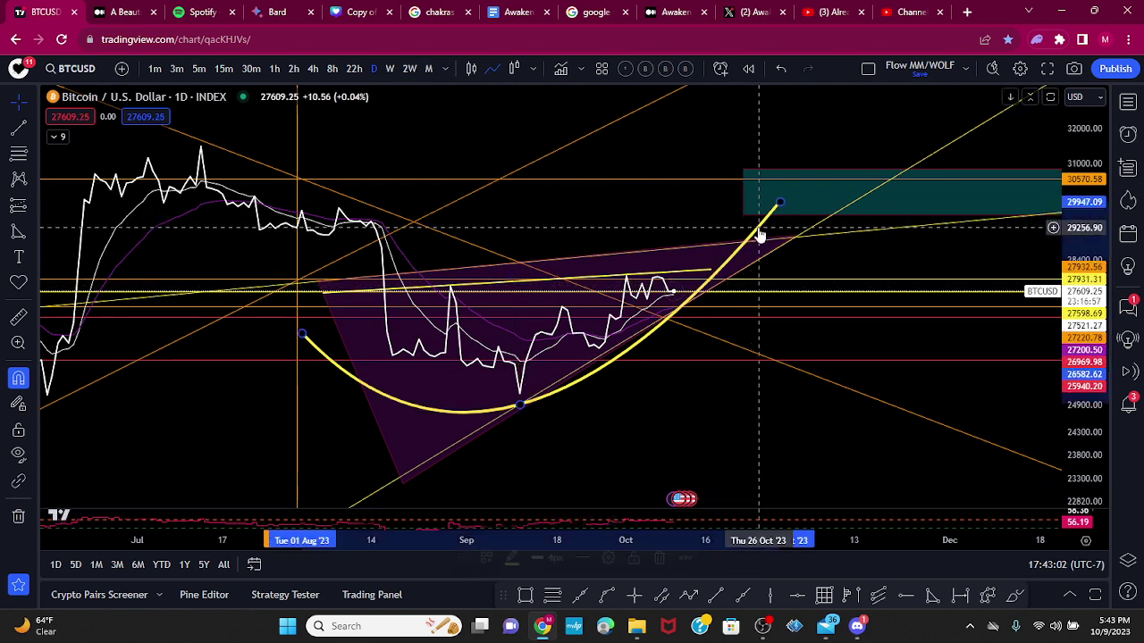
click(665, 557)
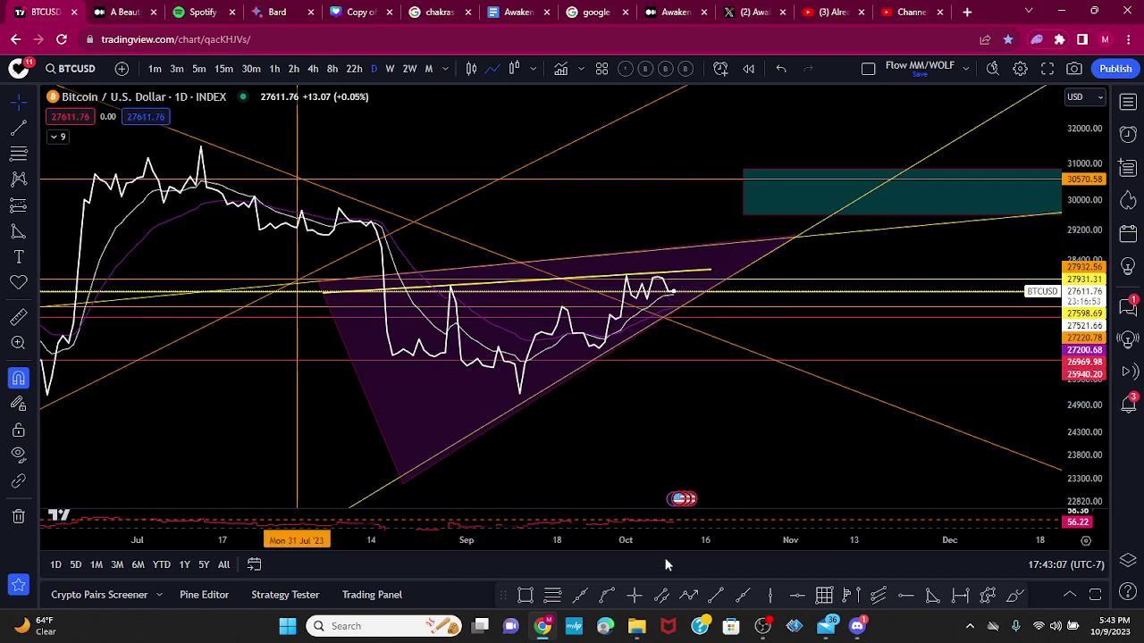
click(466, 69)
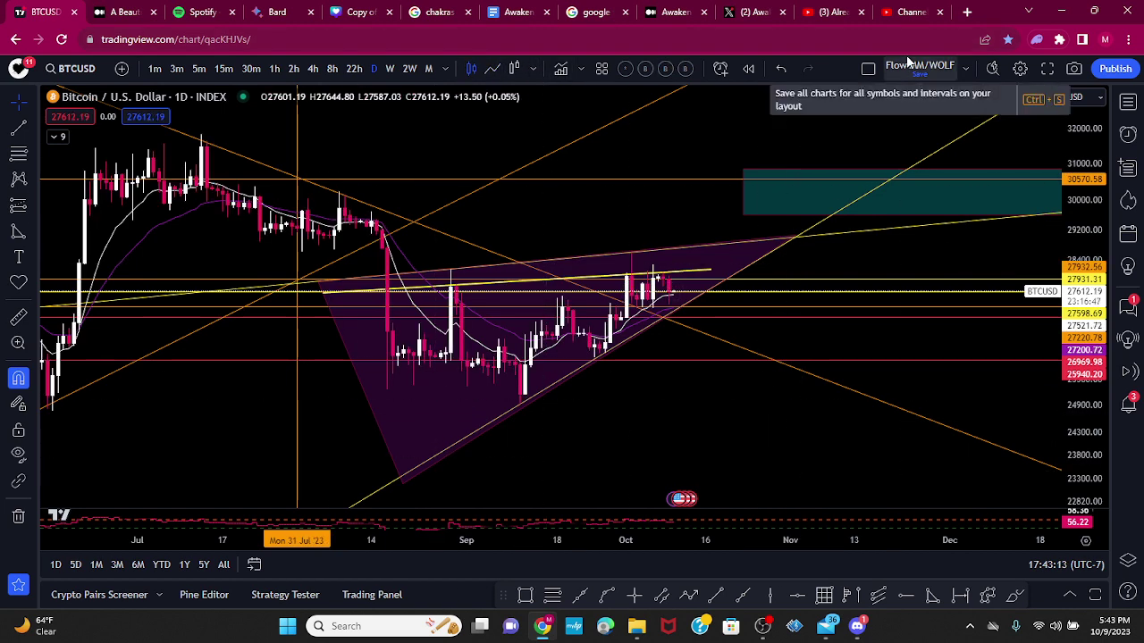
- Draw a Fib retracement from 12 July at 32158.54 down to 5 December at 24915.47
scroll(697, 343, down, 5)
scroll(722, 342, up, 3)
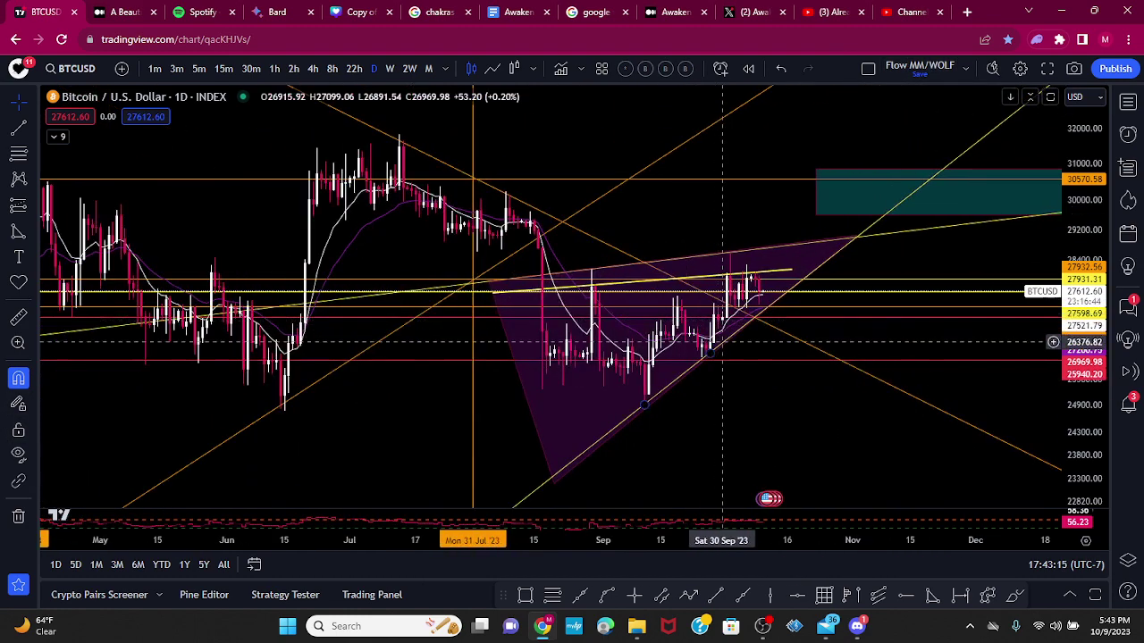
drag(839, 461, 701, 480)
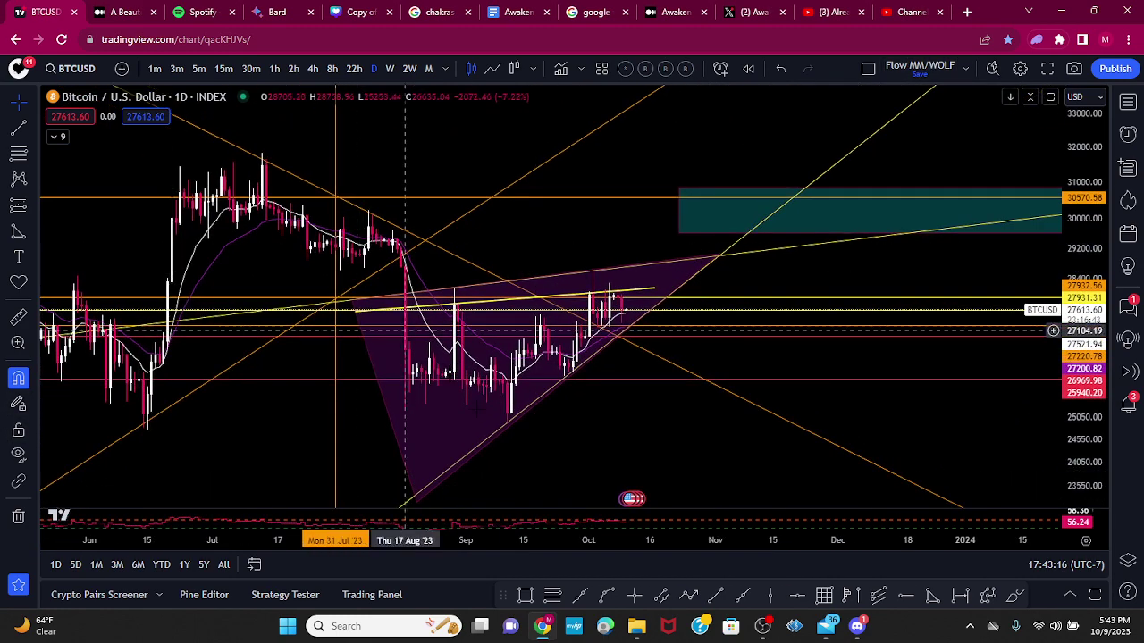
click(563, 597)
mouse_move(258, 141)
mouse_down()
mouse_move(809, 438)
mouse_move(859, 402)
mouse_move(854, 423)
mouse_up()
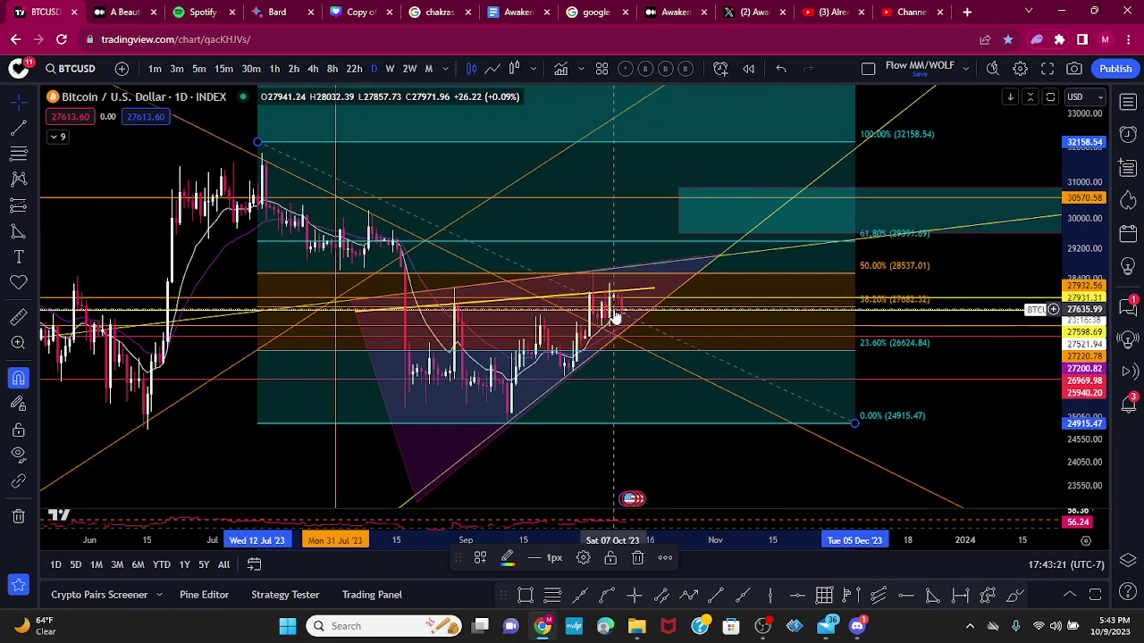
- Move the Fib retracement's 100% anchor to the 13 July high at 31829.00
drag(1102, 416, 1094, 341)
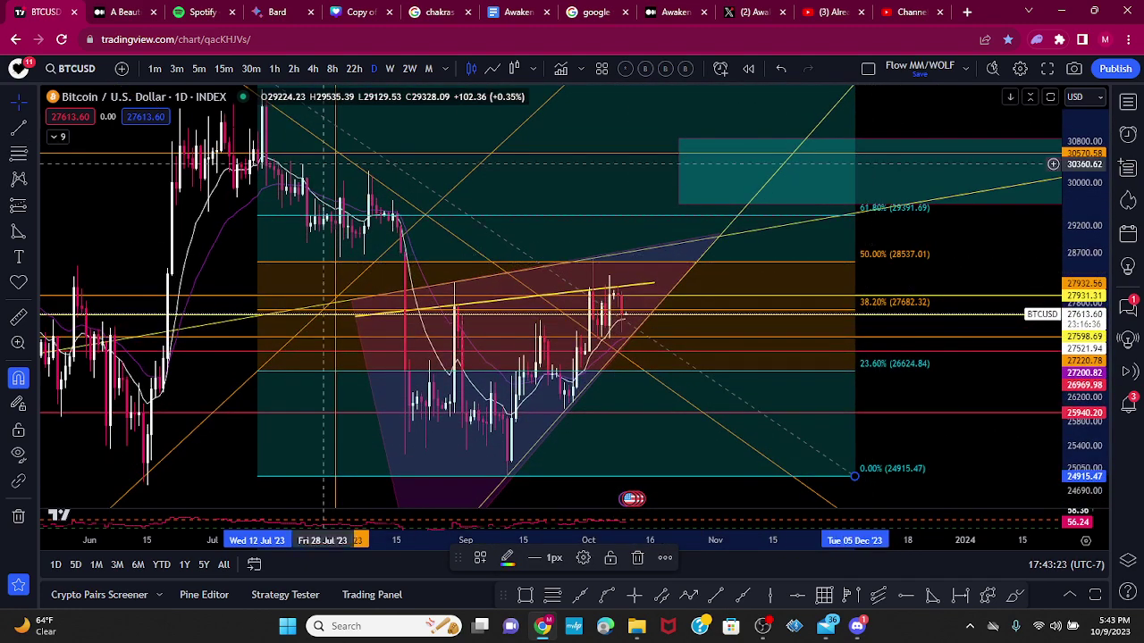
click(221, 242)
drag(221, 242, 246, 291)
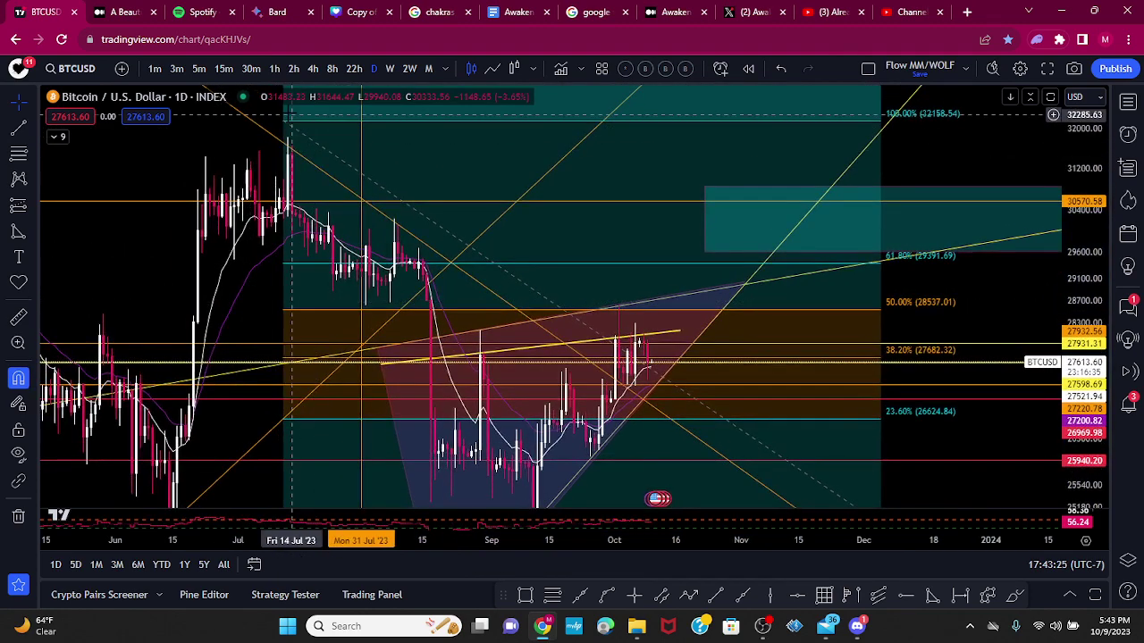
drag(284, 126, 288, 138)
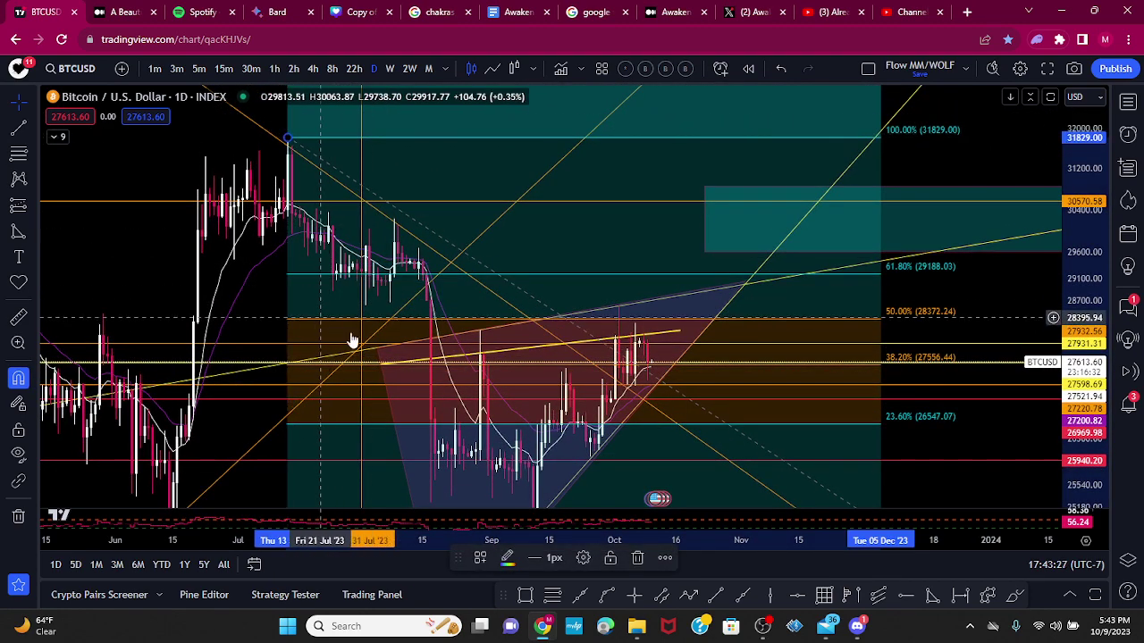
- Move the Fib retracement's 0% anchor to 27 November at about 24878.03
drag(1085, 390, 1085, 441)
drag(1003, 441, 984, 388)
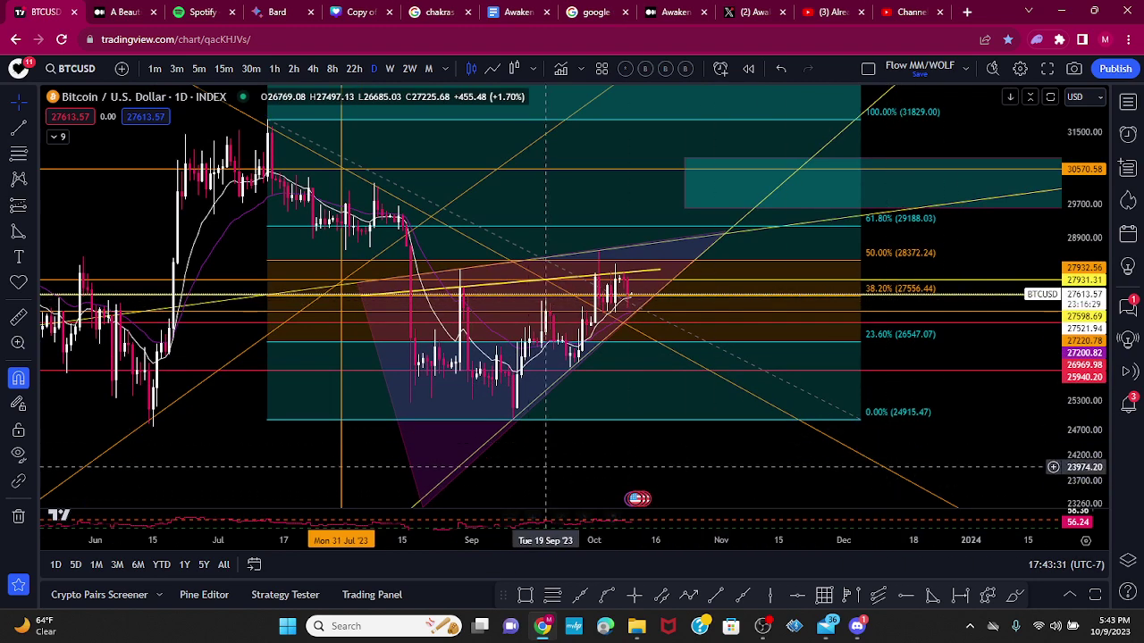
drag(1084, 445, 1084, 471)
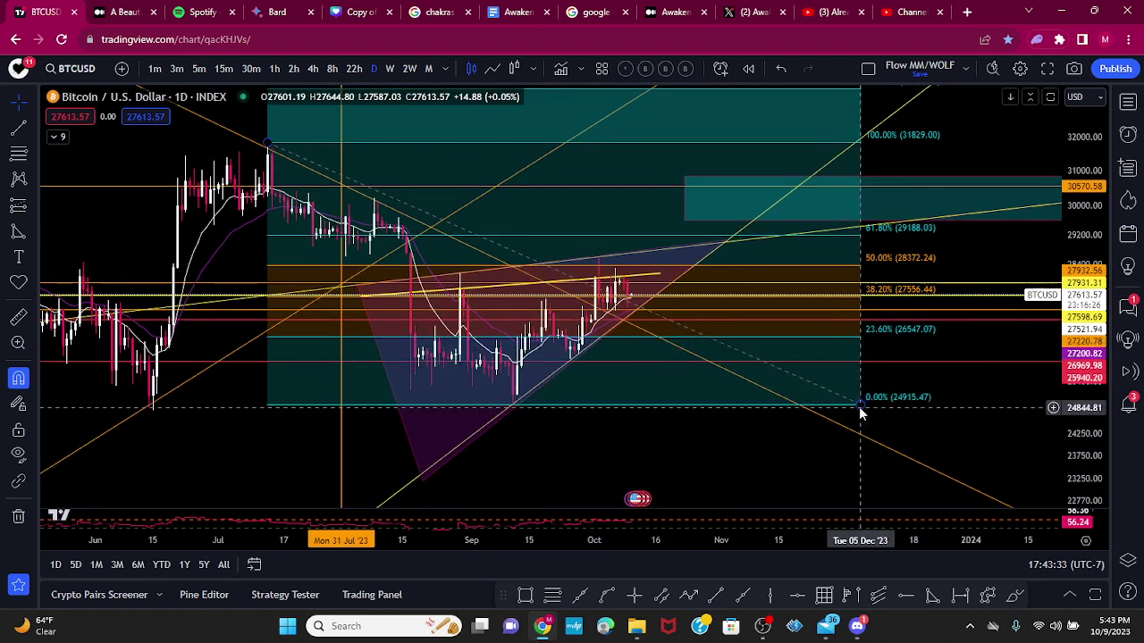
mouse_move(859, 407)
mouse_down()
mouse_move(834, 433)
mouse_move(829, 407)
mouse_up()
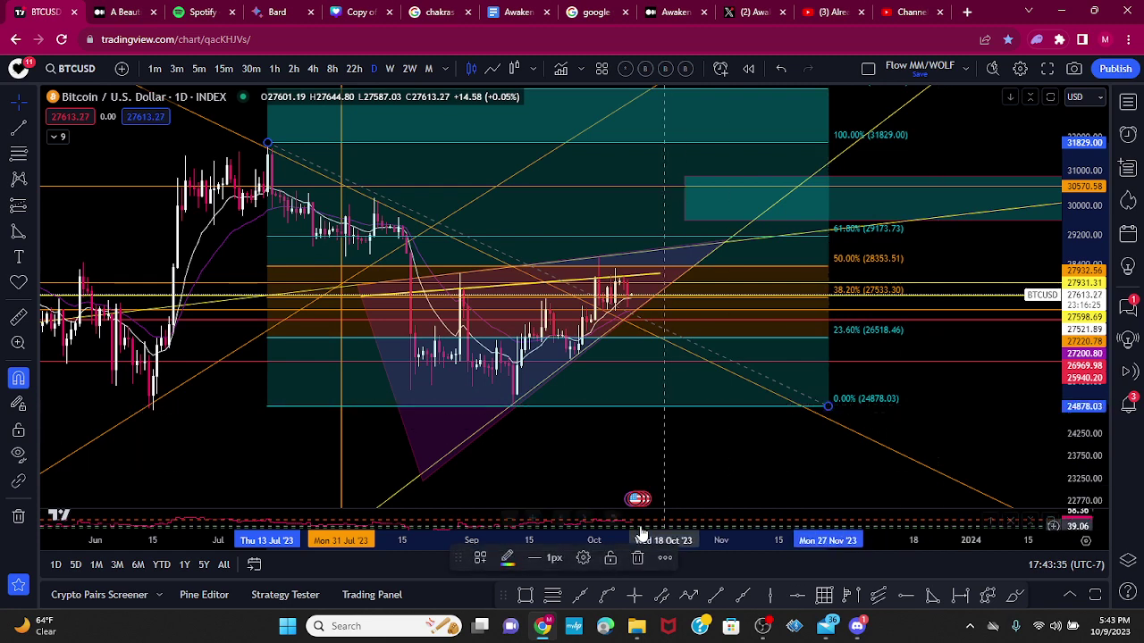
- Check the Fib retracement's level settings without changing them, and copy the chart image
click(583, 557)
scroll(560, 362, down, 1)
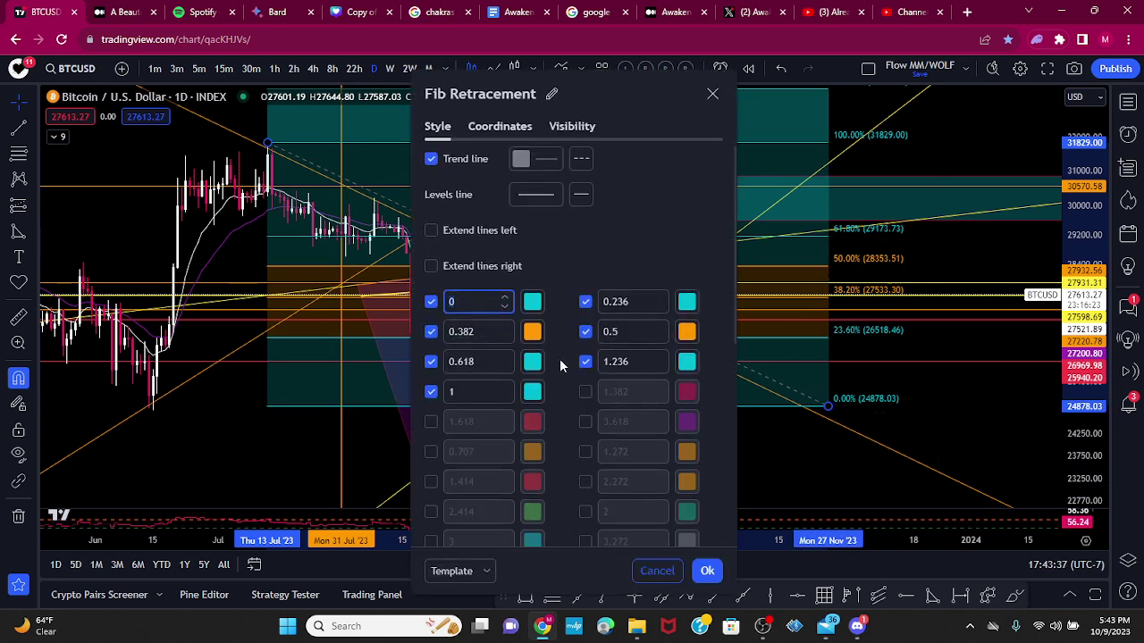
scroll(559, 362, up, 1)
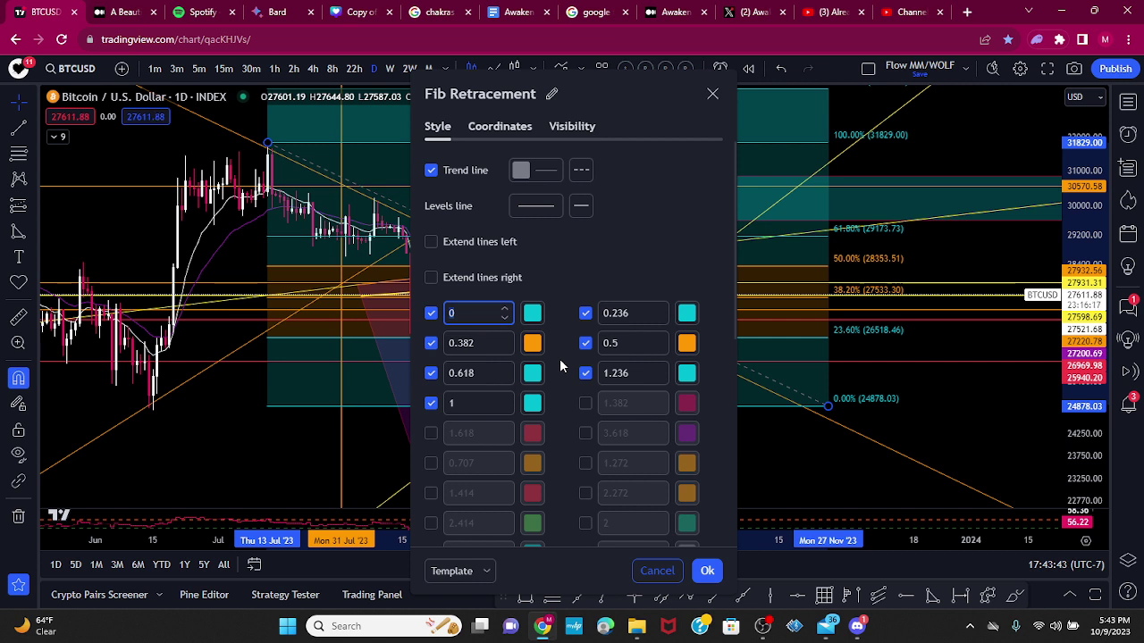
click(712, 94)
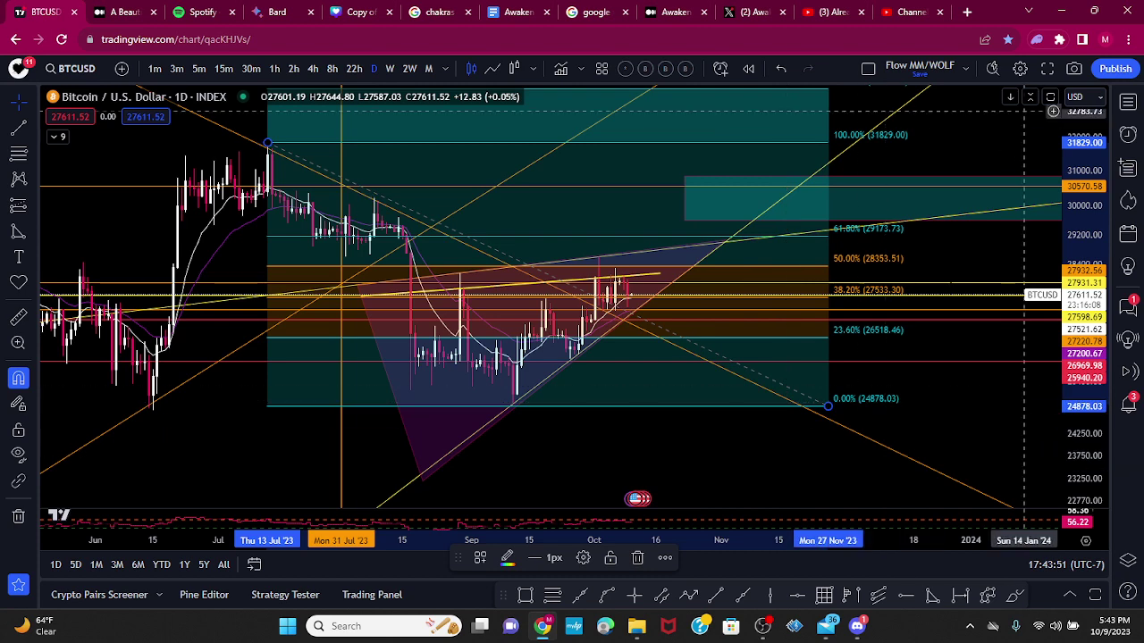
click(1074, 68)
click(1008, 141)
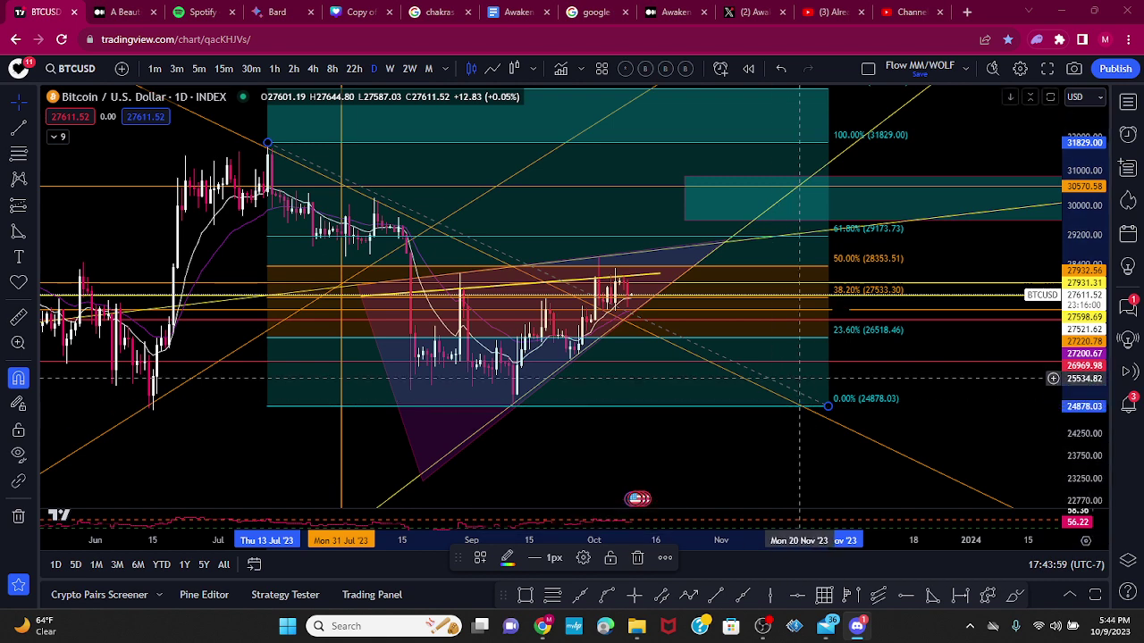
- Delete the Fib retracement, the purple triangle and the short thick yellow neckline
click(637, 557)
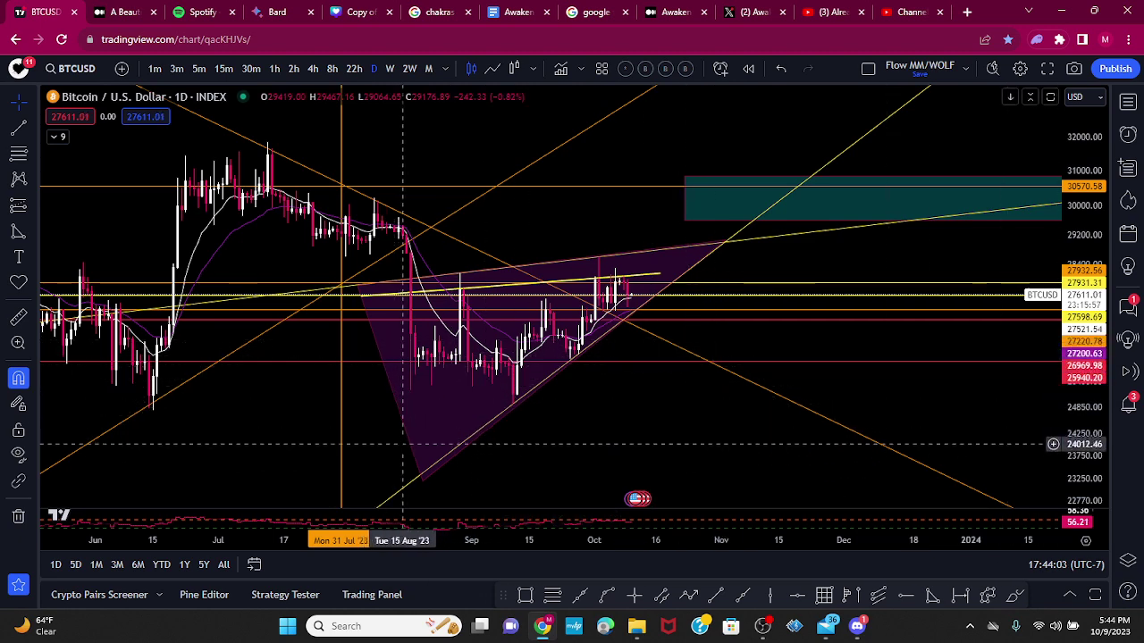
click(420, 466)
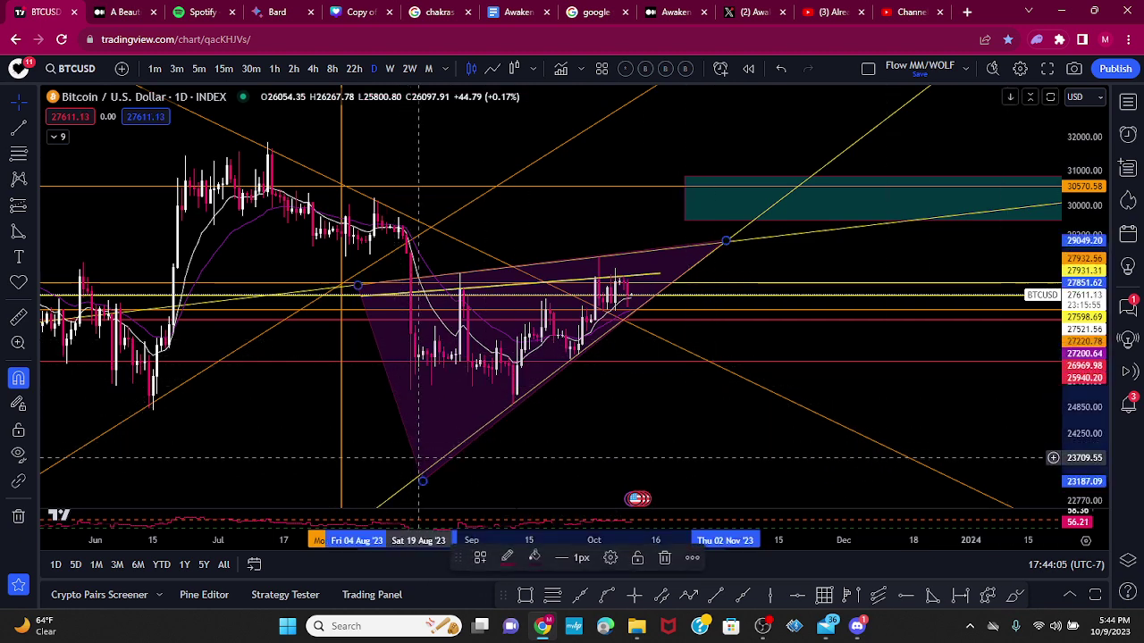
click(663, 557)
drag(534, 357, 549, 358)
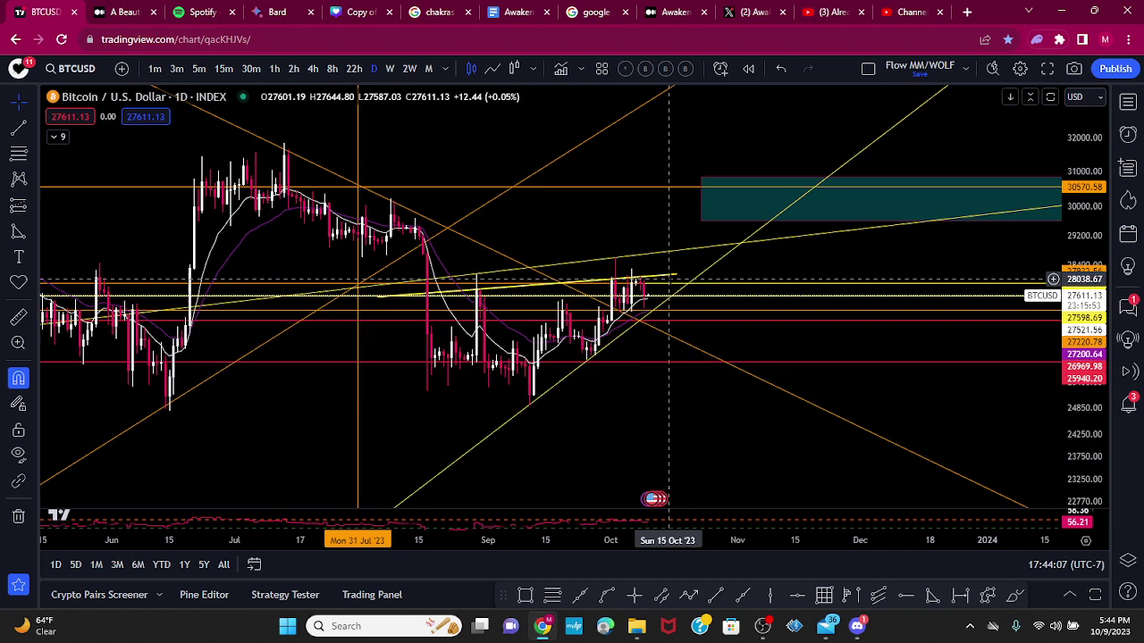
click(671, 276)
click(692, 556)
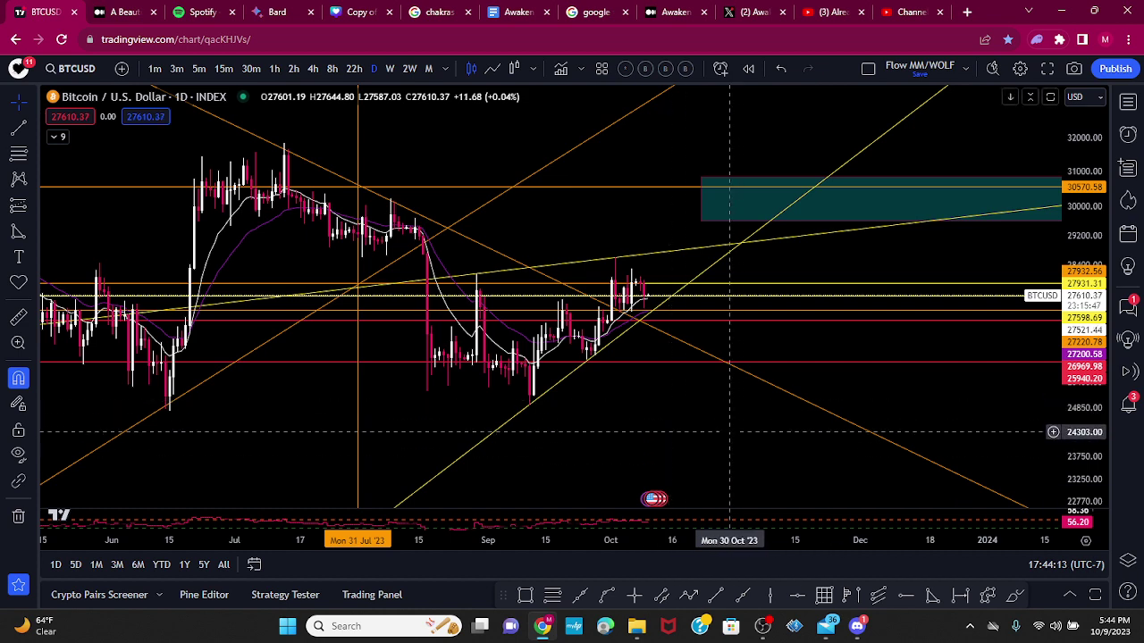
- Switch the Bitcoin chart from the daily to the 4-hour timeframe
scroll(932, 416, left, 5)
scroll(922, 444, up, 5)
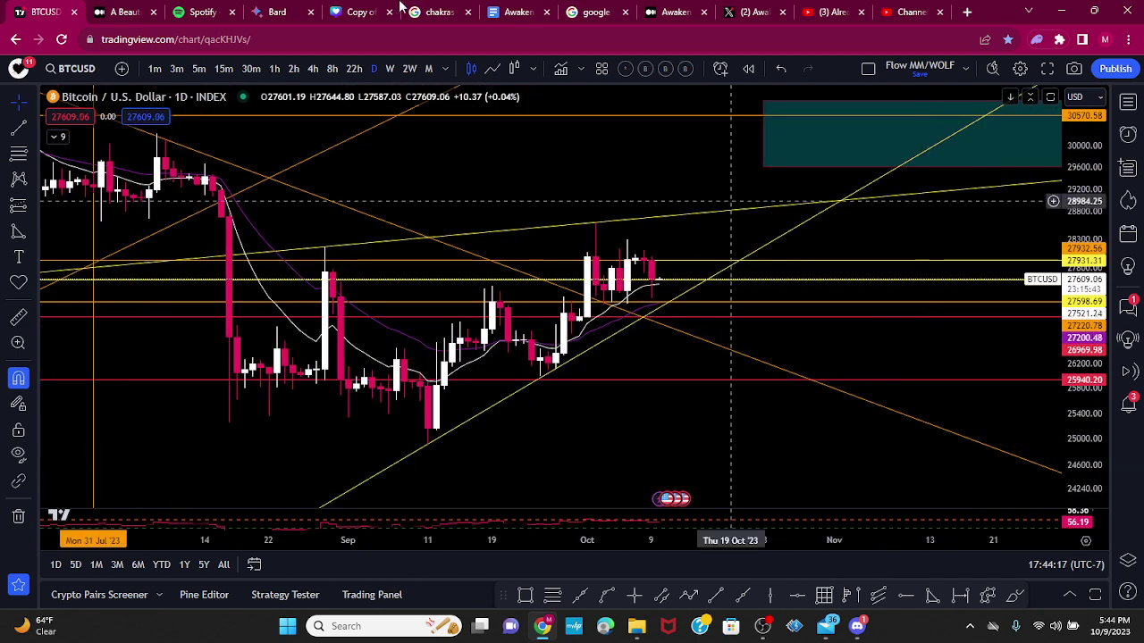
click(315, 68)
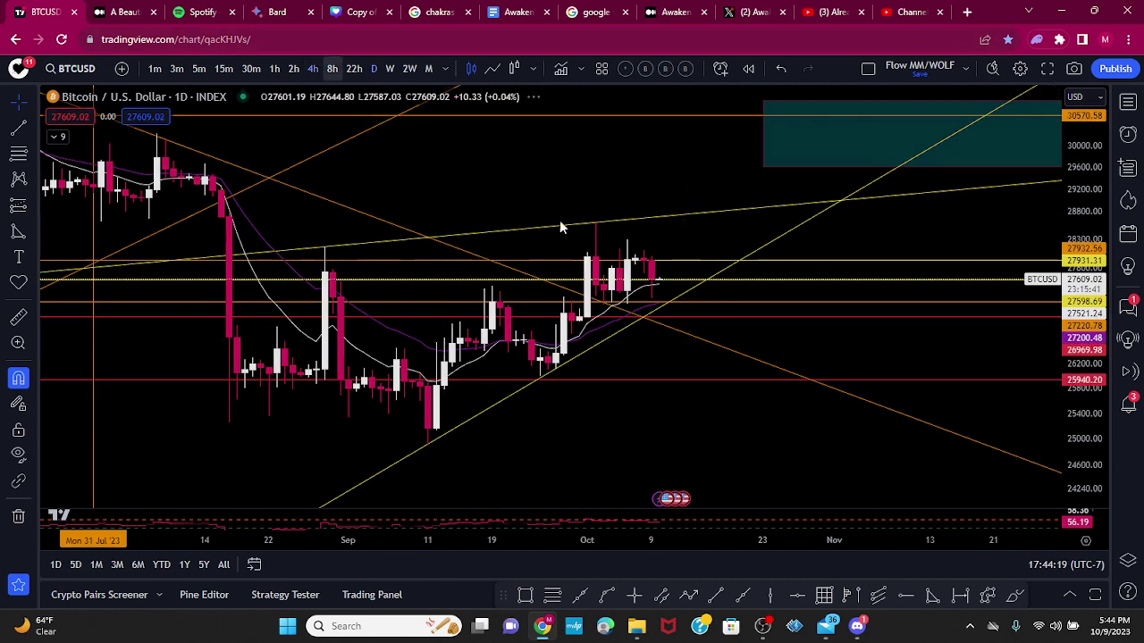
scroll(669, 405, down, 3)
drag(974, 431, 720, 416)
scroll(924, 370, down, 3)
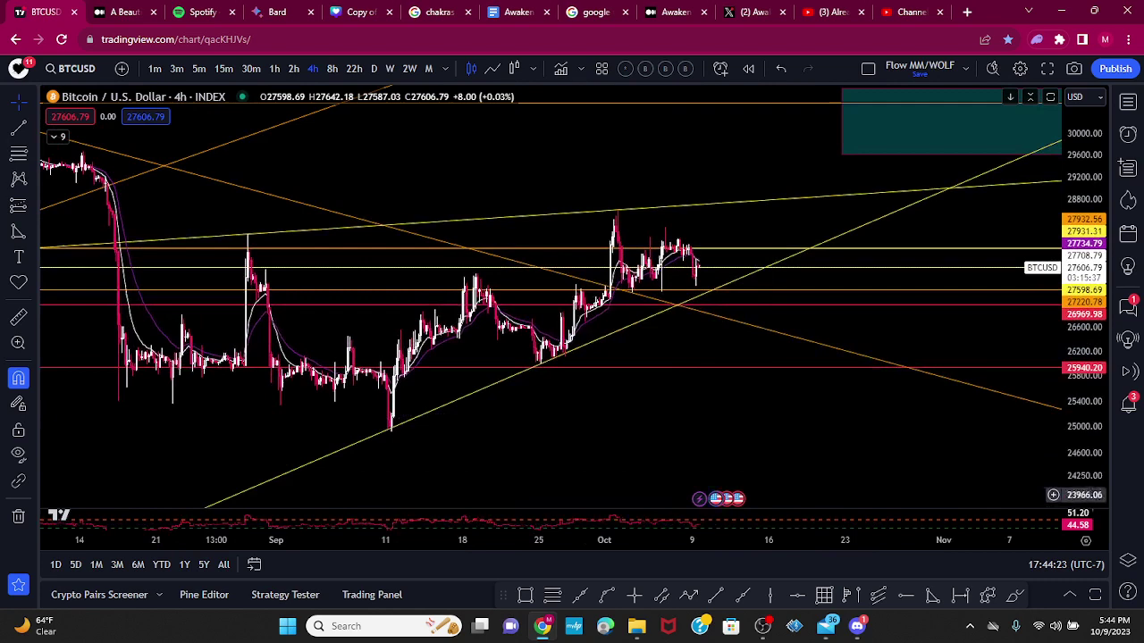
- Draw a rectangle around the recent range from 28 September at 28600.57 to 13 October at 27140.10, and copy the chart image
click(524, 596)
mouse_move(577, 211)
mouse_down()
mouse_move(743, 306)
mouse_move(742, 294)
mouse_up()
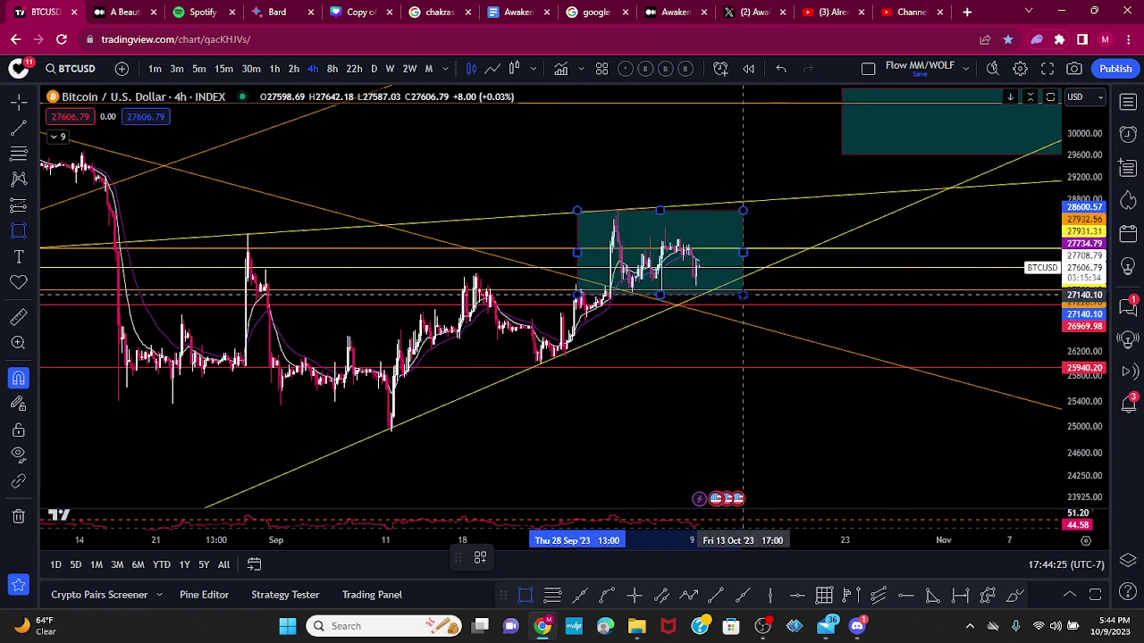
drag(760, 450, 729, 461)
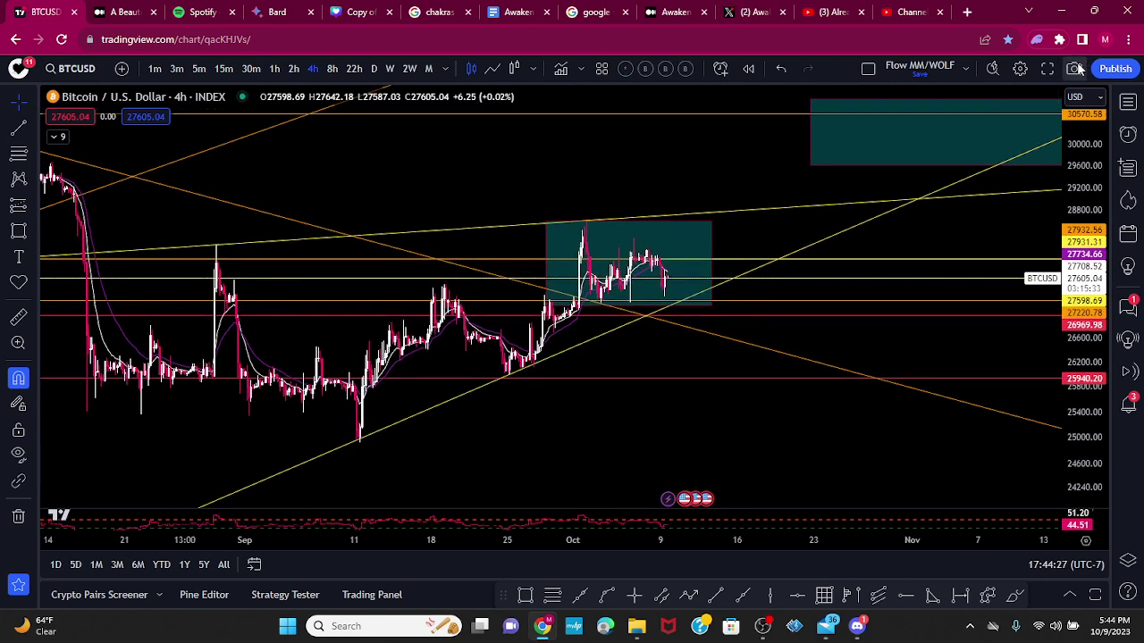
click(1078, 70)
click(1013, 141)
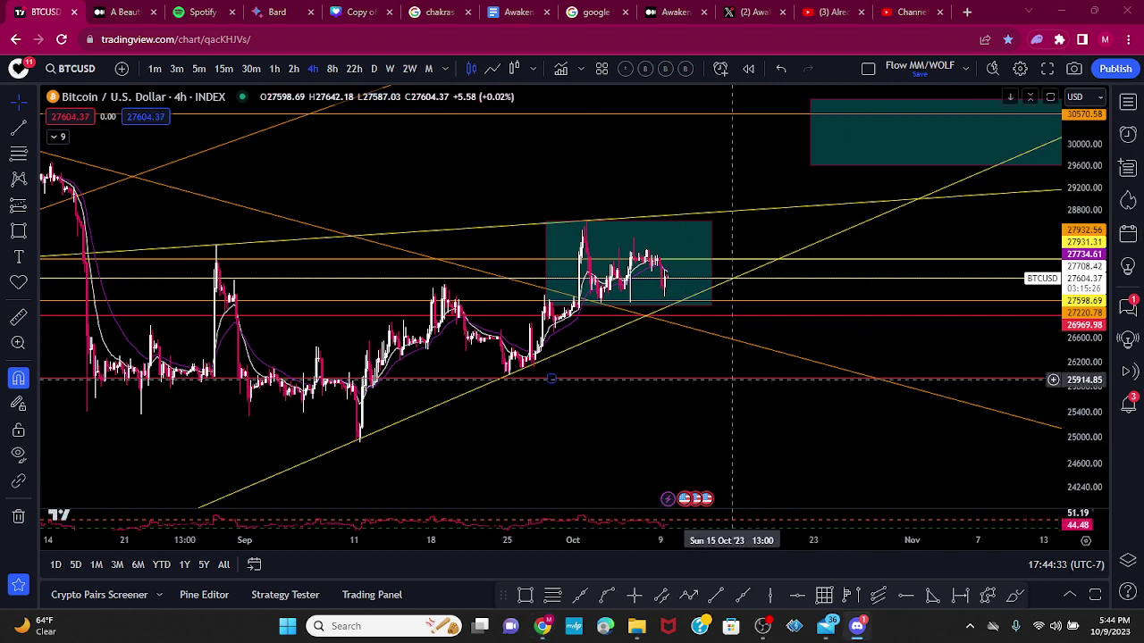
- Delete the rectangle around the recent range and draw a rising arrow path from the latest candles to just above 30000 near 16 October
click(701, 251)
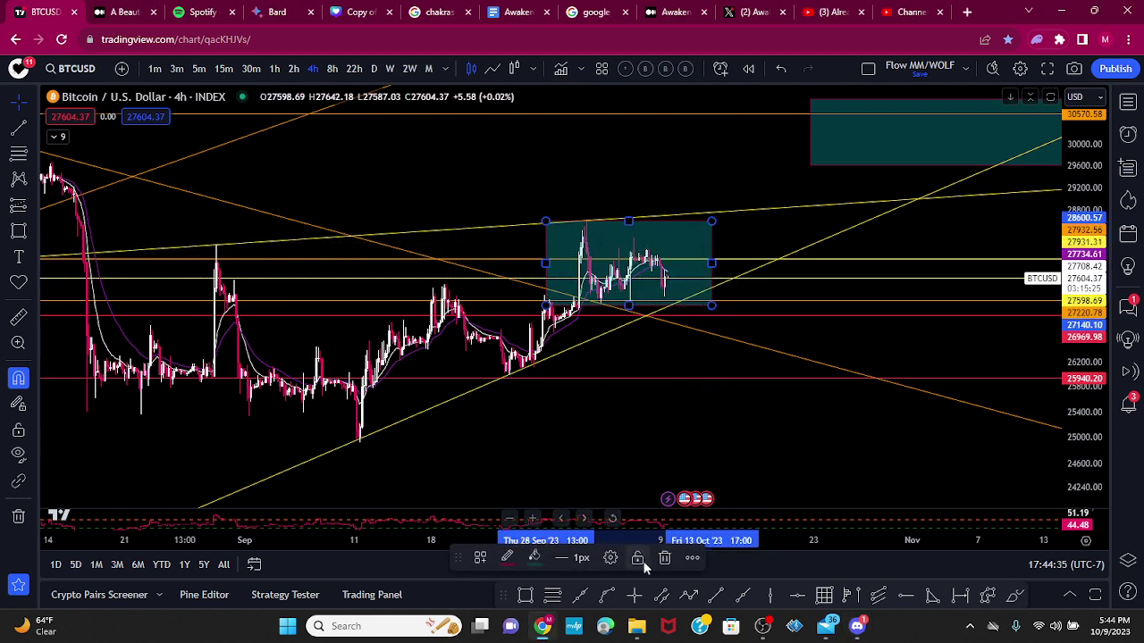
click(665, 558)
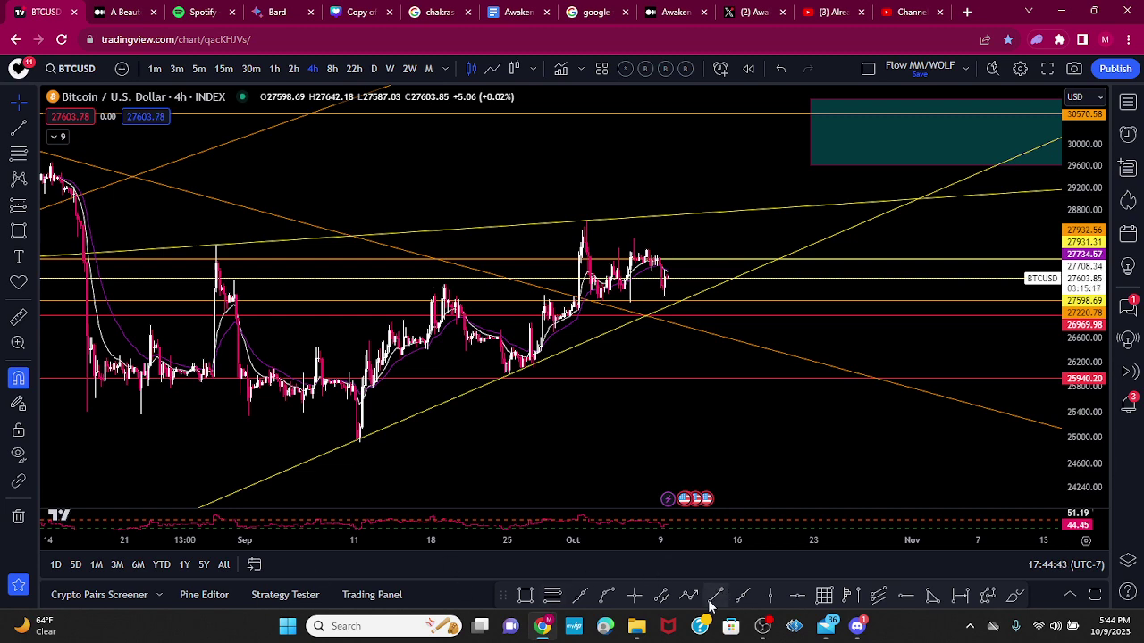
click(671, 298)
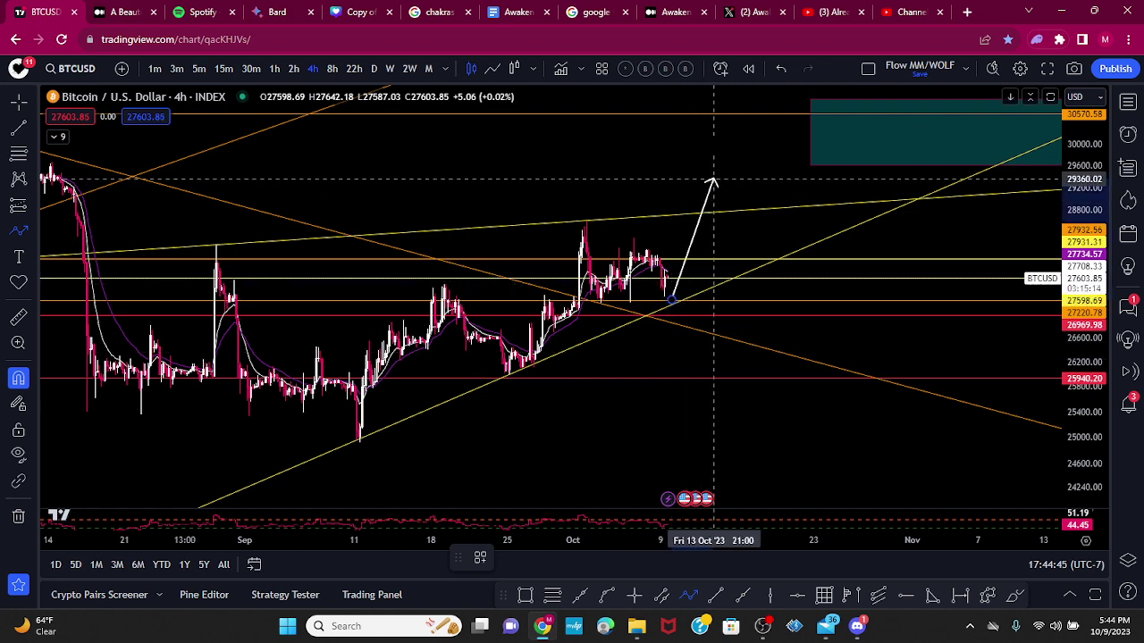
click(738, 129)
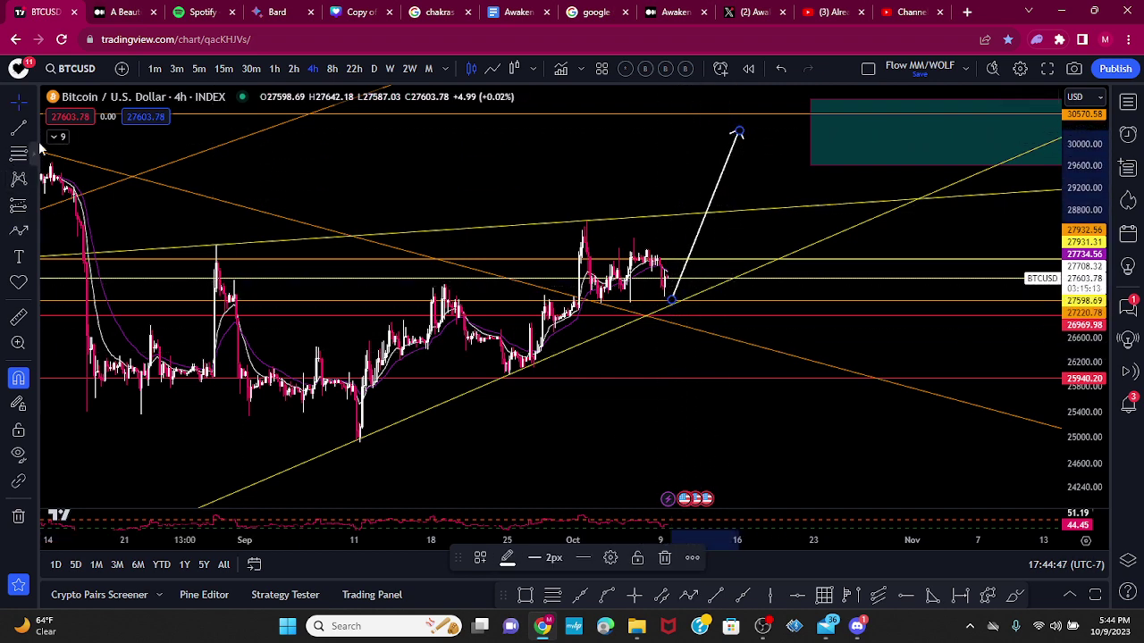
- Draw a falling arrow path from the 9 October candle down to 17 October at about 25154.97
click(21, 232)
click(666, 278)
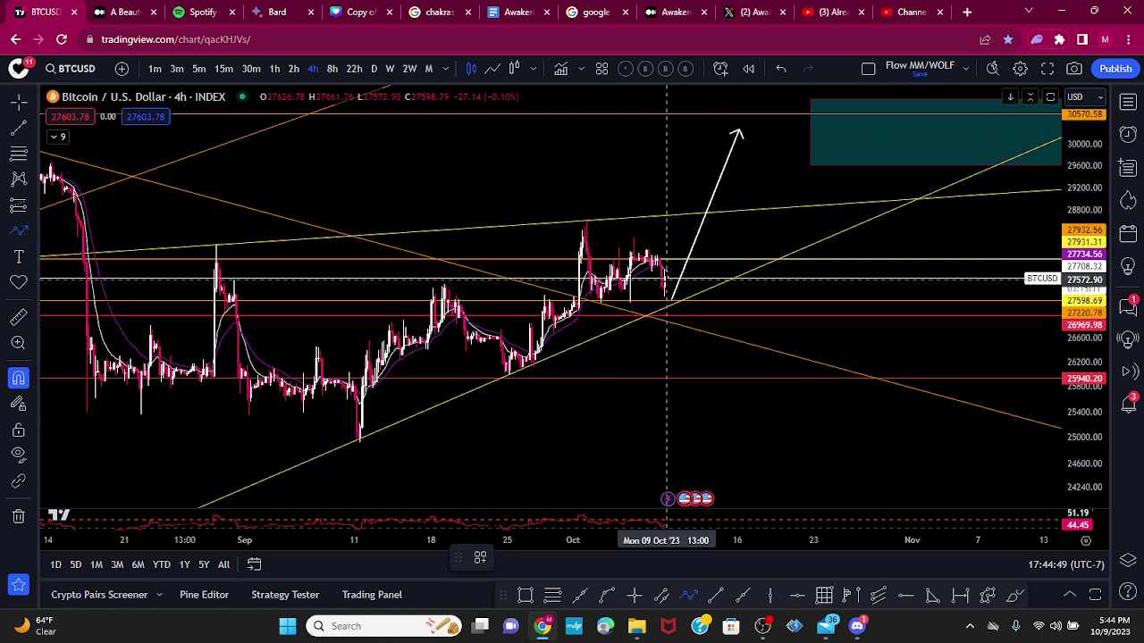
click(757, 426)
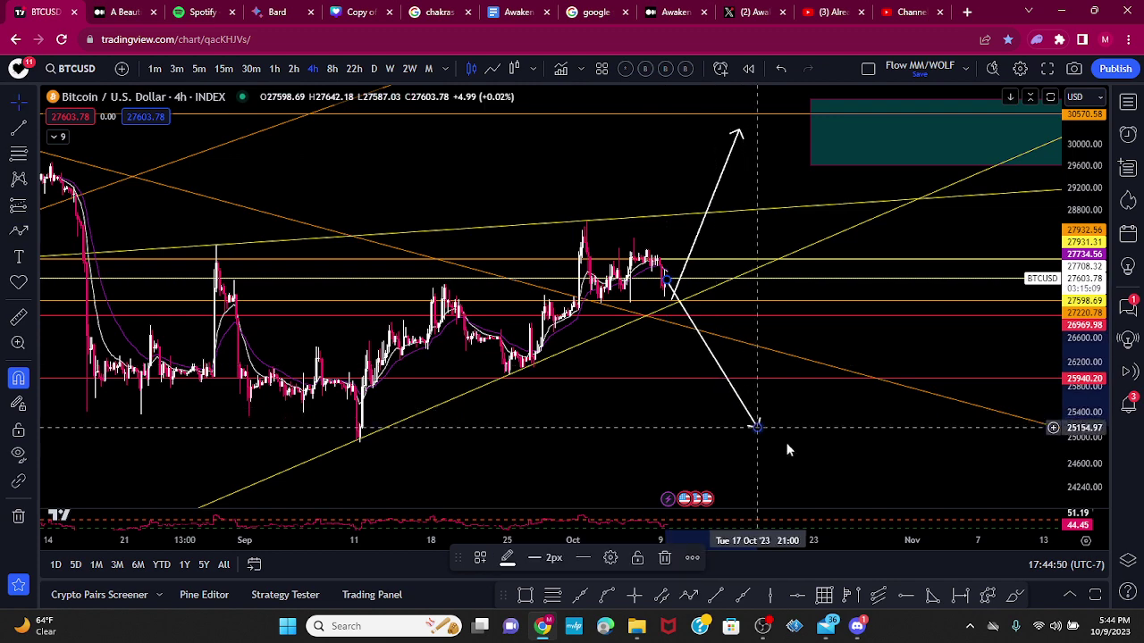
- Set the thickness of the rising yellow support trend line to 4px
click(579, 348)
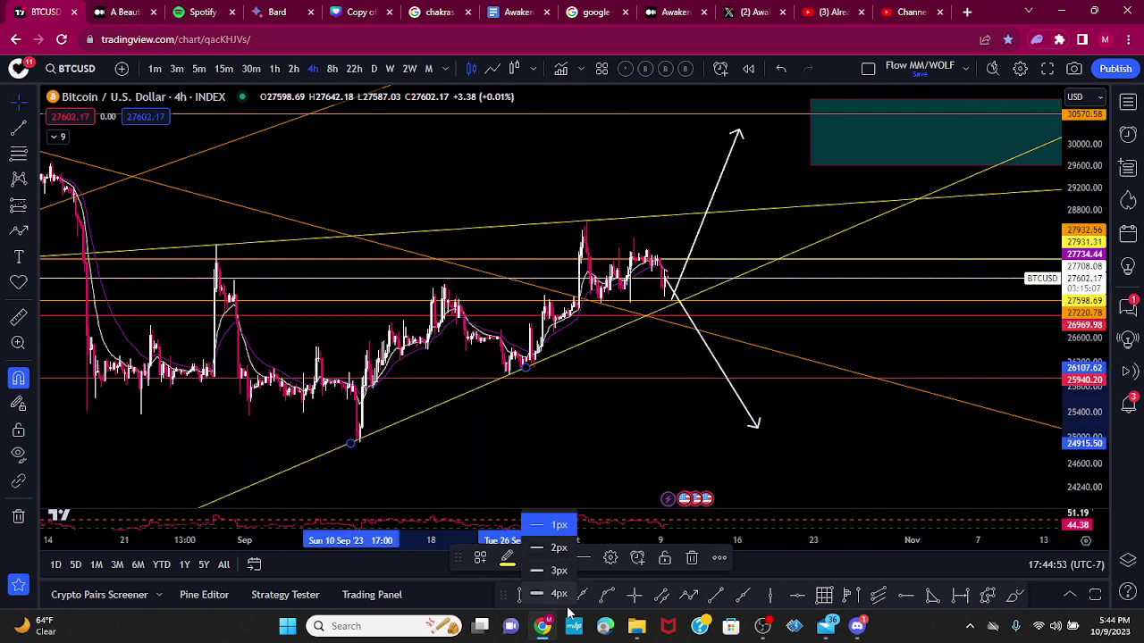
click(561, 593)
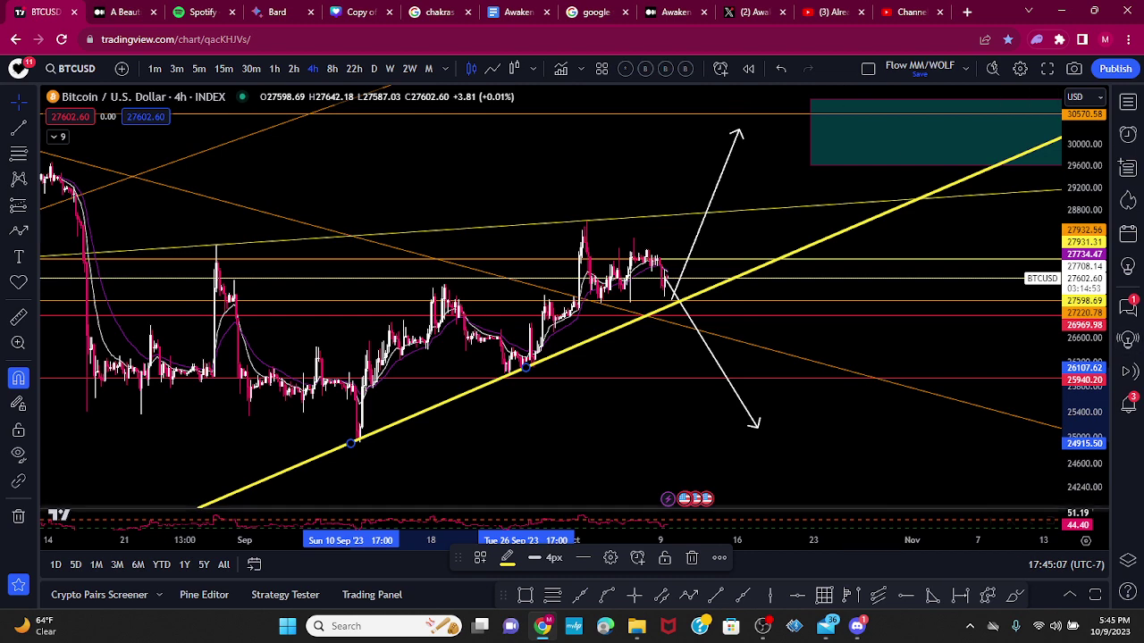
drag(689, 401, 867, 401)
scroll(867, 402, up, 3)
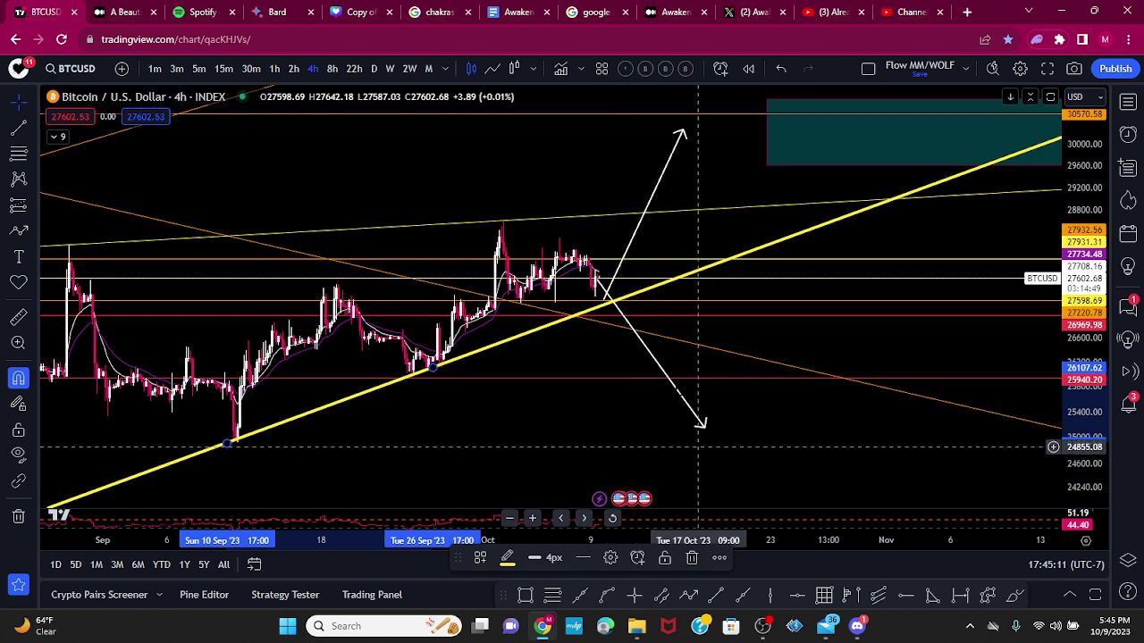
- Show the hidden Higher High Lower Low - Live indicator and set its ZigZag Period to 30
click(57, 137)
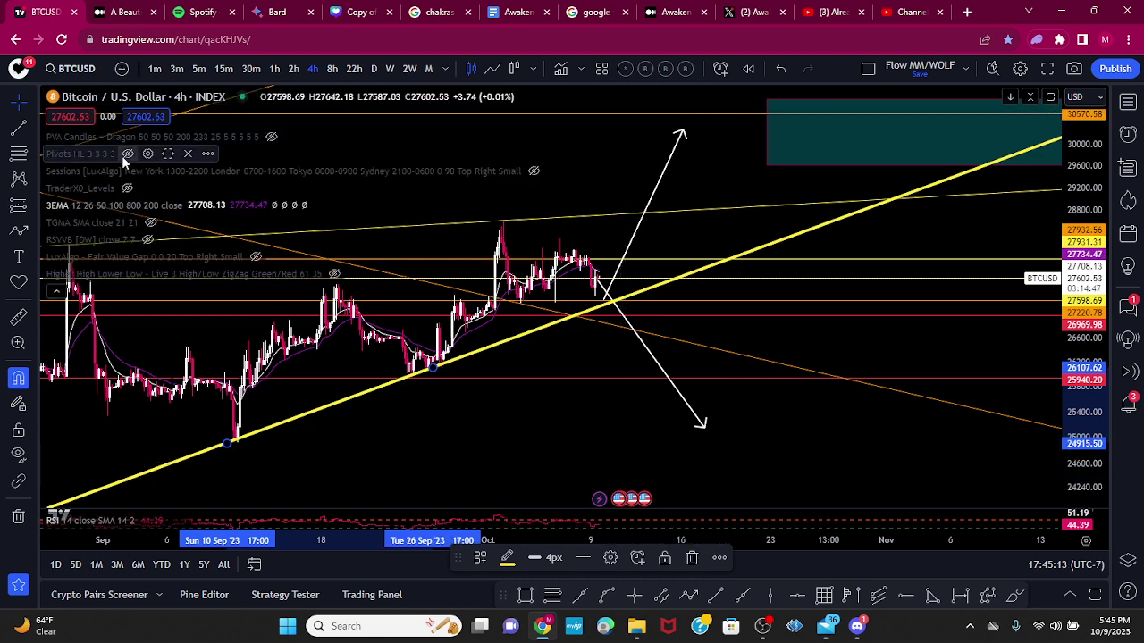
click(127, 154)
click(128, 154)
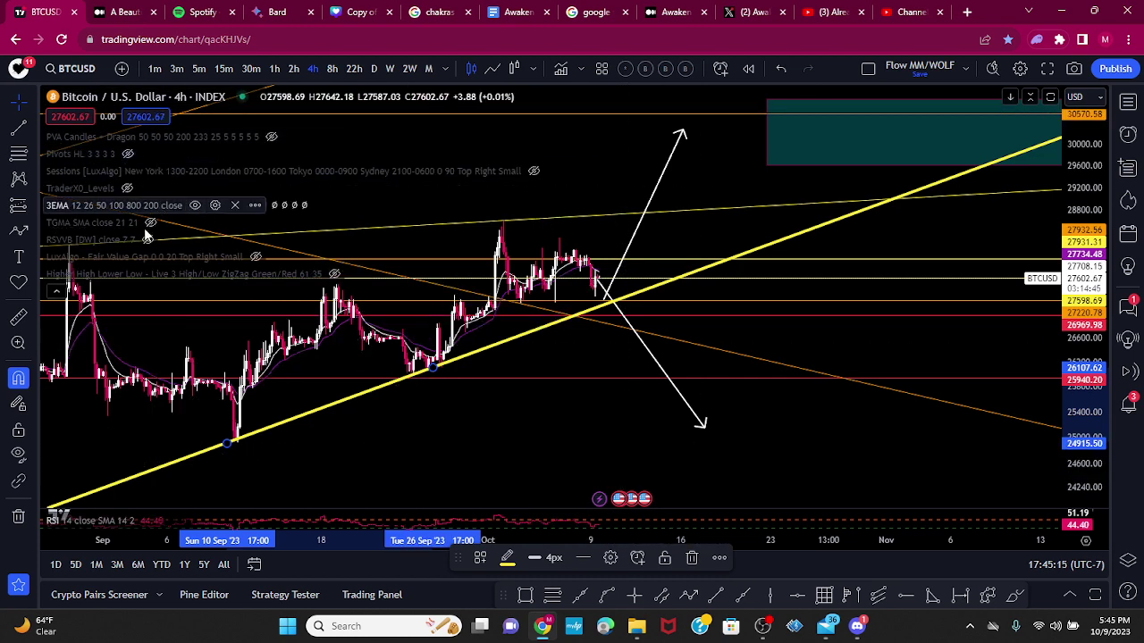
click(336, 274)
click(353, 274)
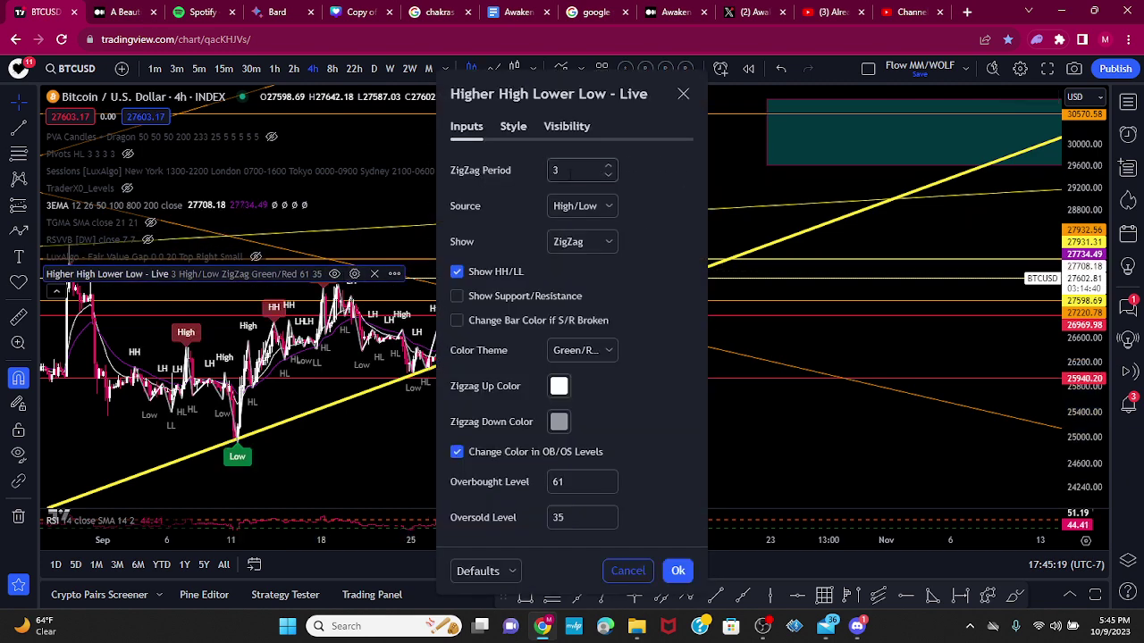
text(0)
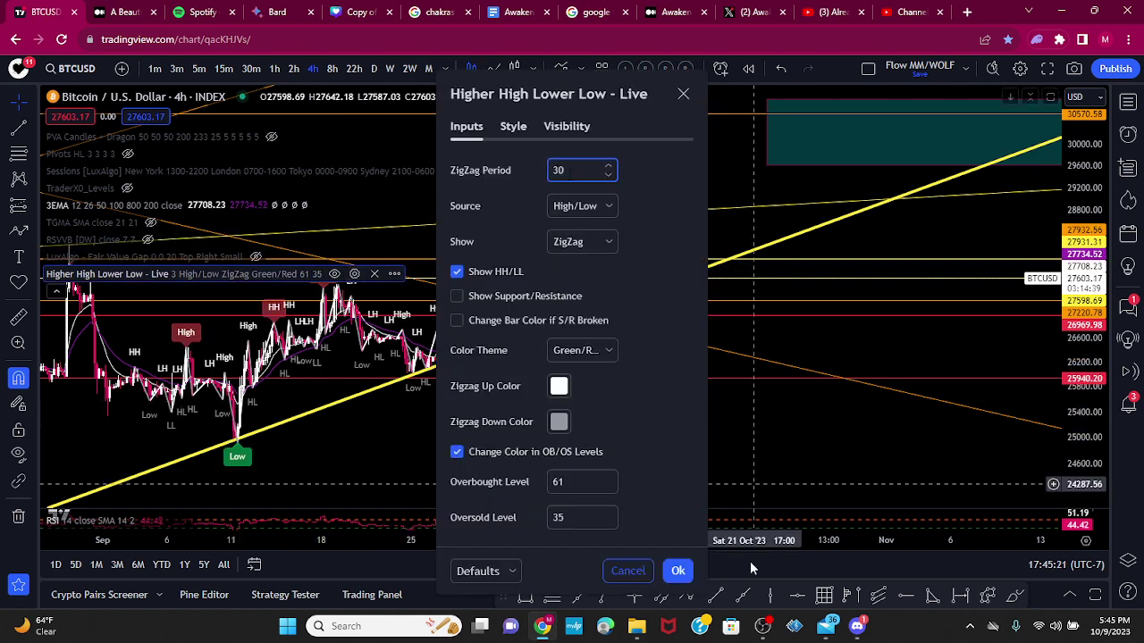
click(679, 570)
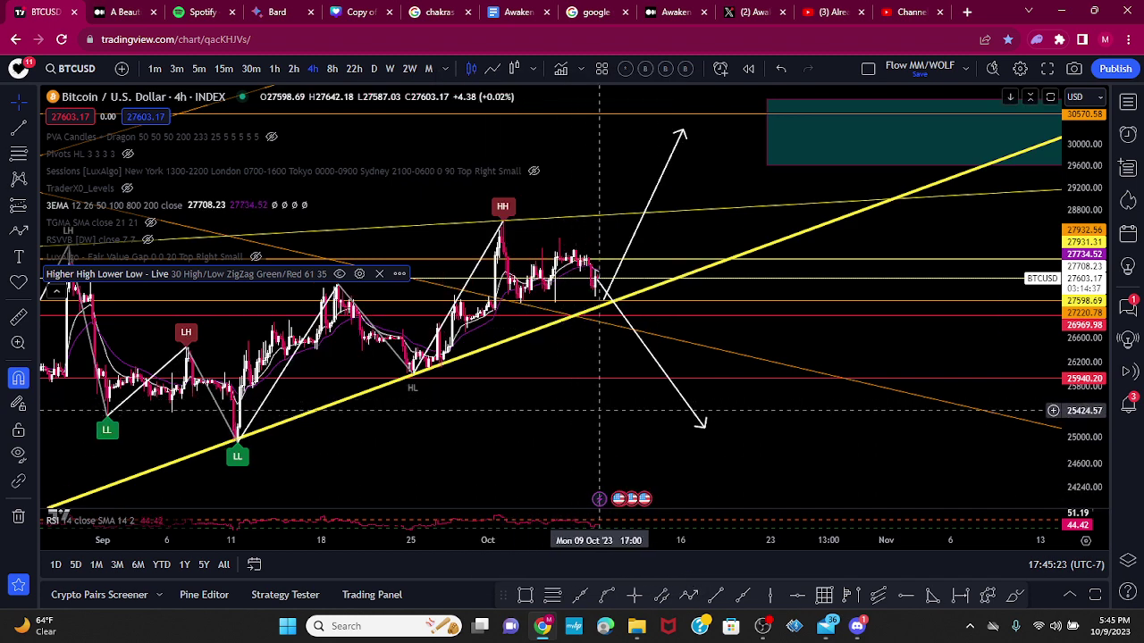
- Set the ZigZag Period of the Higher High Lower Low - Live indicator to 15
drag(600, 409, 655, 435)
scroll(645, 469, down, 2)
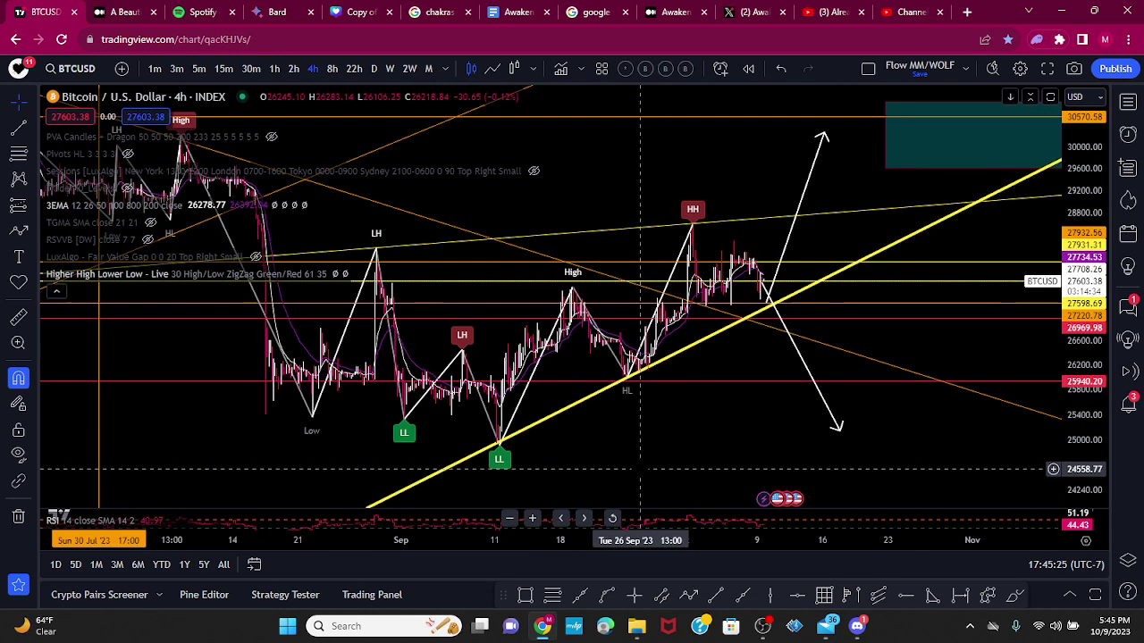
scroll(713, 303, up, 3)
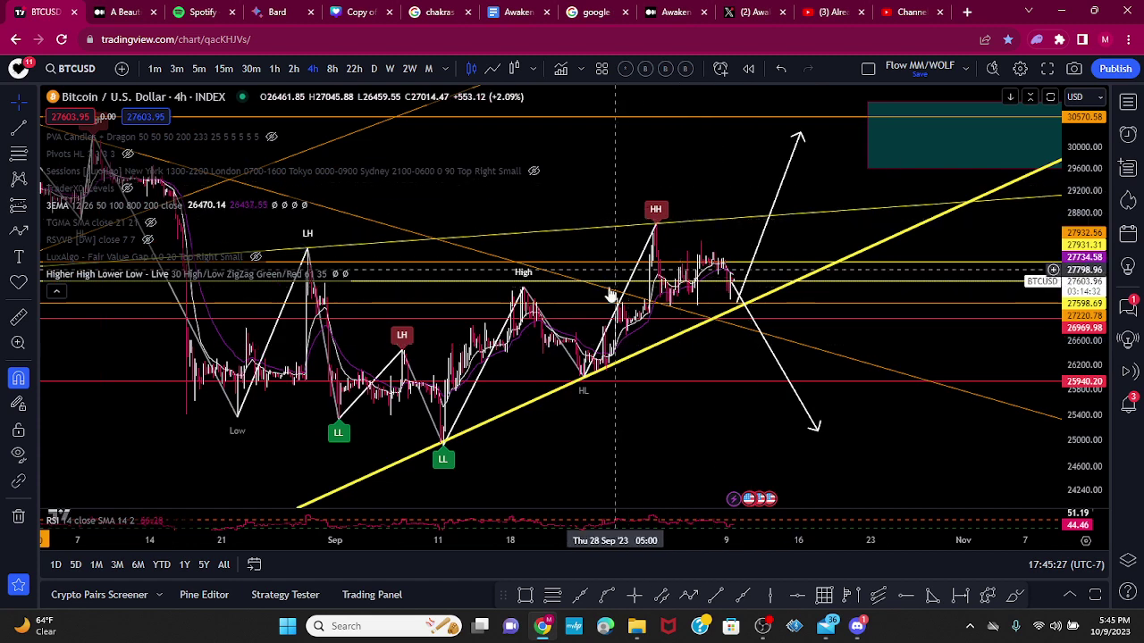
click(358, 274)
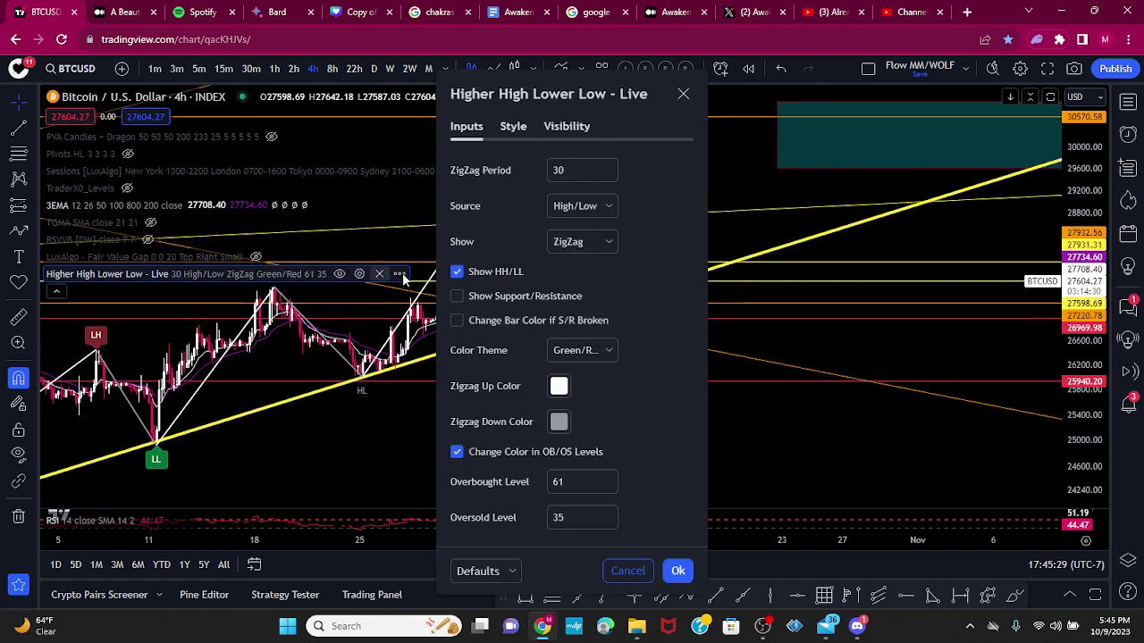
text(15)
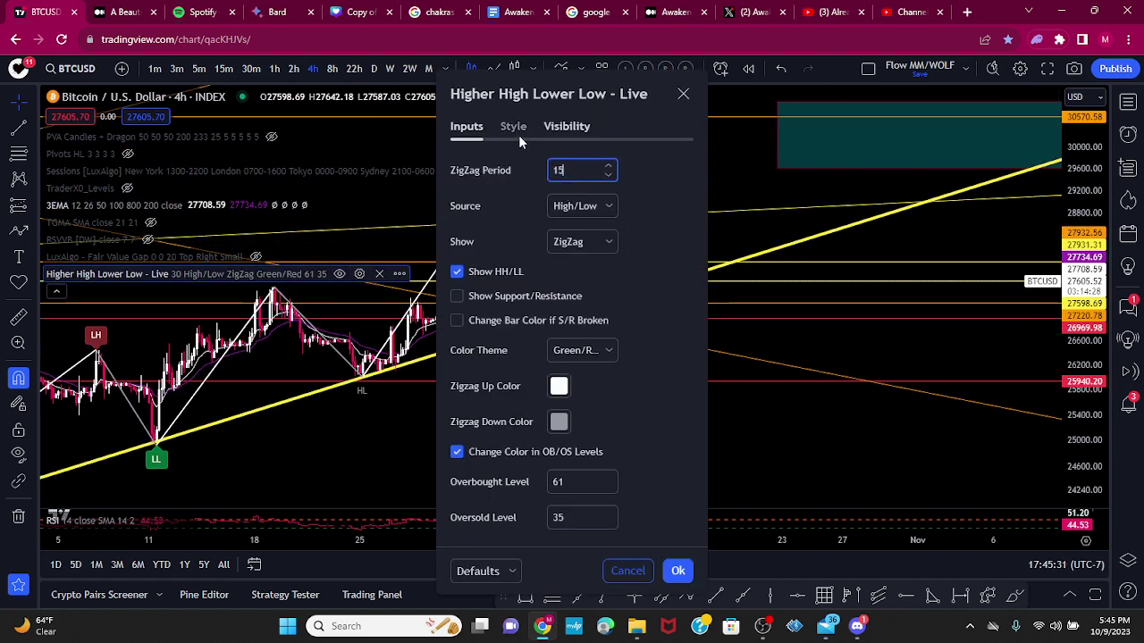
click(678, 570)
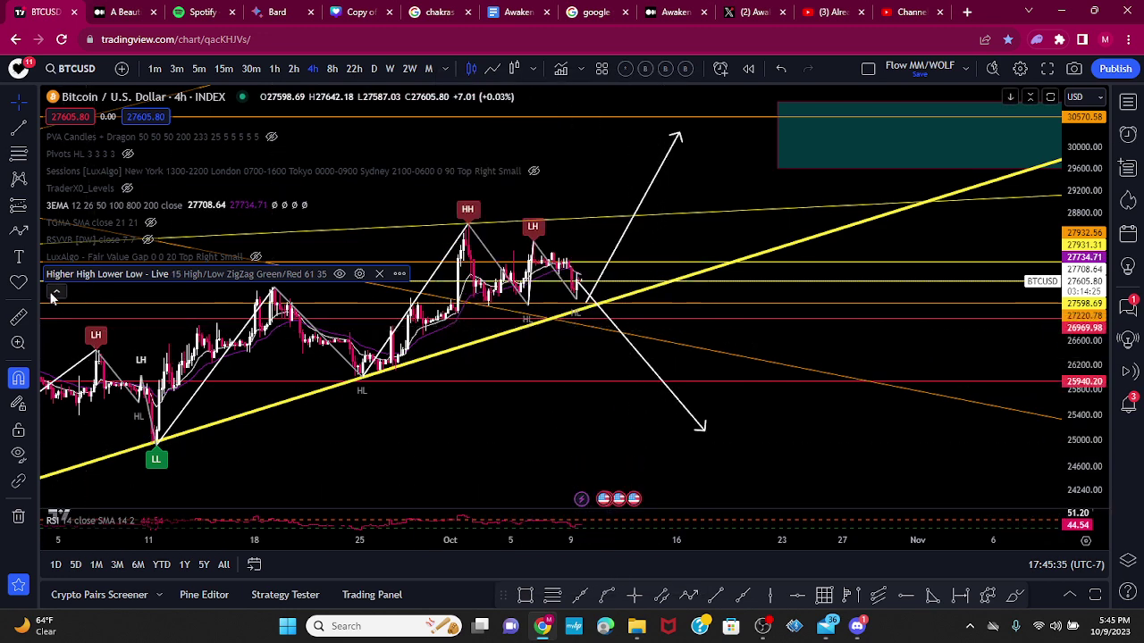
- Draw a falling trend line from the 2 October high at 28597.22 to 21 October at about 27407.66 and colour it green
drag(601, 415, 701, 434)
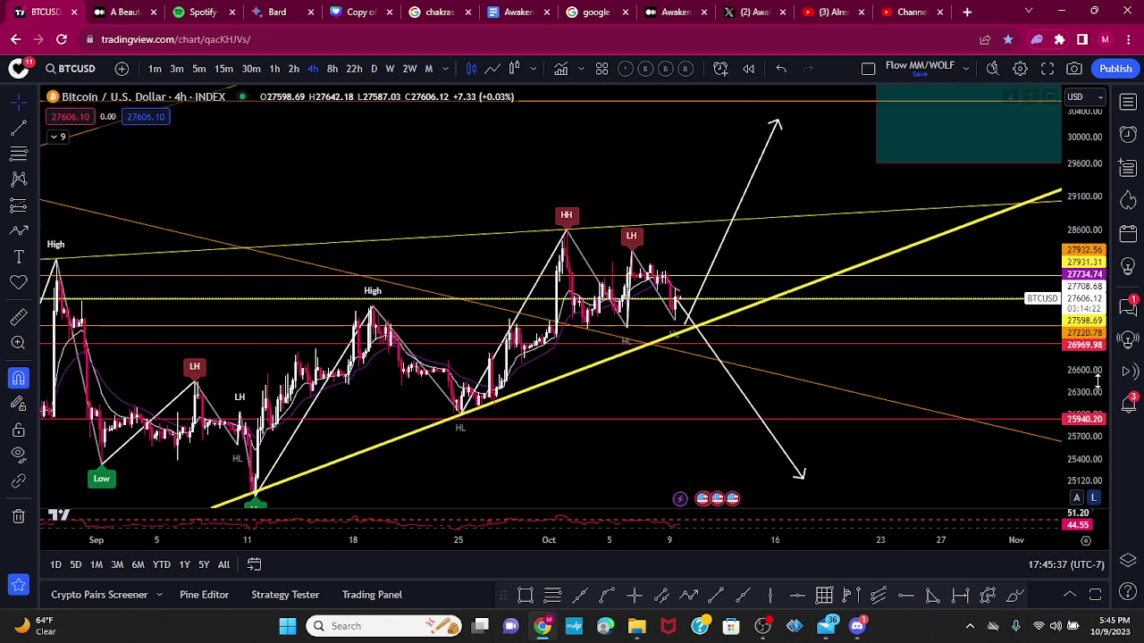
click(580, 594)
click(566, 237)
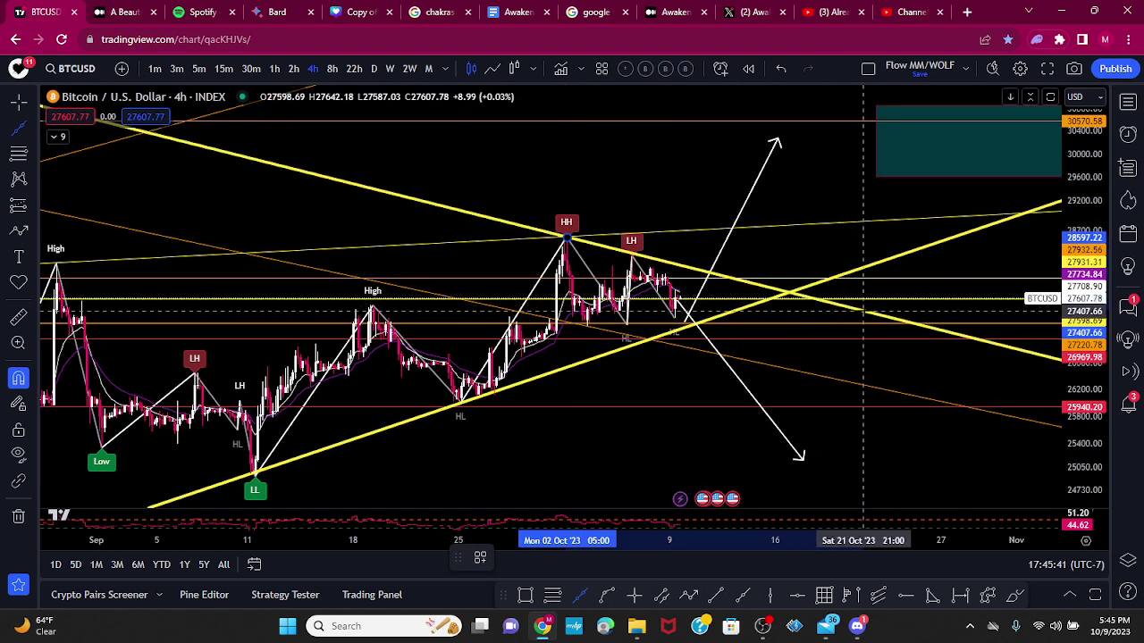
click(863, 311)
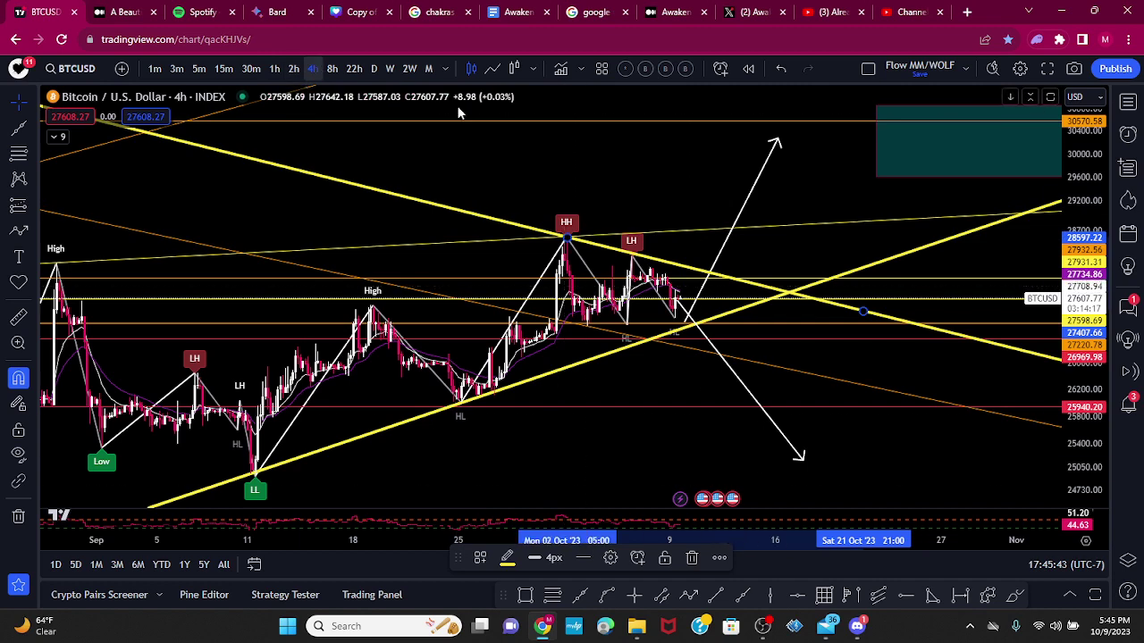
click(508, 558)
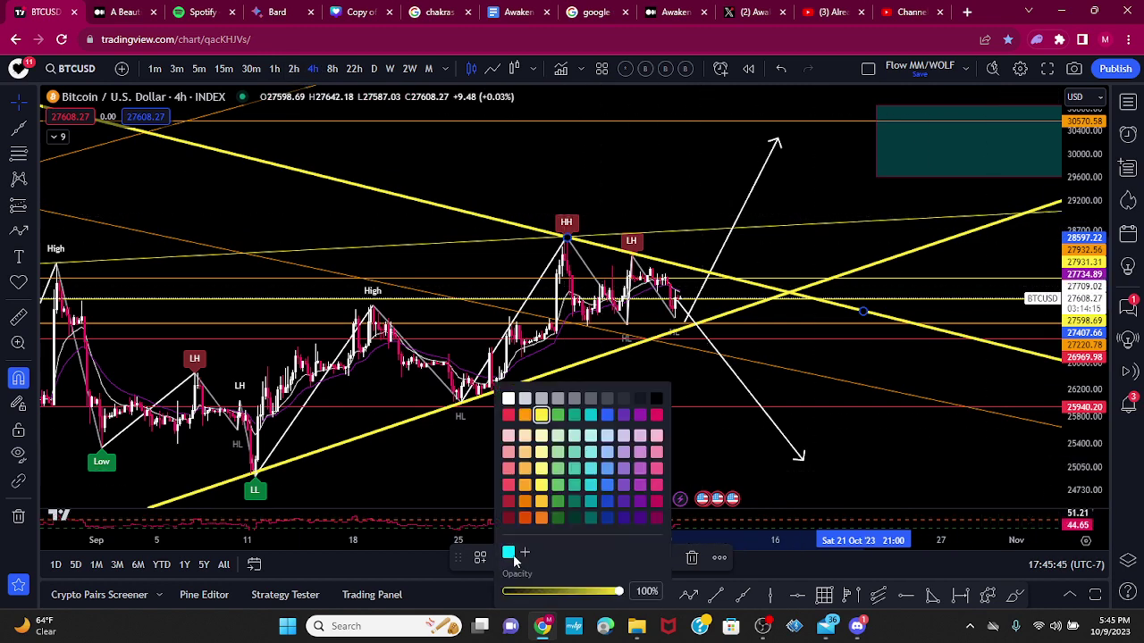
click(556, 414)
- Draw a rising green trend line from the 6 October low at 27184.63 to 17 October at about 27751.92
scroll(741, 424, down, 3)
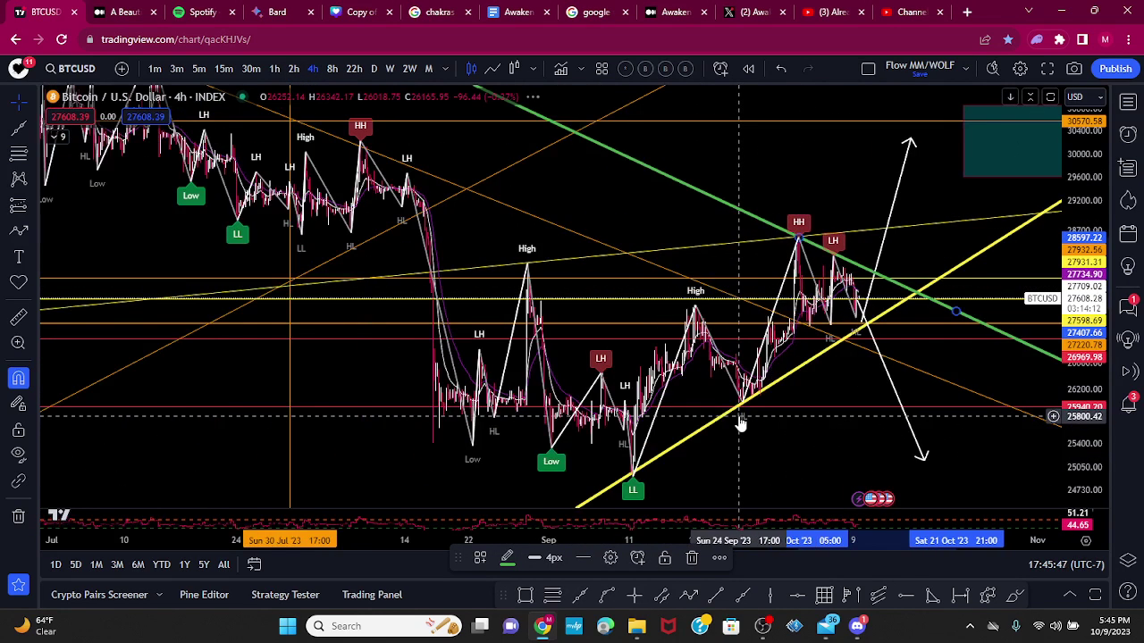
scroll(740, 425, up, 5)
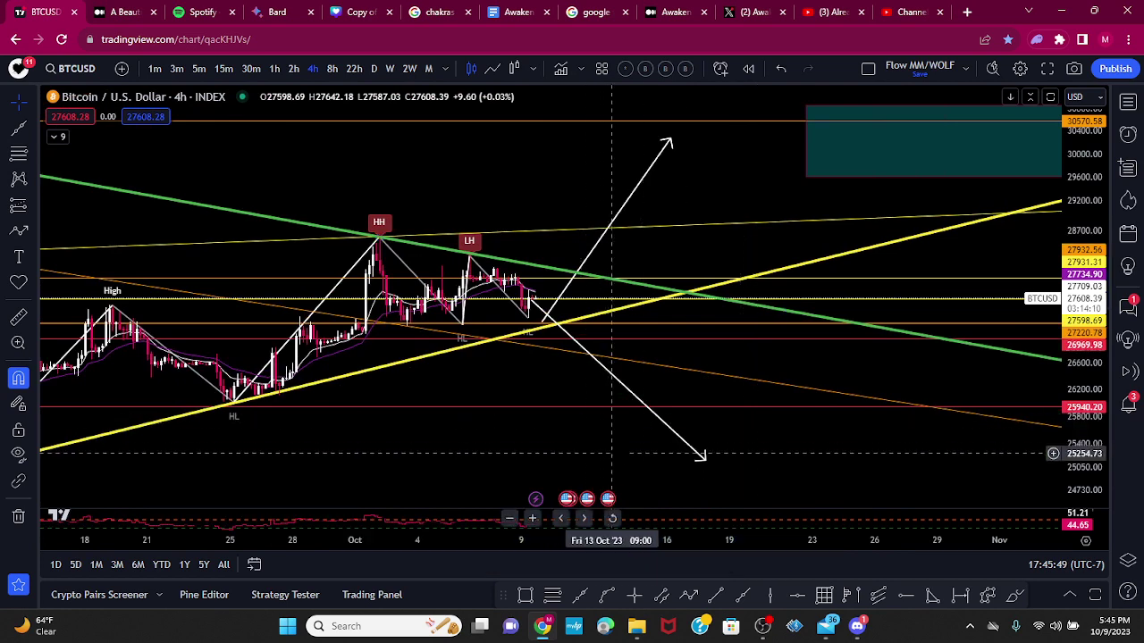
drag(1086, 467, 1089, 380)
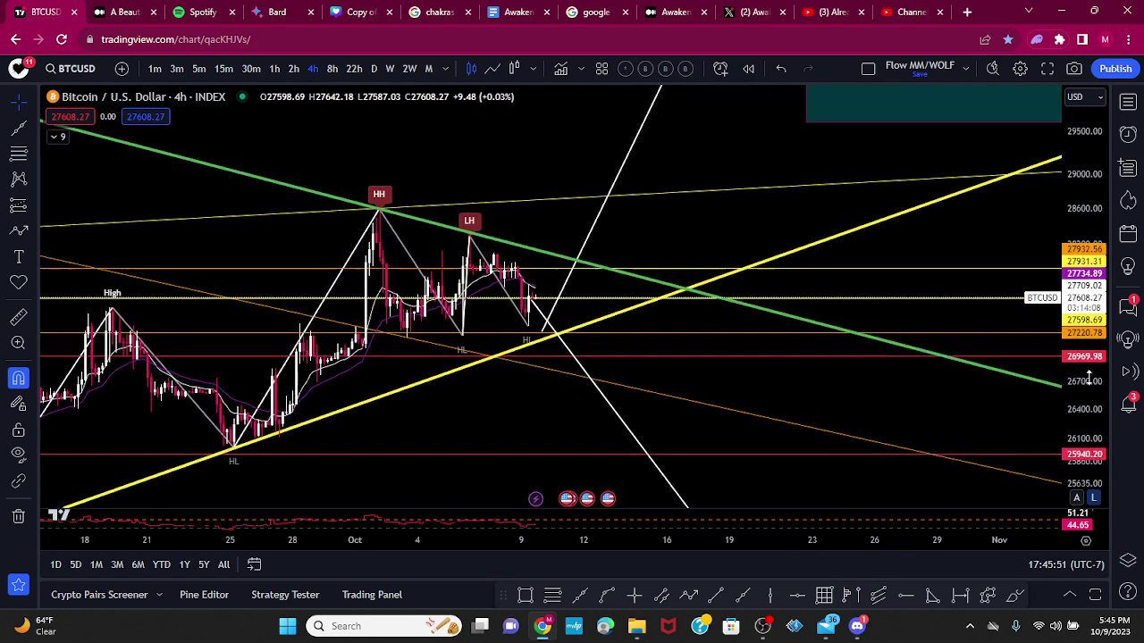
scroll(766, 426, down, 3)
scroll(766, 426, up, 4)
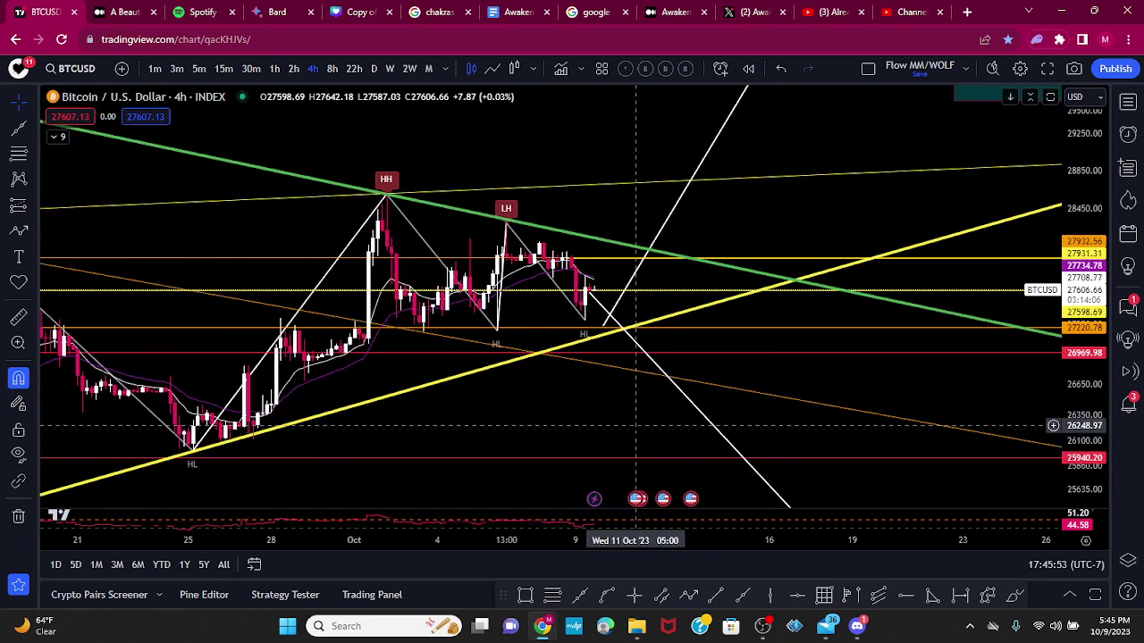
drag(635, 425, 627, 443)
drag(1085, 331, 1085, 401)
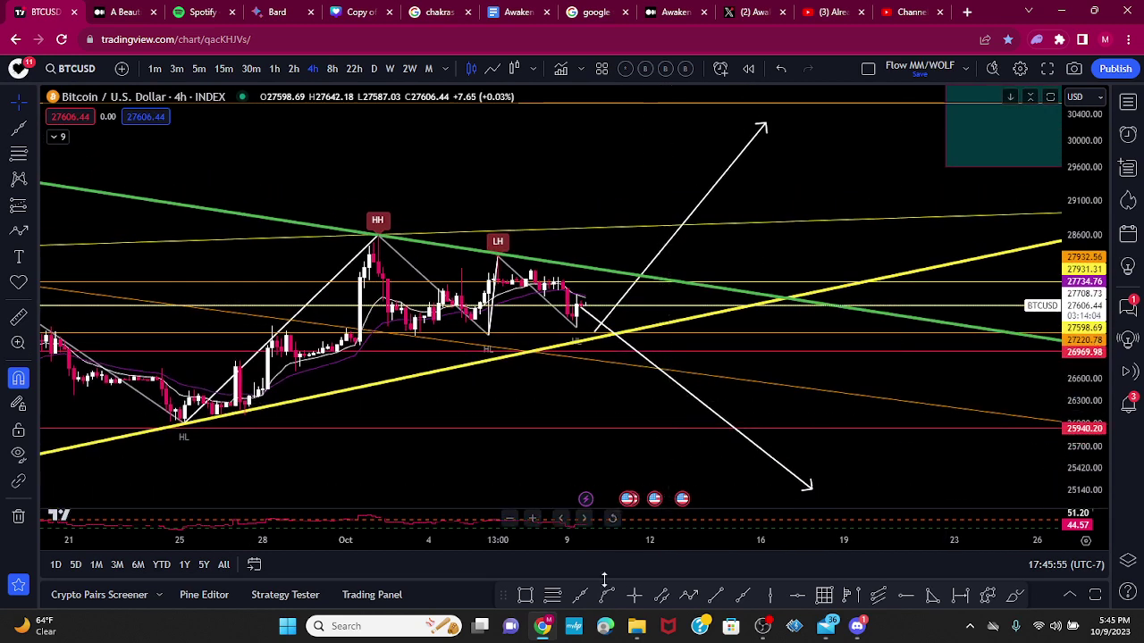
click(580, 596)
click(488, 334)
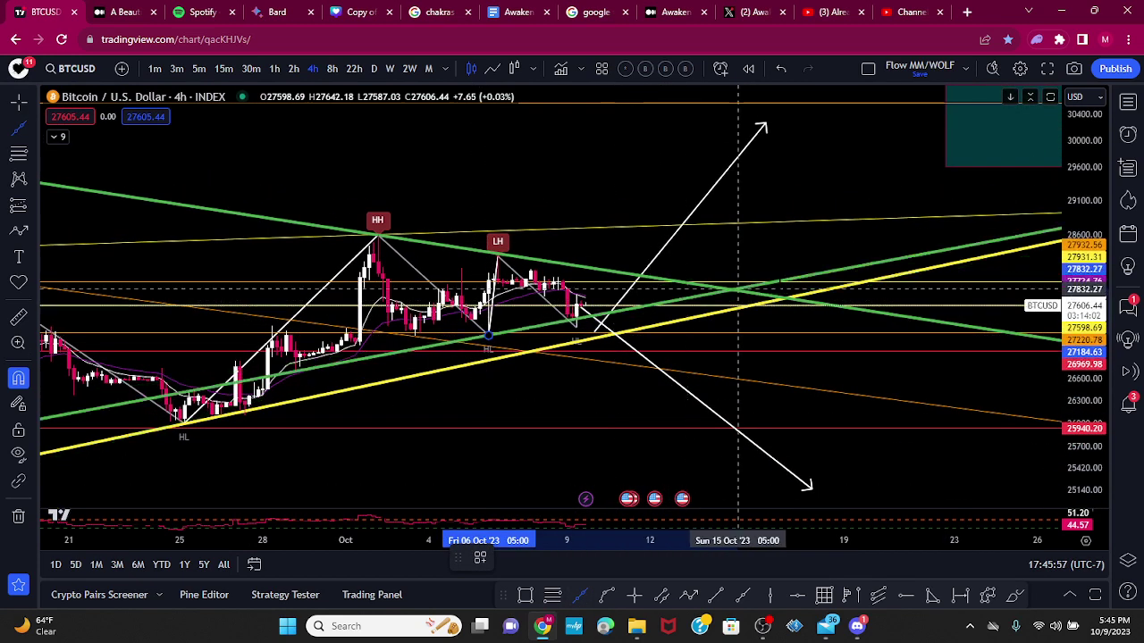
click(806, 295)
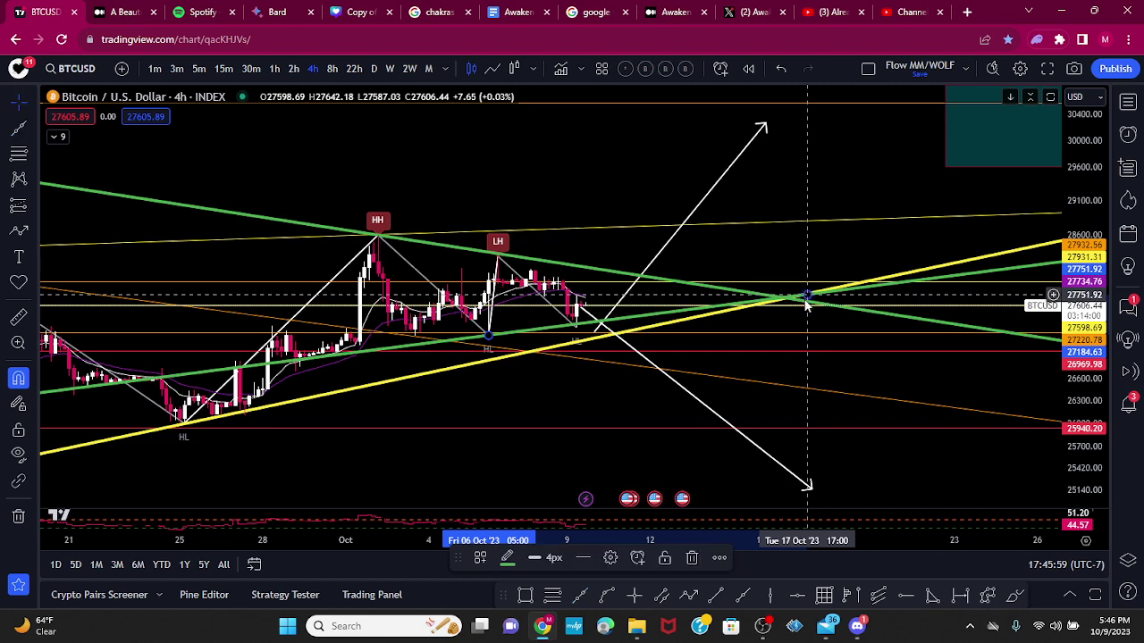
- Shade the area between the green trend lines with a triangle from 27 September to 16 October, placing its lower corner at about 26780.45 with the magnet off
drag(1075, 421, 1072, 389)
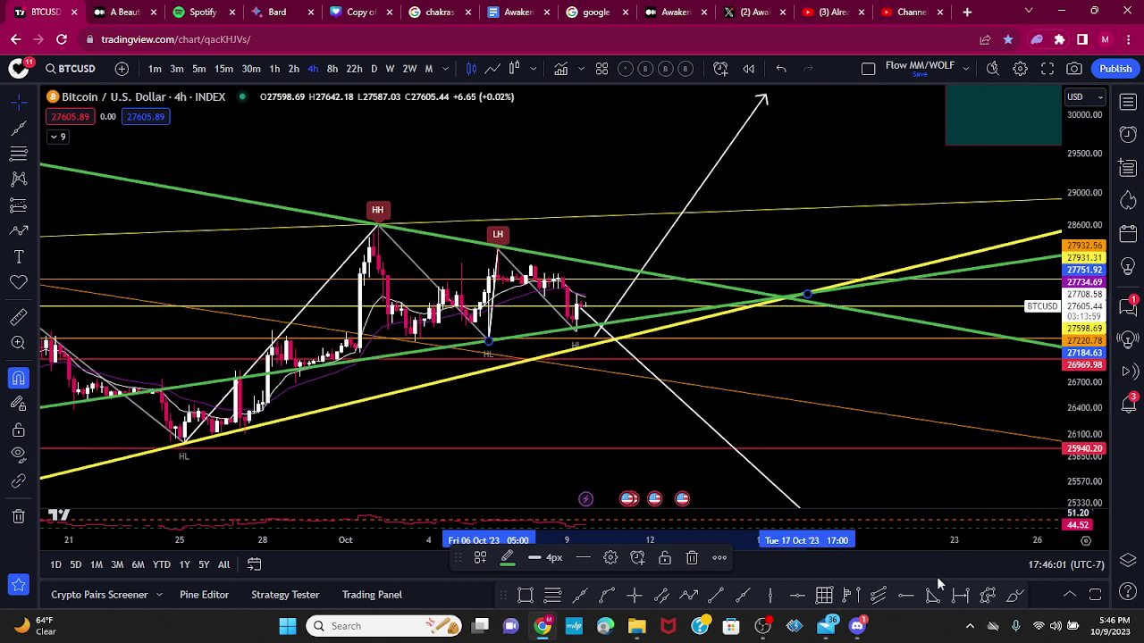
click(933, 595)
click(263, 204)
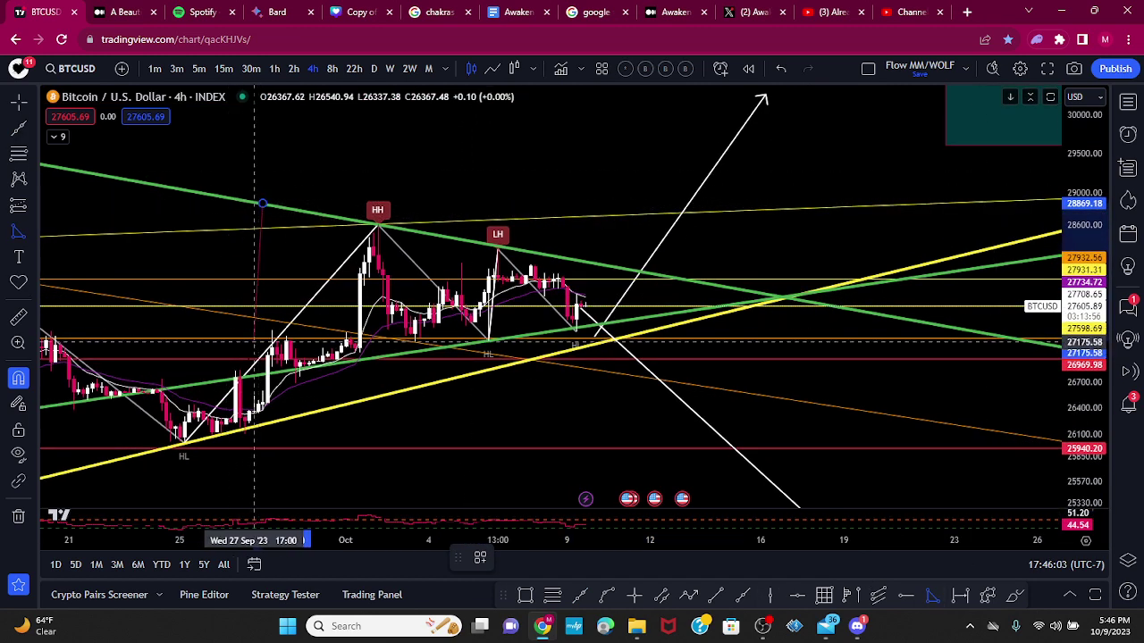
click(248, 411)
click(769, 295)
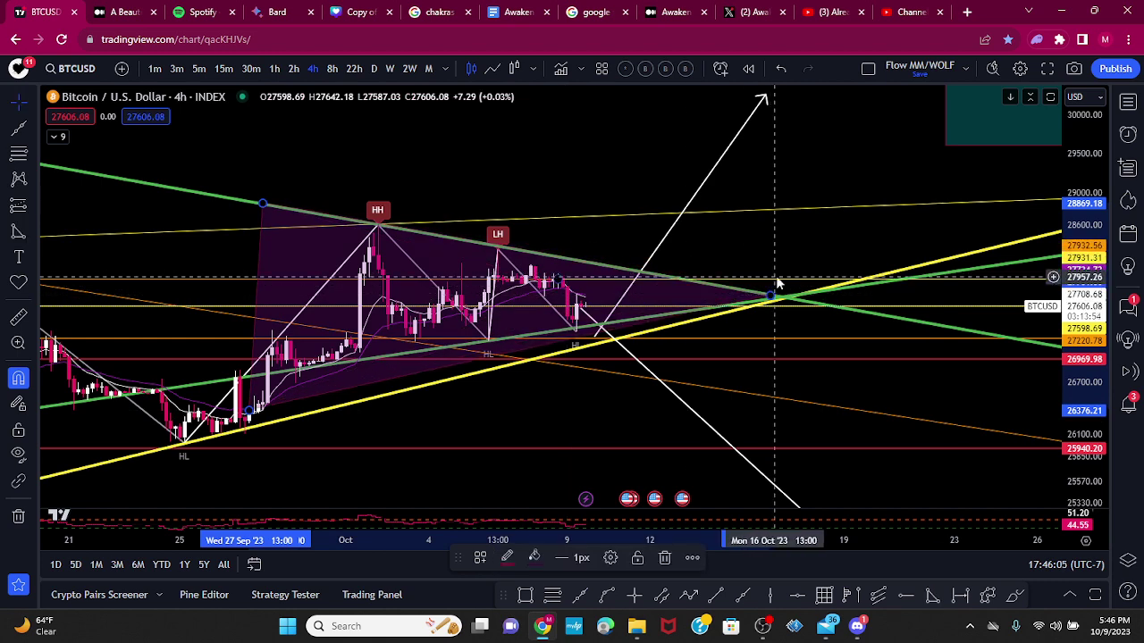
click(24, 381)
drag(248, 411, 251, 387)
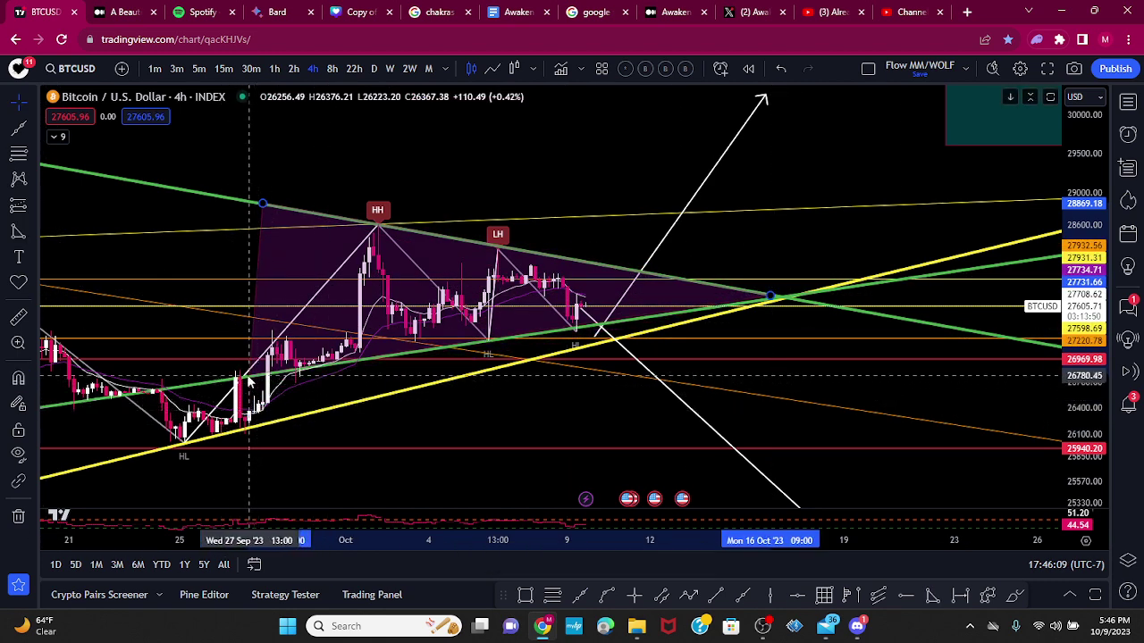
click(250, 377)
- Copy an image of the chart with the shaded triangle to the clipboard and delete the triangle
click(1076, 69)
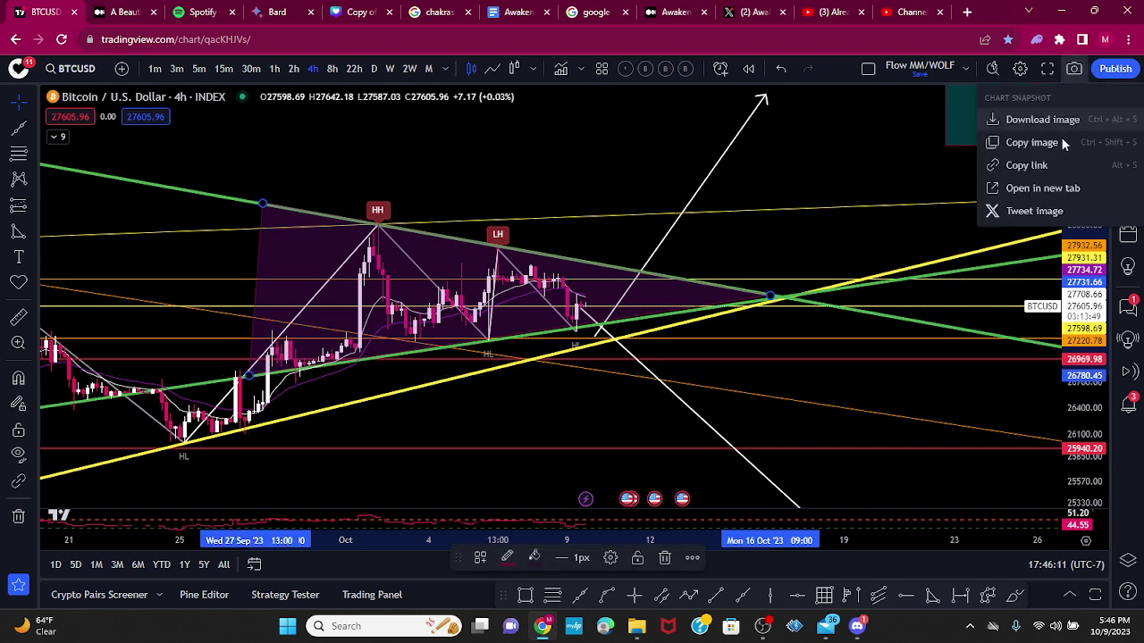
click(1064, 143)
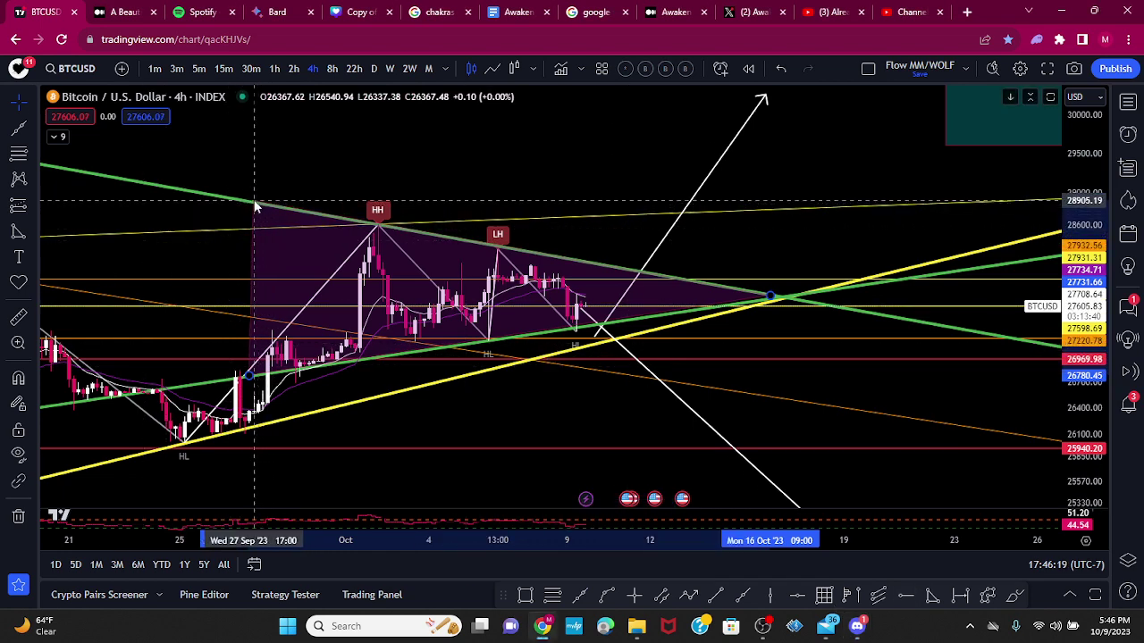
click(667, 559)
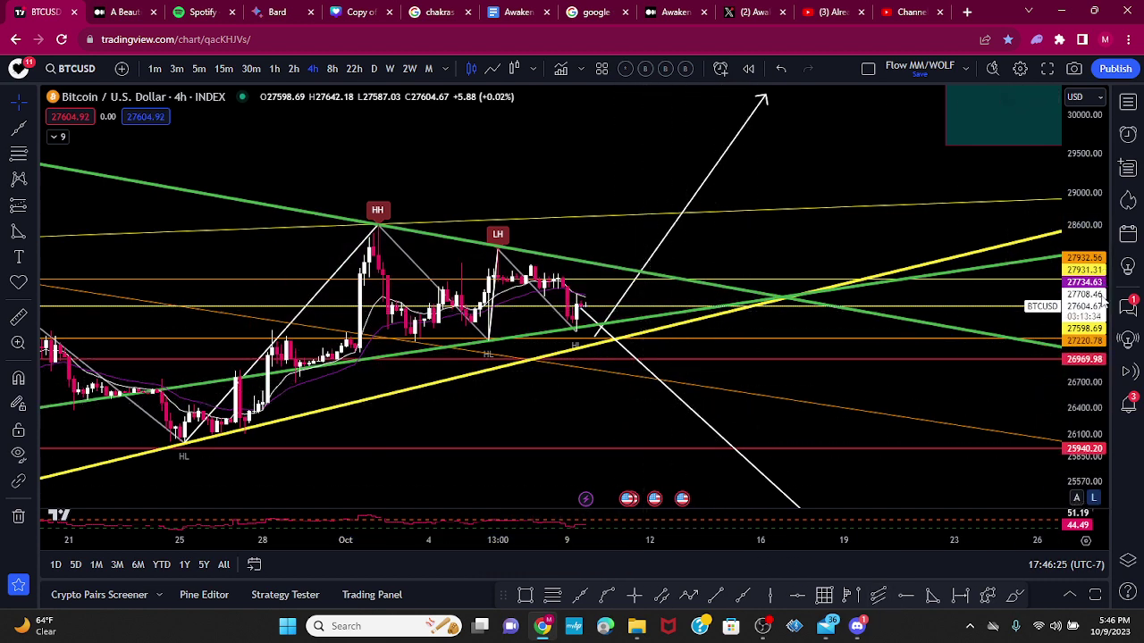
- Move the rising arrow's tip to the 30570.58 level and the falling arrow's start just past the latest candle, around 10 October
drag(1102, 301, 1103, 349)
drag(767, 129, 770, 112)
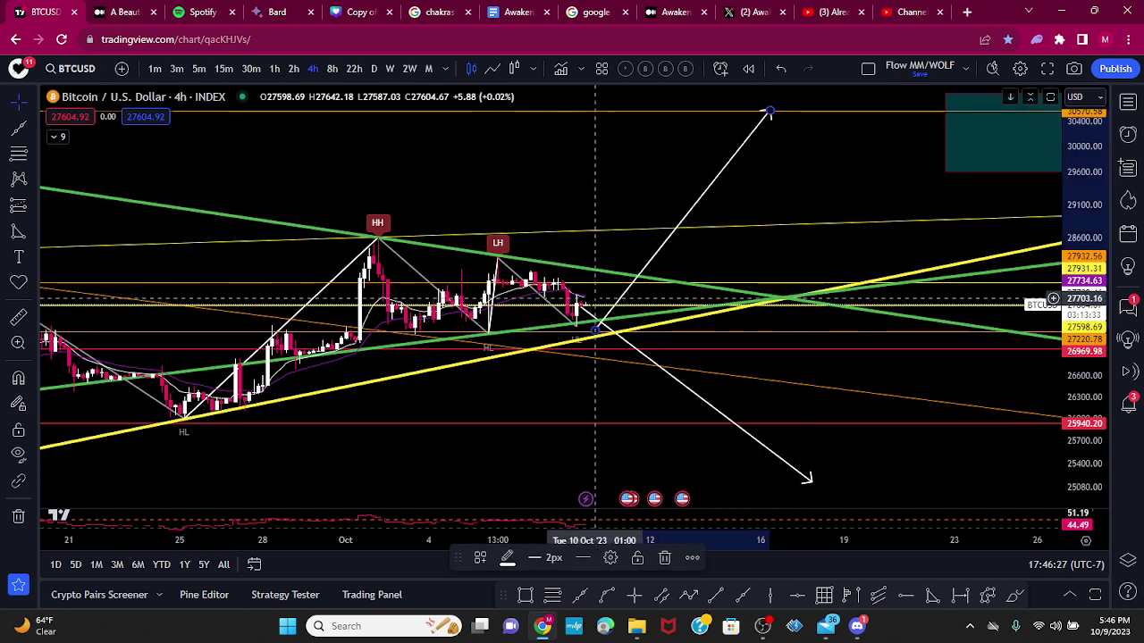
mouse_move(581, 305)
mouse_down()
mouse_move(604, 336)
mouse_move(600, 315)
mouse_up()
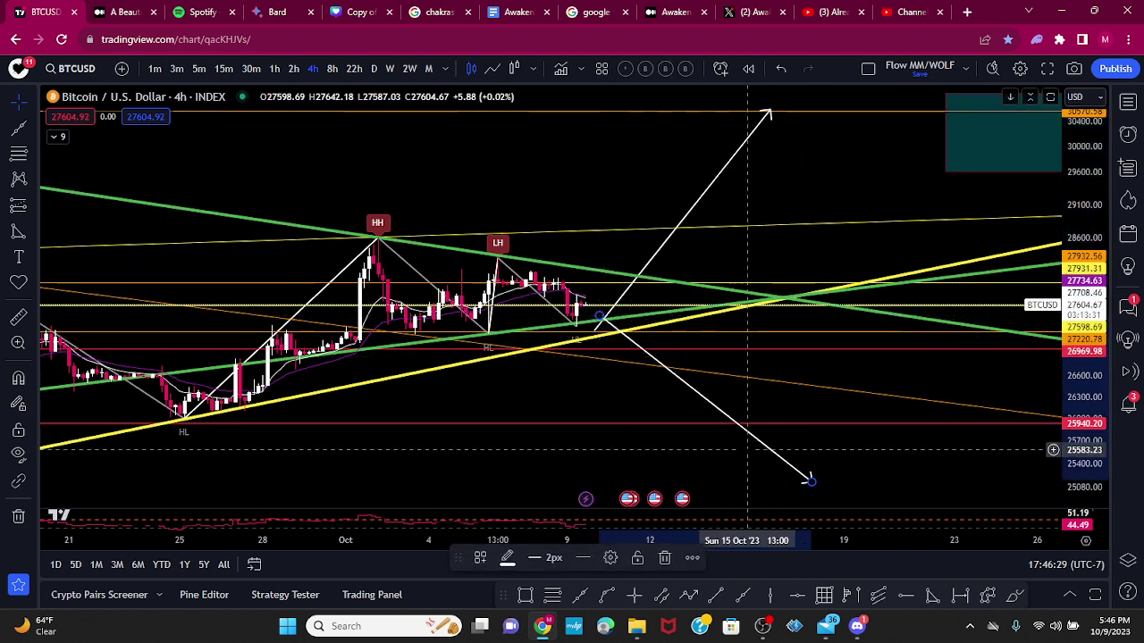
- Thicken the yellow trend line through the 28 August and 2 October highs to match the rising yellow support line
scroll(715, 420, down, 4)
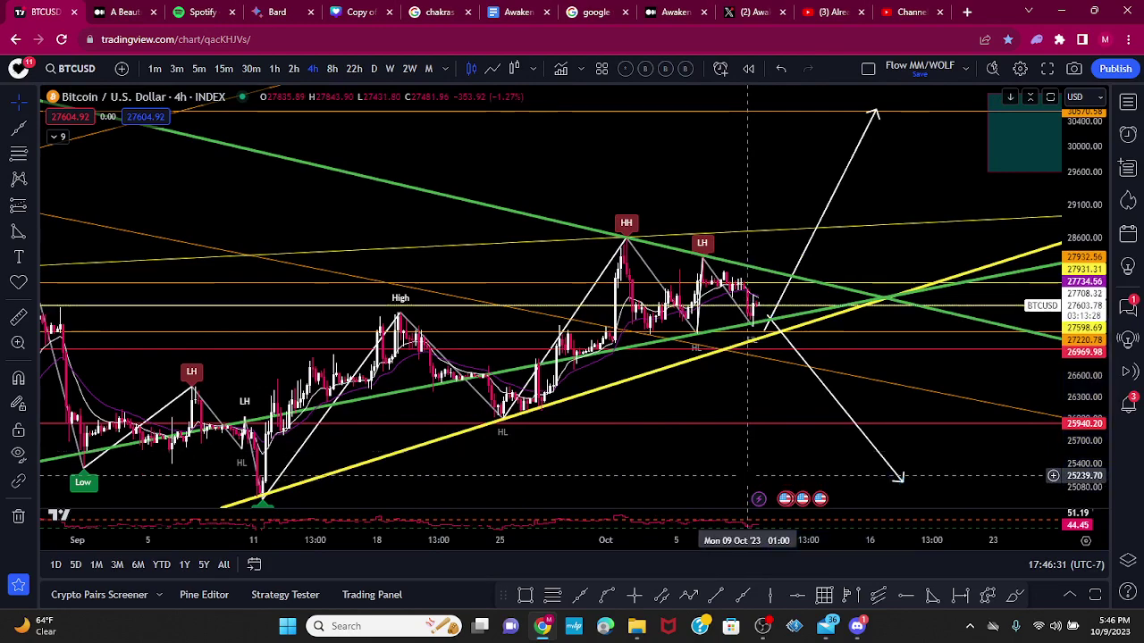
scroll(771, 196, down, 5)
click(767, 189)
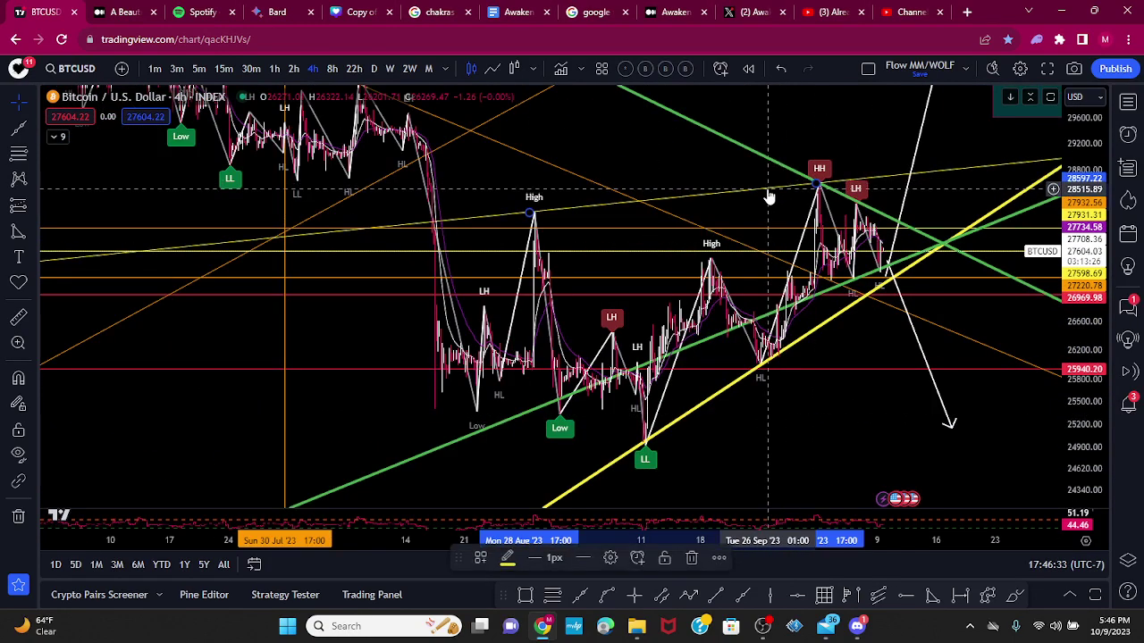
click(543, 595)
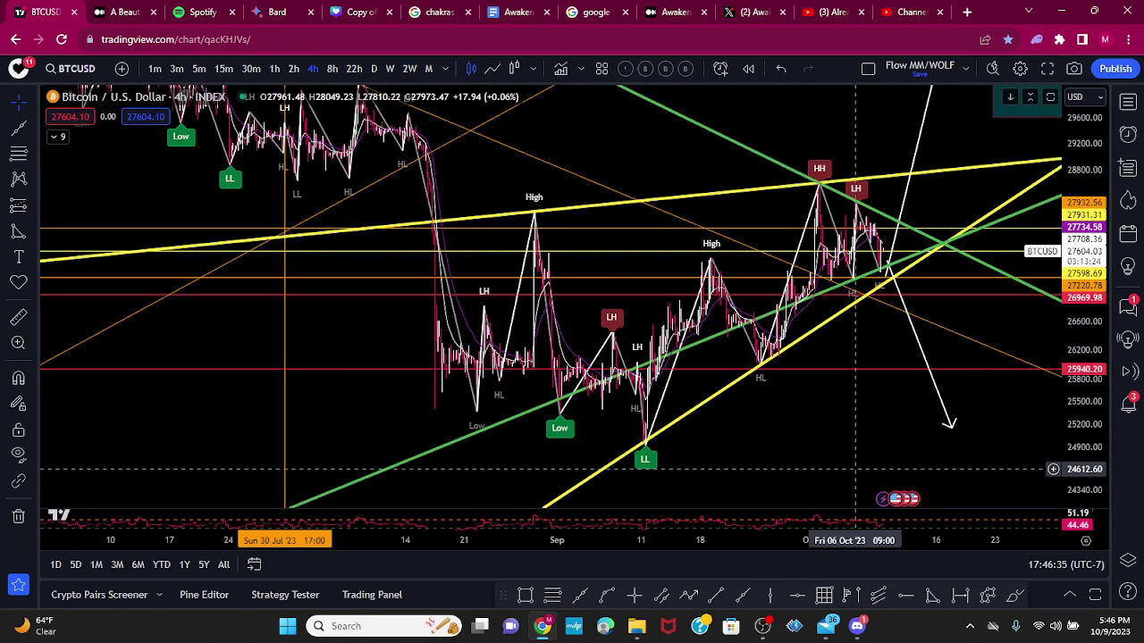
- Frame the 4-hour chart from late August with both arrows and the target zone in view, and copy its image to the clipboard
scroll(726, 477, up, 4)
drag(726, 477, 725, 503)
drag(1076, 394, 1075, 464)
drag(976, 463, 937, 468)
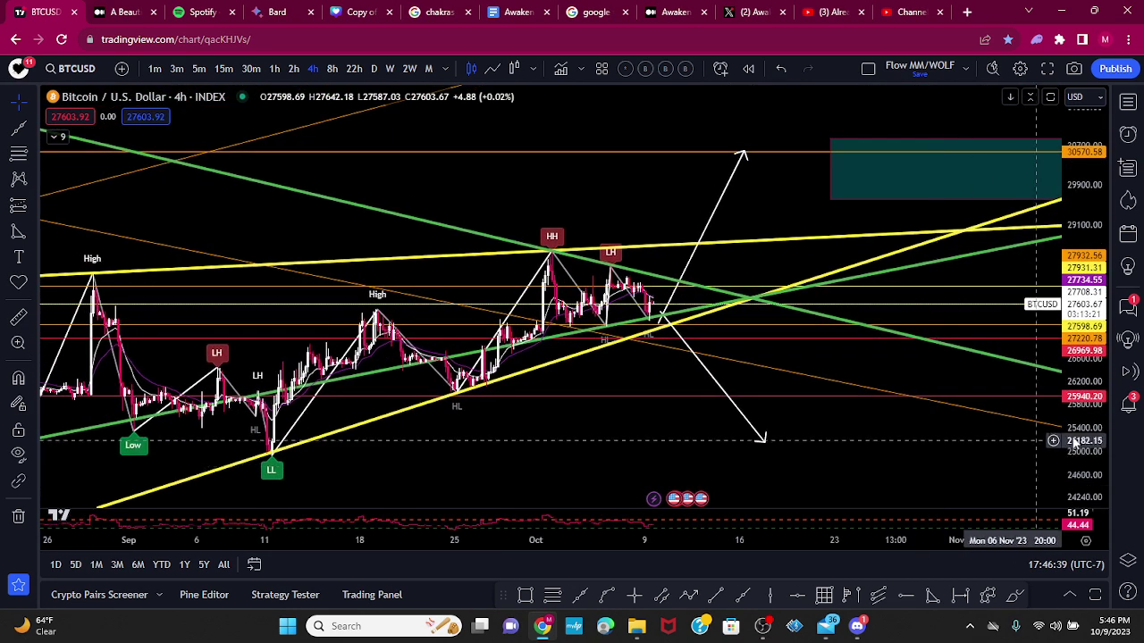
drag(1098, 441, 1098, 410)
click(1076, 69)
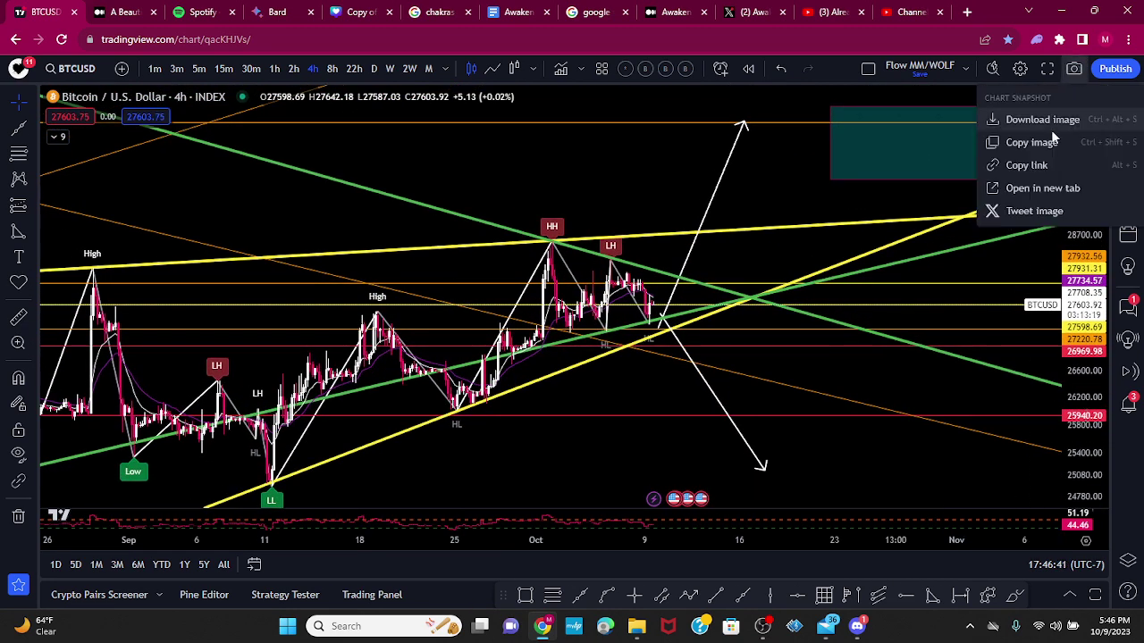
click(1016, 141)
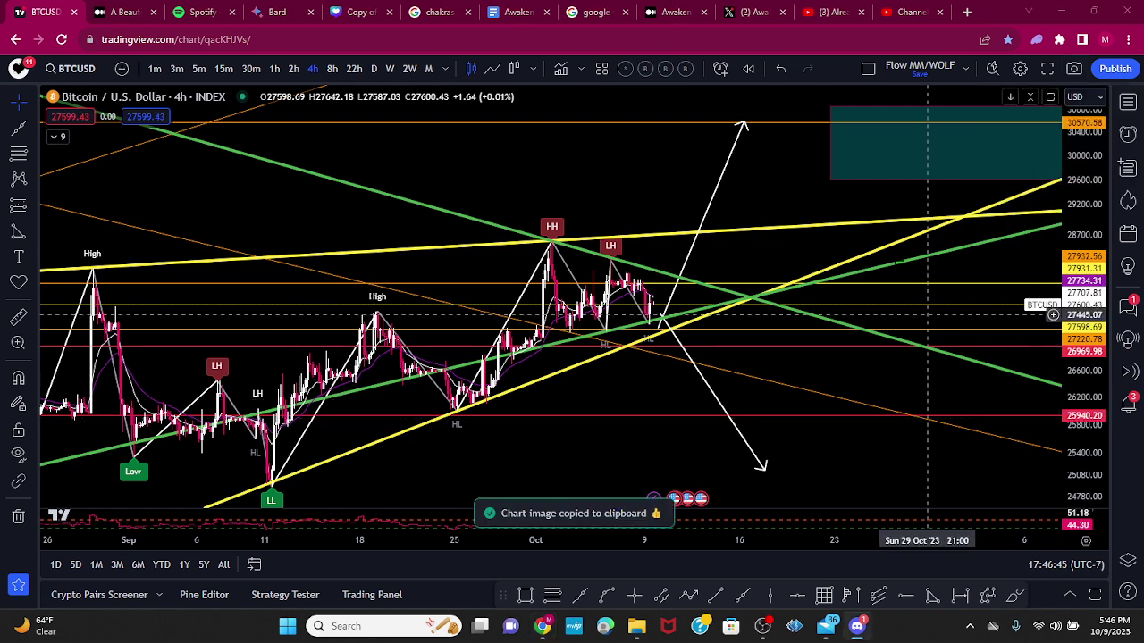
- Delete the rising white arrow that starts beside the latest candles
drag(1068, 459, 1069, 347)
drag(656, 432, 903, 378)
scroll(906, 375, up, 5)
scroll(906, 375, up, 2)
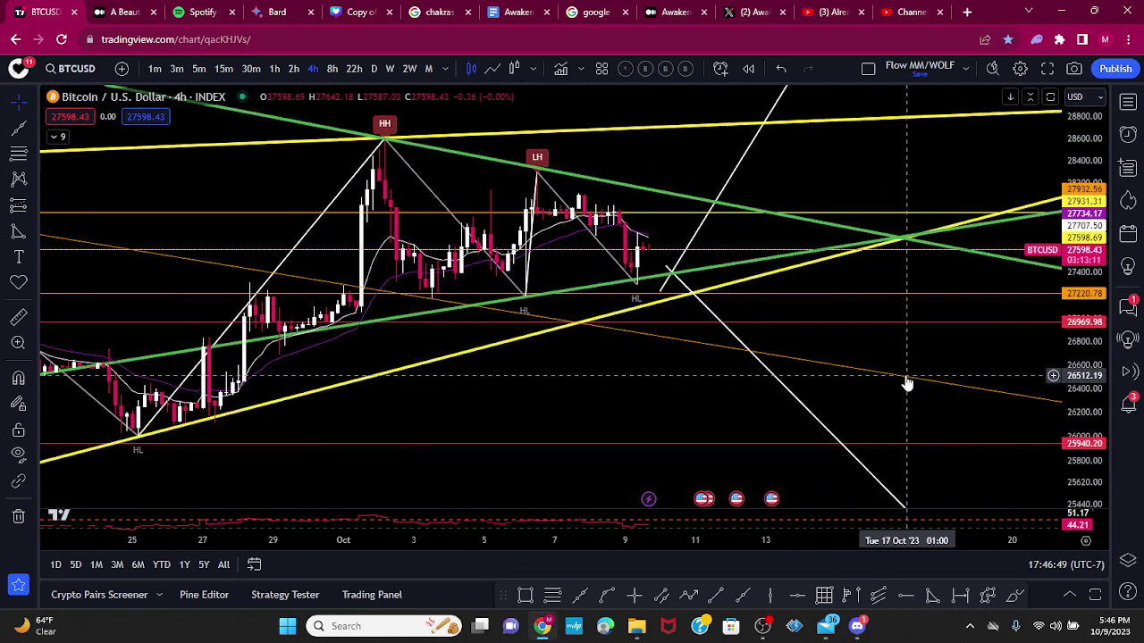
drag(630, 390, 602, 428)
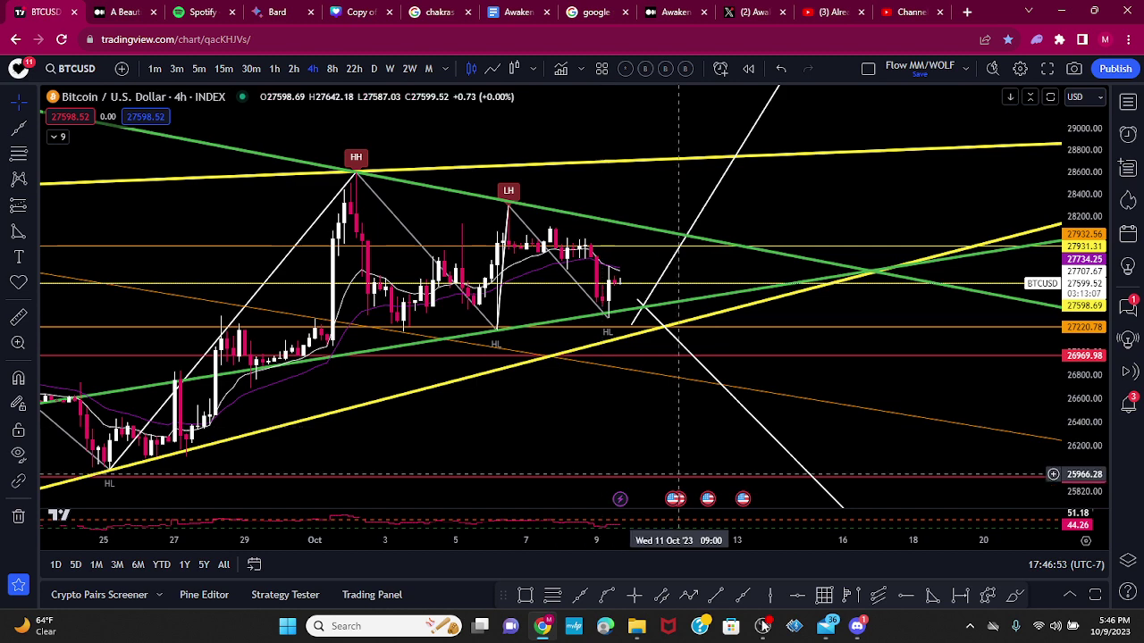
click(672, 268)
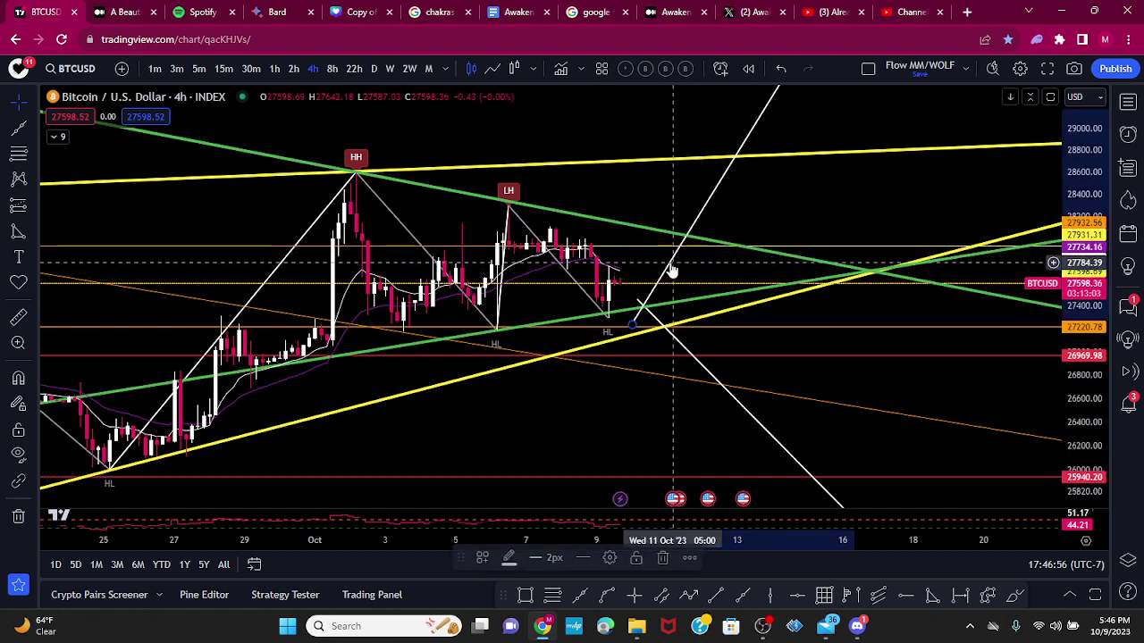
click(665, 558)
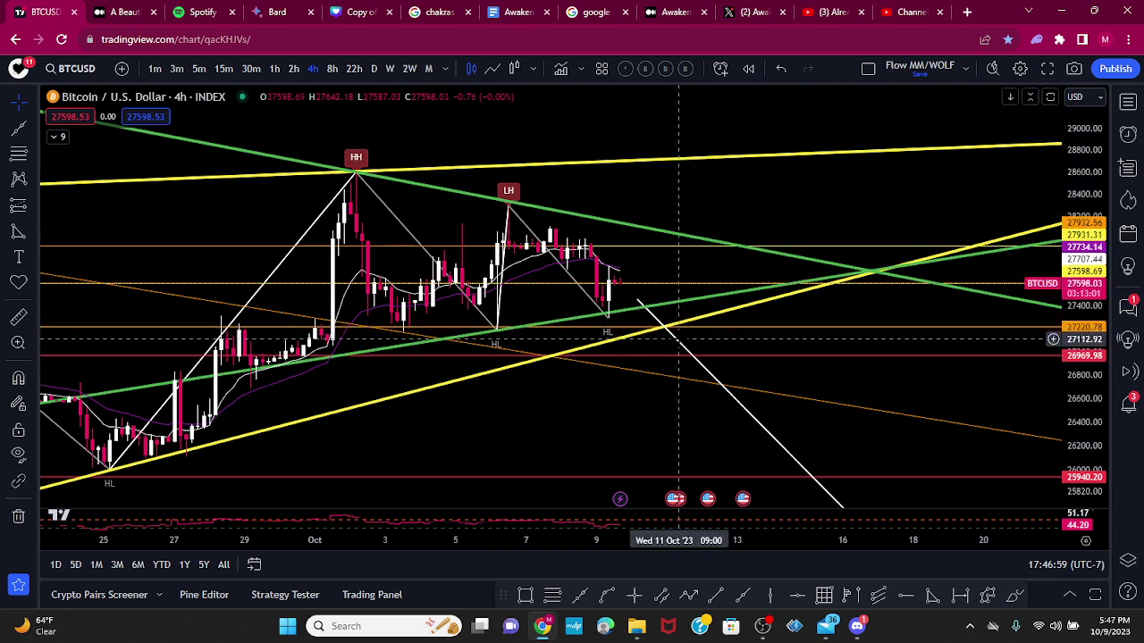
- Delete the falling white arrow that starts past the latest candle
click(683, 350)
click(665, 558)
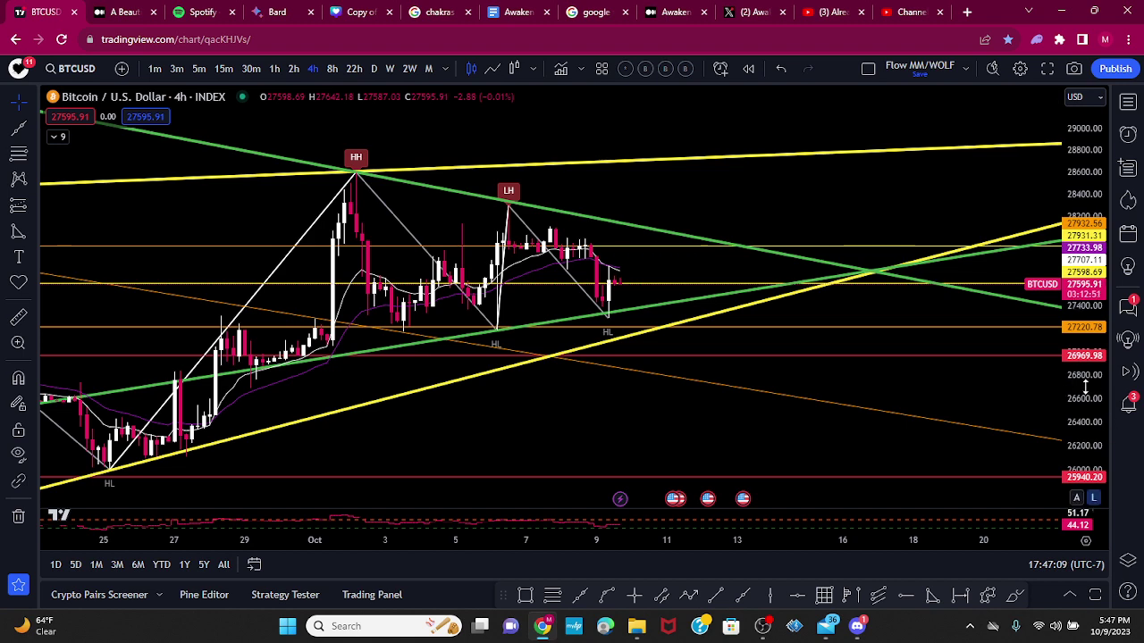
- Brush a white wave from the latest low into the green lines' convergence, with branches rising to about 28400 and falling to about 26800
drag(1086, 386, 1086, 330)
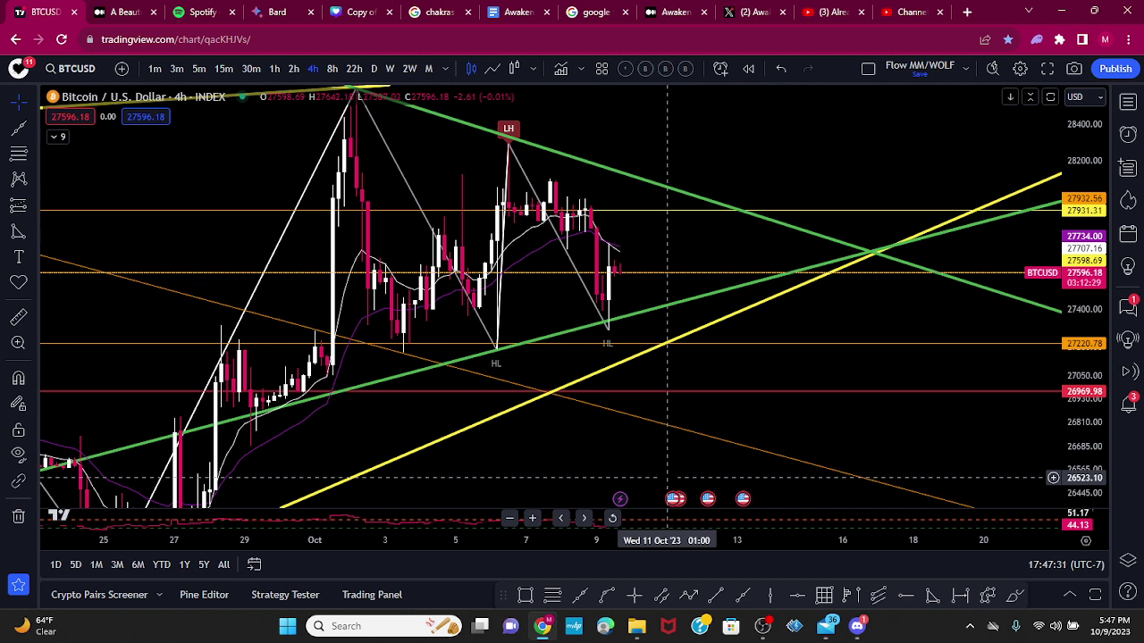
scroll(667, 478, down, 4)
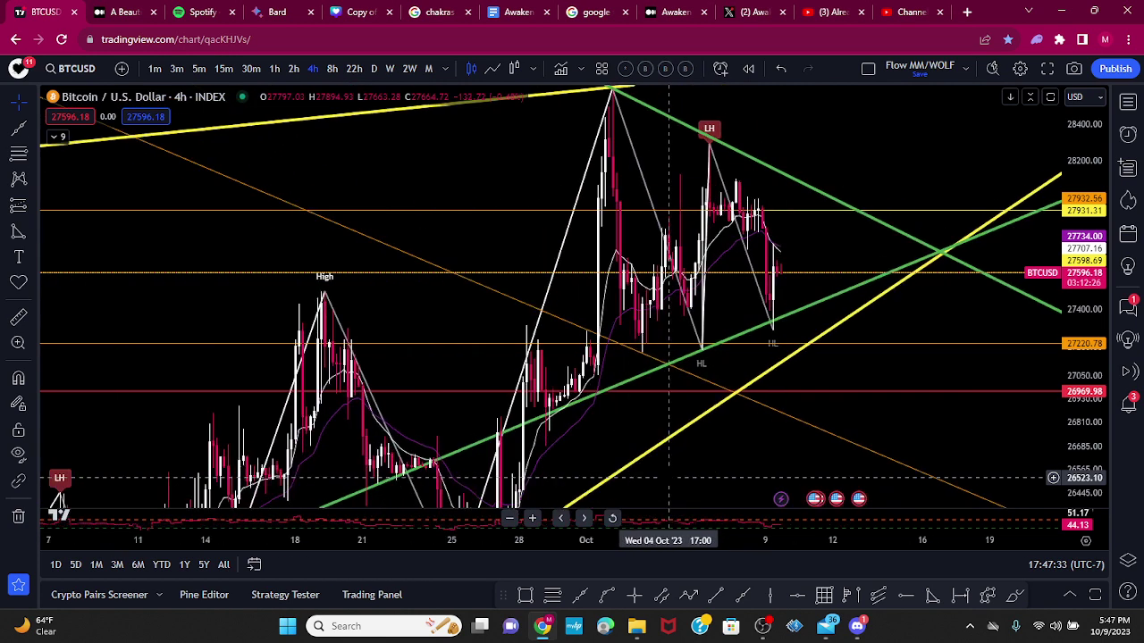
drag(1082, 392, 1085, 487)
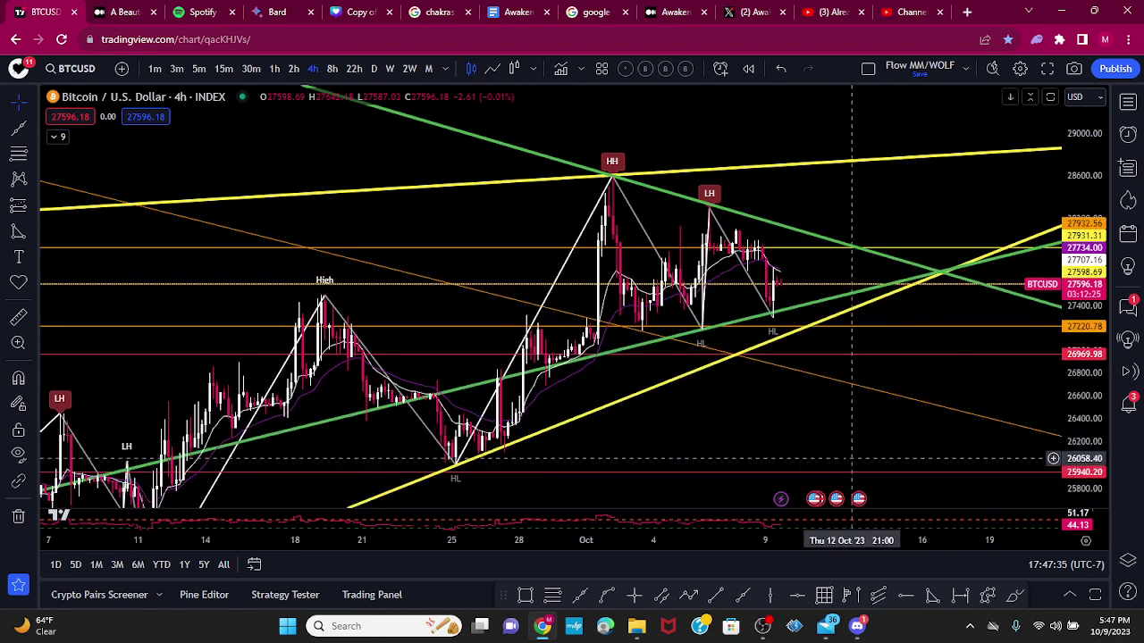
drag(825, 454, 730, 450)
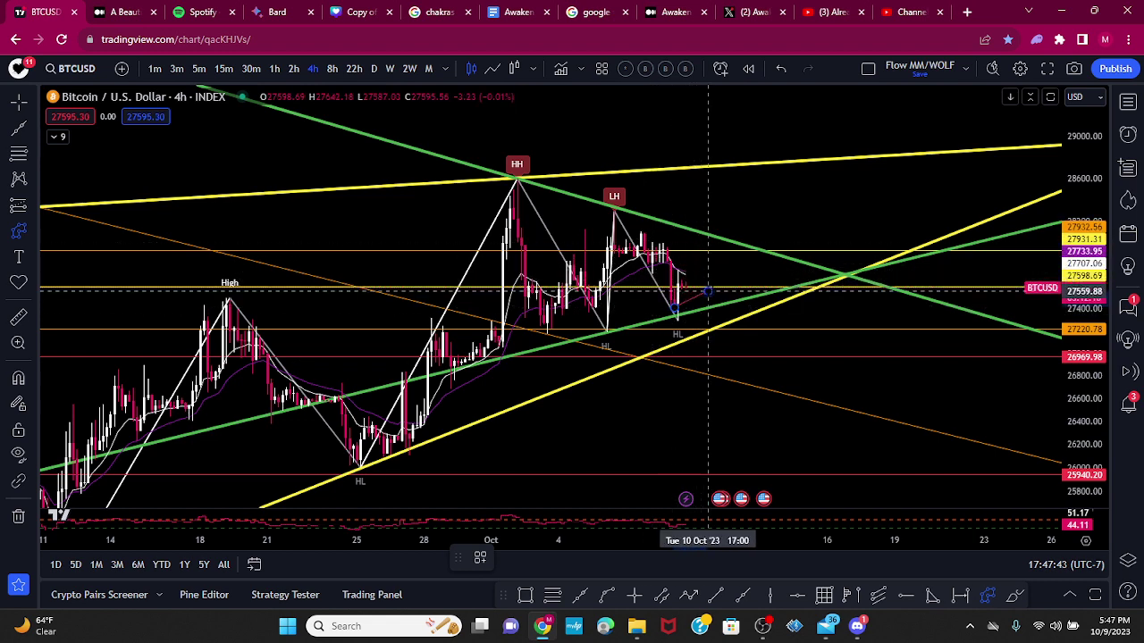
click(720, 263)
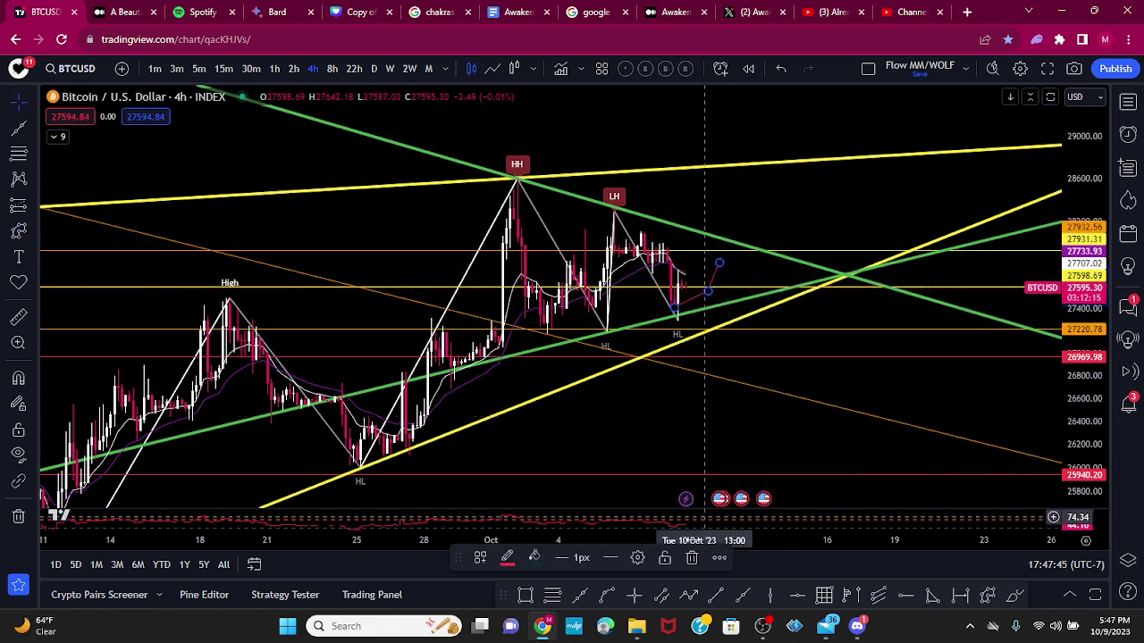
click(692, 559)
click(1014, 598)
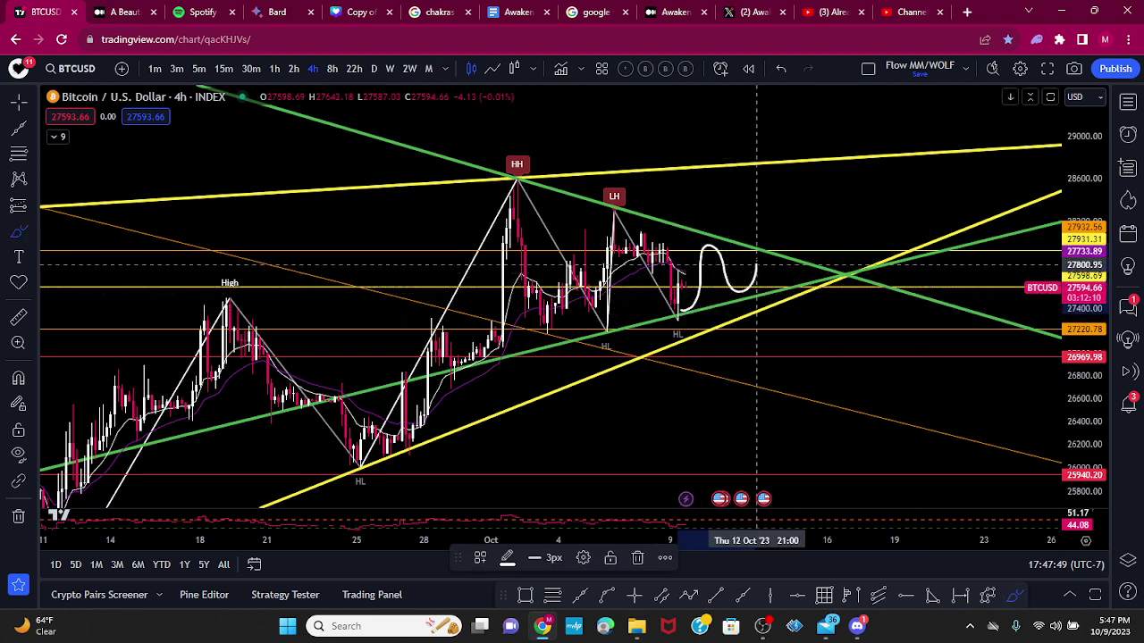
drag(802, 274, 847, 200)
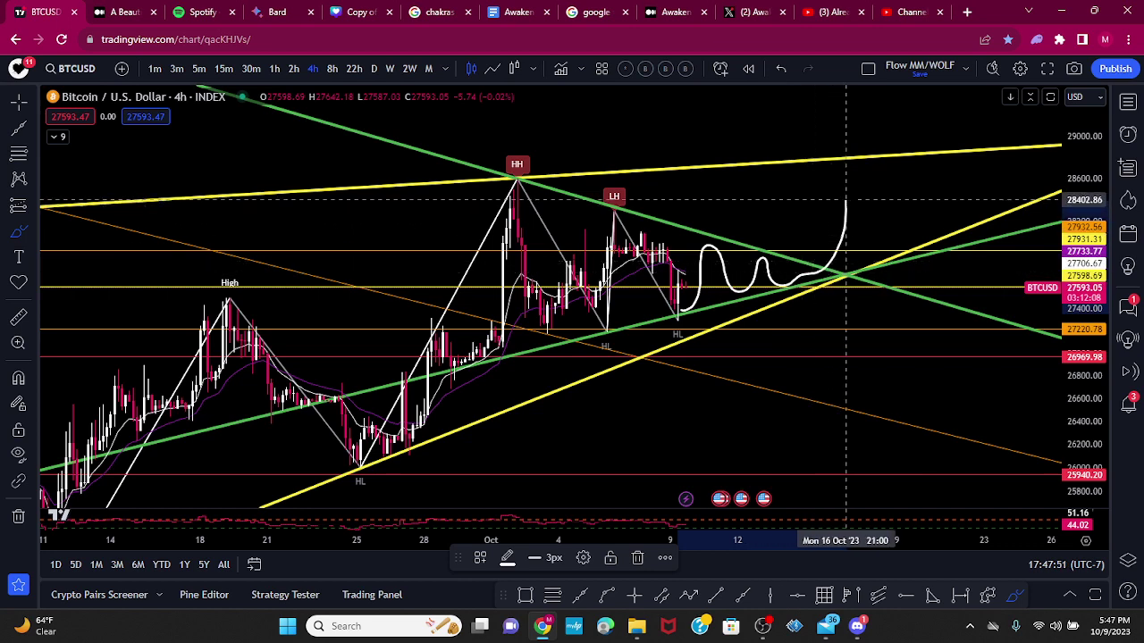
drag(802, 285, 843, 370)
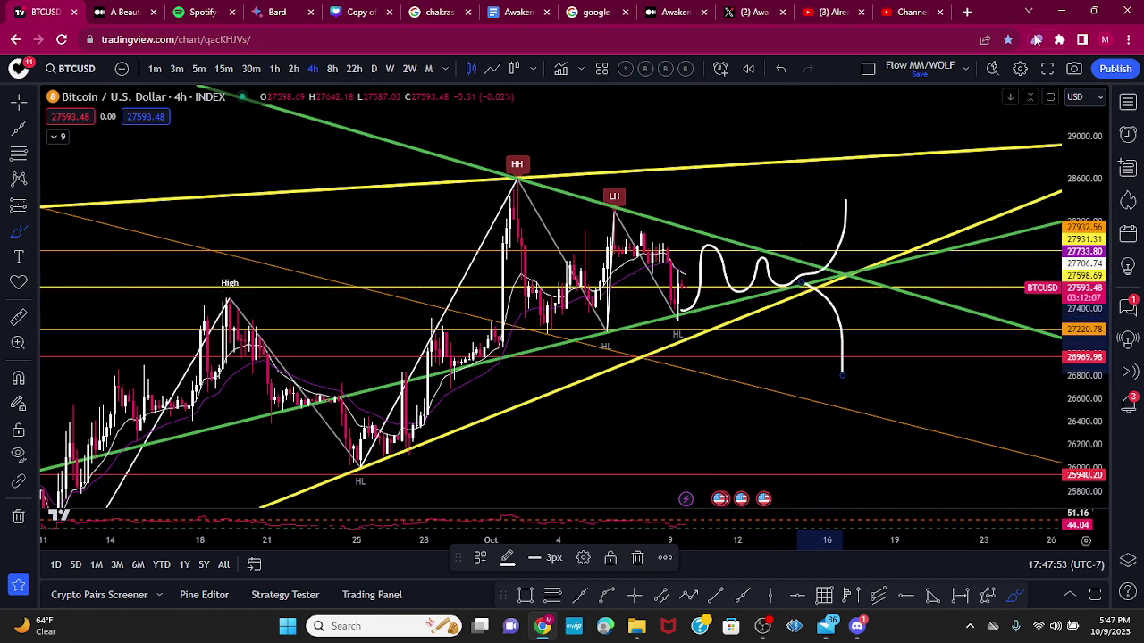
- Copy the 4-hour chart image with the brushed scenarios to the clipboard, and undo the brush strokes
click(1074, 68)
click(1045, 143)
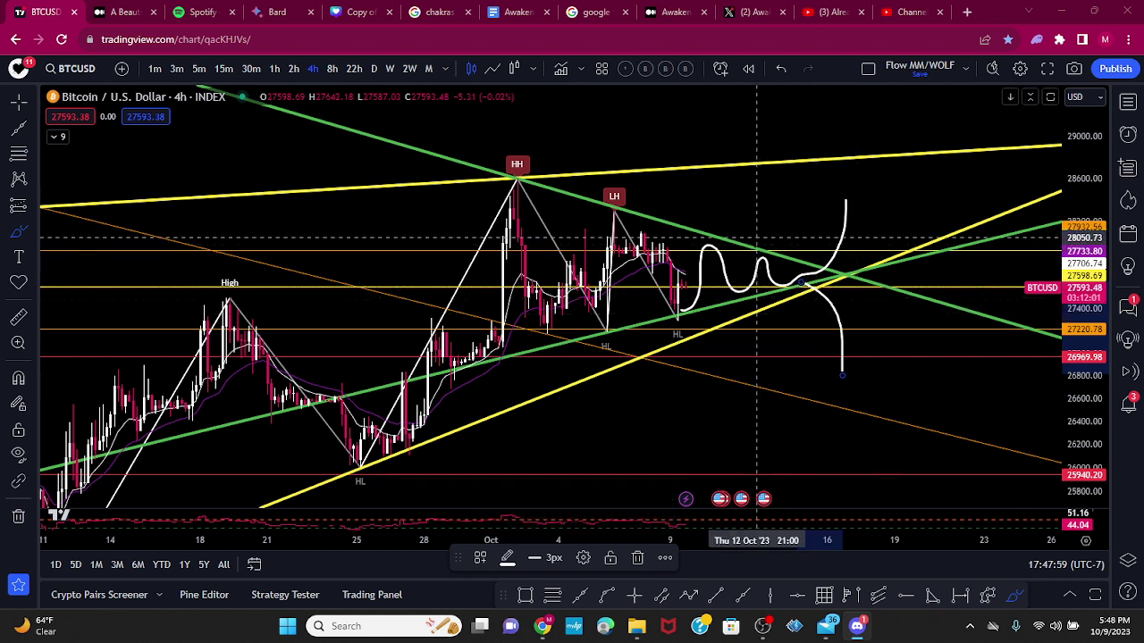
click(781, 69)
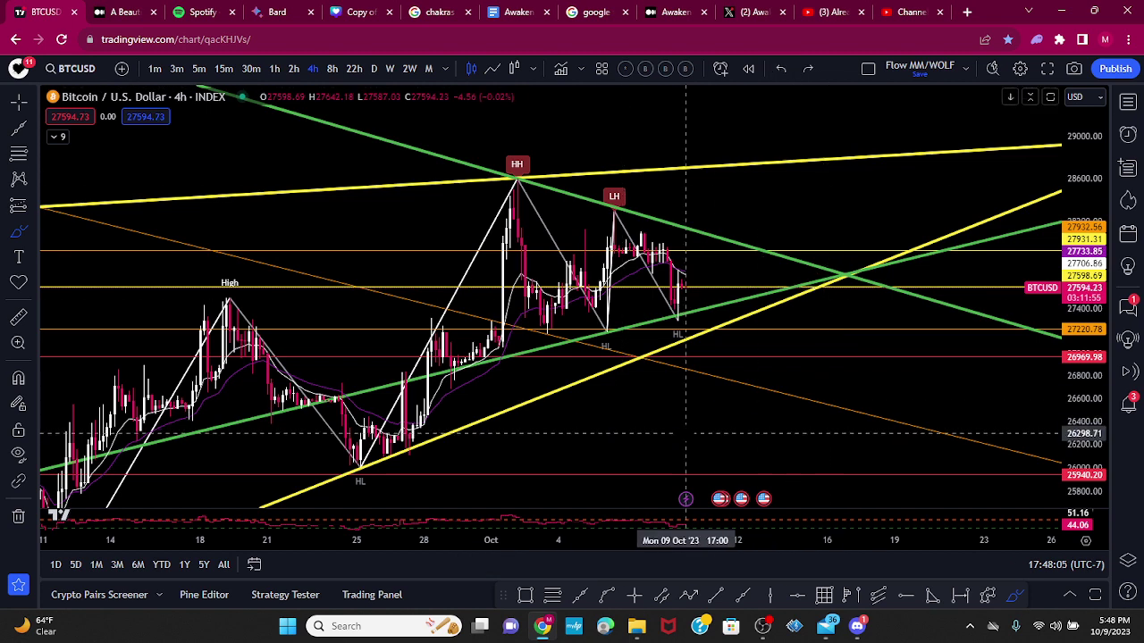
- Switch the chart to the 1-hour timeframe and show the Sessions [LuxAlgo] indicator
click(275, 69)
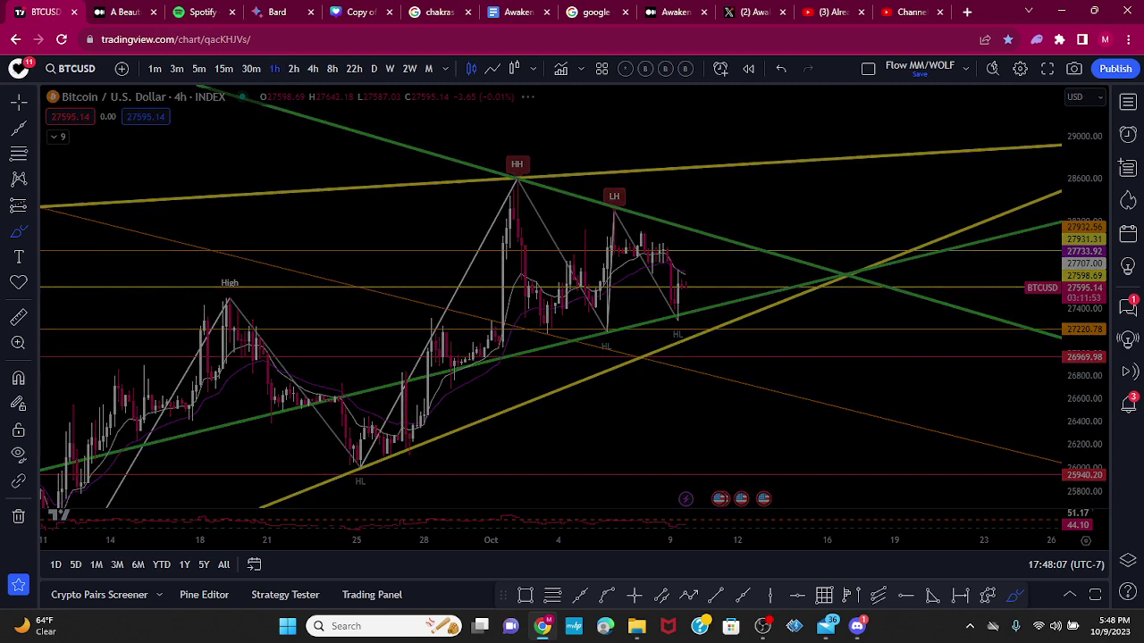
scroll(632, 408, down, 6)
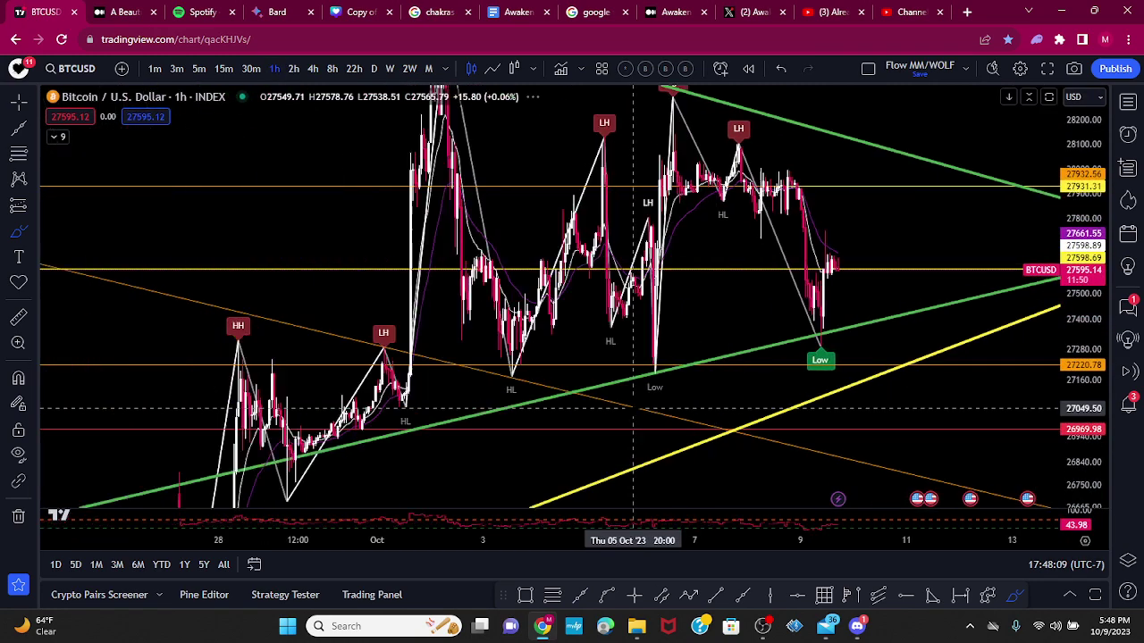
scroll(632, 409, up, 8)
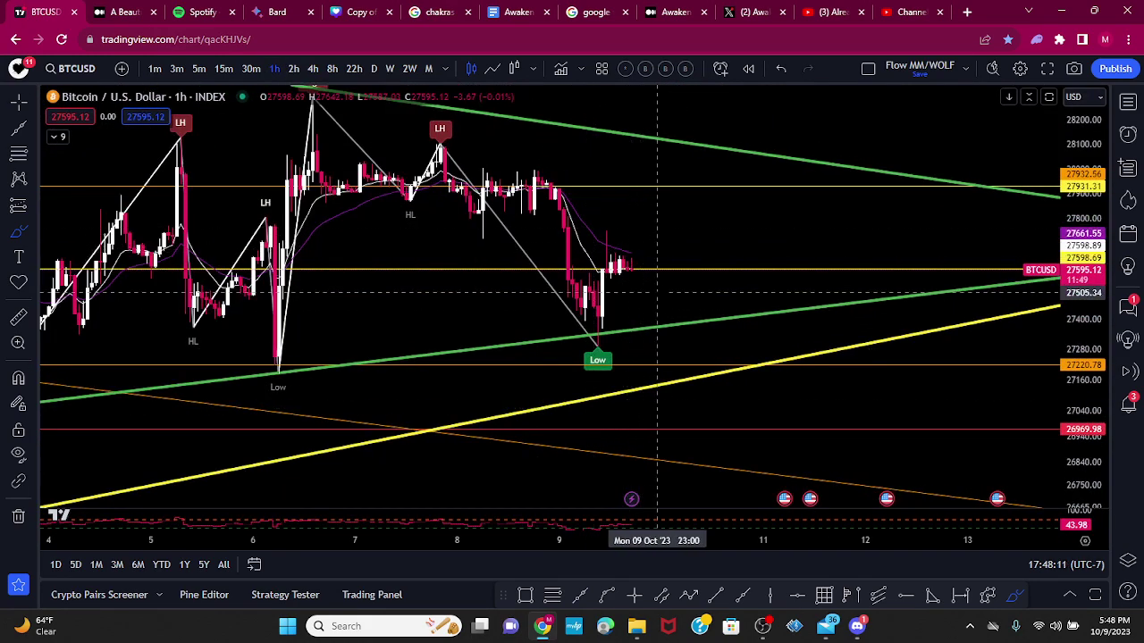
scroll(640, 253, up, 3)
drag(451, 230, 592, 284)
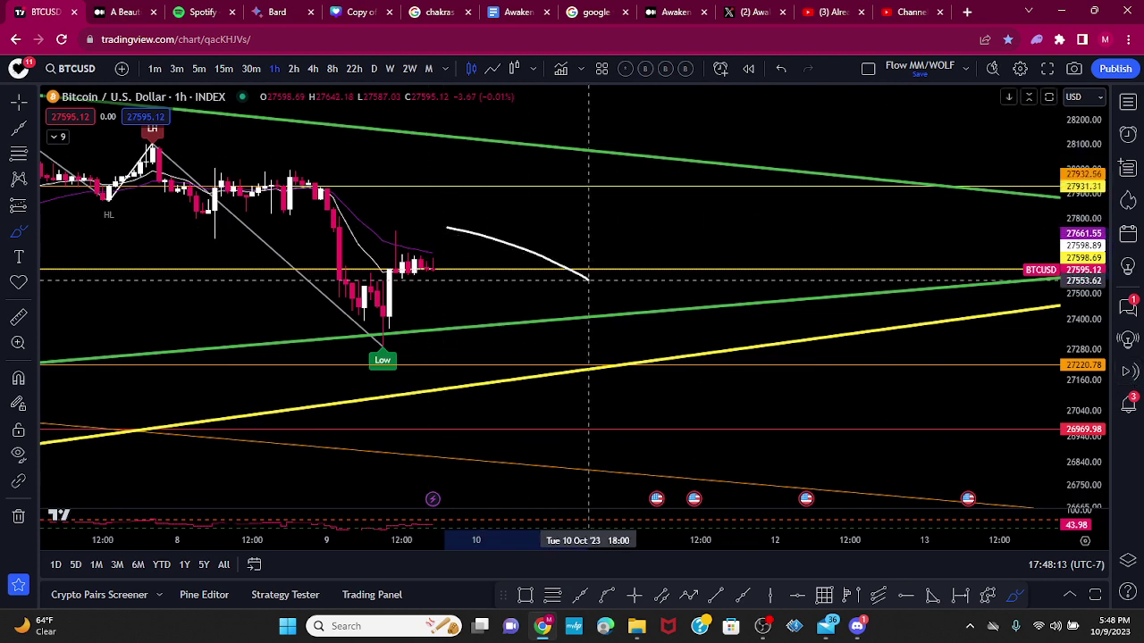
key(ctrl+z)
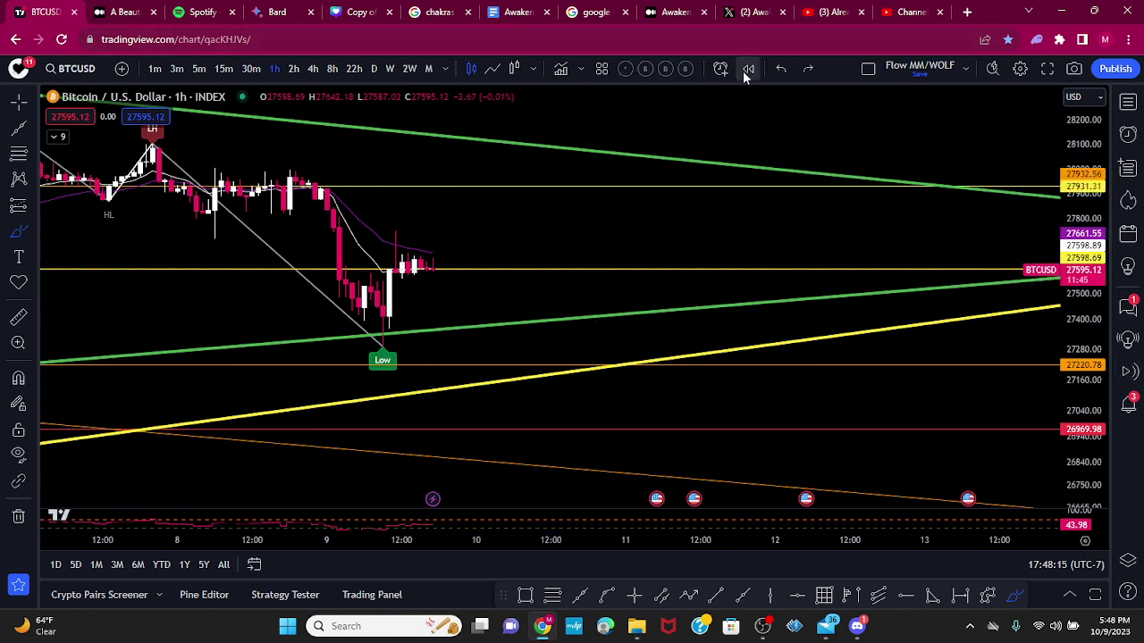
scroll(306, 268, down, 5)
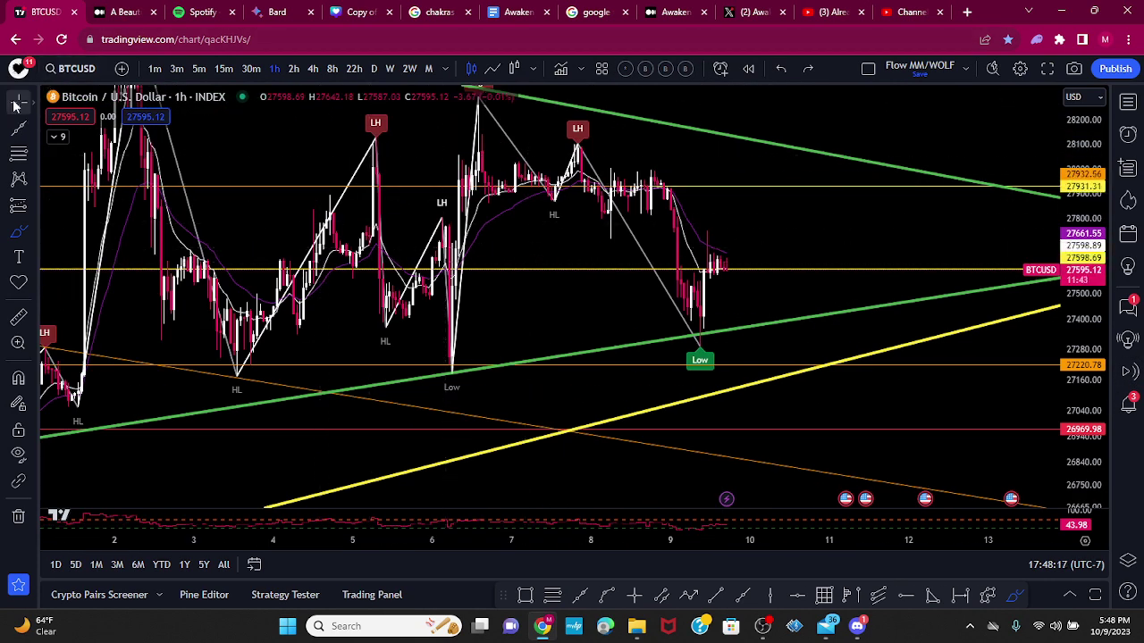
click(16, 105)
drag(735, 303, 803, 318)
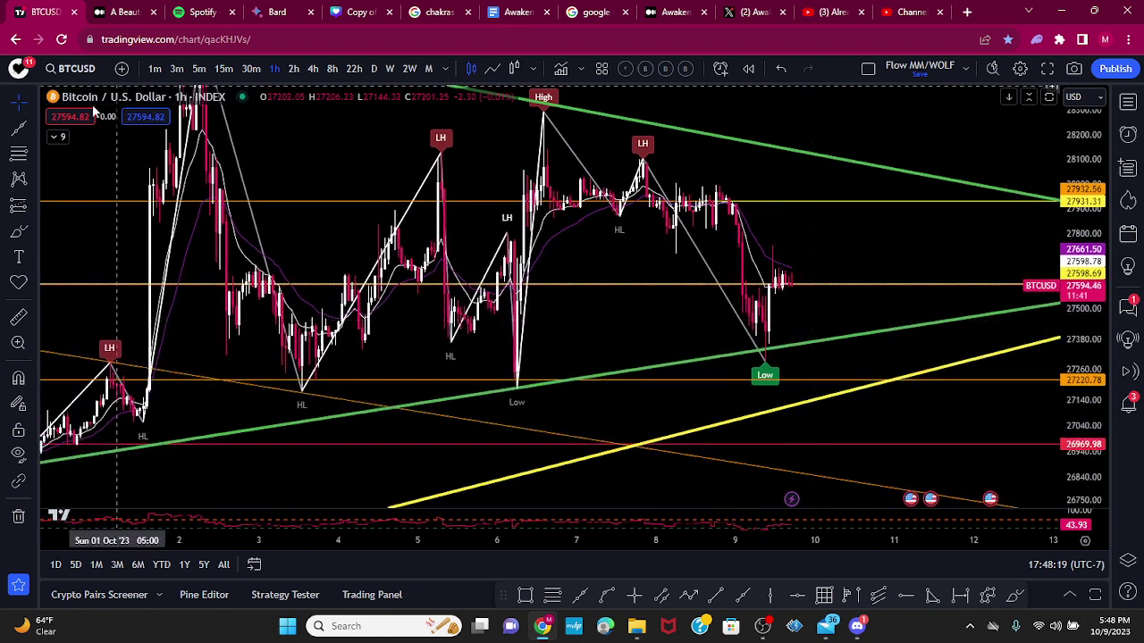
click(55, 137)
click(534, 172)
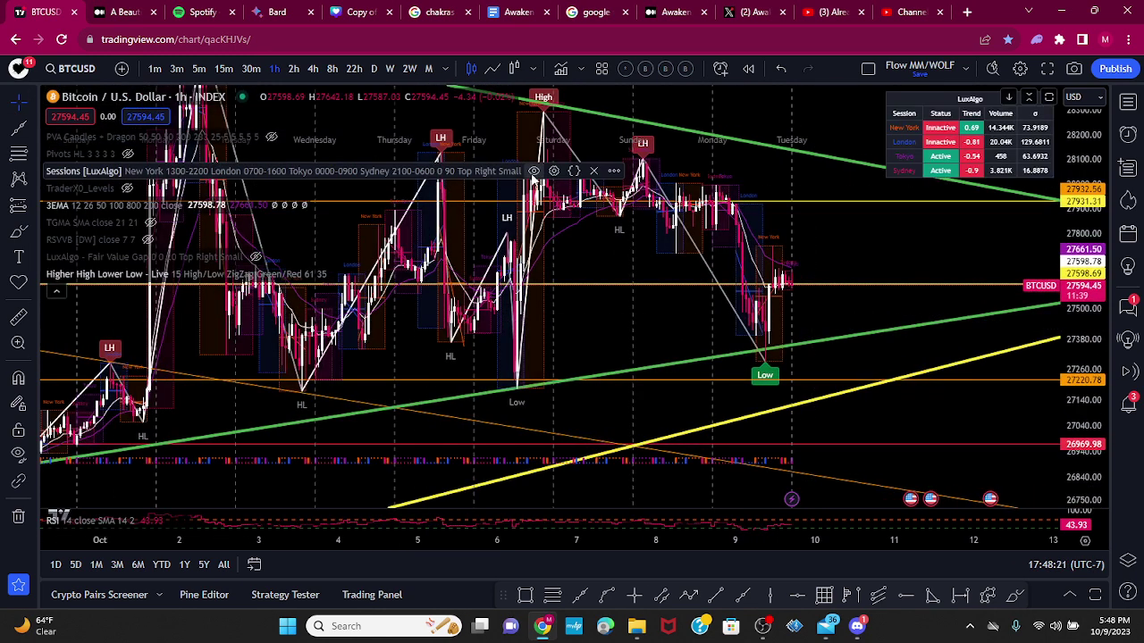
- Place cyan horizontal rays at 27548.04 from the 9 October 11:00 candle and at 27652.41 from the 14:00 candle
scroll(714, 340, up, 5)
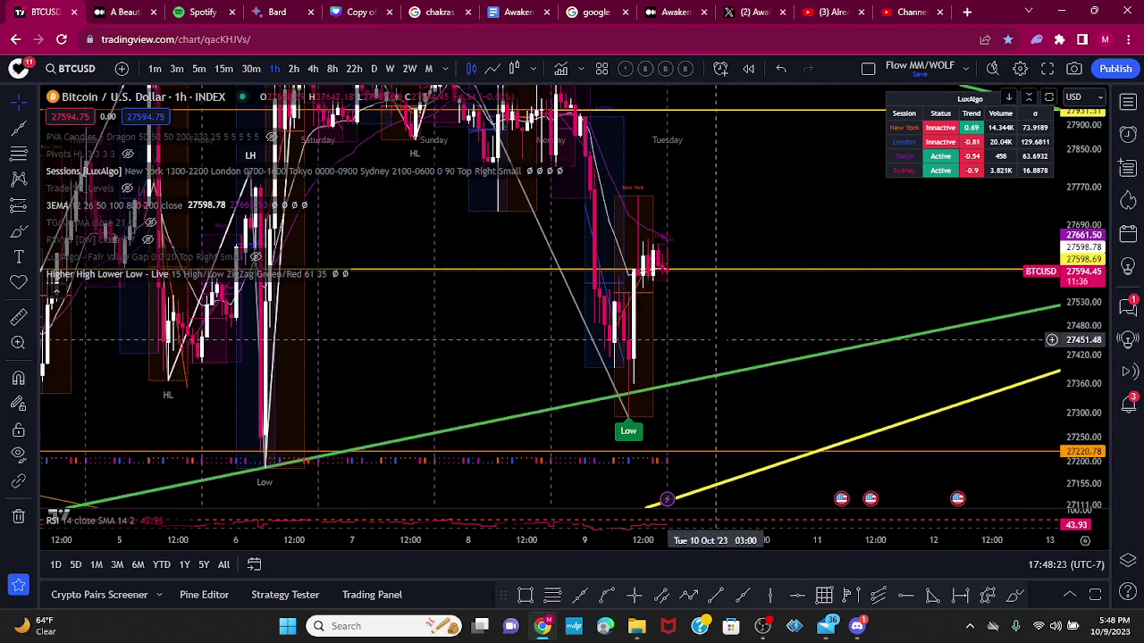
scroll(715, 339, up, 8)
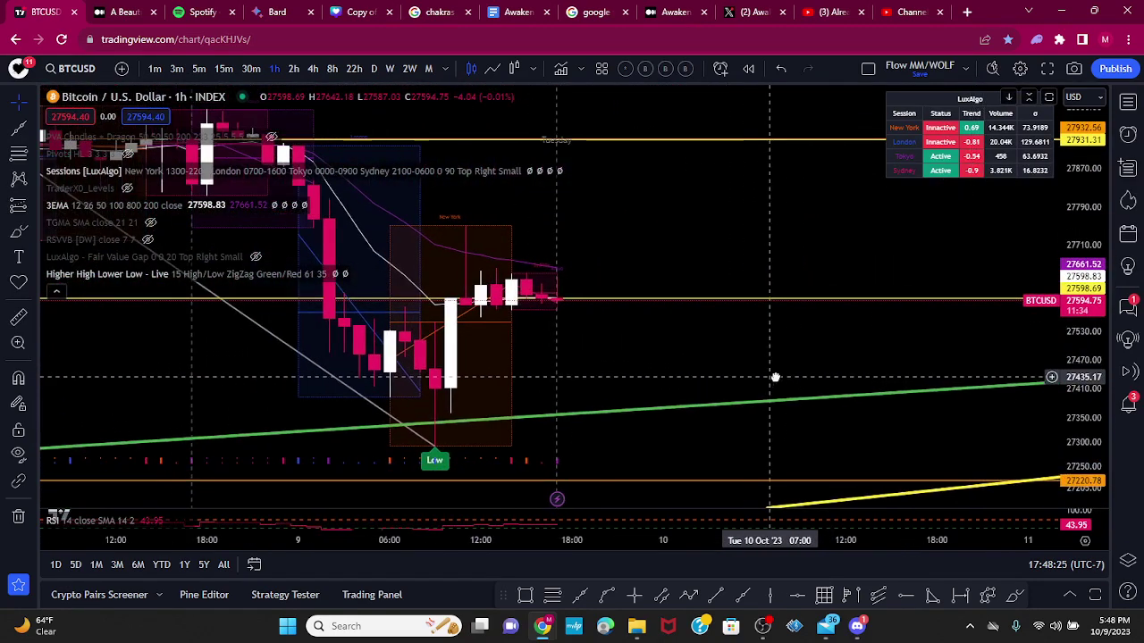
drag(776, 377, 783, 377)
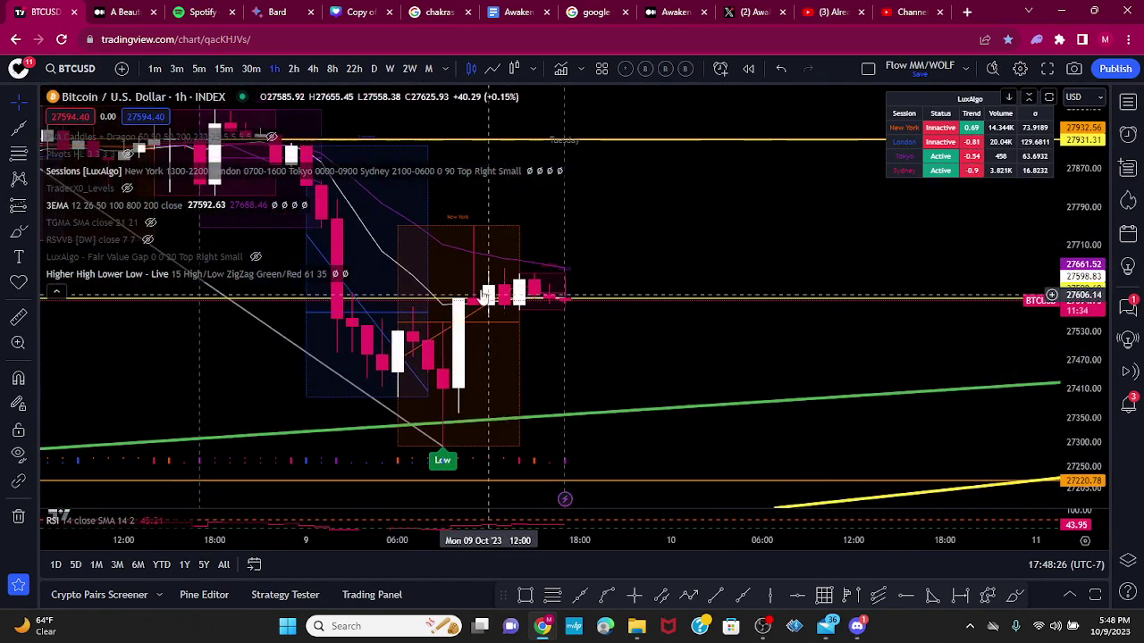
click(906, 597)
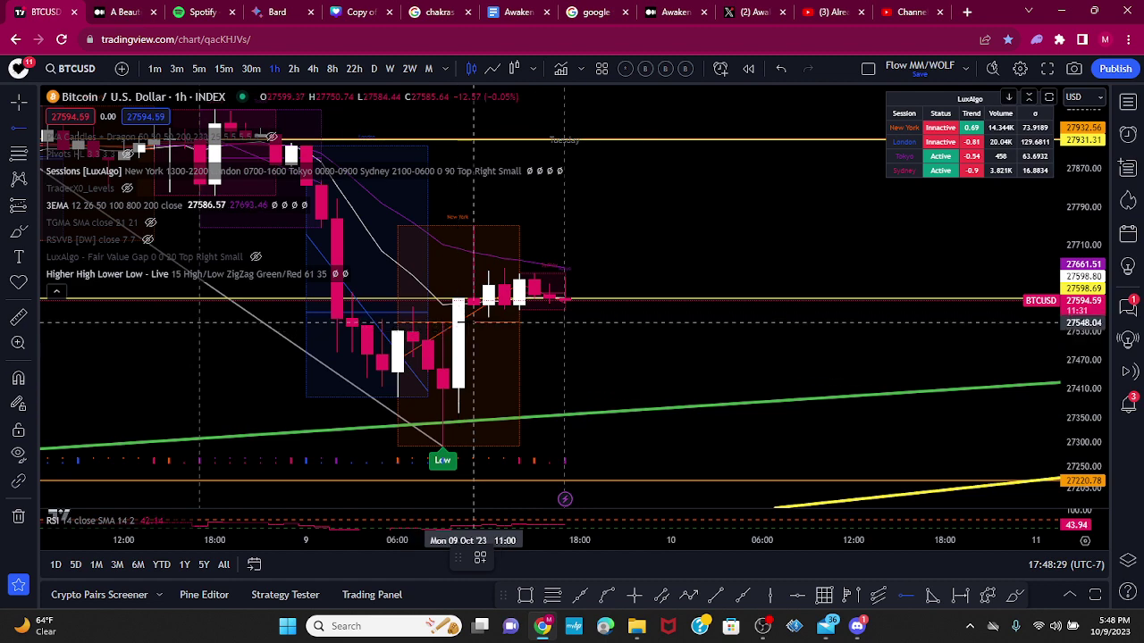
click(474, 322)
click(511, 558)
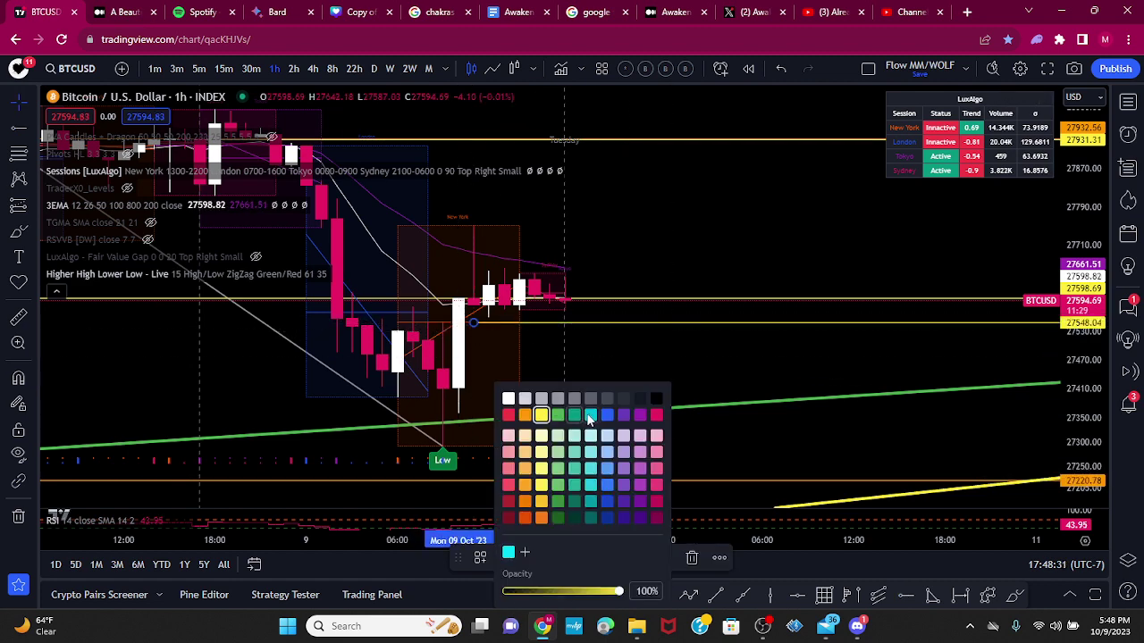
click(590, 415)
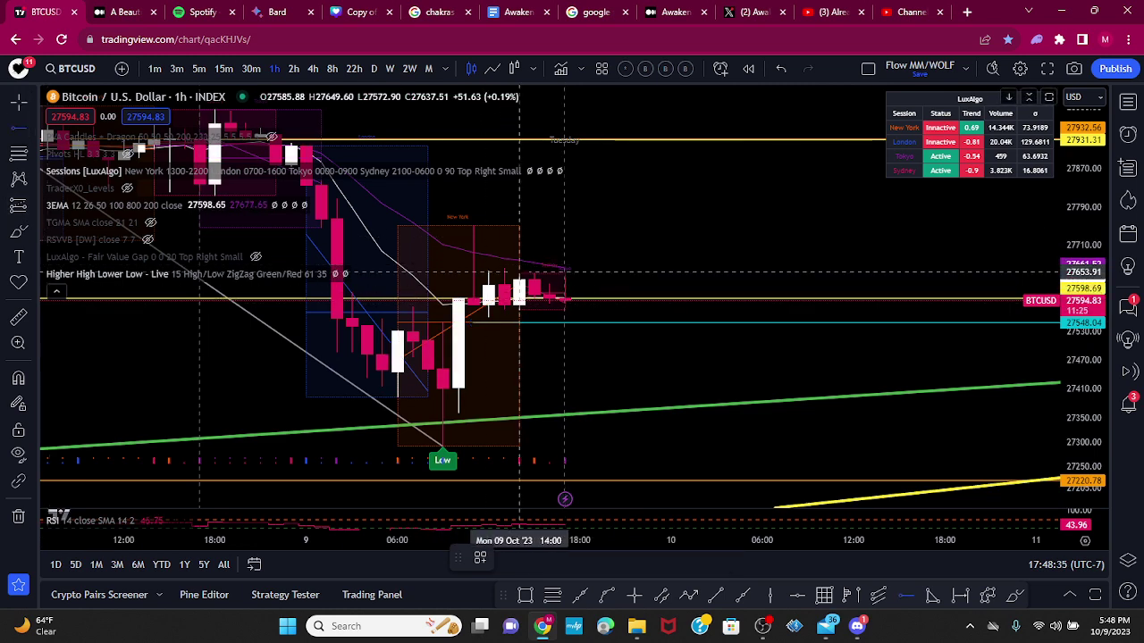
click(518, 271)
- Draw a rectangle over the range between the cyan rays from 9 October 09:00 to 10 October 01:00, and copy the chart image
click(526, 597)
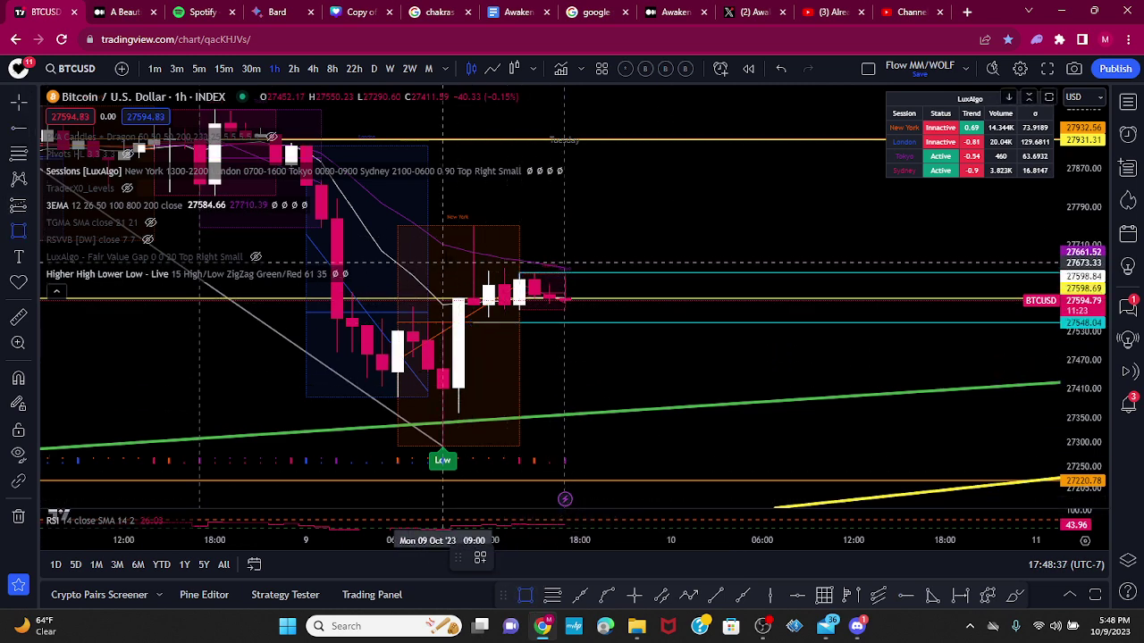
drag(443, 269, 686, 321)
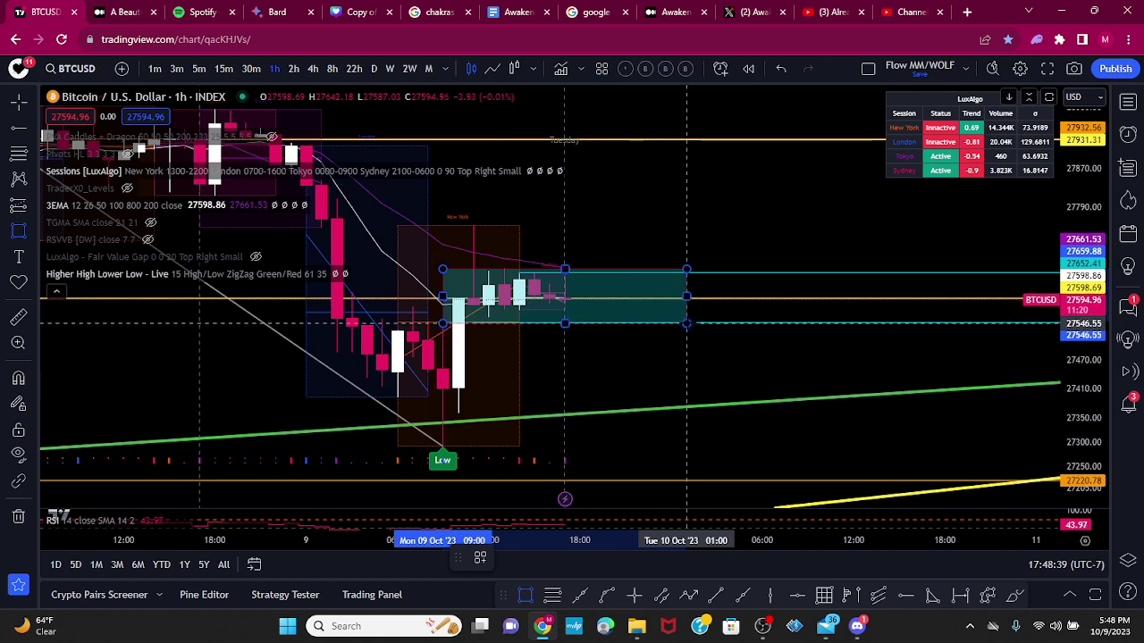
click(1074, 69)
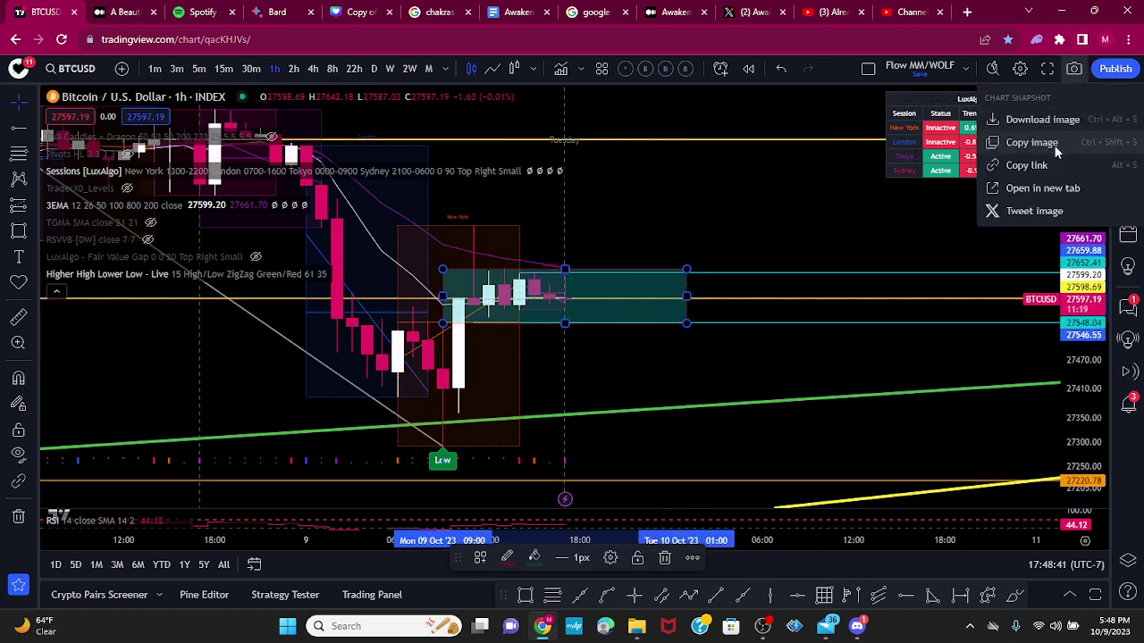
click(1032, 143)
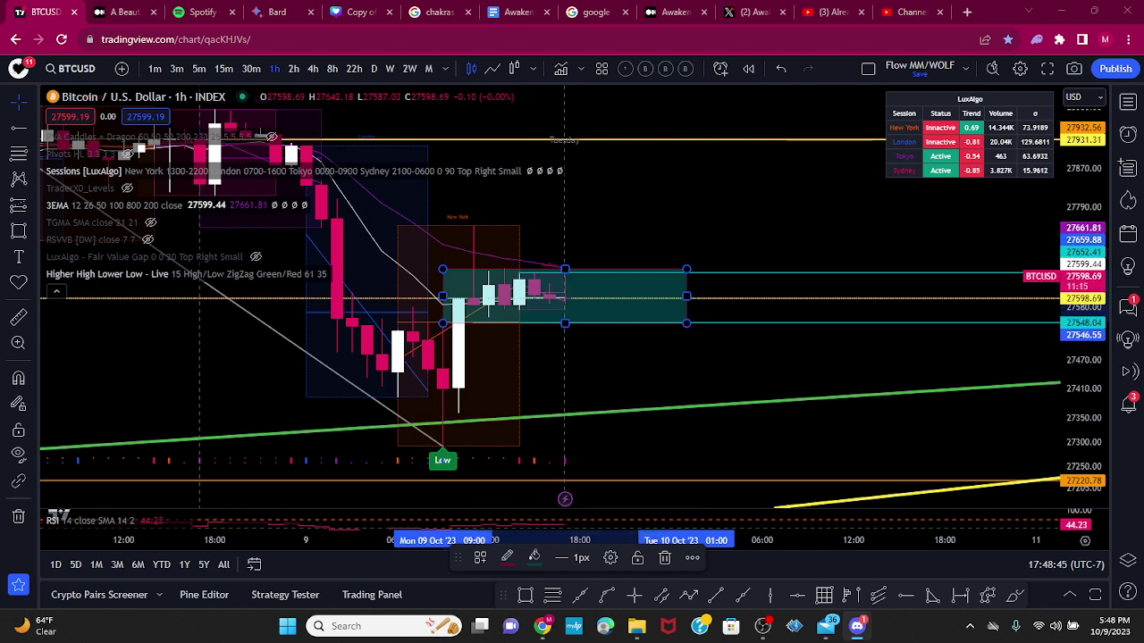
click(490, 390)
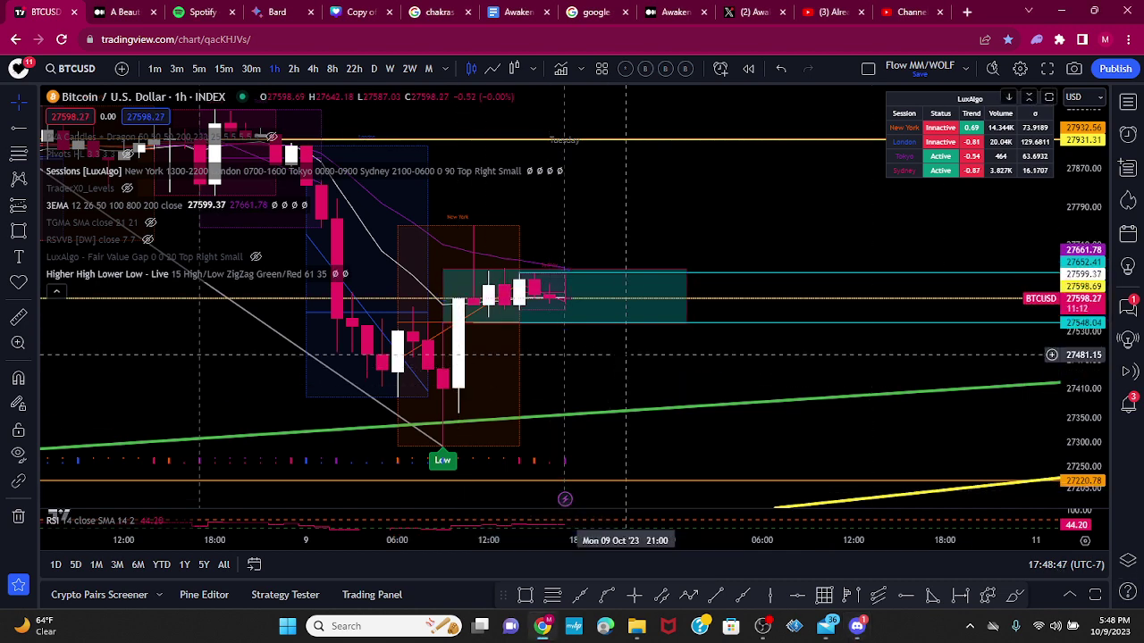
- Hide the Sessions [LuxAlgo] indicator on the 1-hour chart
scroll(804, 376, down, 5)
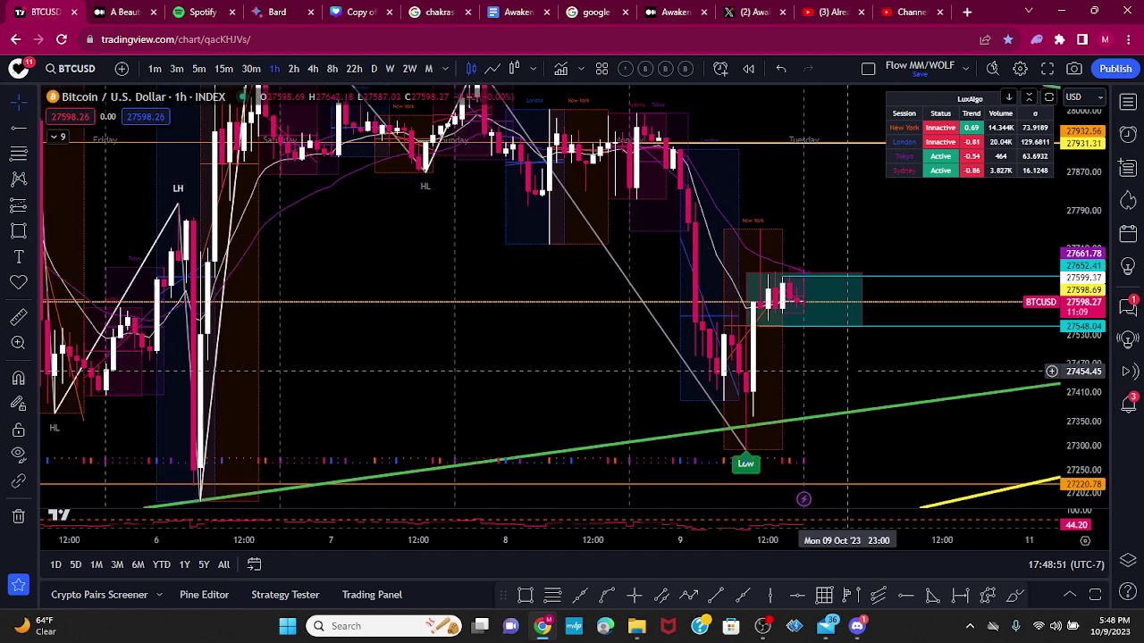
scroll(846, 371, up, 5)
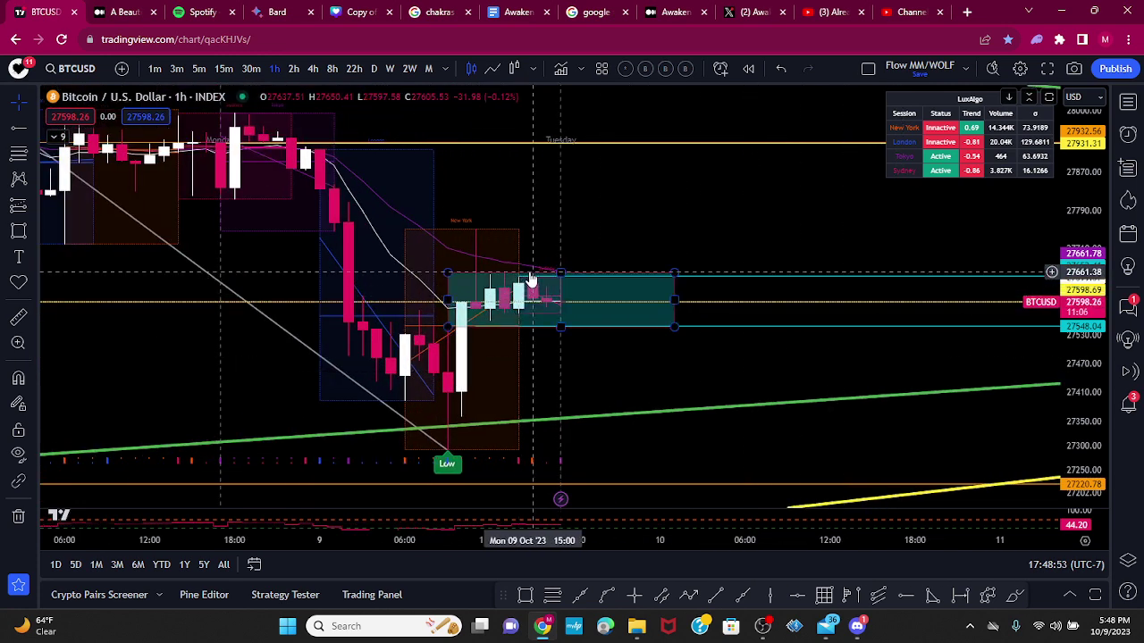
scroll(655, 336, down, 4)
scroll(656, 336, down, 1)
drag(853, 351, 722, 379)
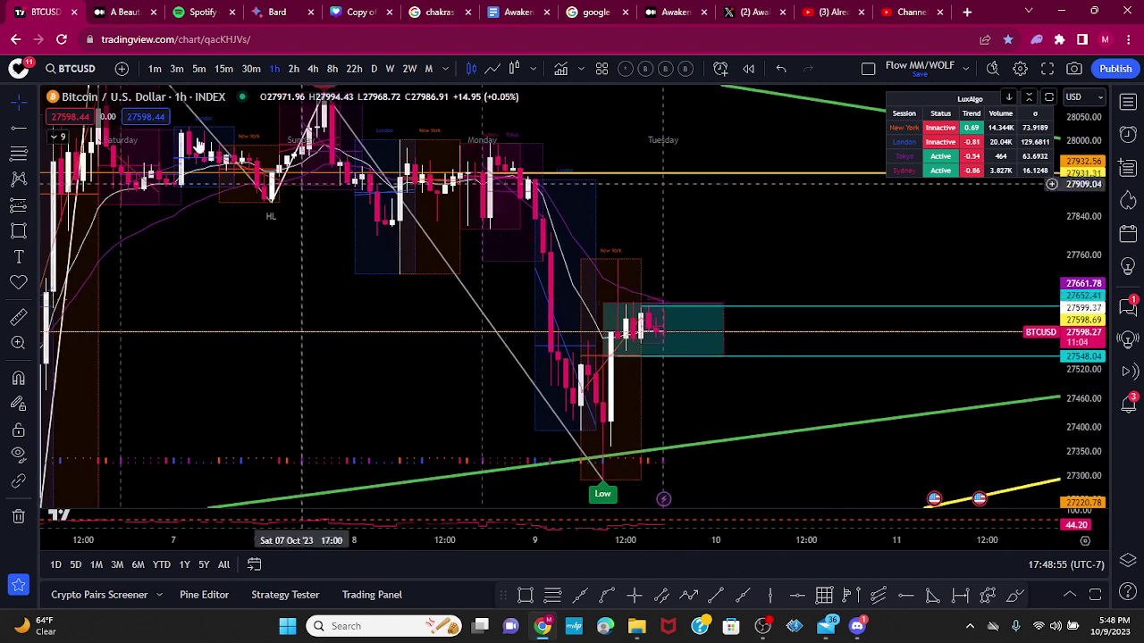
click(52, 140)
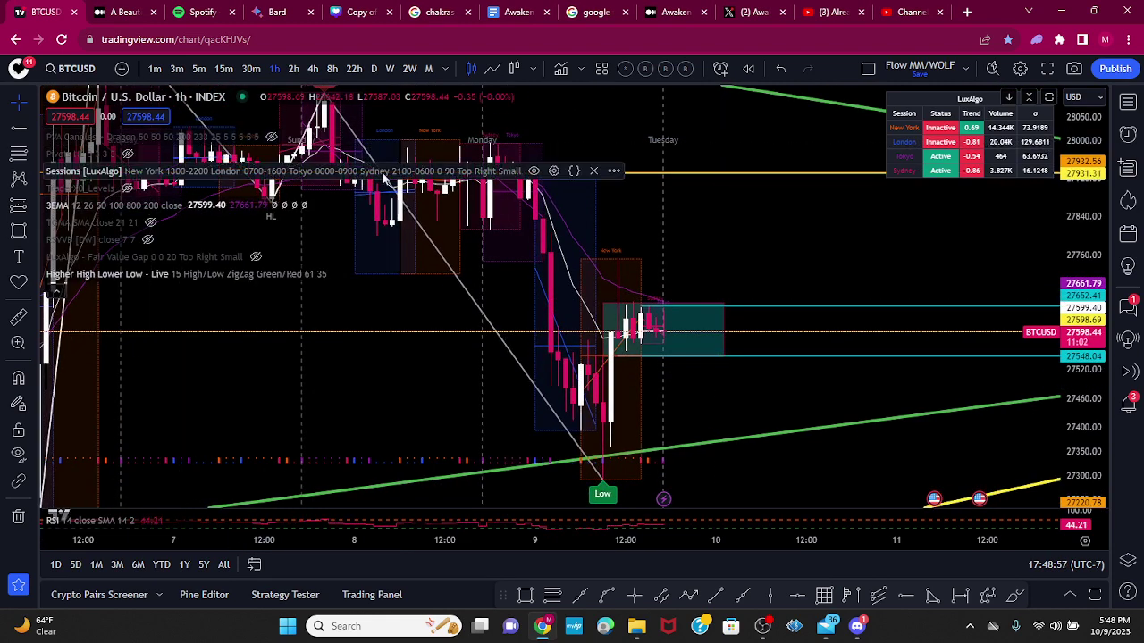
click(534, 170)
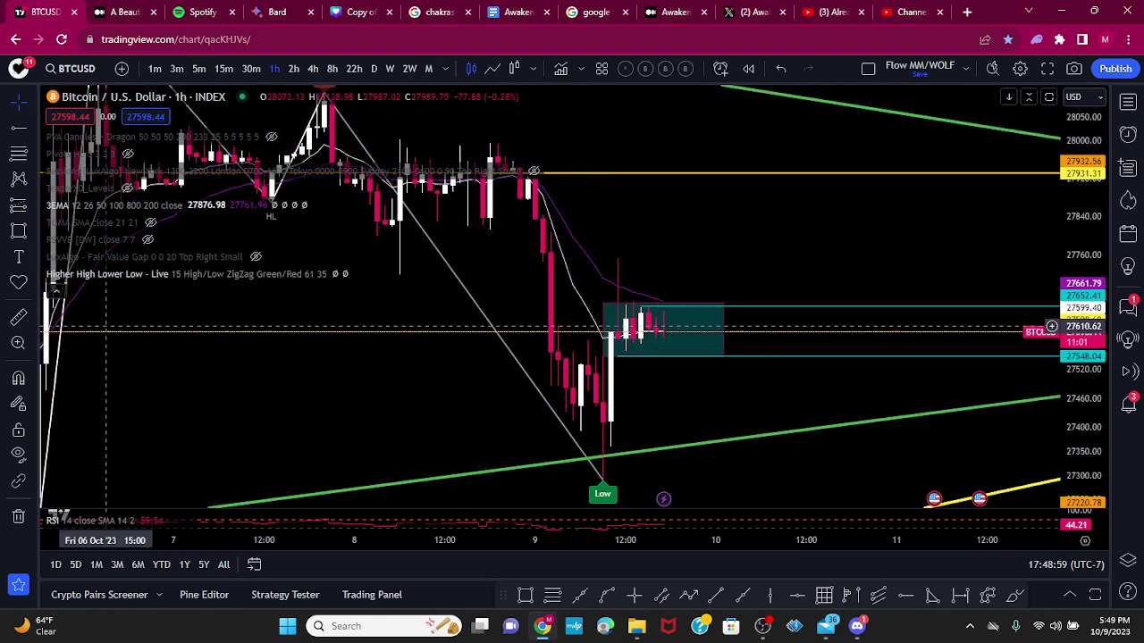
- Draw a trend line from the 6 October 14:00 high at about 28302.73 to 8 October 19:00 at about 27946.80, and colour it cyan
drag(1078, 313, 1068, 427)
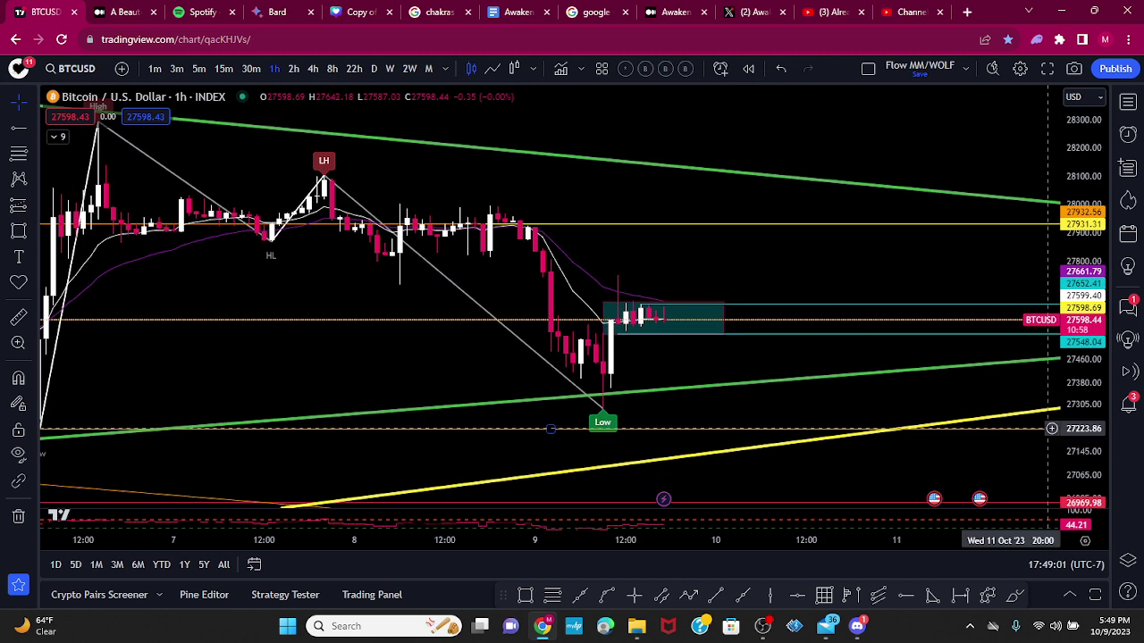
drag(730, 242, 671, 254)
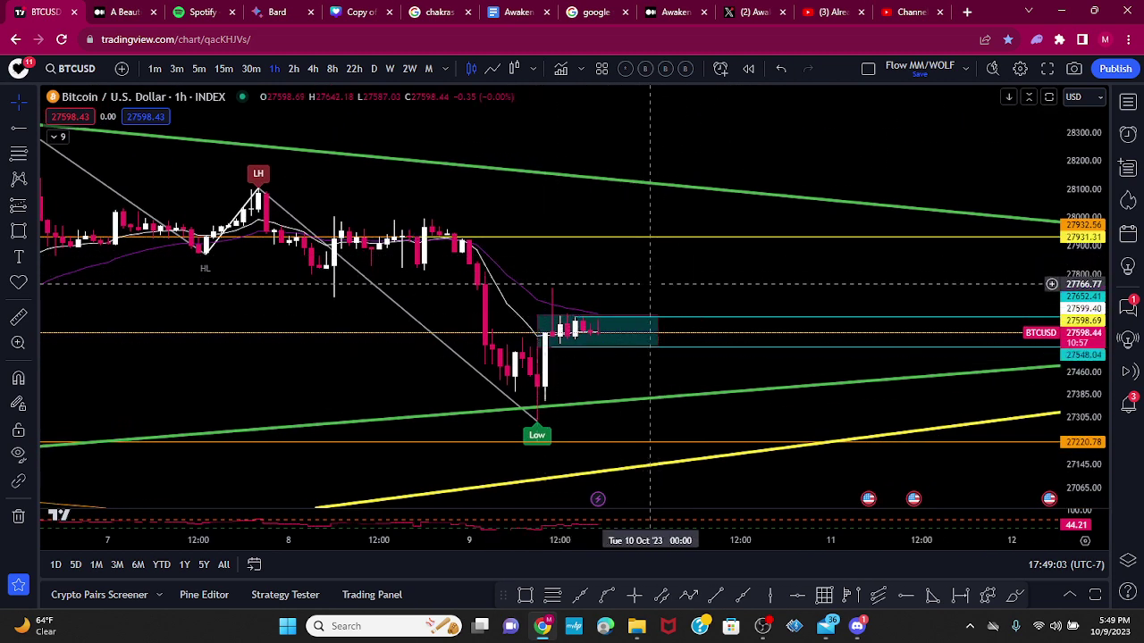
scroll(804, 309, down, 5)
drag(836, 286, 664, 296)
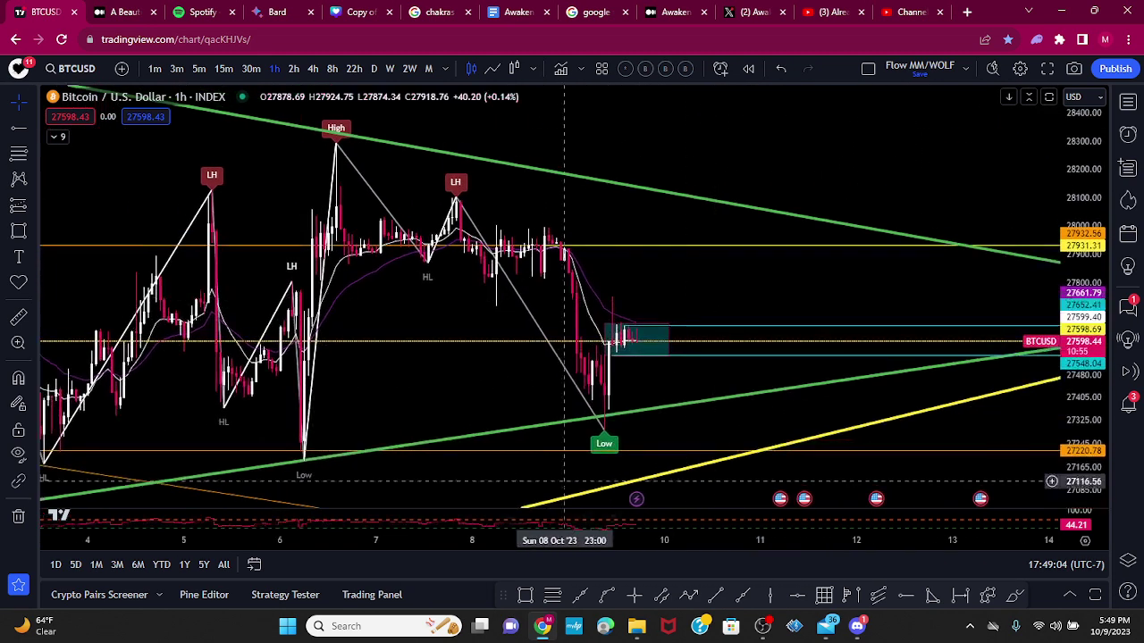
click(576, 622)
click(850, 163)
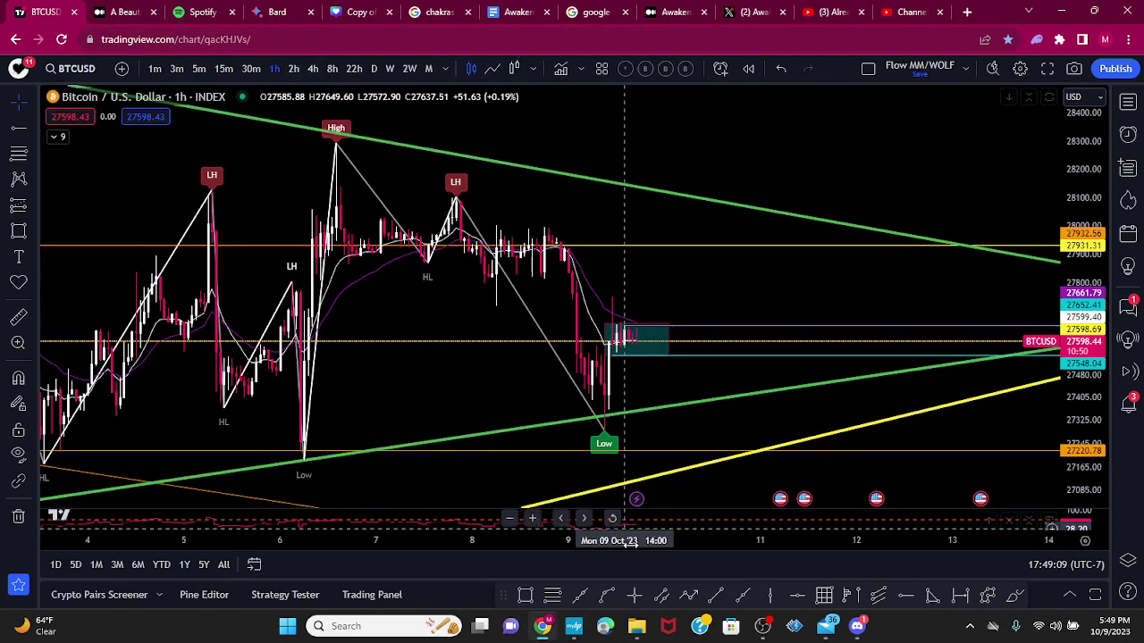
click(580, 594)
click(336, 141)
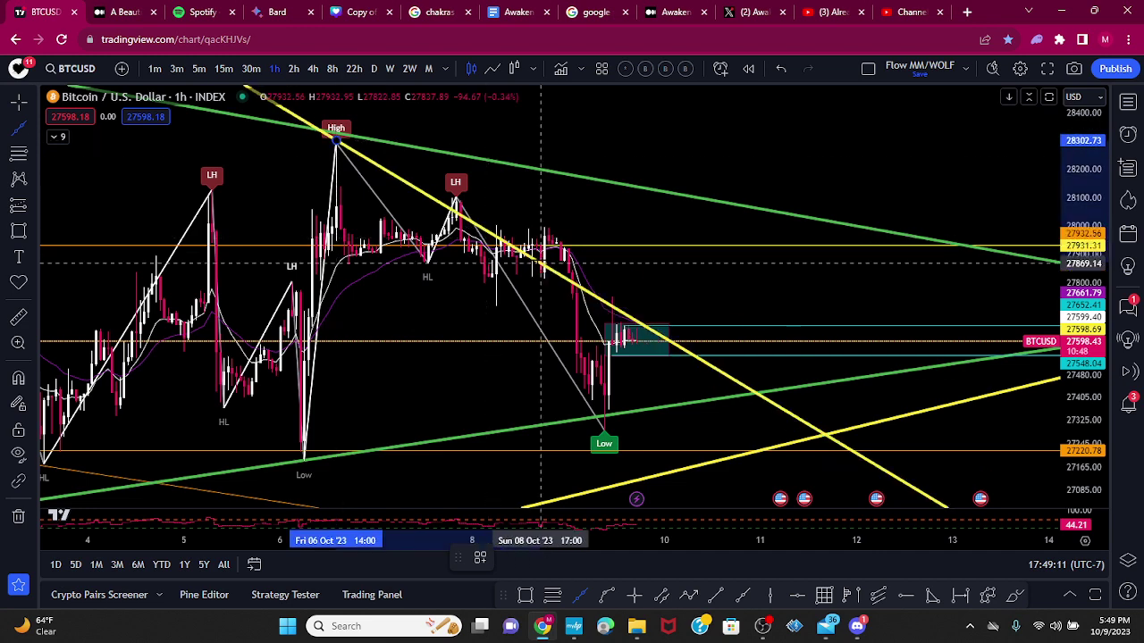
click(548, 241)
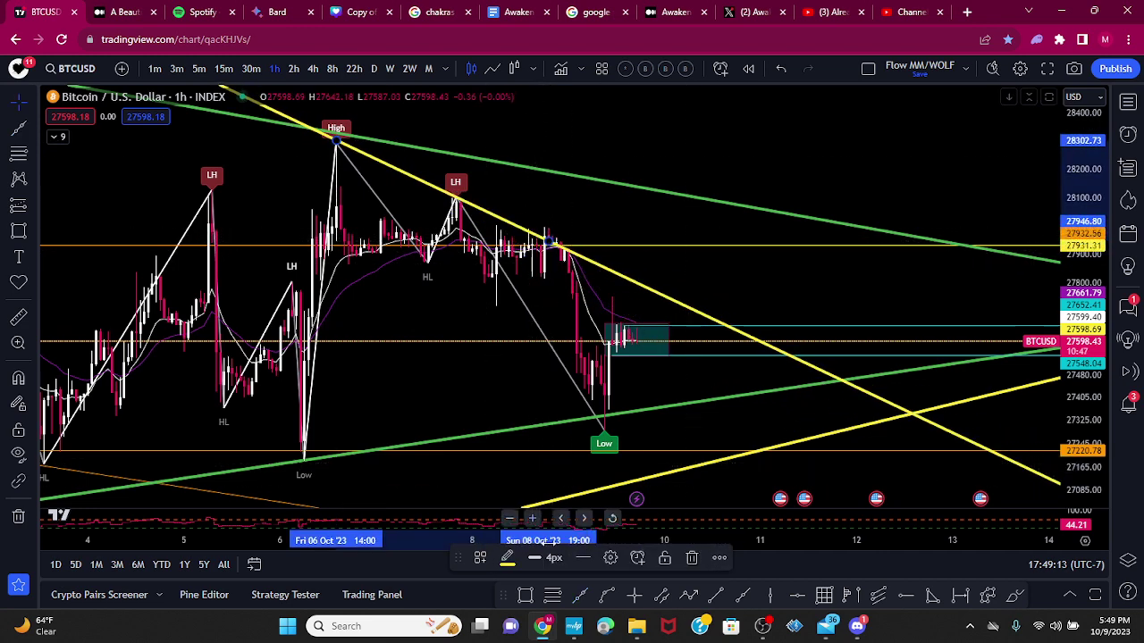
click(507, 559)
click(589, 414)
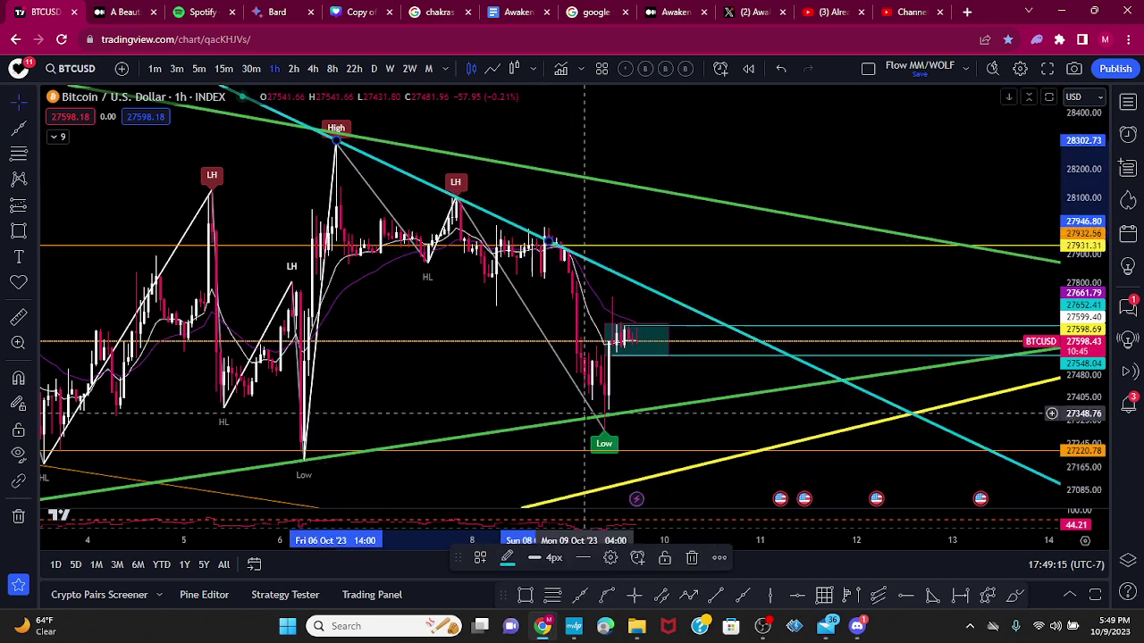
- Switch the Bitcoin chart to the 15-minute timeframe, framing the consolidation zone of 9 October
scroll(796, 390, up, 3)
scroll(795, 391, up, 2)
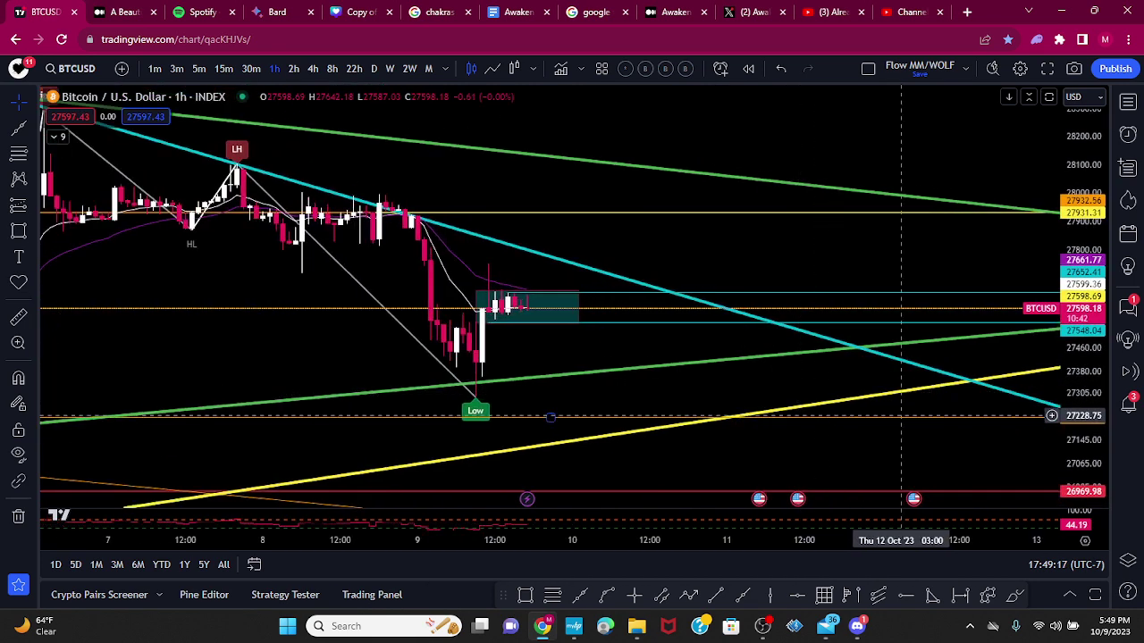
drag(1078, 431, 1077, 344)
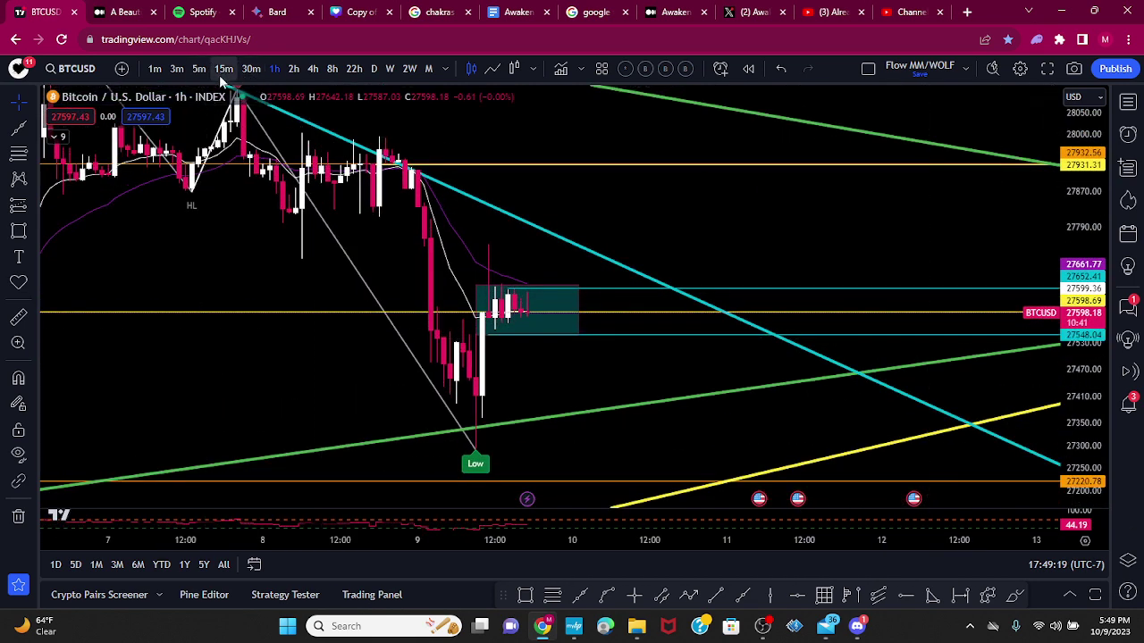
click(224, 69)
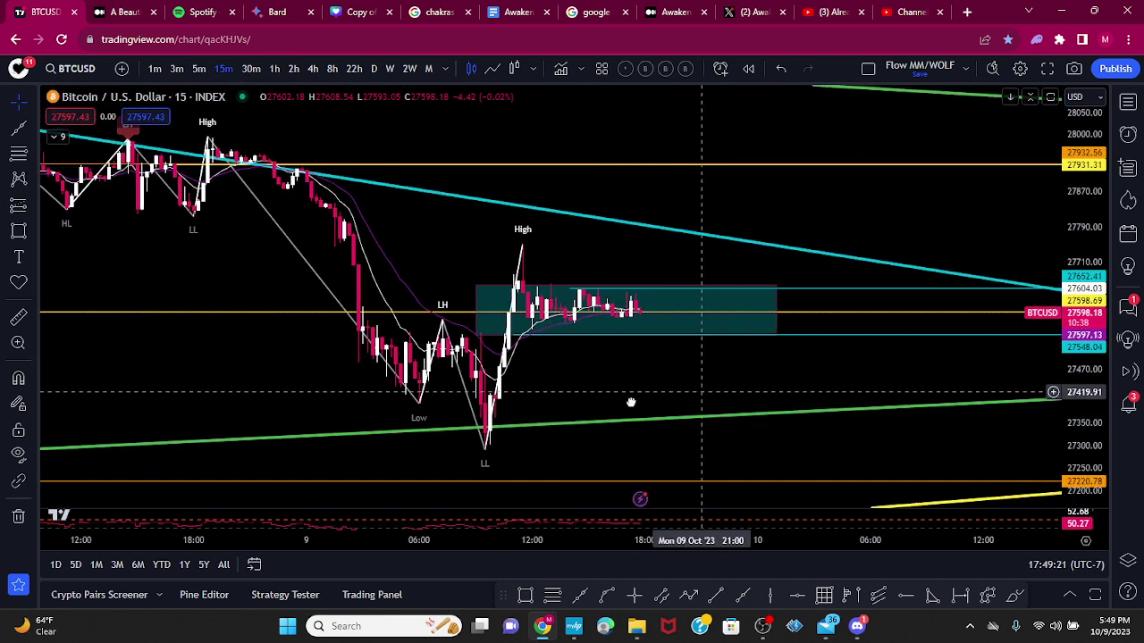
drag(630, 402, 556, 415)
scroll(556, 416, down, 5)
scroll(750, 406, up, 5)
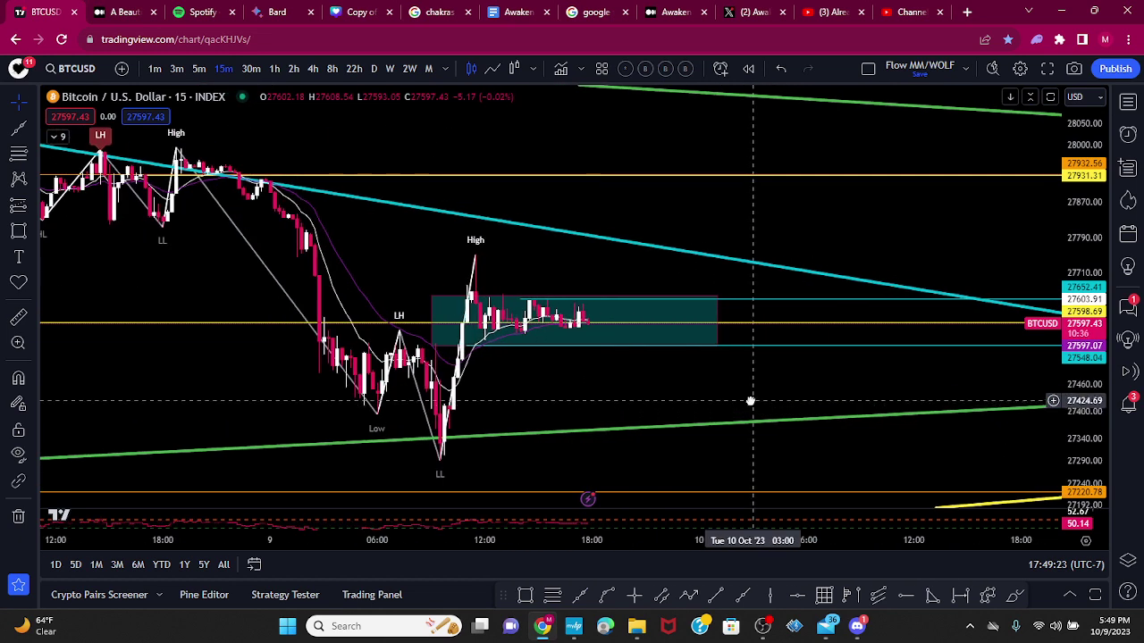
- Show the Pivots HL indicator on the 15-minute chart and collapse the indicator legend
click(65, 122)
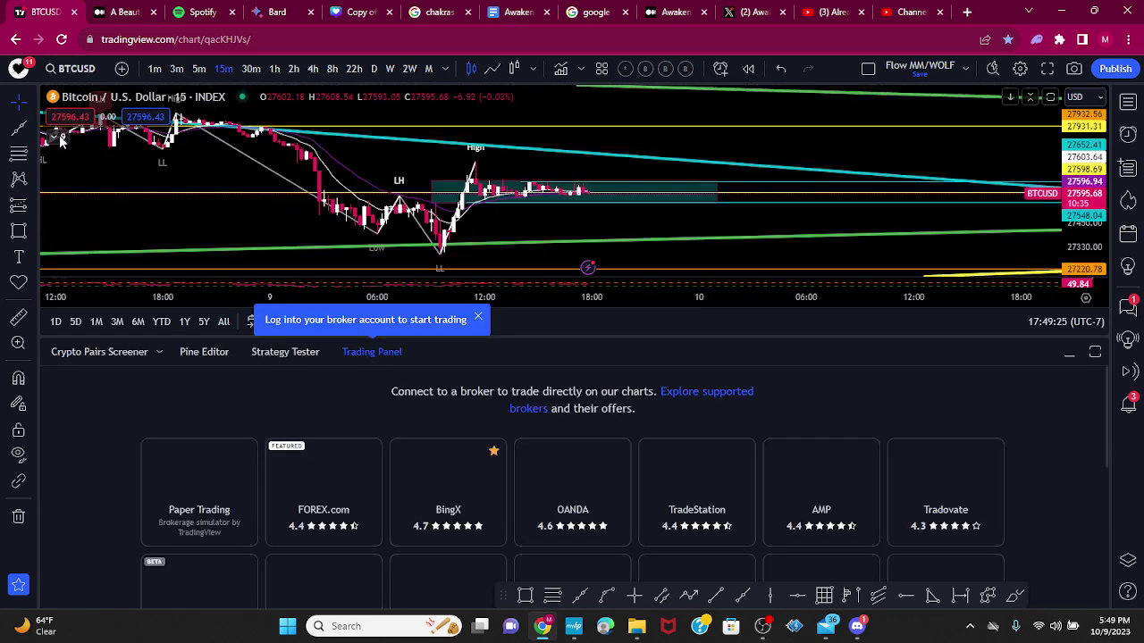
click(58, 136)
click(1071, 350)
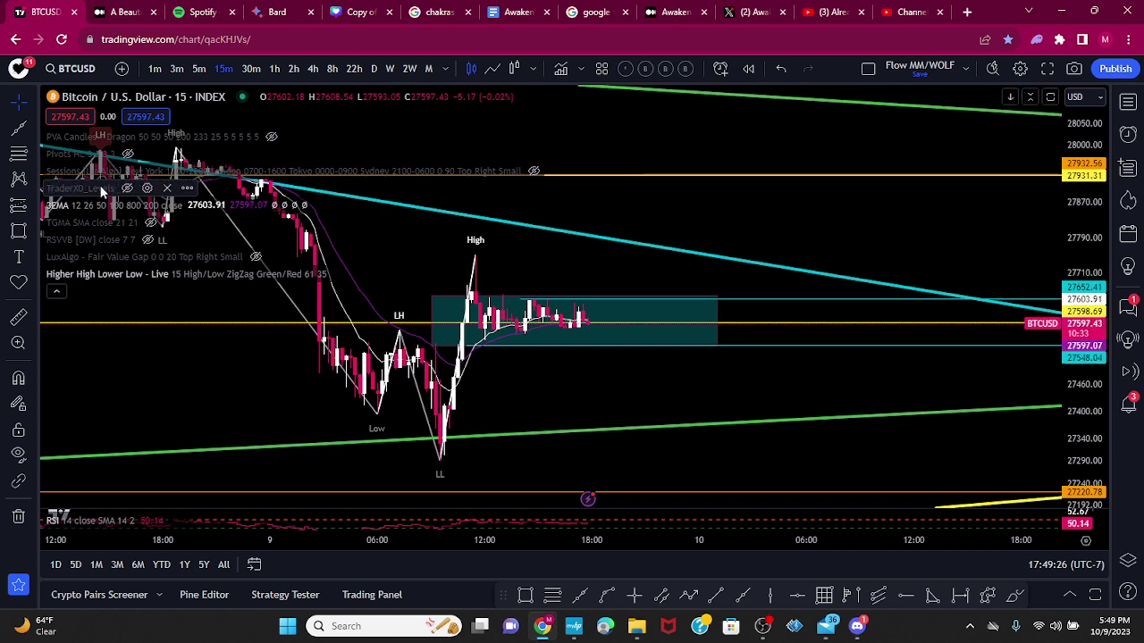
click(127, 154)
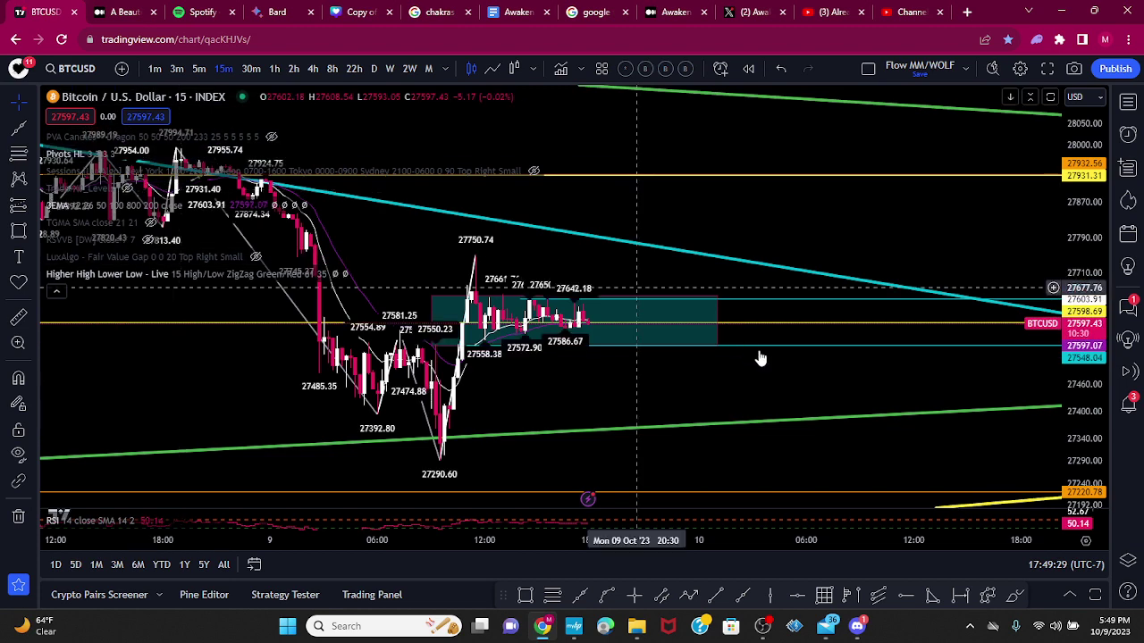
drag(1088, 443, 1088, 347)
drag(683, 447, 863, 396)
scroll(894, 399, up, 5)
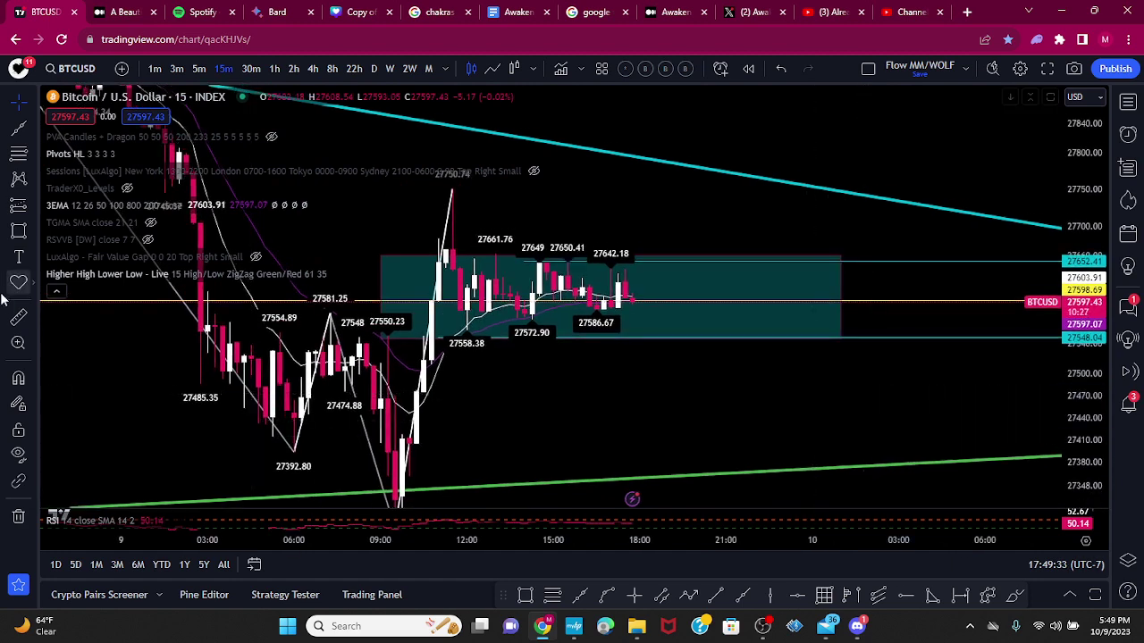
click(56, 292)
- Draw a pennant path from the 9 October 11:30 high to about 21:15 and back to 12:00 near 27540, and copy the chart image
scroll(1071, 313, down, 2)
scroll(983, 371, down, 3)
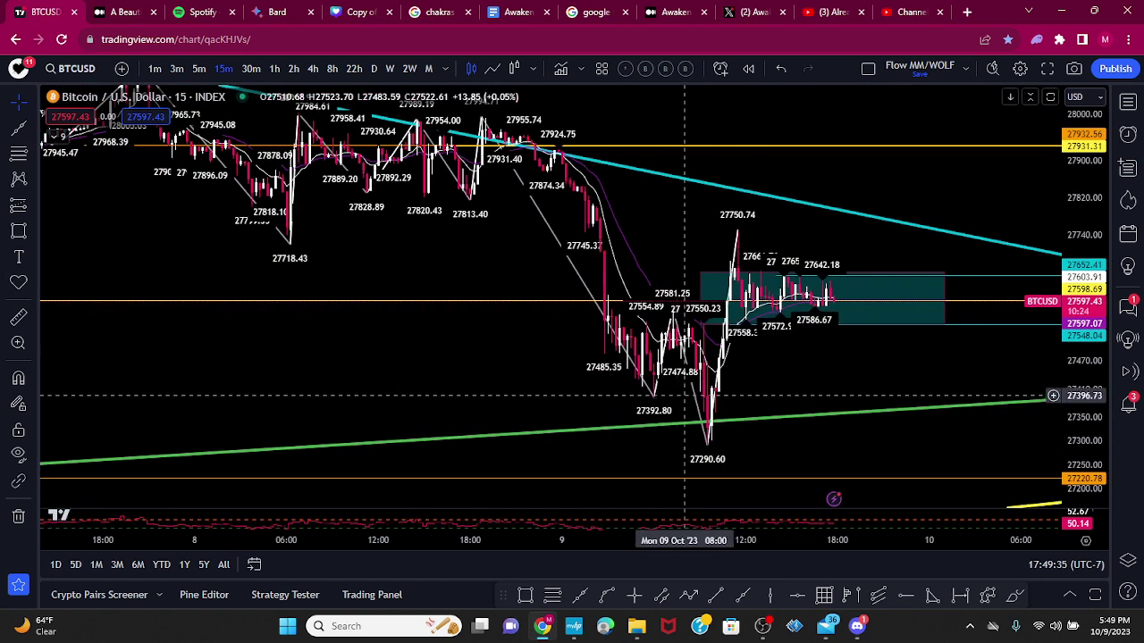
scroll(804, 371, up, 4)
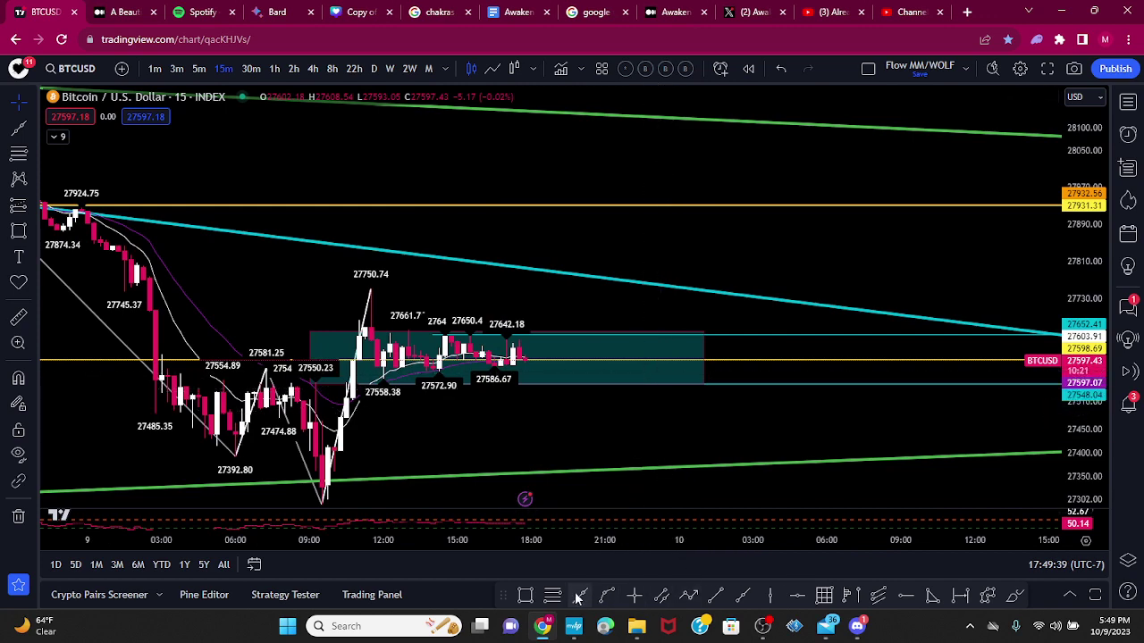
click(686, 598)
click(371, 293)
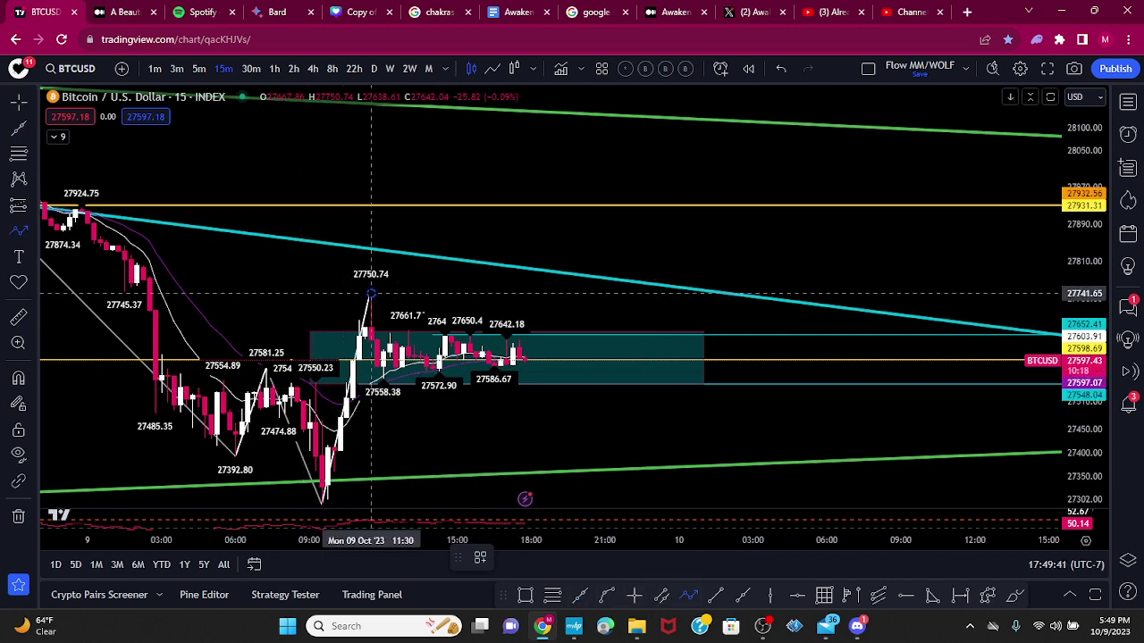
click(608, 352)
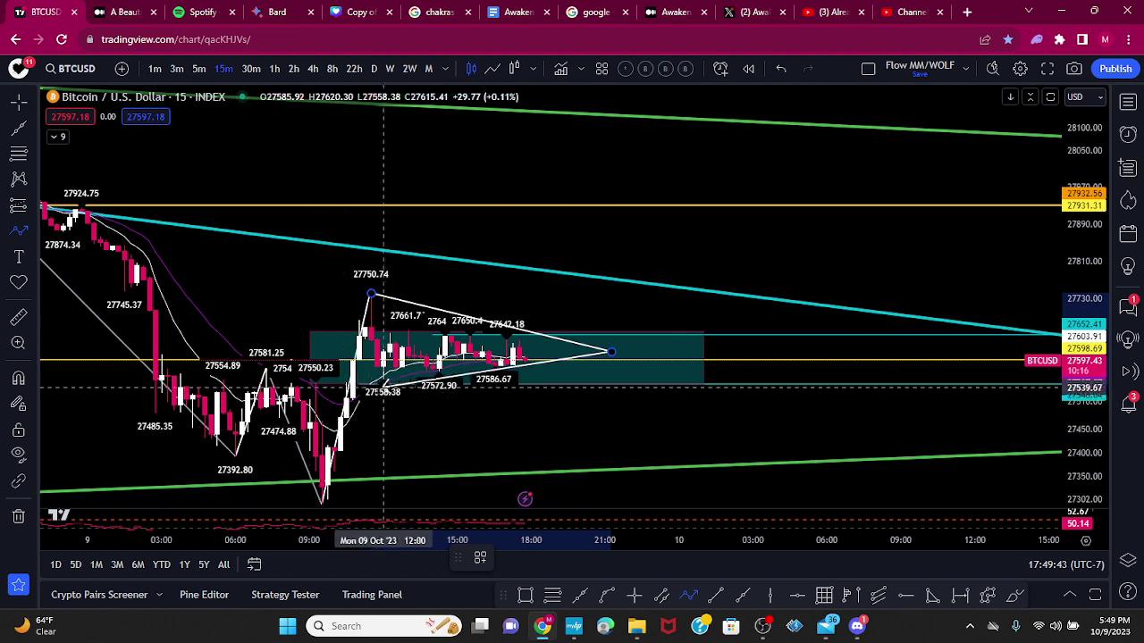
click(371, 391)
click(662, 434)
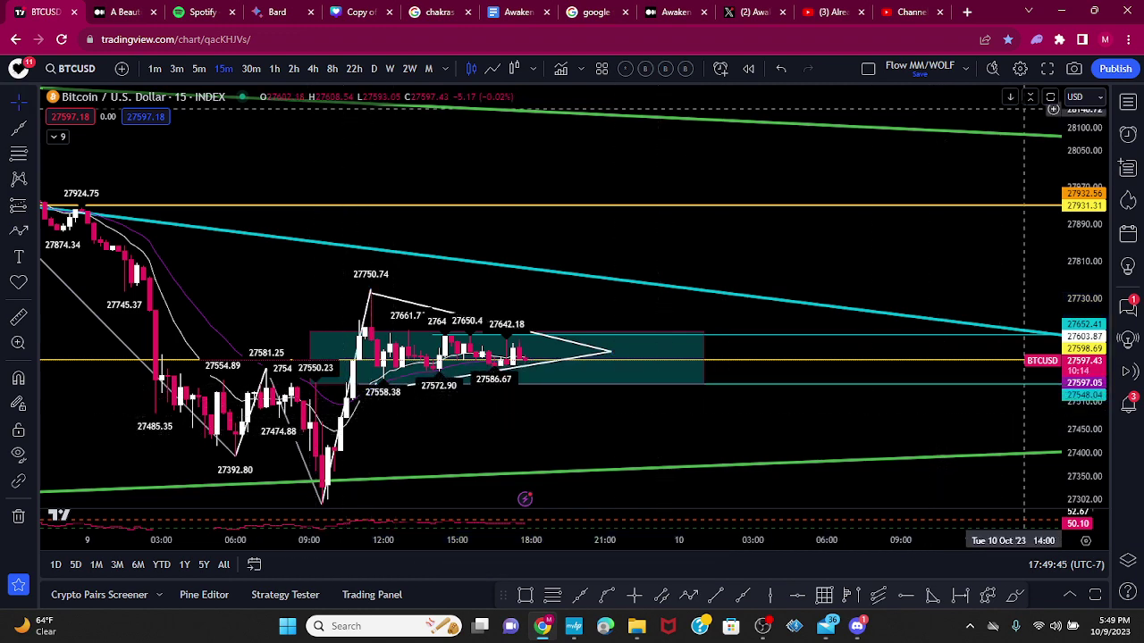
click(1072, 72)
click(1053, 140)
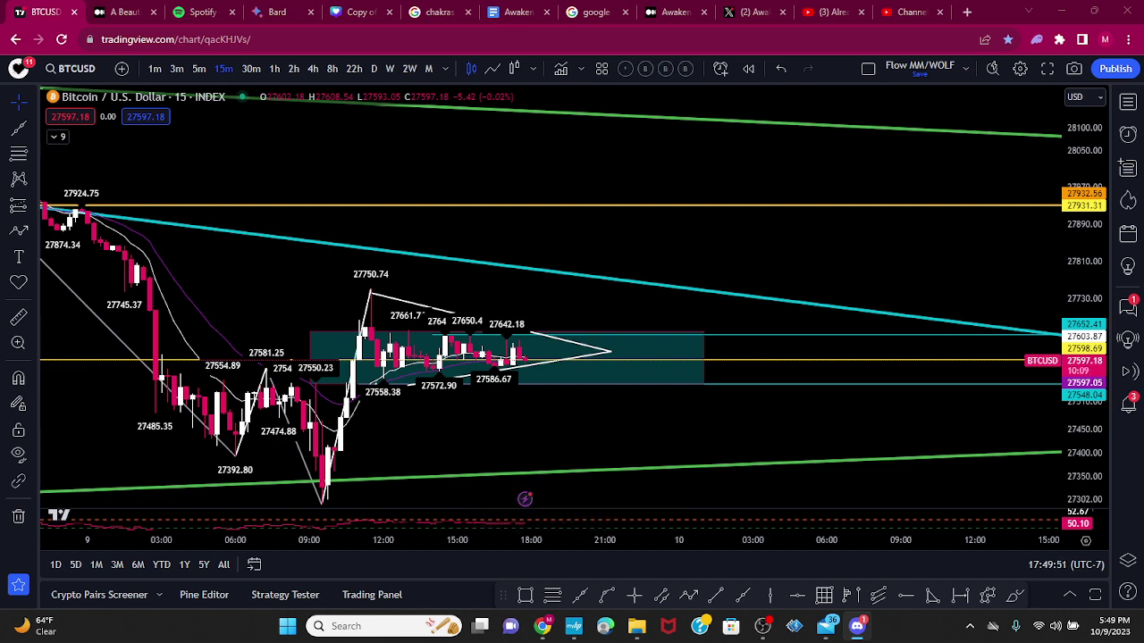
- Draw a yellow line between the 9 October 11:30 high and 09:30 low, and move it so it rises from the pennant's tip
click(698, 494)
scroll(698, 494, down, 7)
scroll(573, 502, up, 7)
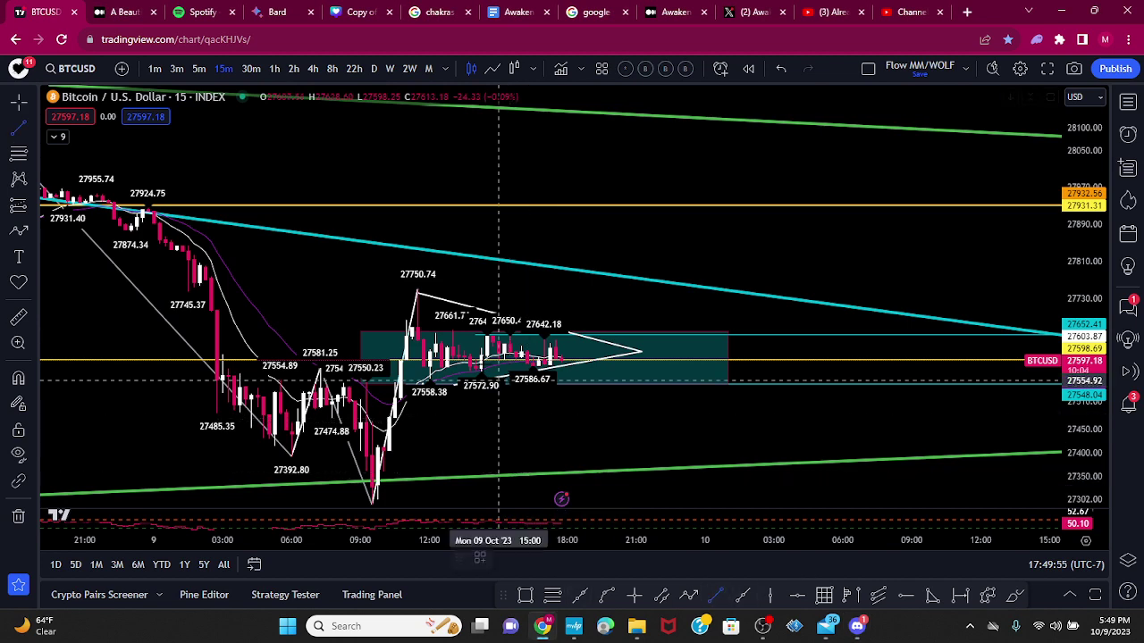
click(372, 500)
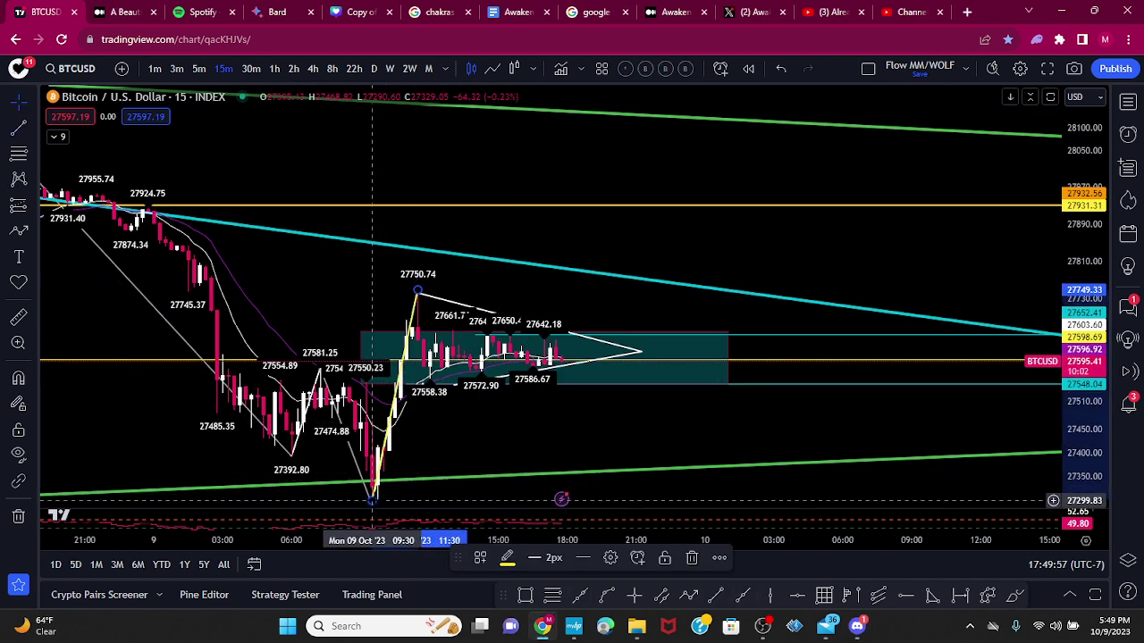
drag(390, 435, 661, 297)
drag(451, 414, 653, 297)
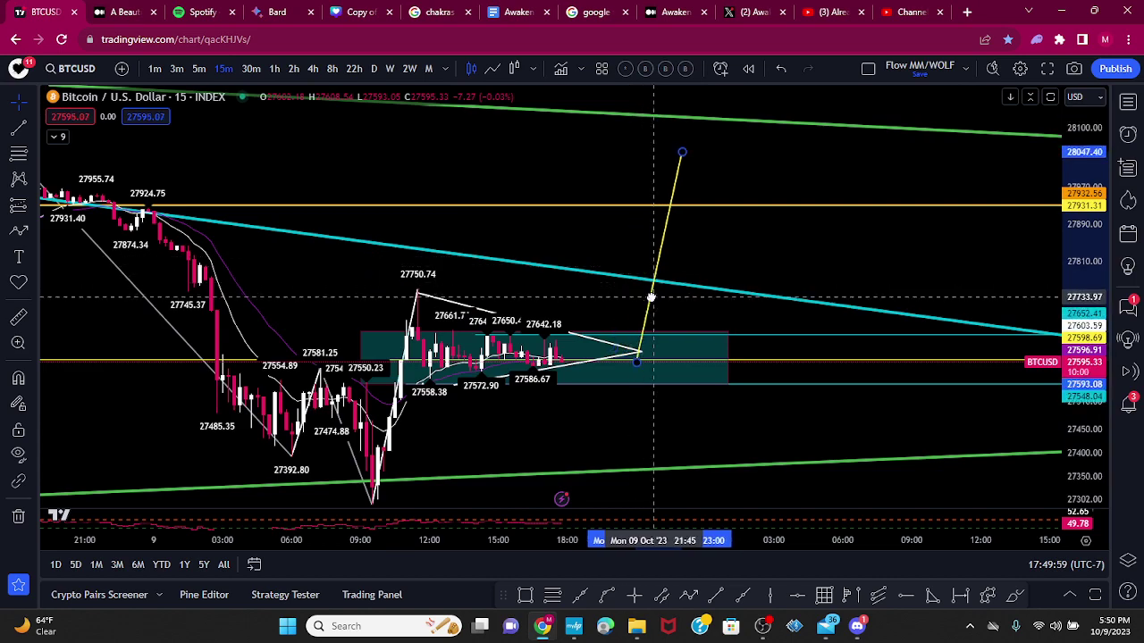
- Clone the yellow projection line and reshape the copy to fall from the pennant's tip to about 27170, just above the thick yellow trend line
scroll(906, 432, down, 5)
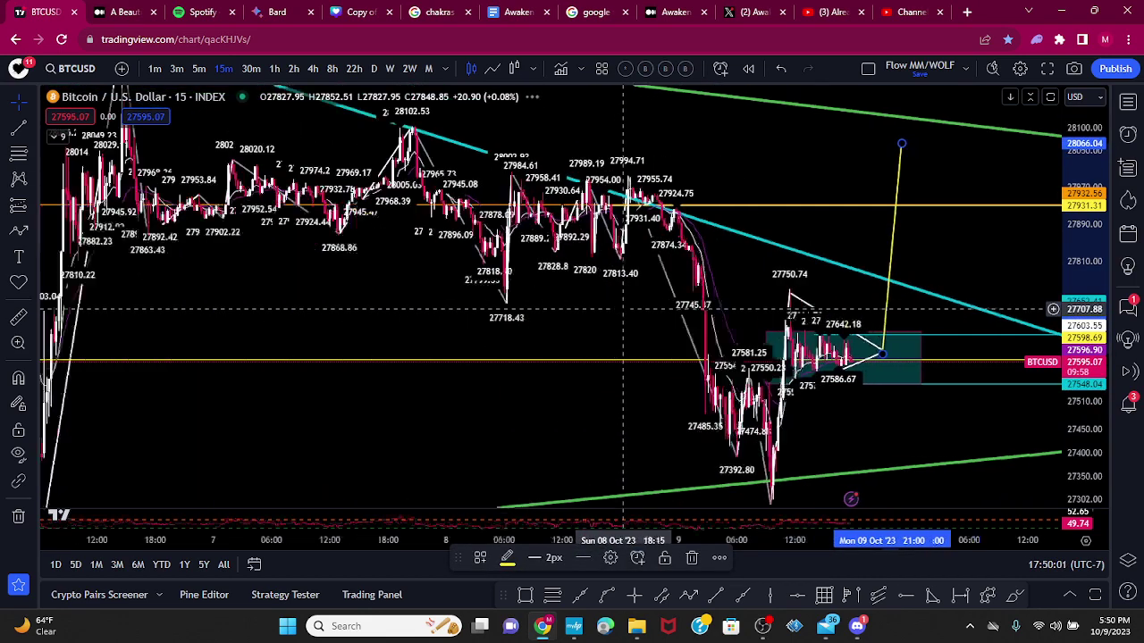
scroll(906, 432, up, 3)
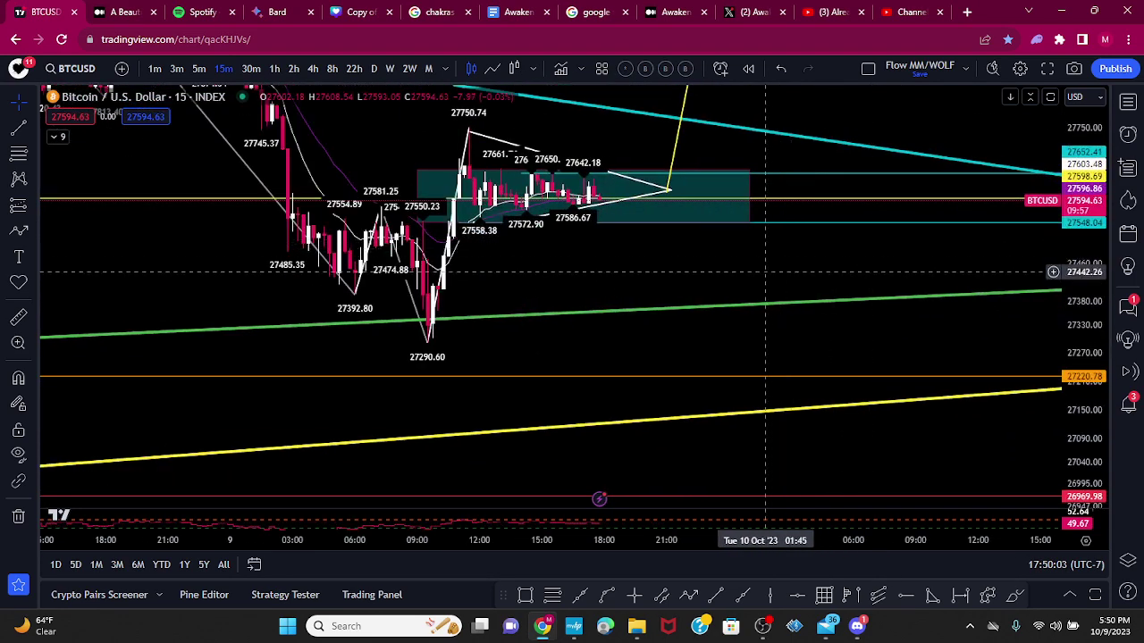
scroll(727, 416, up, 2)
drag(728, 416, 685, 417)
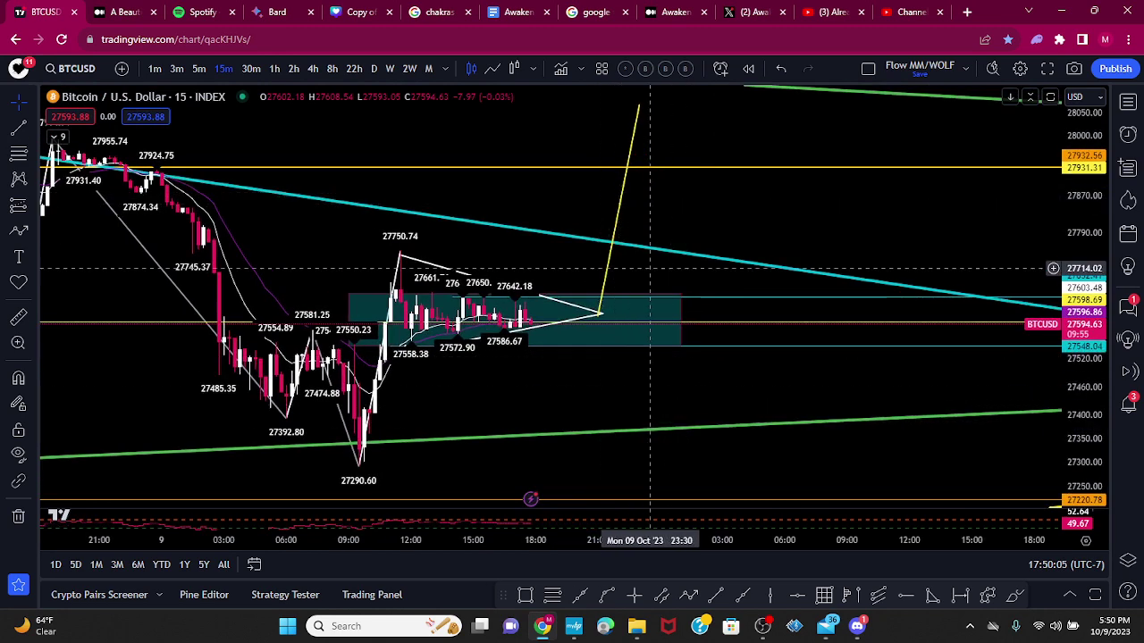
scroll(649, 268, down, 3)
scroll(625, 259, up, 3)
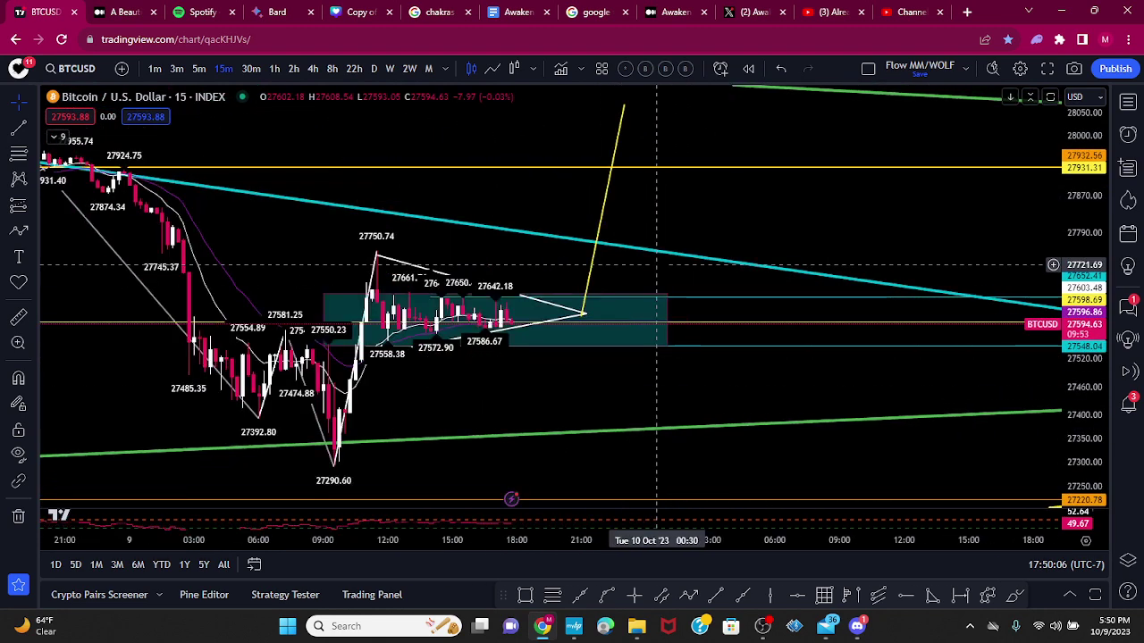
right_click(605, 214)
click(643, 351)
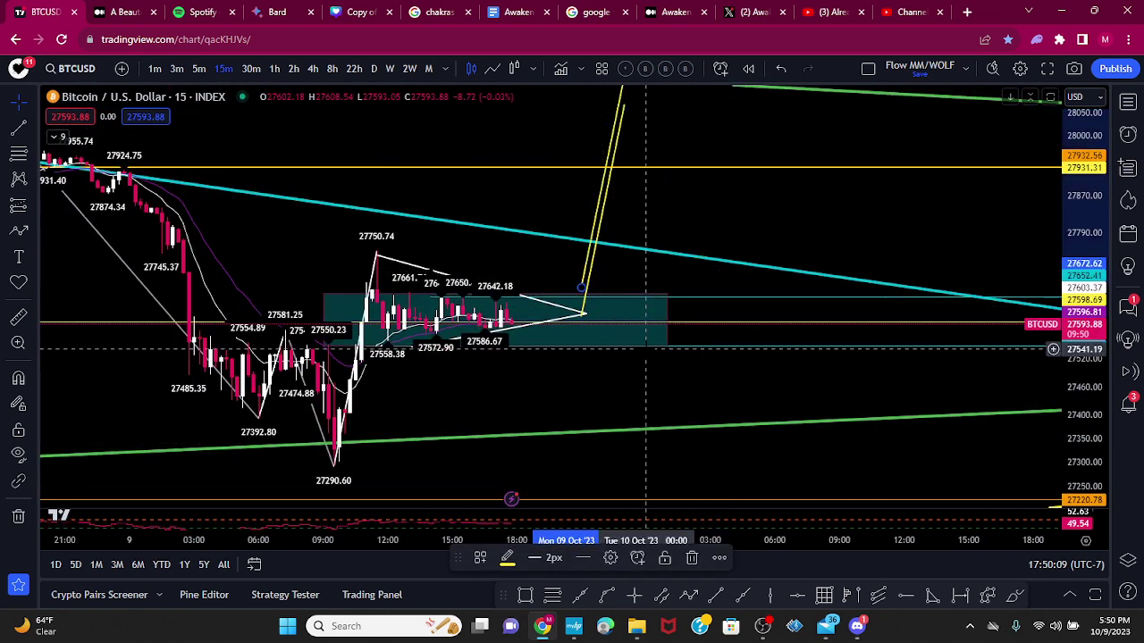
mouse_move(605, 194)
mouse_down()
mouse_move(577, 438)
mouse_move(548, 503)
mouse_move(563, 435)
mouse_up()
drag(661, 386, 710, 304)
mouse_move(587, 454)
mouse_down()
mouse_move(742, 461)
mouse_move(738, 444)
mouse_up()
drag(817, 391, 818, 461)
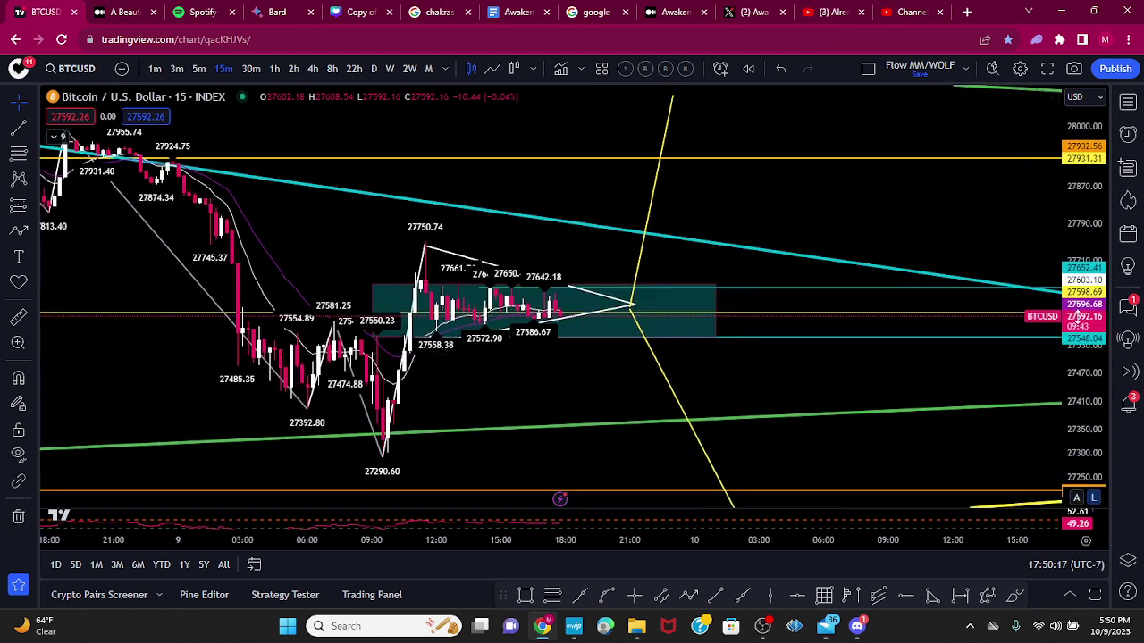
- Hide the Higher High Lower Low - Live and Pivots HL indicators on the 15-minute chart and collapse the legend
drag(1078, 317, 1101, 383)
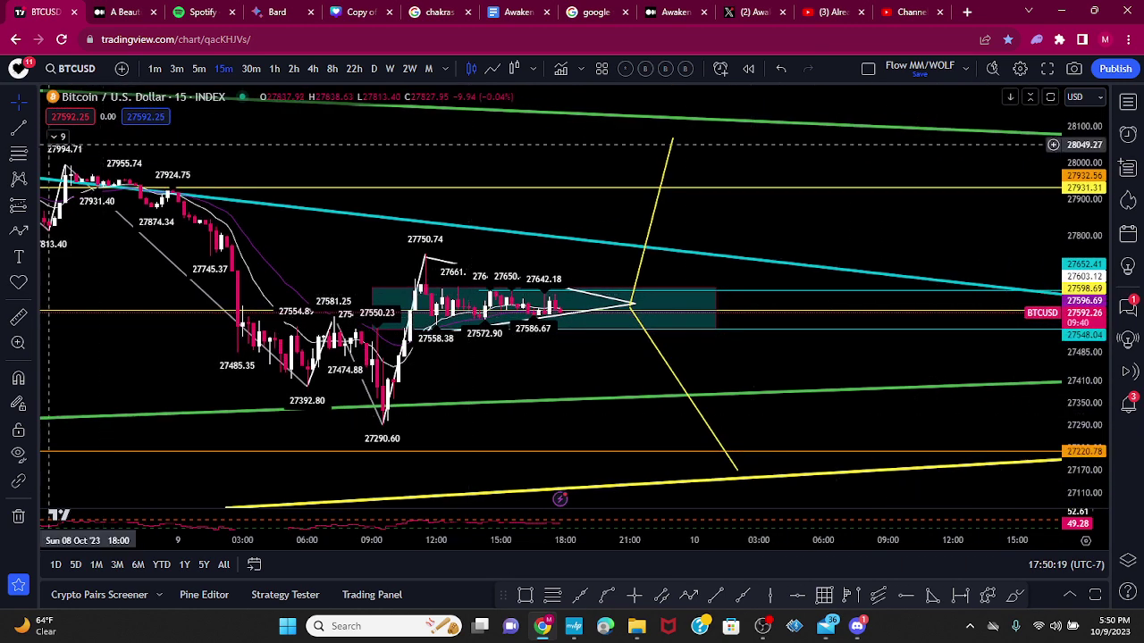
click(55, 137)
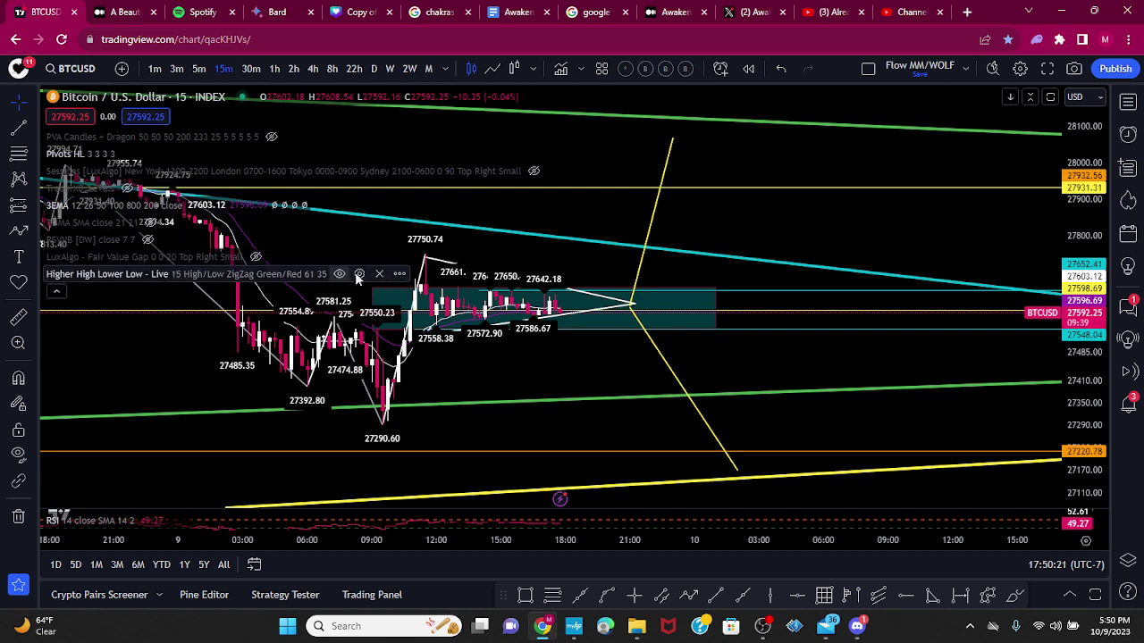
click(338, 273)
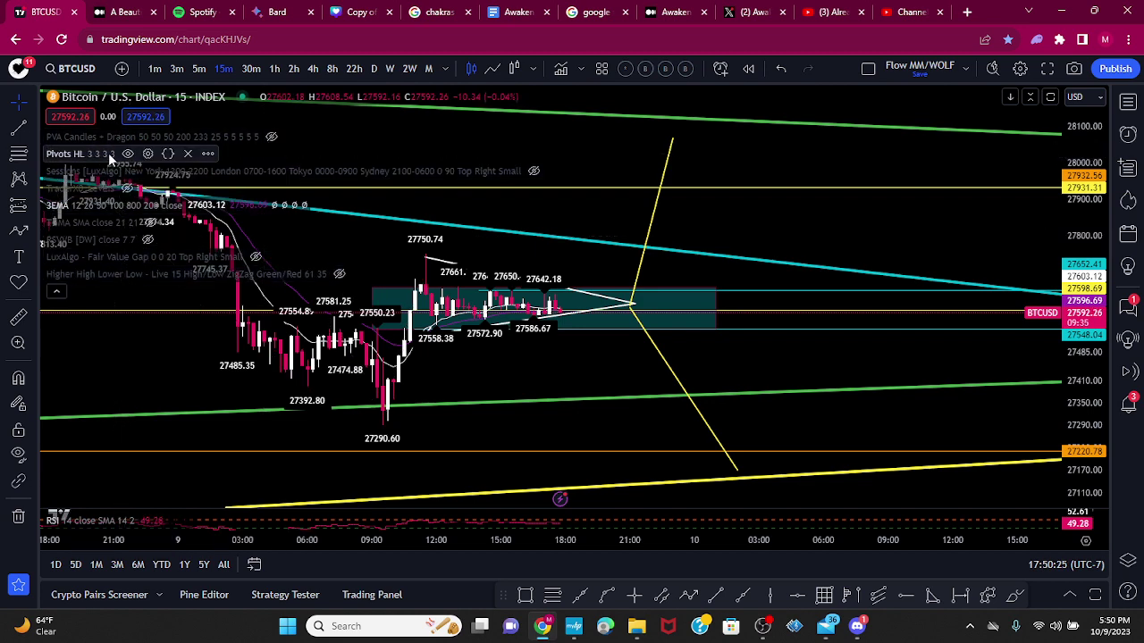
click(128, 154)
click(55, 291)
scroll(488, 435, down, 3)
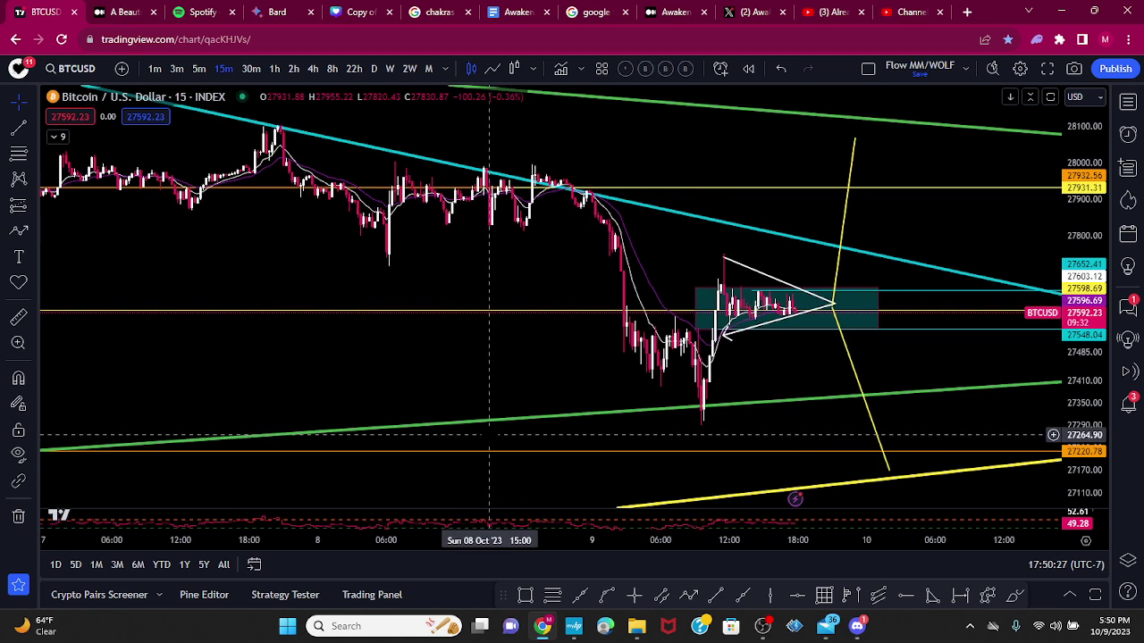
scroll(489, 435, up, 3)
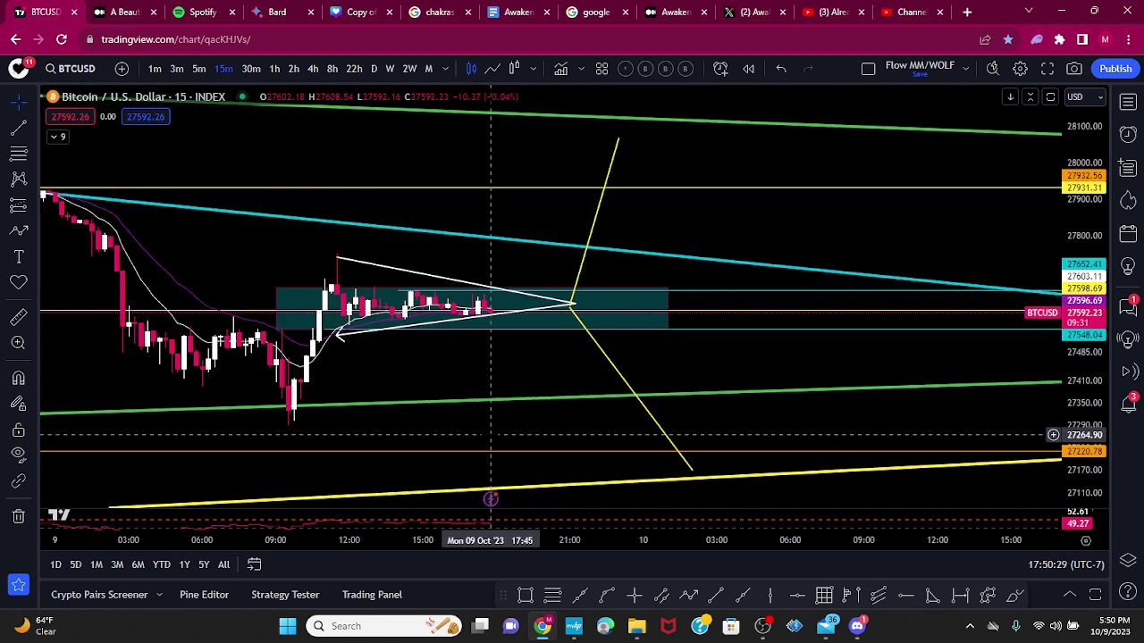
- Draw a curve from 9 October 05:45 near 27402 to 10 October 03:45 near 27414, arched above the white pennant
scroll(490, 435, down, 2)
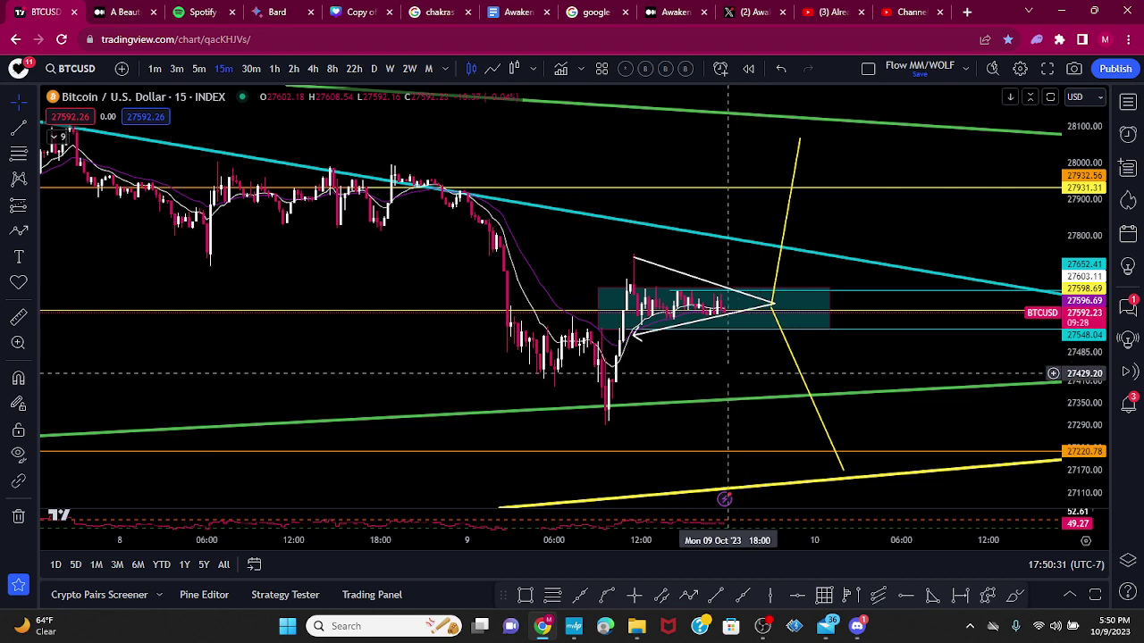
drag(728, 374, 623, 336)
scroll(644, 268, down, 5)
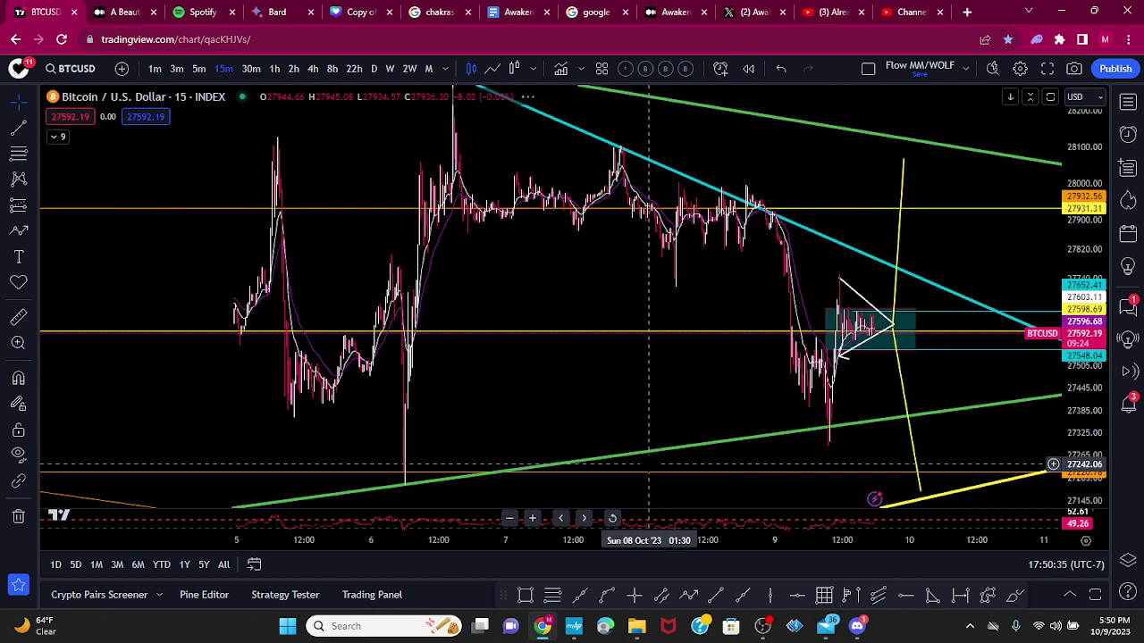
scroll(590, 257, up, 2)
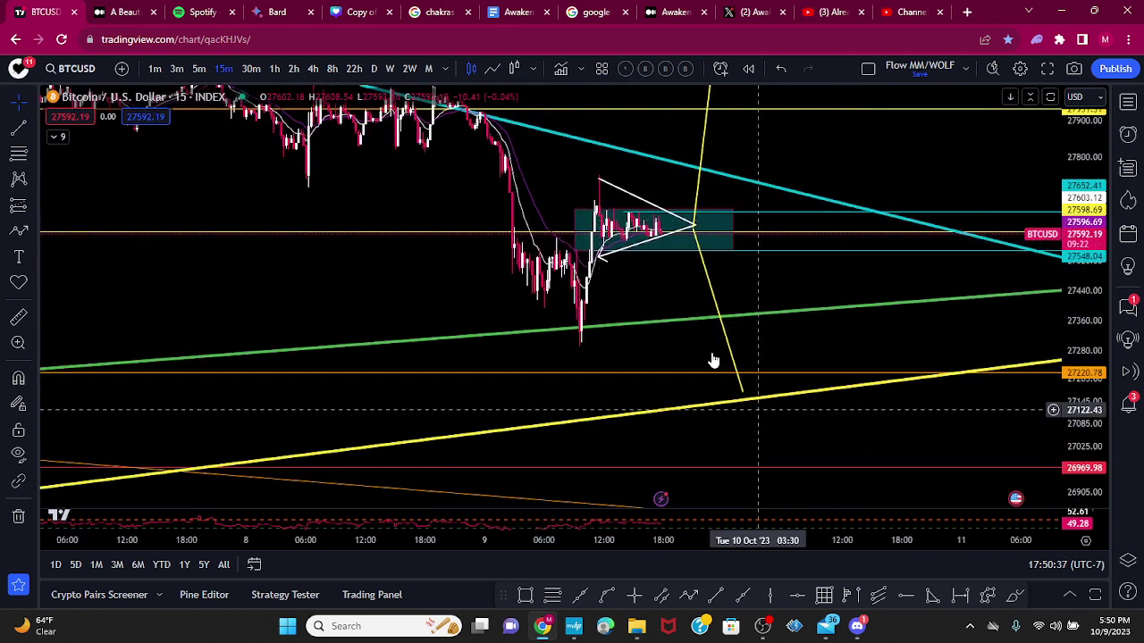
scroll(792, 269, up, 2)
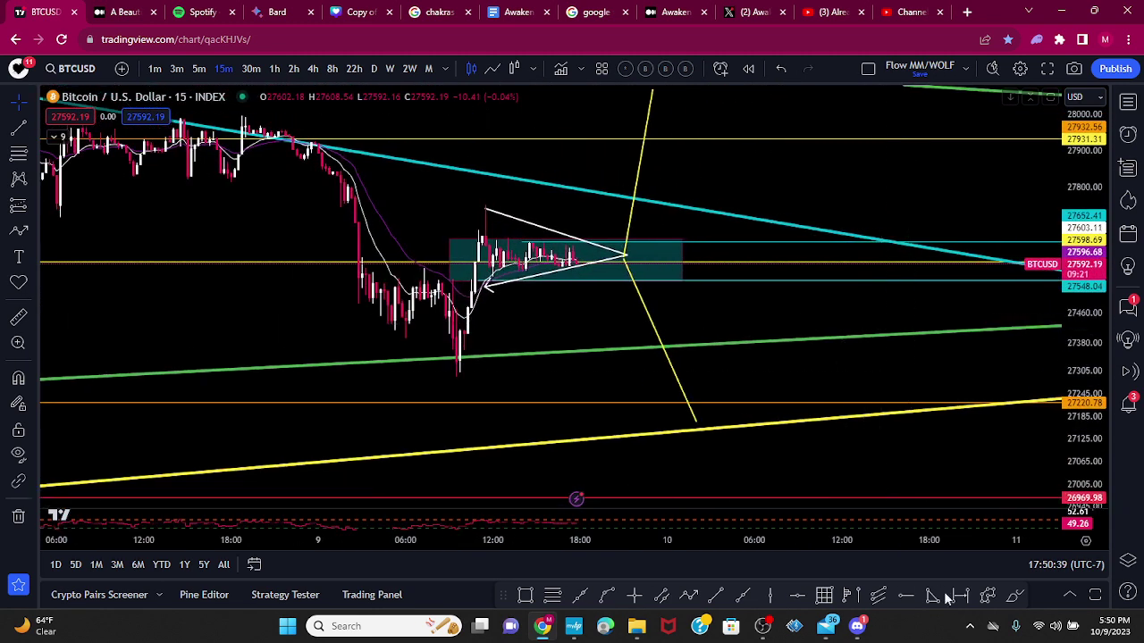
click(607, 595)
click(402, 335)
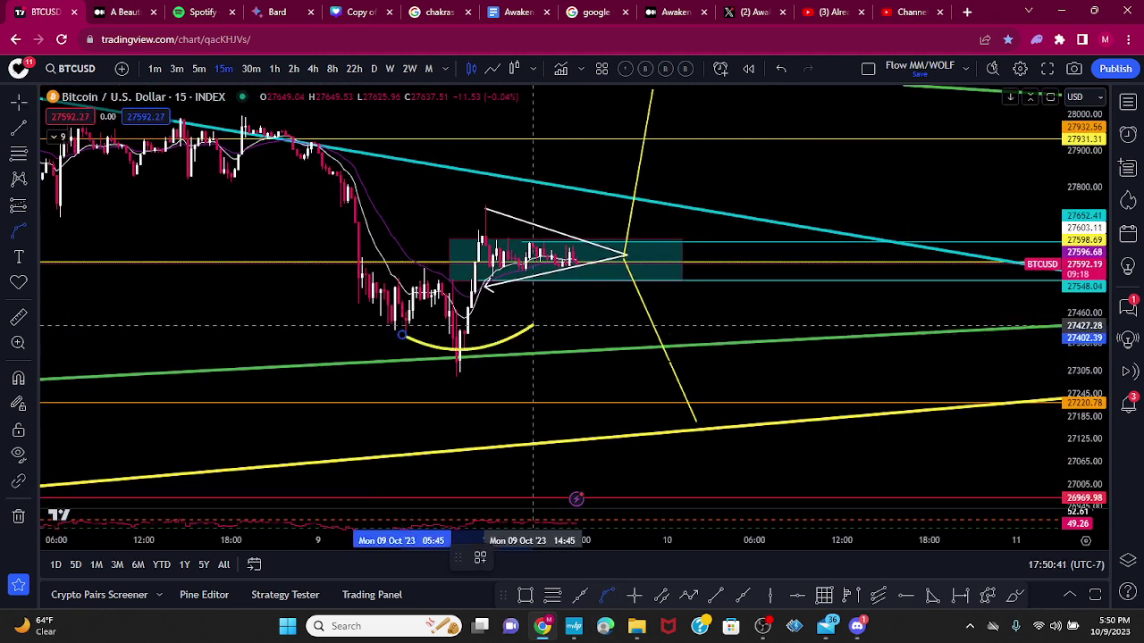
click(722, 331)
click(561, 380)
drag(563, 383, 546, 193)
- Recolour the curve pink and extend its later end down to 10 October 05:45 near 27202, just above the thick yellow trend line
click(507, 559)
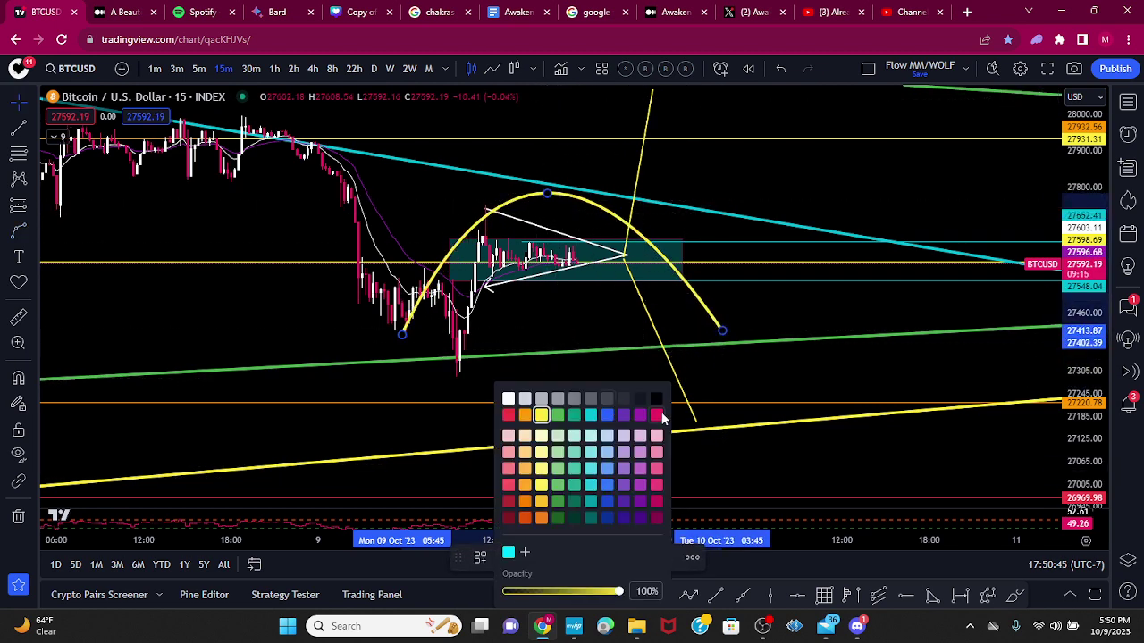
click(659, 414)
drag(745, 388, 750, 412)
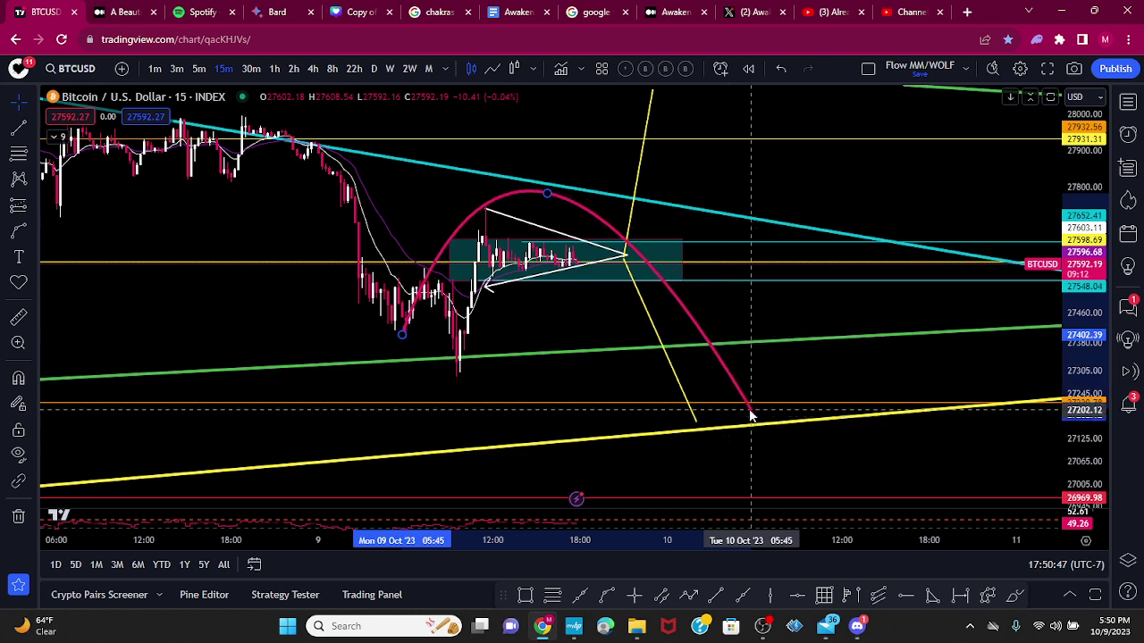
- Examine the pink curve and yellow projections against the wider price history, then on the 30-minute chart against the longer trend lines
drag(614, 312, 644, 350)
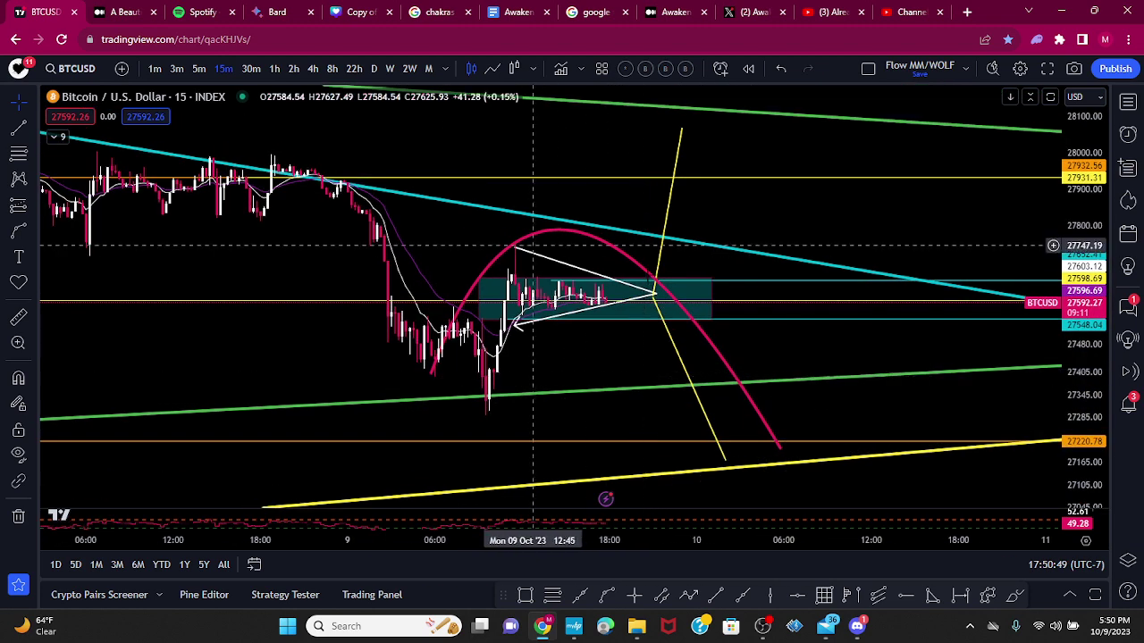
drag(629, 420, 599, 463)
scroll(711, 534, down, 5)
scroll(711, 537, down, 4)
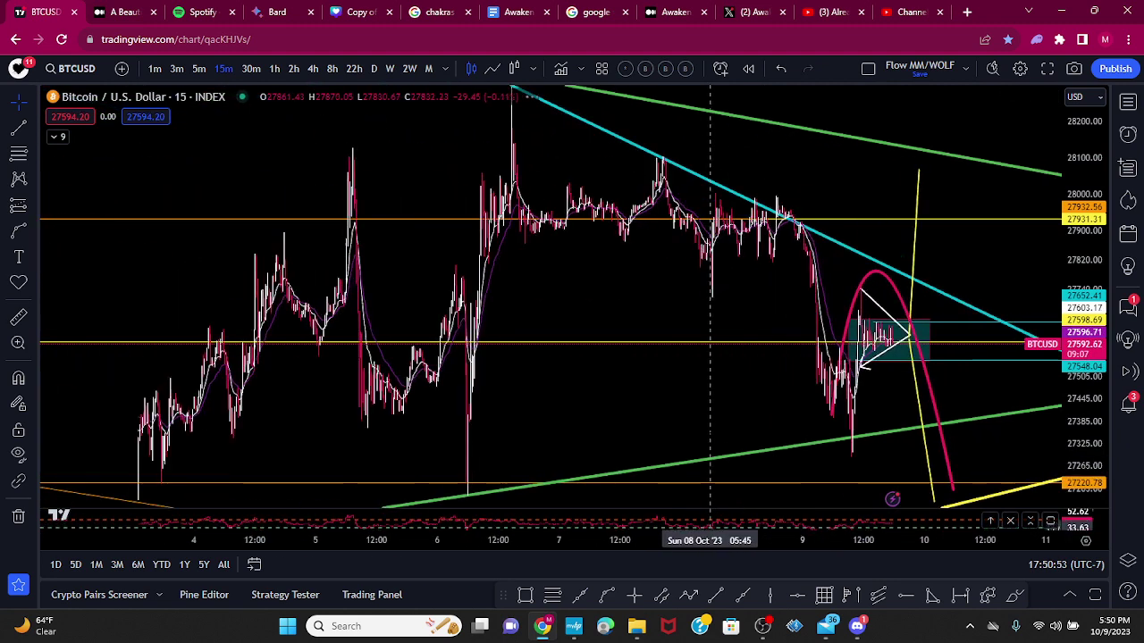
drag(684, 399, 648, 343)
click(250, 69)
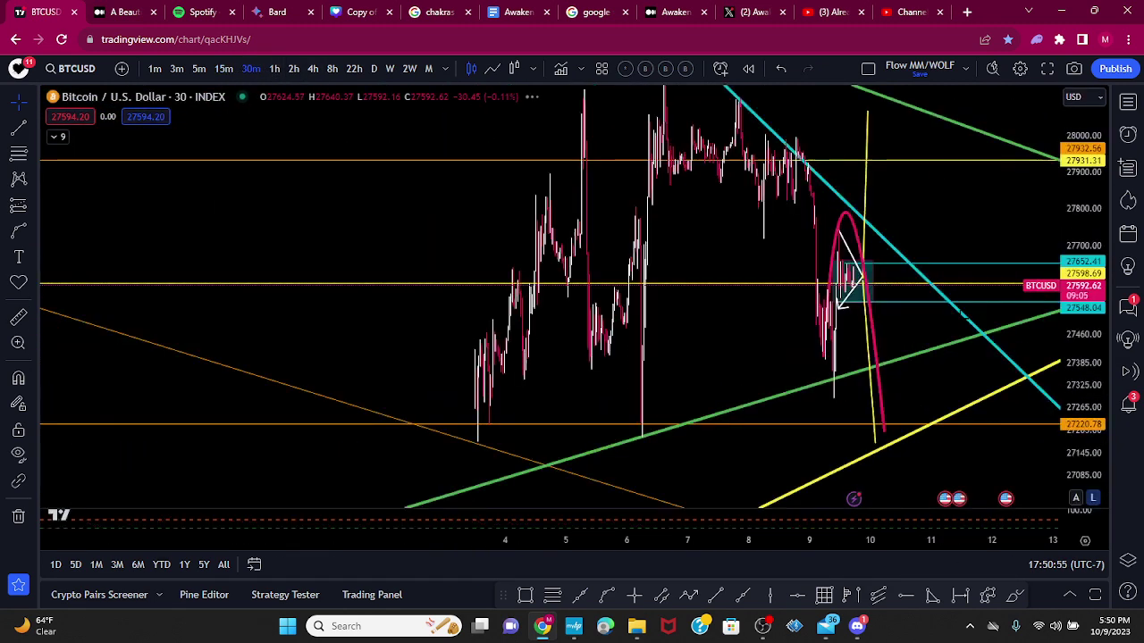
scroll(876, 268, down, 3)
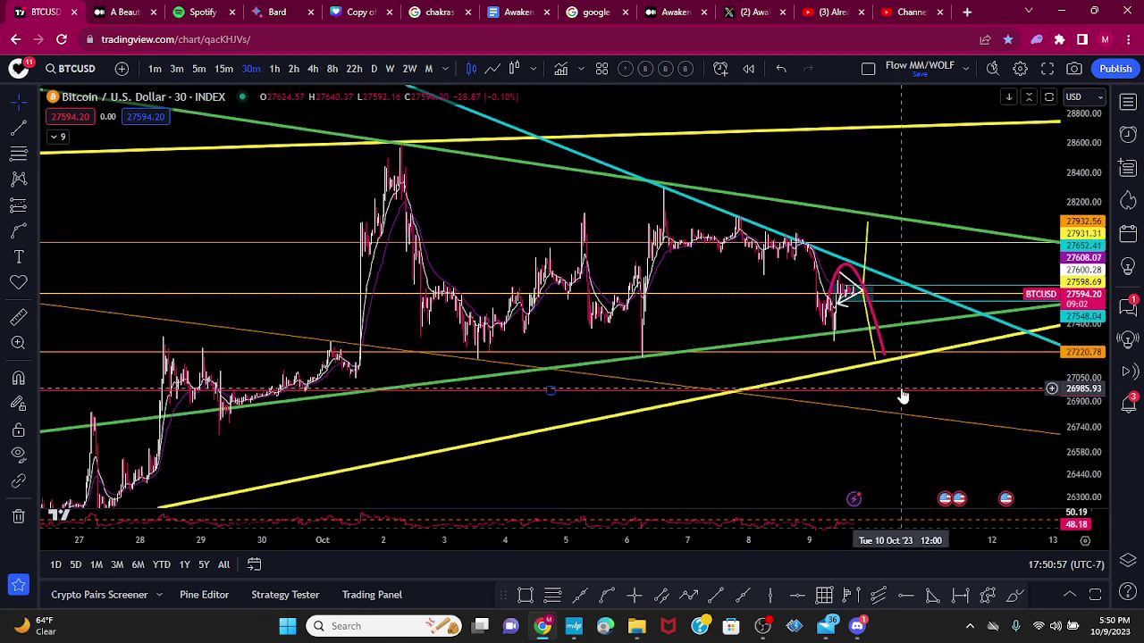
scroll(906, 408, down, 6)
scroll(905, 408, up, 6)
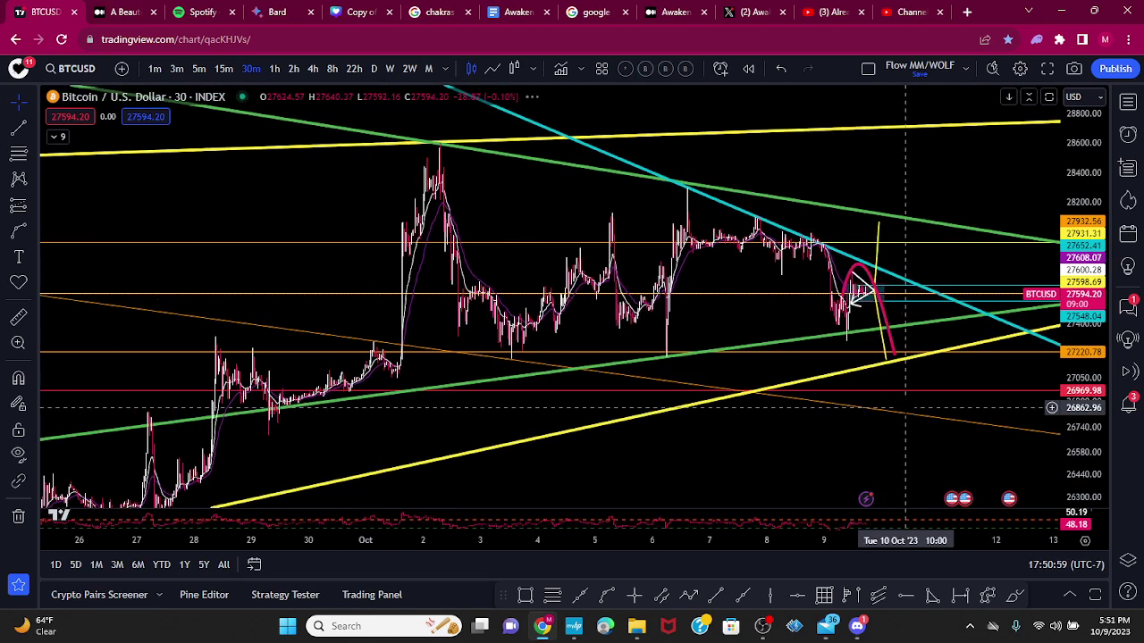
scroll(905, 408, up, 3)
scroll(786, 472, down, 3)
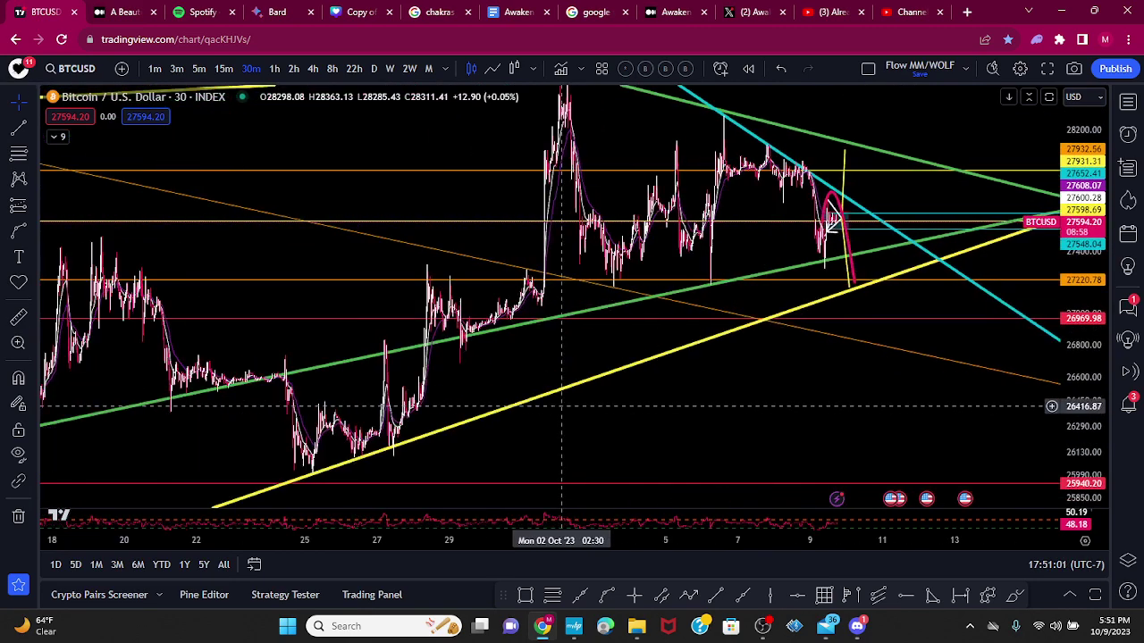
- On the 2-hour chart, draw a thin orange grid box from 6 October 03:00 to 24 October 01:00 between 27207.85 and 27168.56
click(294, 69)
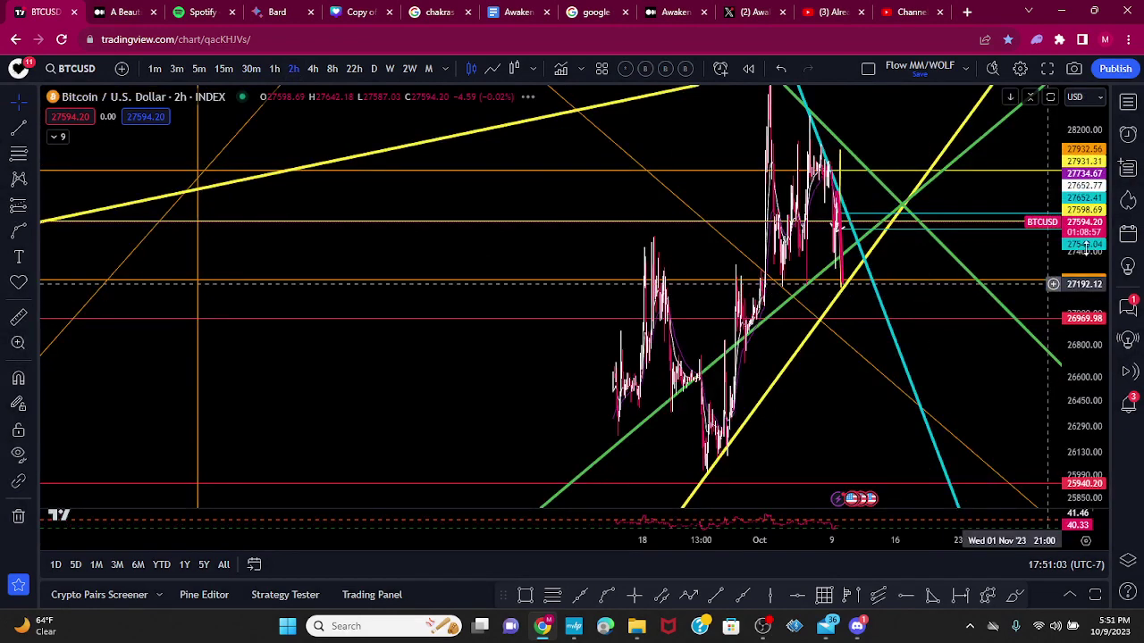
scroll(907, 357, down, 3)
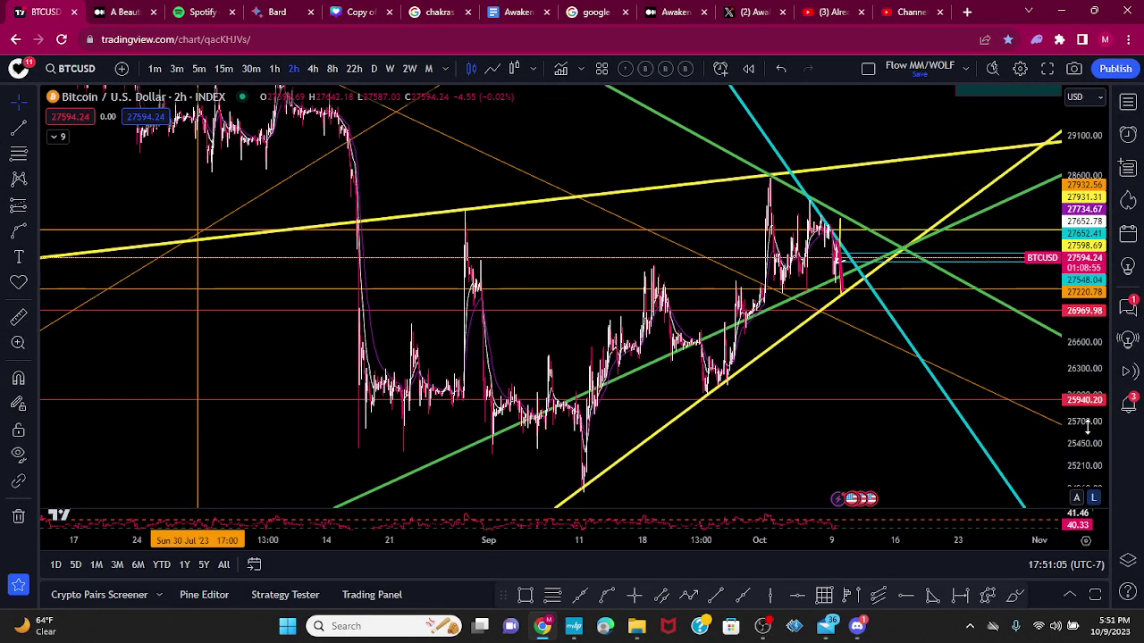
scroll(1039, 438, up, 3)
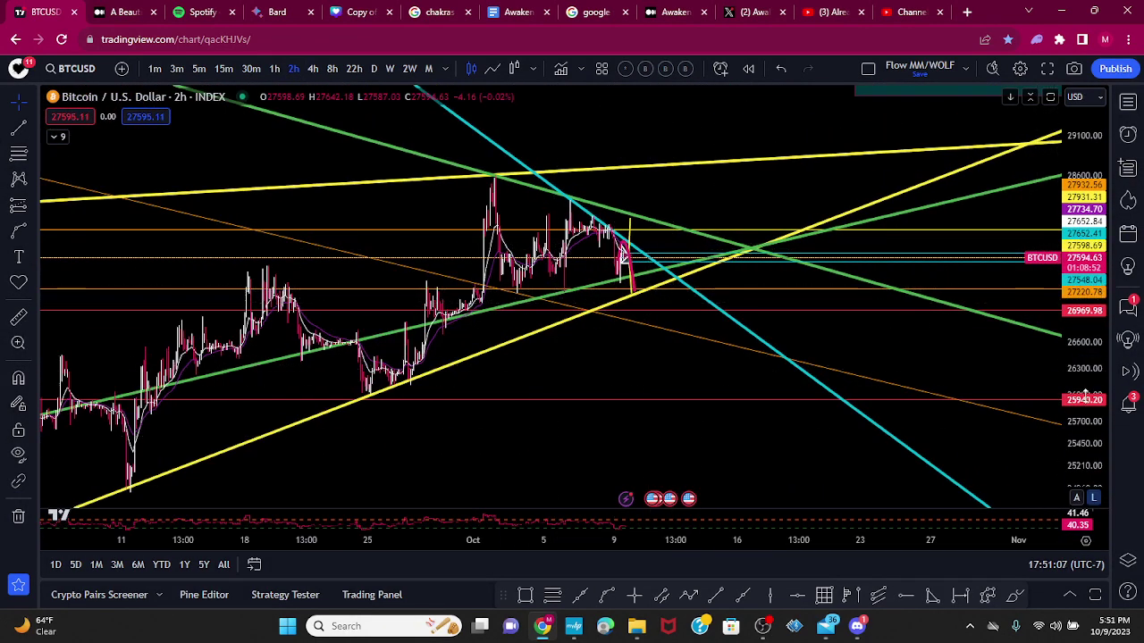
scroll(1072, 168, up, 2)
drag(1073, 170, 1073, 166)
drag(631, 447, 675, 450)
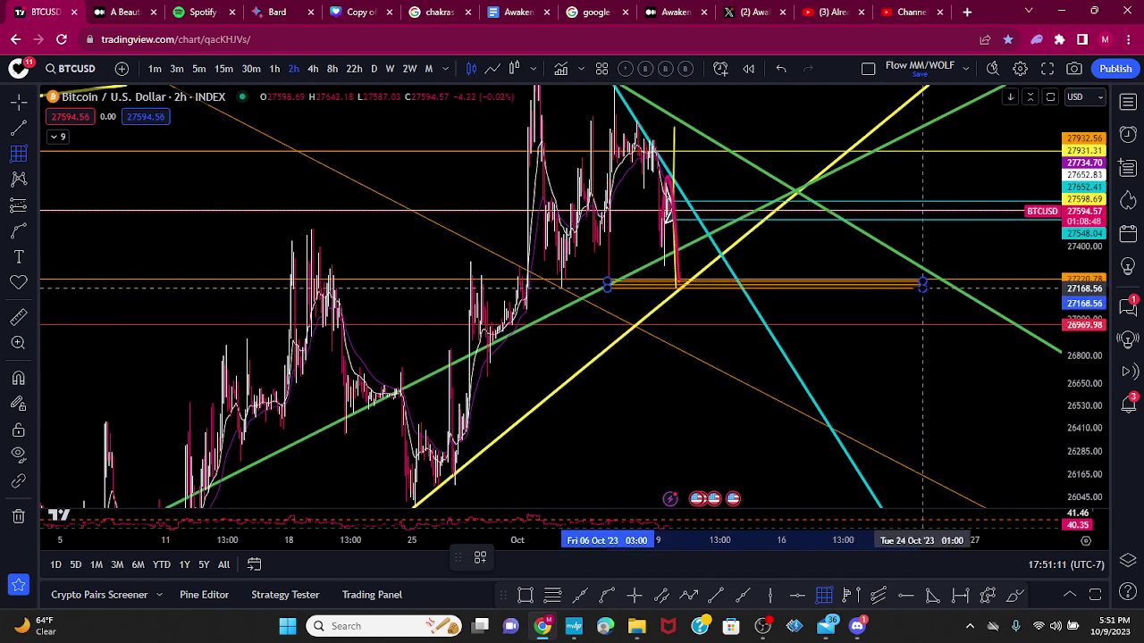
click(922, 286)
- Add the text label "line in the sand my w" at 11 October 03:00, just below the orange grid box
drag(1082, 314, 1082, 375)
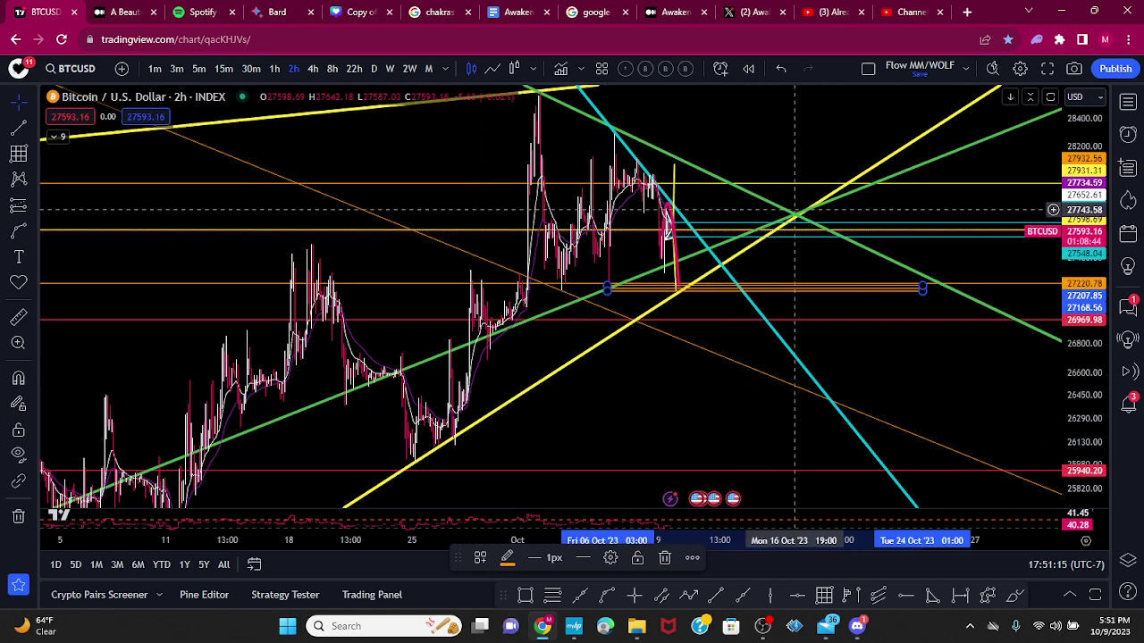
scroll(712, 396, down, 6)
drag(1067, 325, 1064, 281)
scroll(986, 421, up, 6)
drag(603, 414, 577, 391)
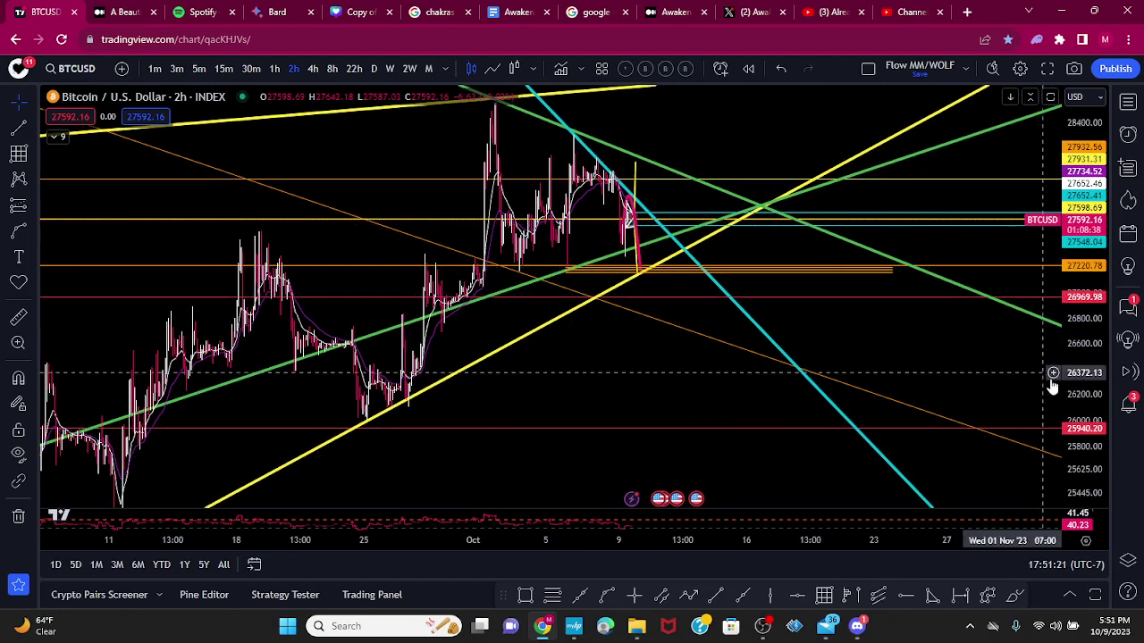
mouse_move(1085, 407)
mouse_down()
mouse_move(1091, 375)
mouse_move(1084, 396)
mouse_up()
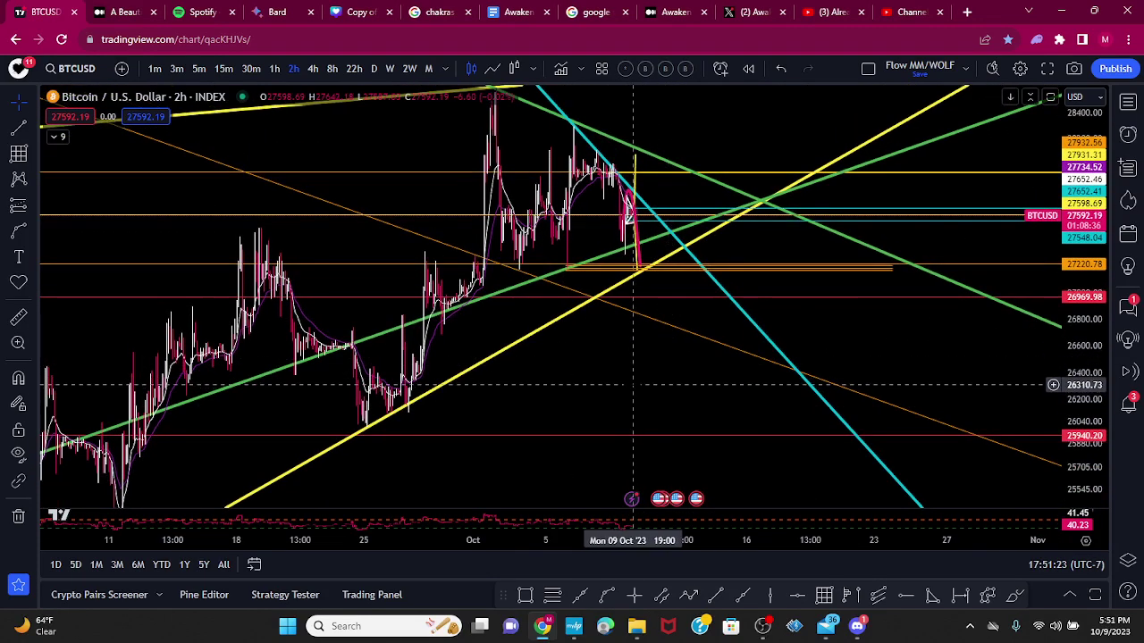
drag(634, 384, 693, 488)
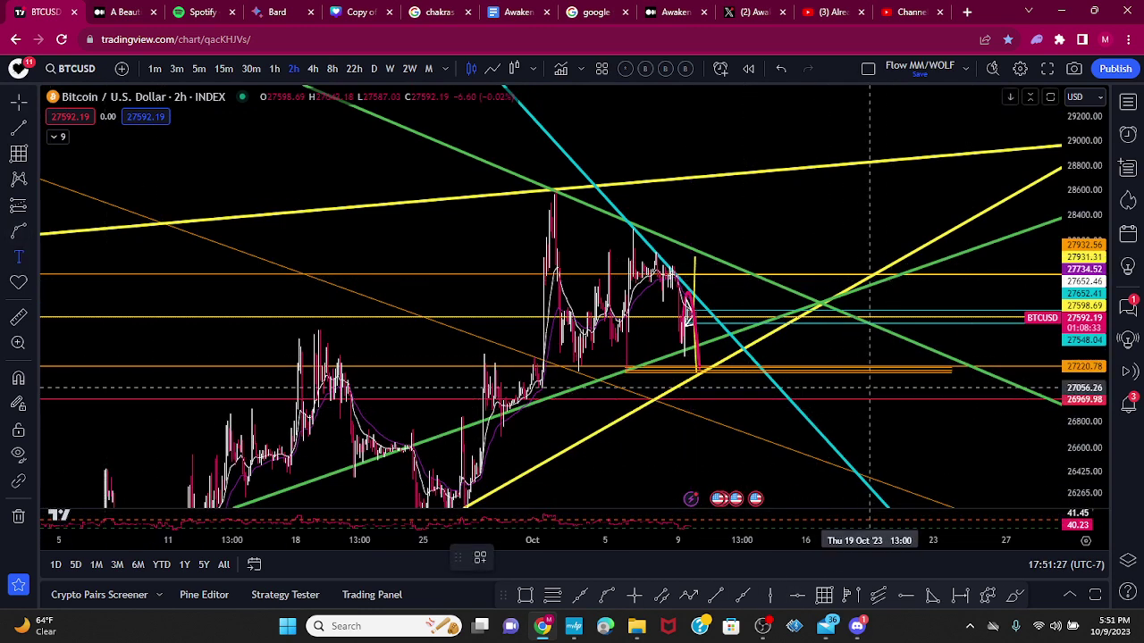
click(715, 387)
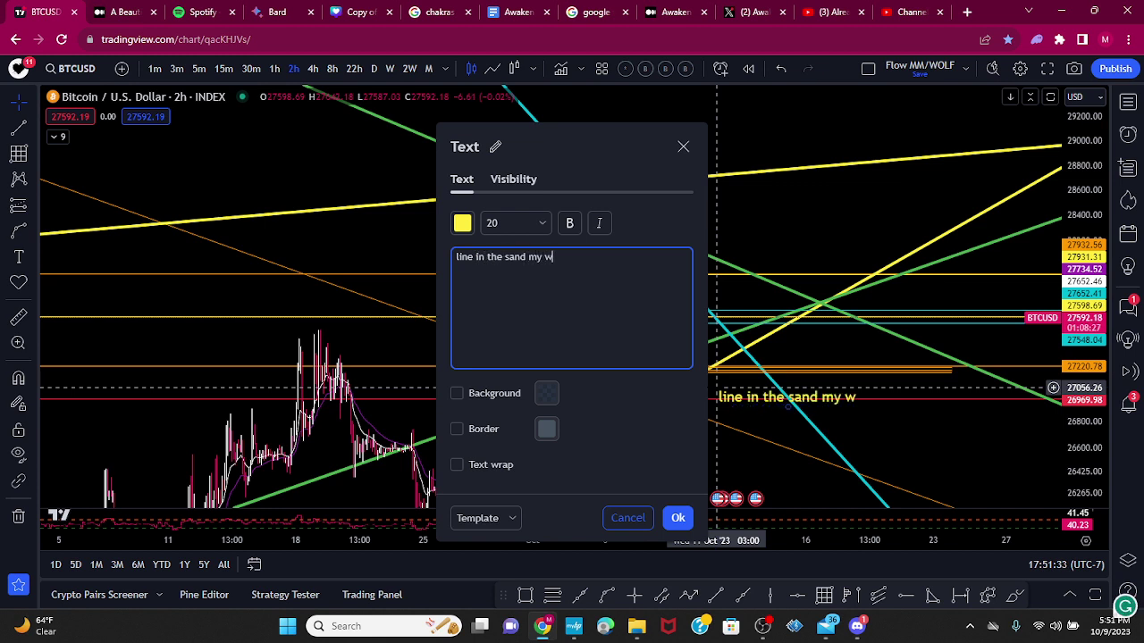
- Colour the text label orange and move it just above the orange grid box, starting at 13 October 07:00
click(465, 220)
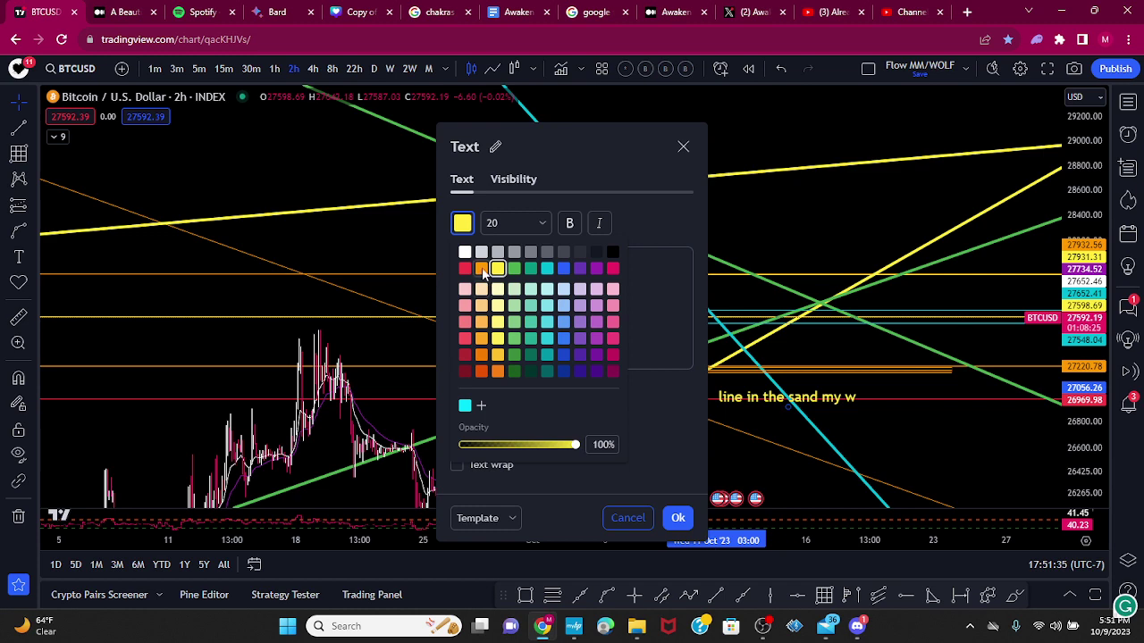
drag(837, 406, 868, 354)
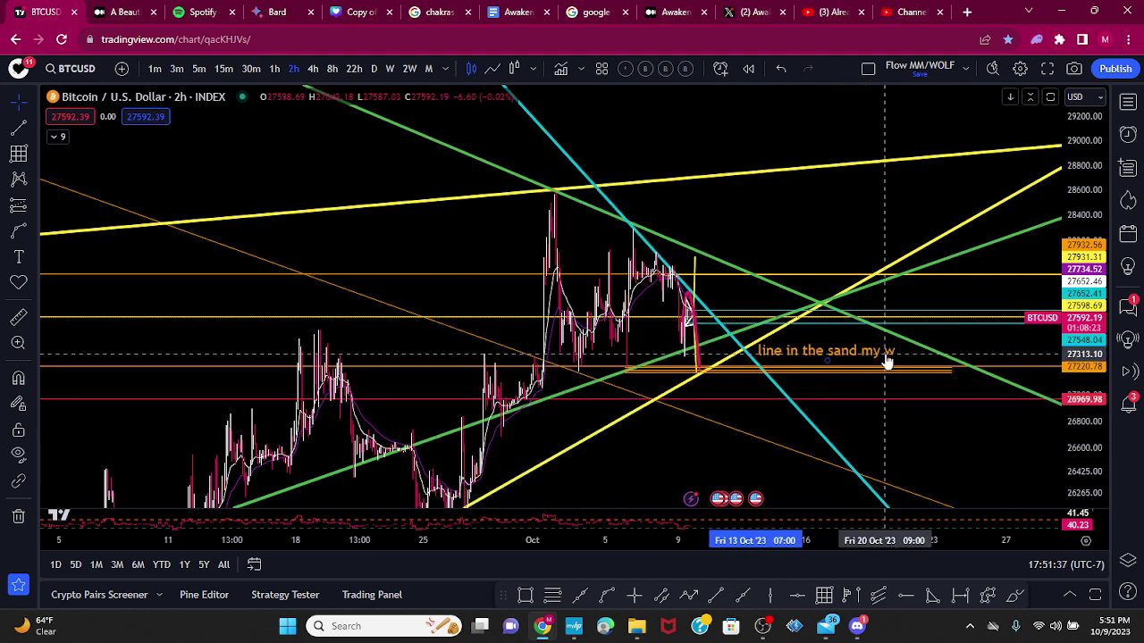
scroll(634, 488, up, 6)
drag(886, 468, 966, 476)
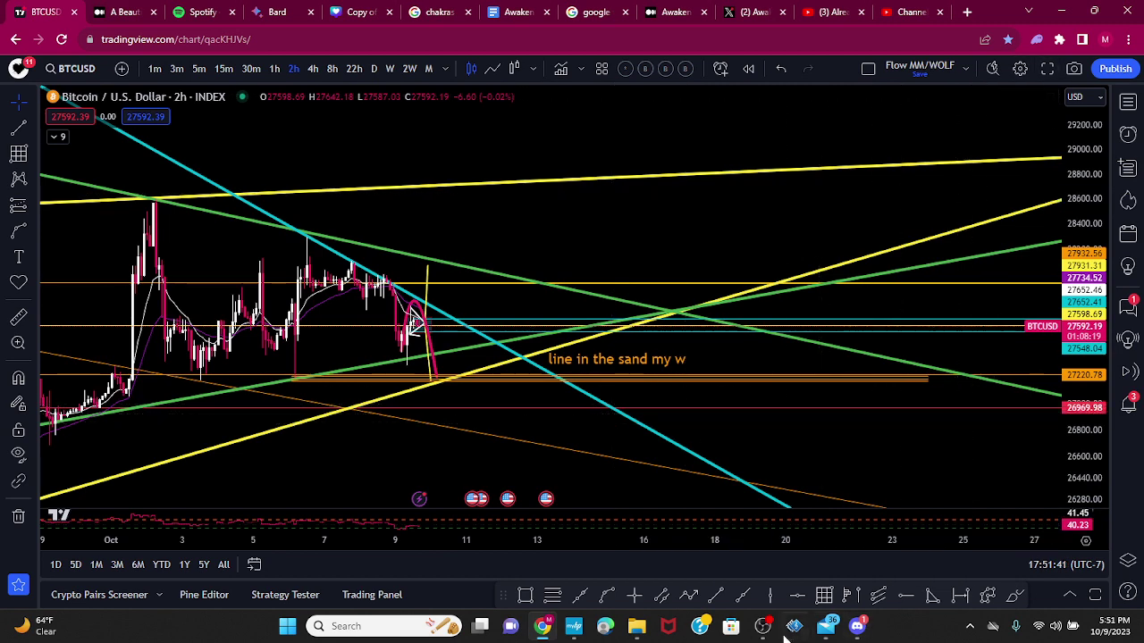
mouse_move(765, 629)
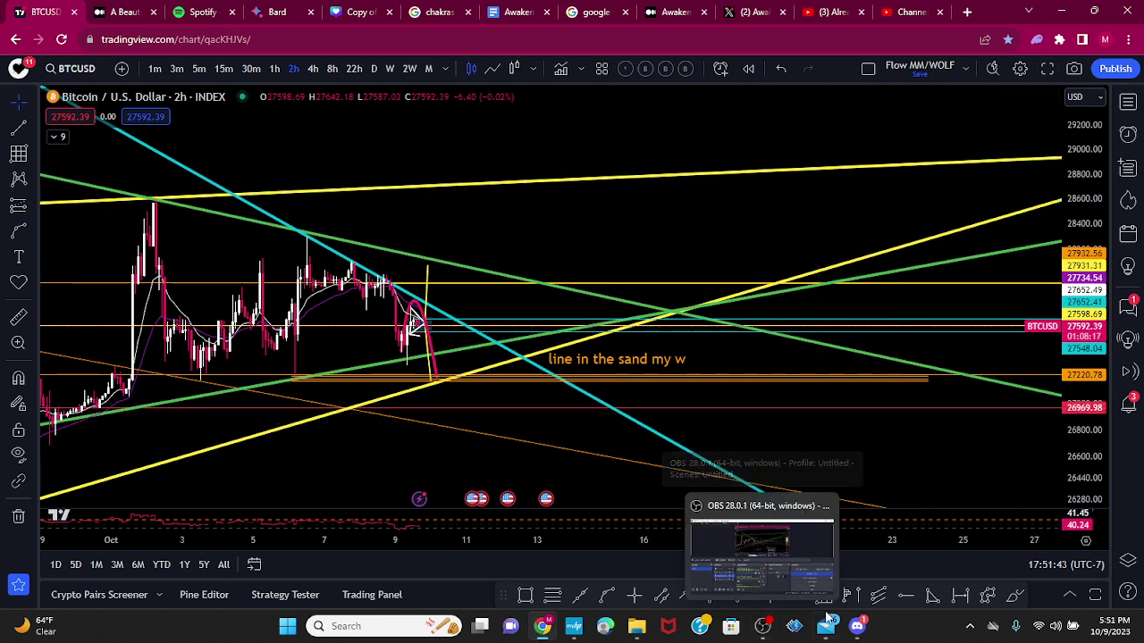